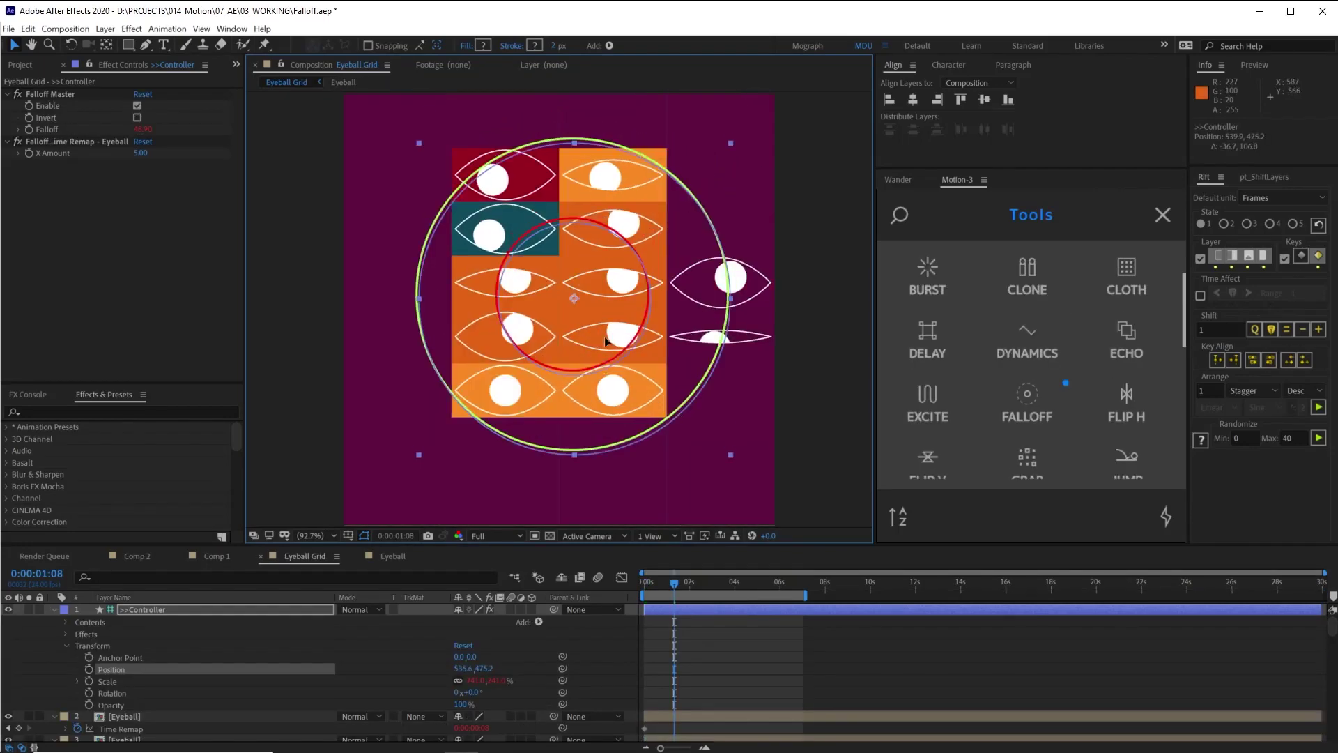
- Preview the falloff effects by moving the >>Controller layer around the Eyeball Grid, Comp 1, Mobile Mockup 2 and Comp 2 compositions
left_click_drag(605, 341, 630, 316)
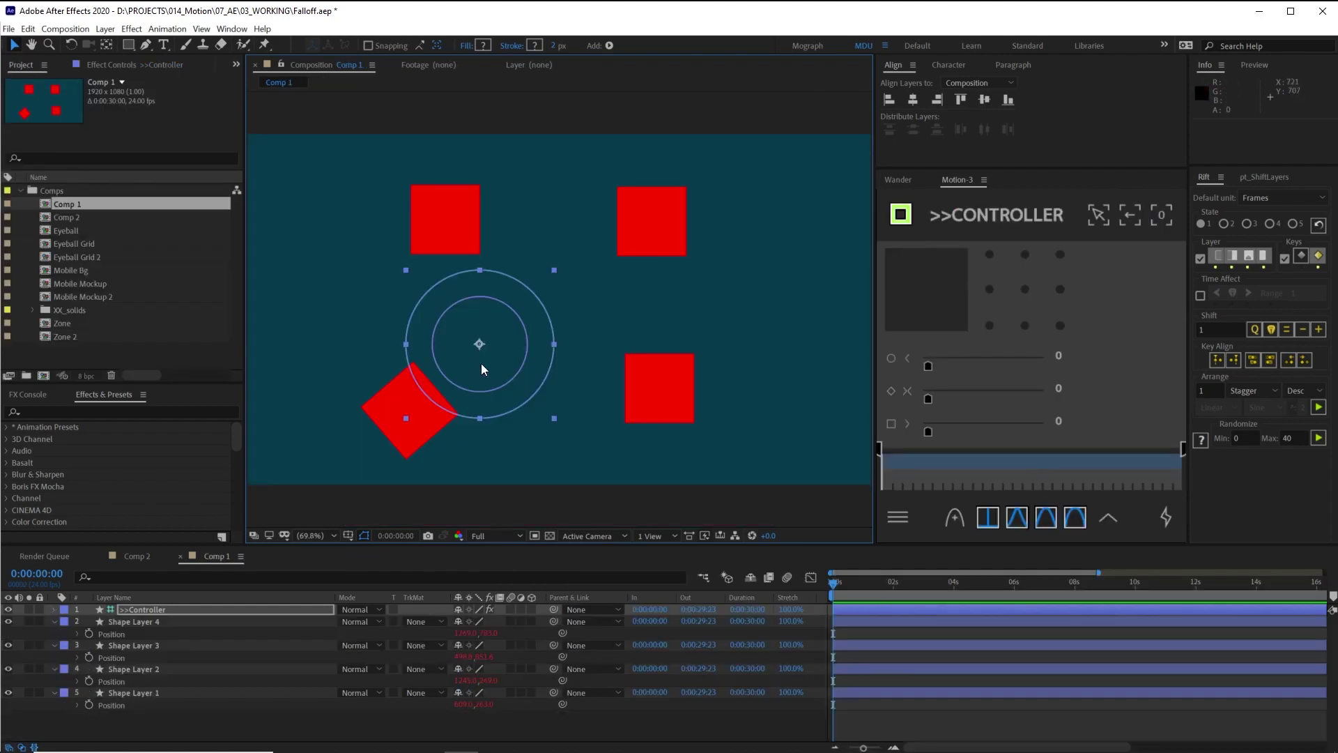
left_click_drag(481, 369, 709, 404)
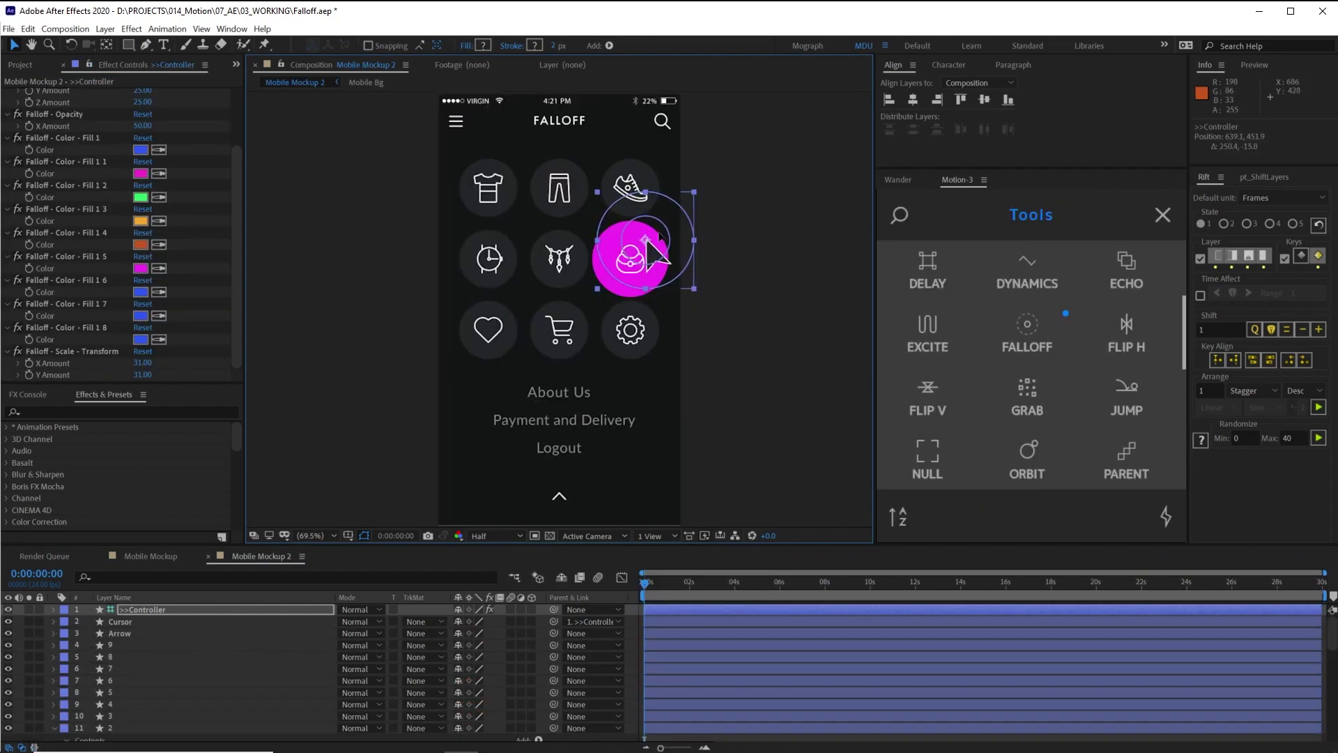
left_click_drag(655, 244, 557, 272)
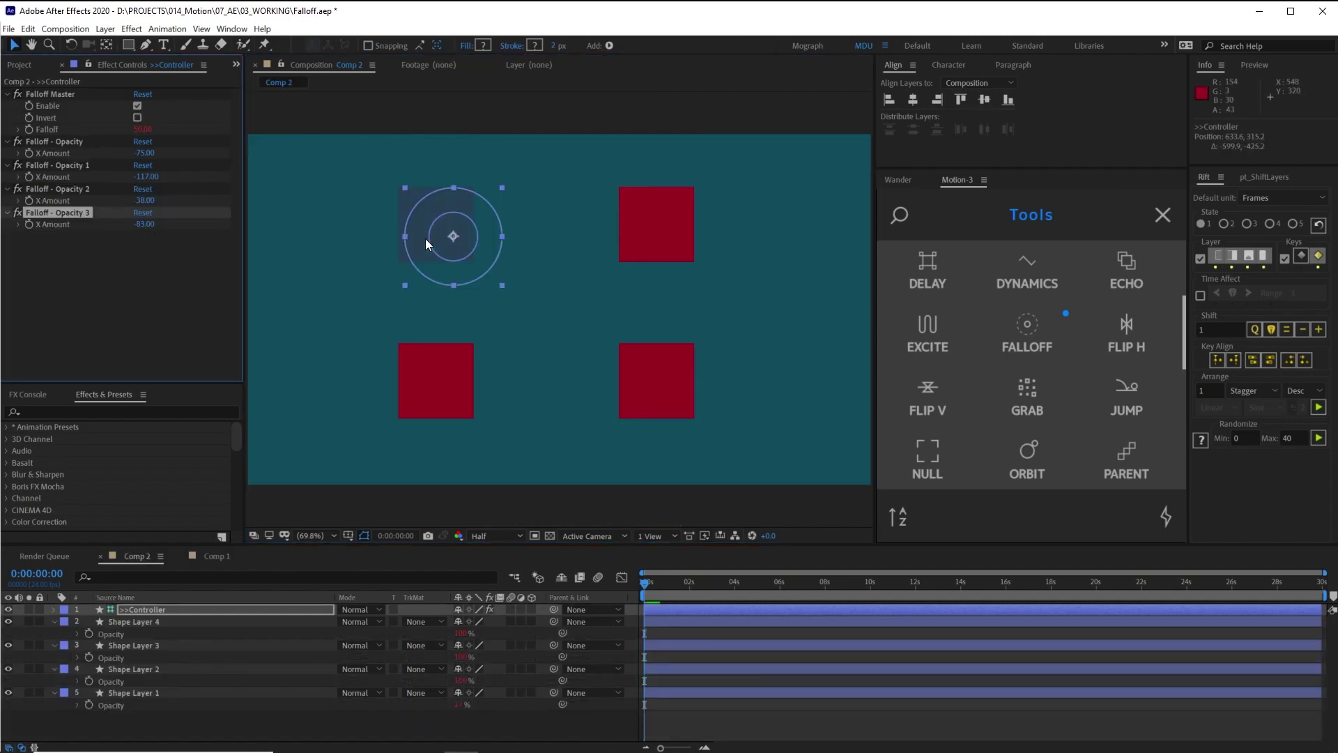
left_click_drag(427, 244, 635, 230)
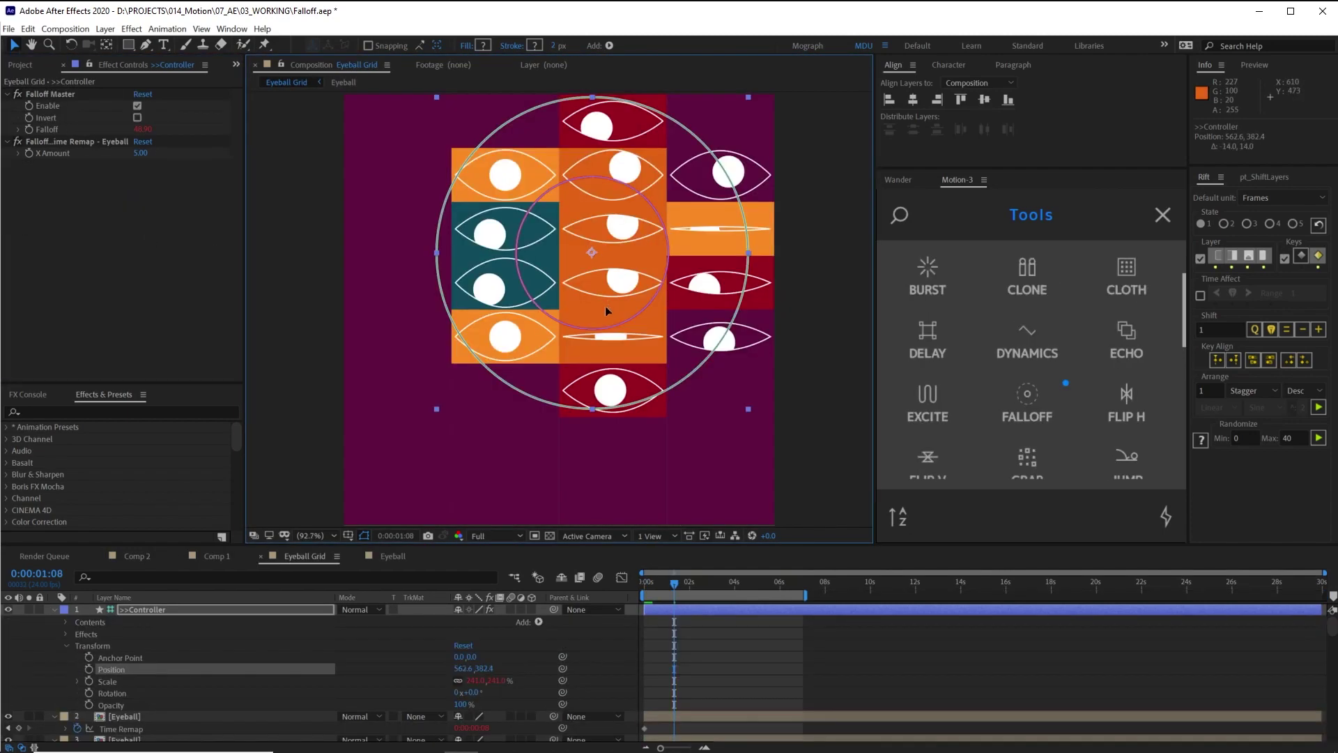
mouse_move(605, 307)
left_mouse_down()
mouse_move(592, 333)
mouse_move(615, 317)
left_mouse_up()
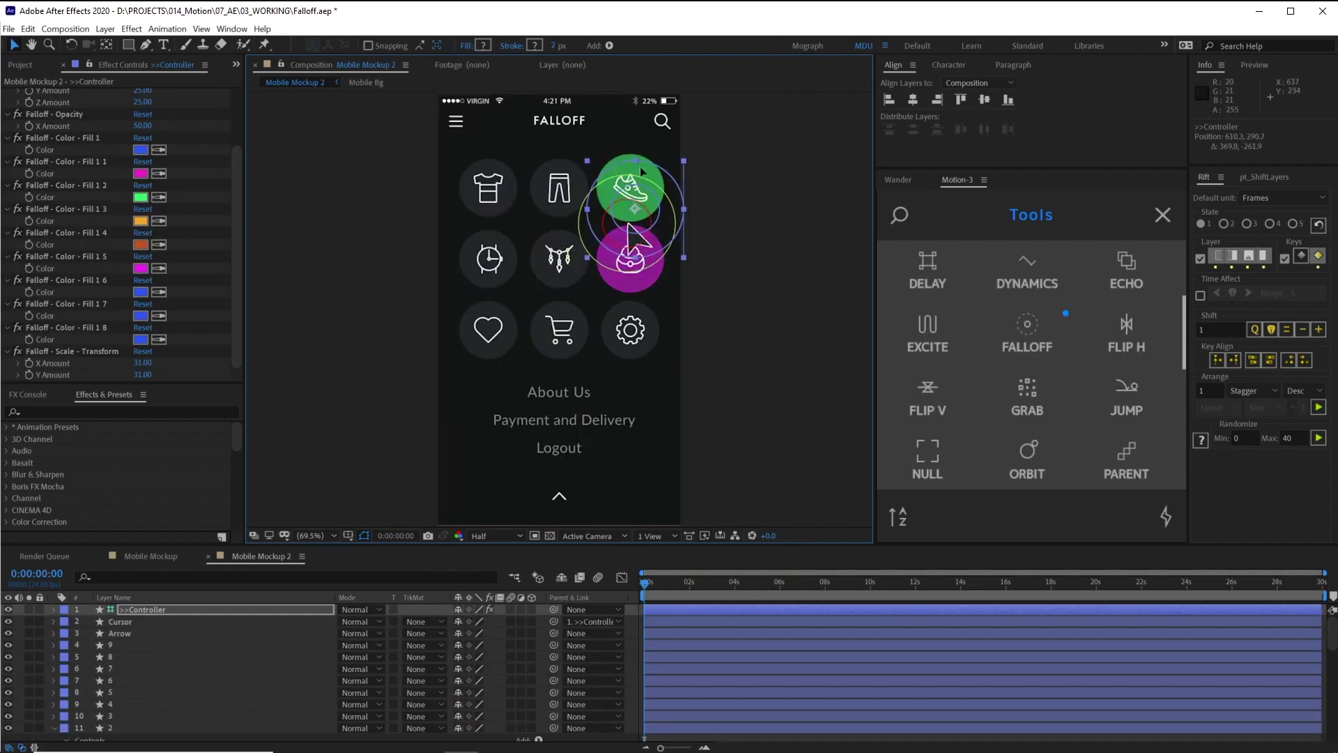
left_click_drag(640, 166, 571, 473)
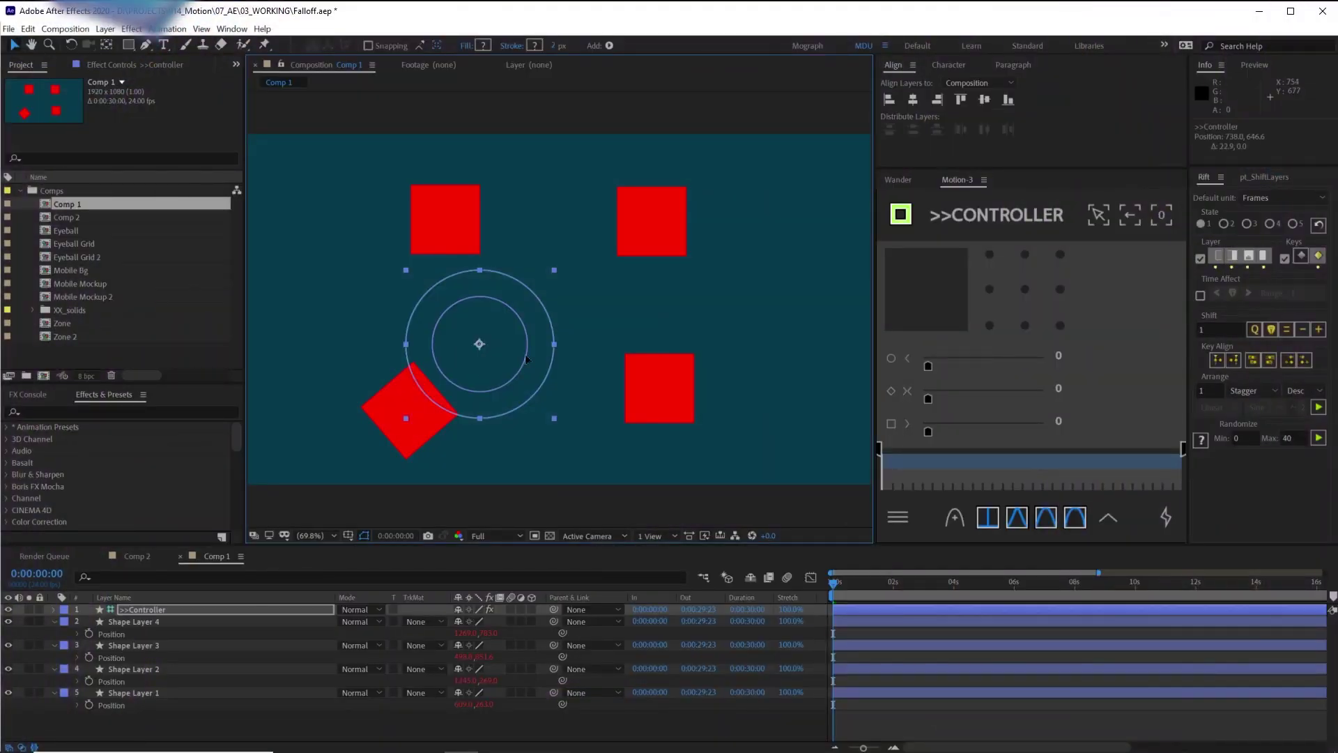
- Move the falloff controller between the four bright red squares in Comp 1 to preview their reaction
left_click_drag(525, 359, 587, 327)
left_click_drag(585, 385, 638, 314)
left_click_drag(574, 346, 536, 315)
- In Comp 2, draw a dark red square about 230 px wide in the canvas's upper-left area and center its anchor point
left_click(140, 556)
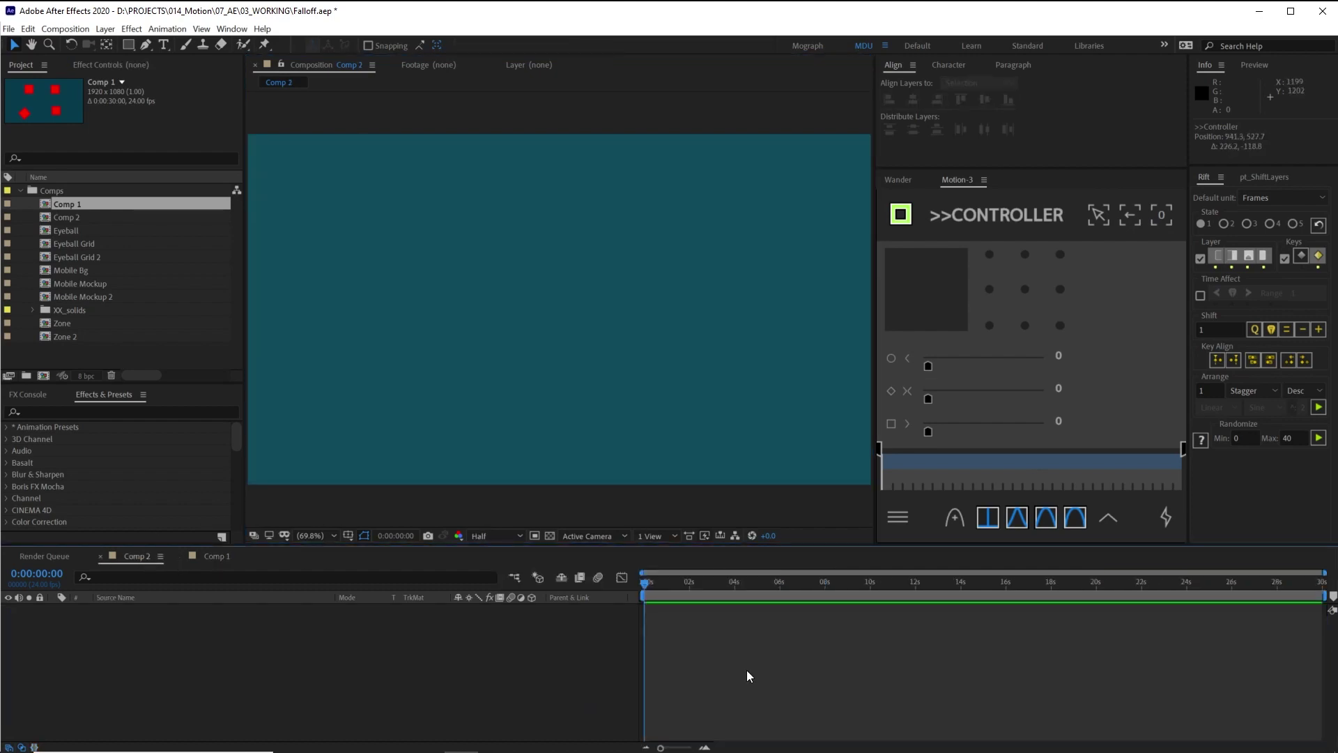
left_click(128, 45)
left_click_drag(400, 187, 474, 262)
left_click(1026, 291)
key("v")
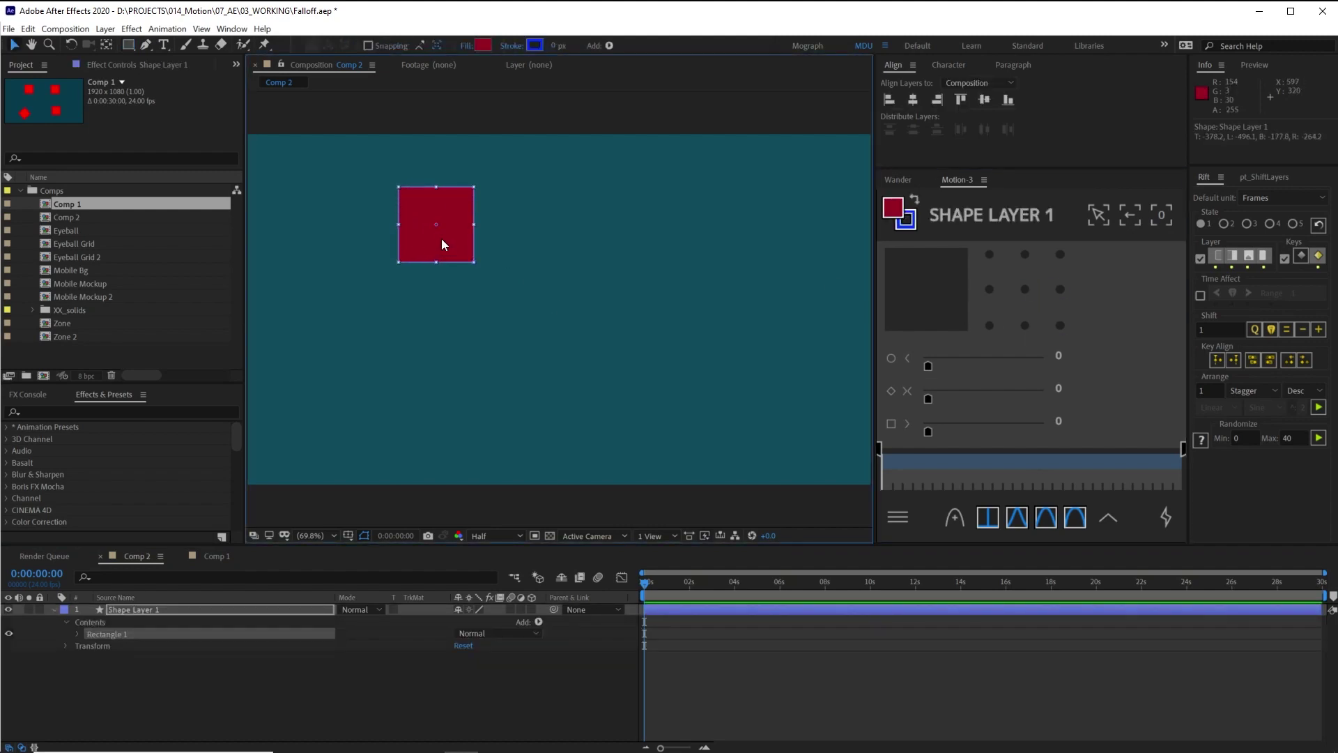
- Duplicate the square's shape layer and move the copy horizontally about 680 px to the right of the original
left_click(174, 608)
key("ctrl+d")
left_click_drag(443, 231, 660, 251)
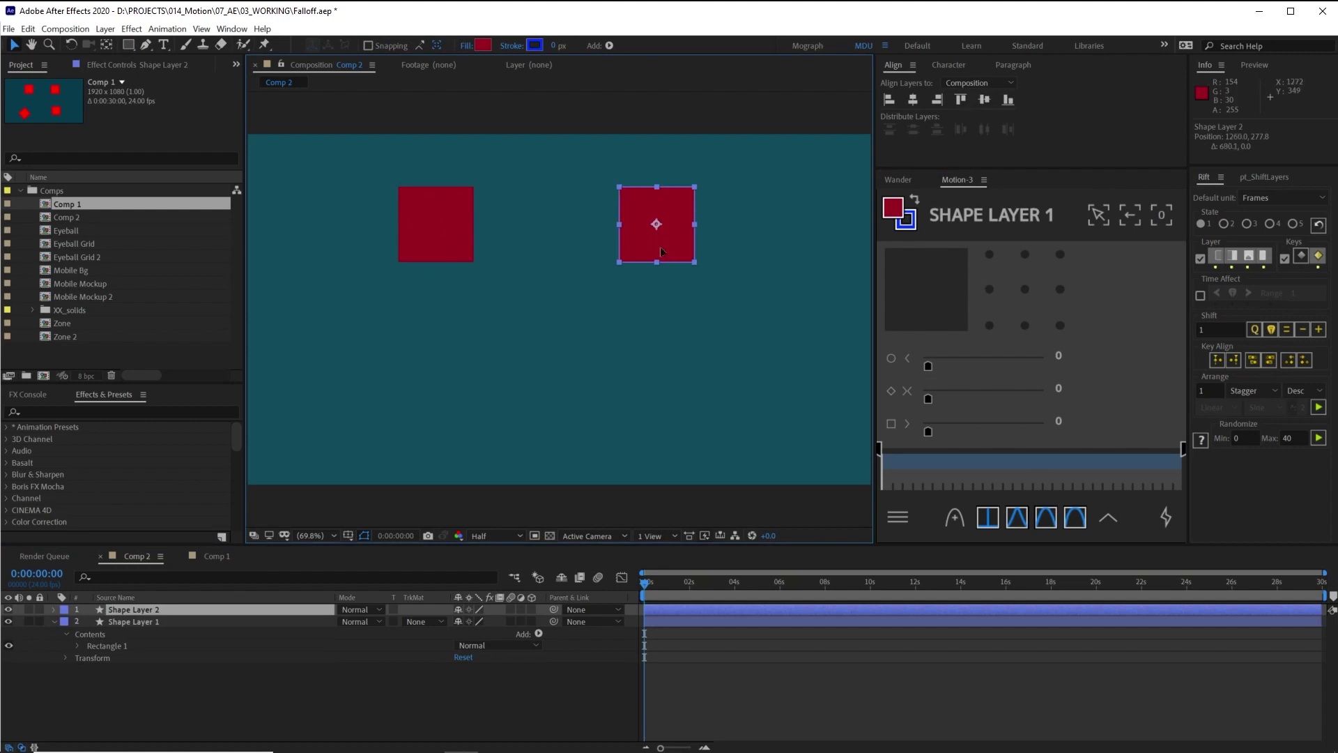
- Duplicate both squares, move the copies straight below to form a 2×2 grid, and stack the new layers above the originals
left_click(428, 232, "shift")
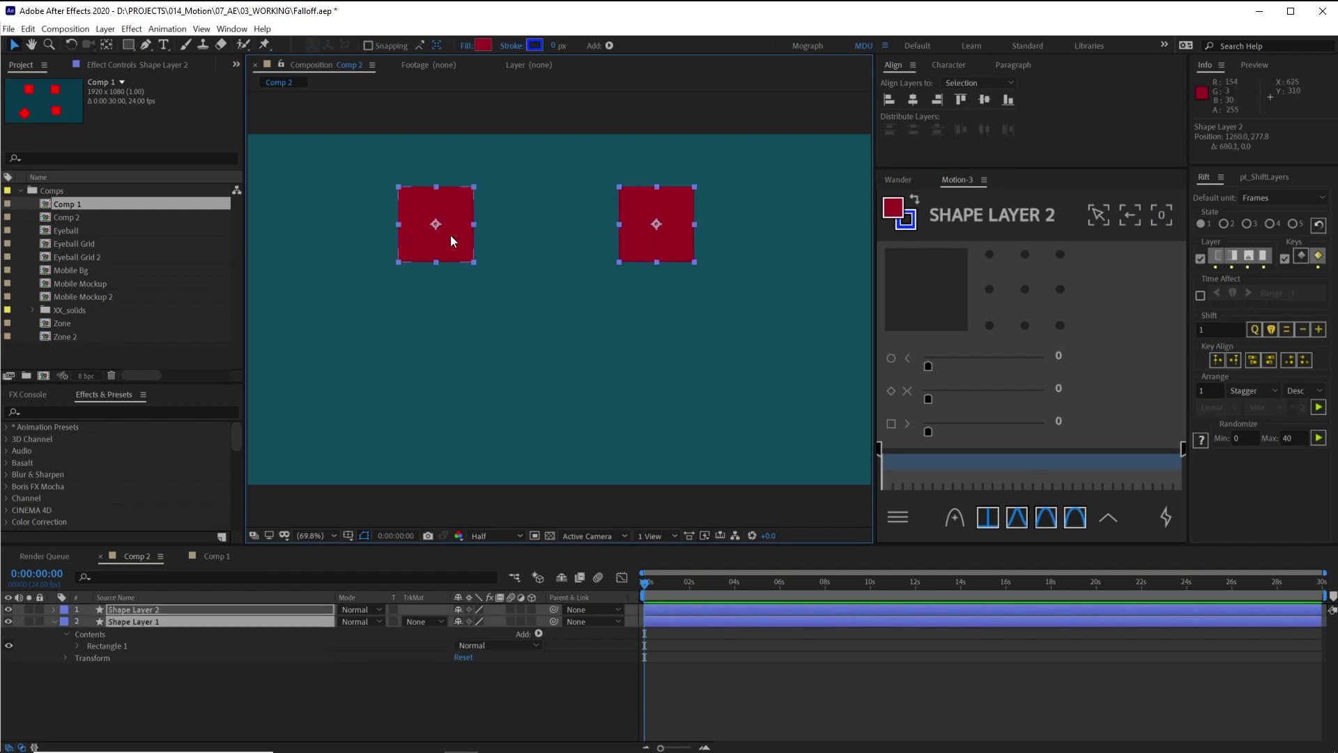
key("ctrl+d")
left_click_drag(450, 236, 457, 396)
left_click_drag(164, 634, 167, 620)
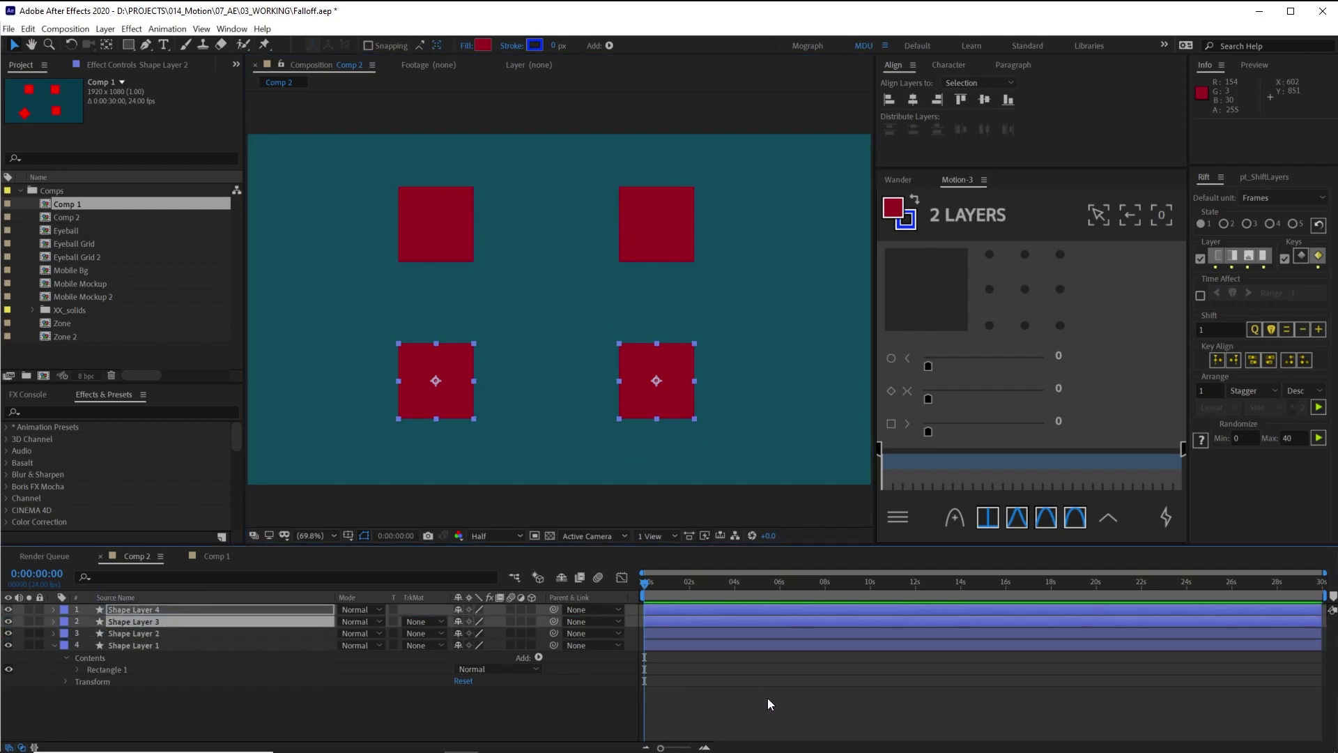
left_click(769, 703)
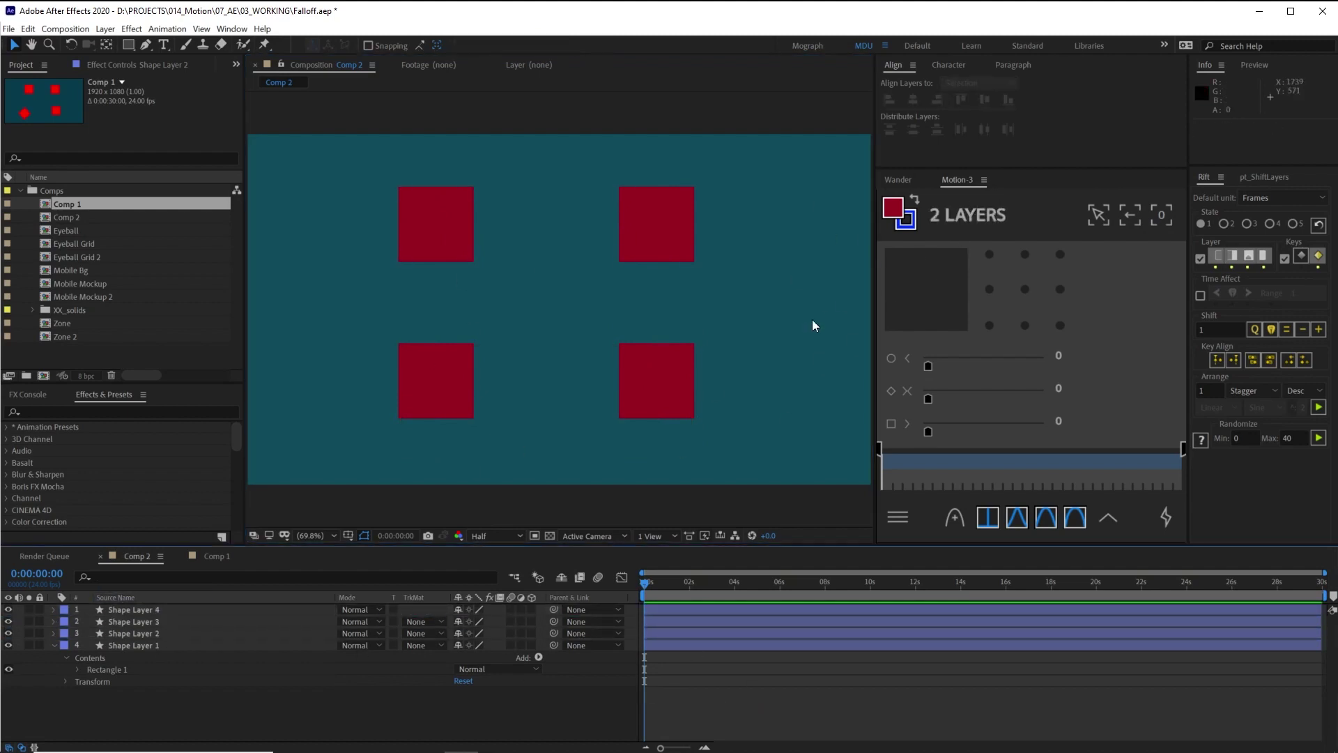
- Reveal the Opacity property of all four shape layers and select the four Opacity properties together
left_click(169, 612)
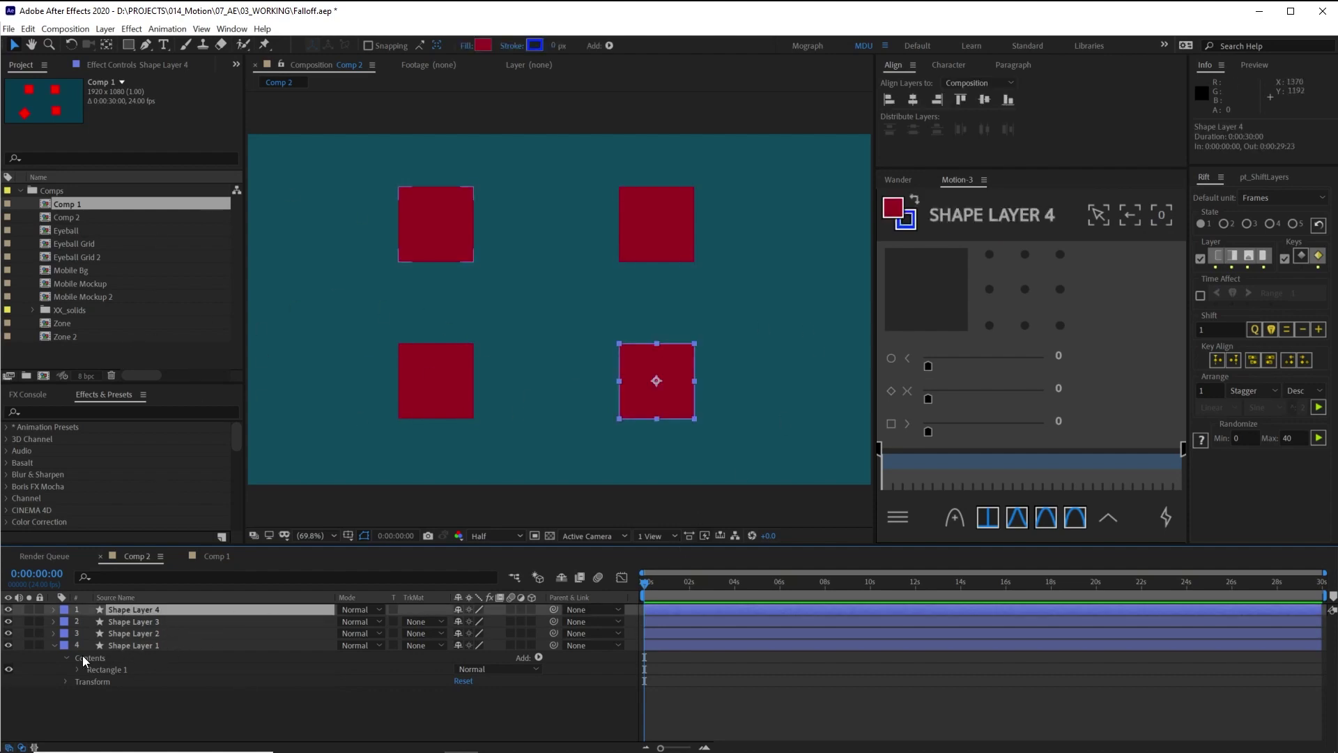
left_click(55, 645)
left_click(149, 643, "shift")
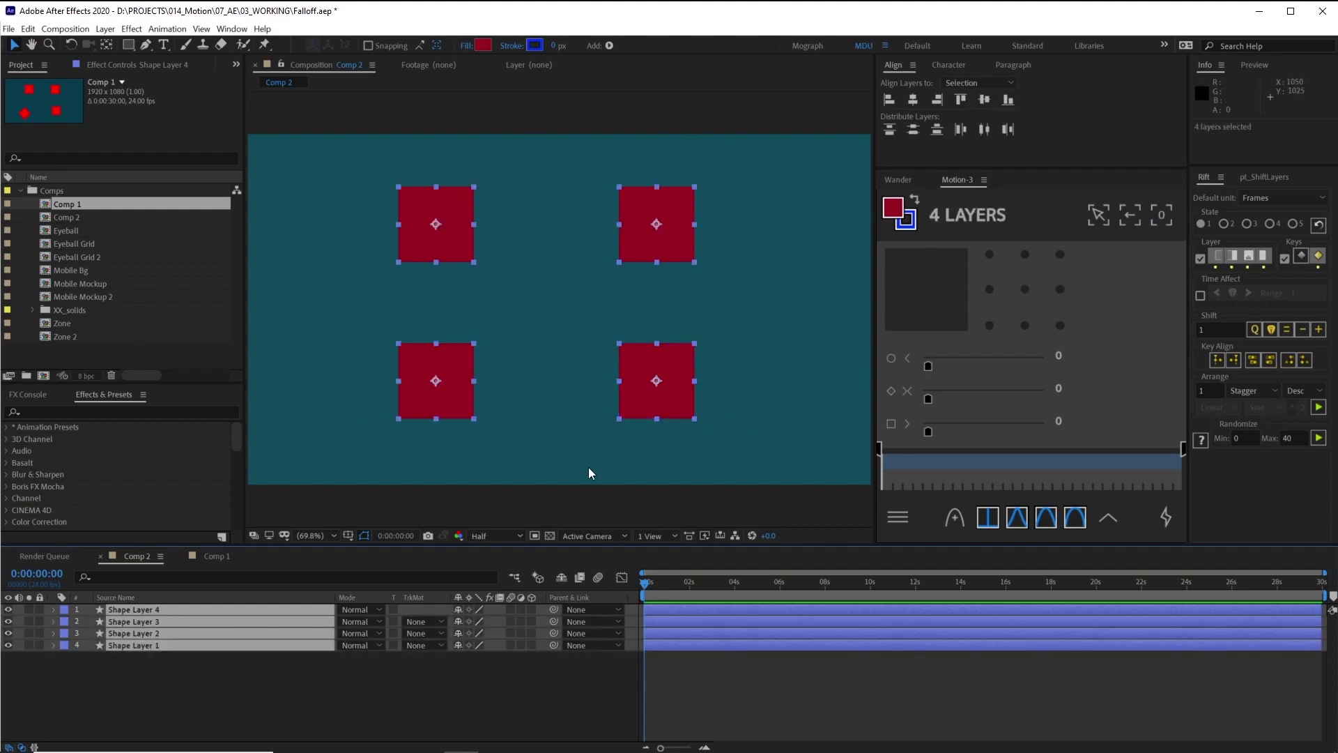
key("t")
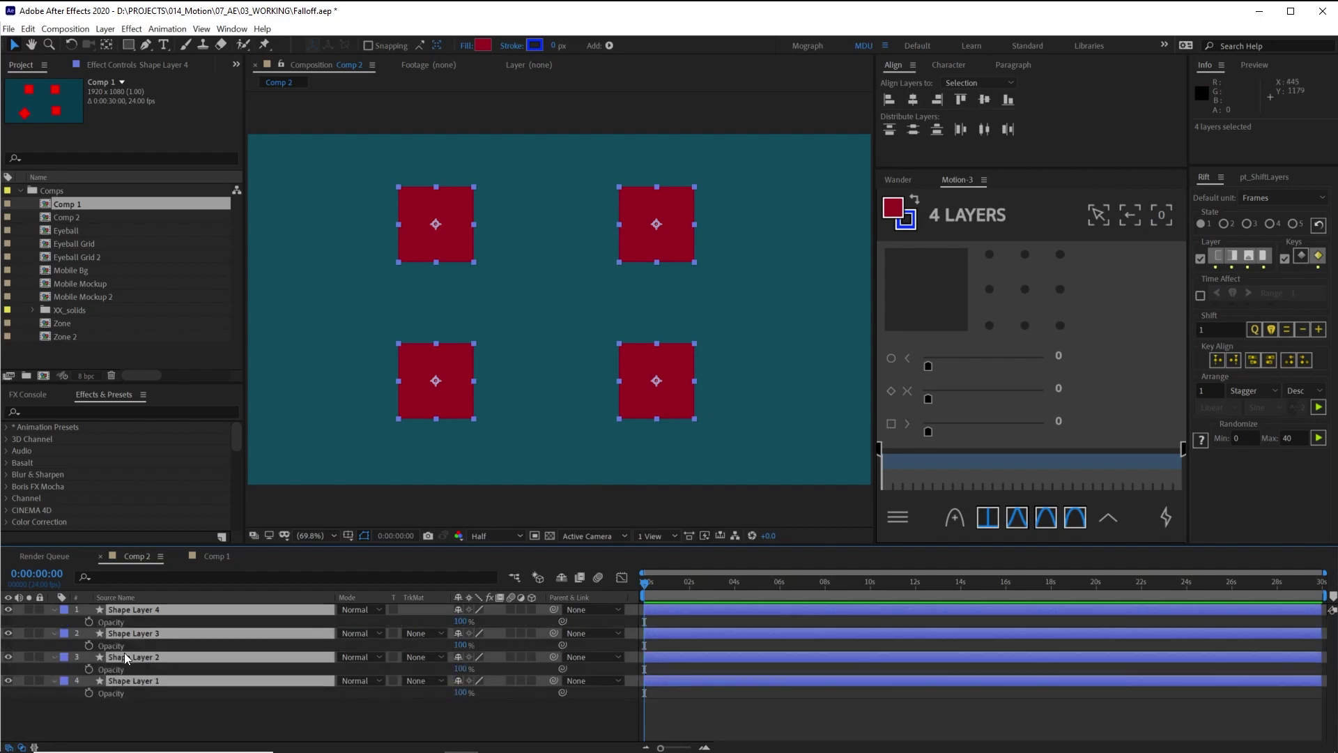
left_click(152, 722)
mouse_move(151, 708)
left_mouse_down()
mouse_move(91, 665)
mouse_move(82, 613)
left_mouse_up()
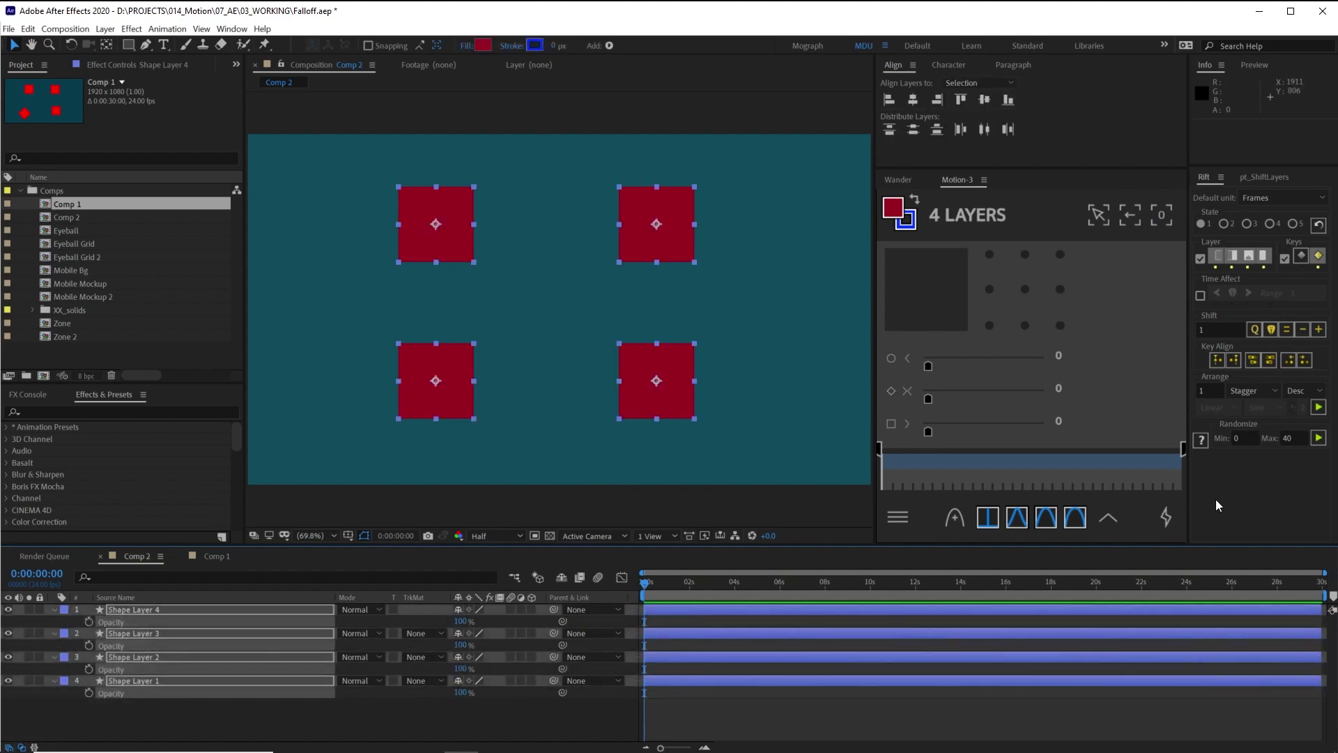
- Apply the Motion 3 Falloff tool to the four selected Opacity properties
left_click(1165, 516)
scroll(1037, 361, "down", 2)
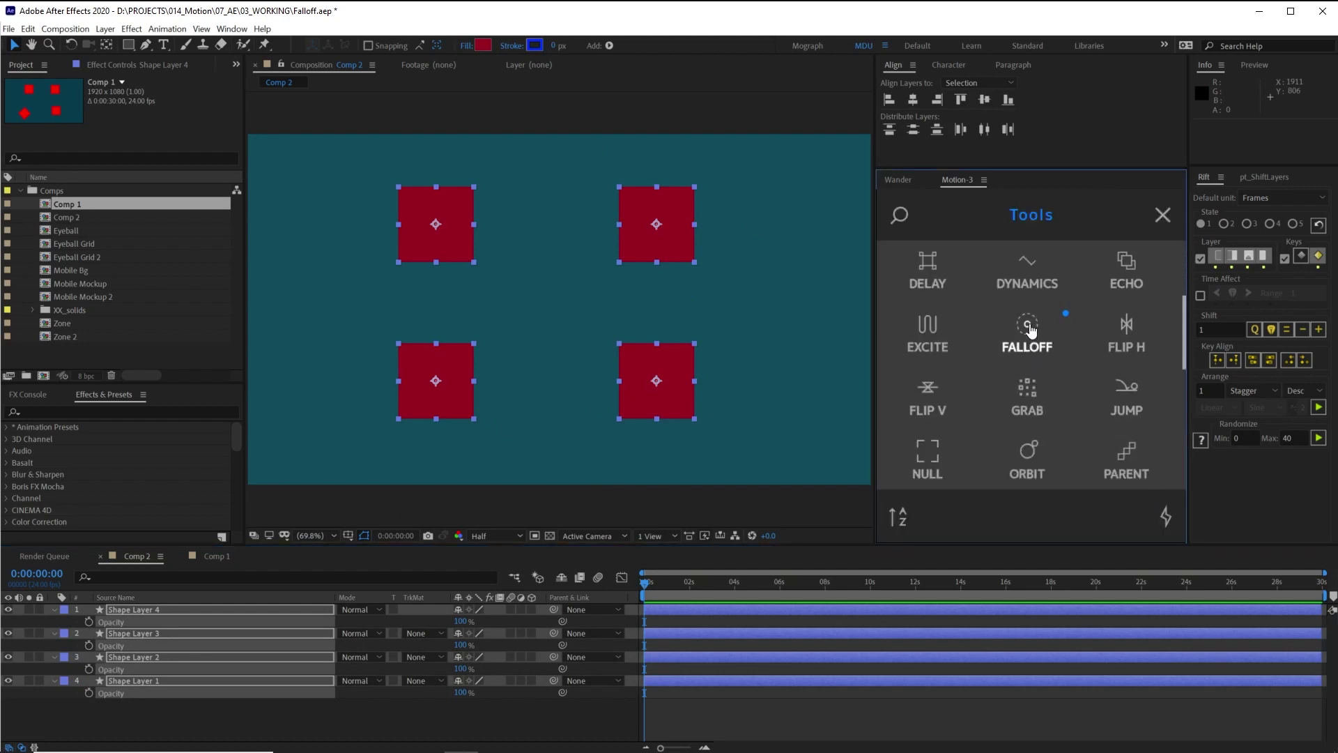
left_click(1030, 329)
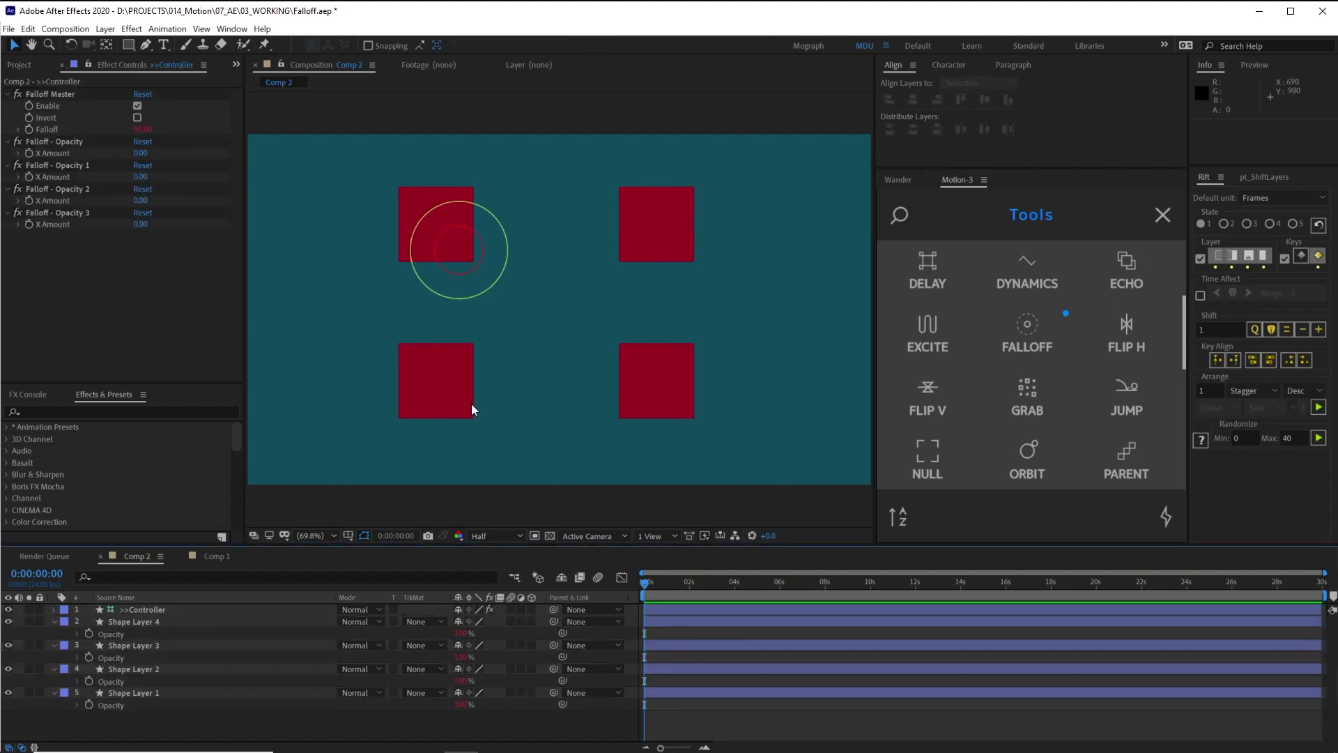
- Set the Falloff - Opacity X Amount to -75 and move the controller over the lower-right square to test it
left_click_drag(464, 265, 486, 244)
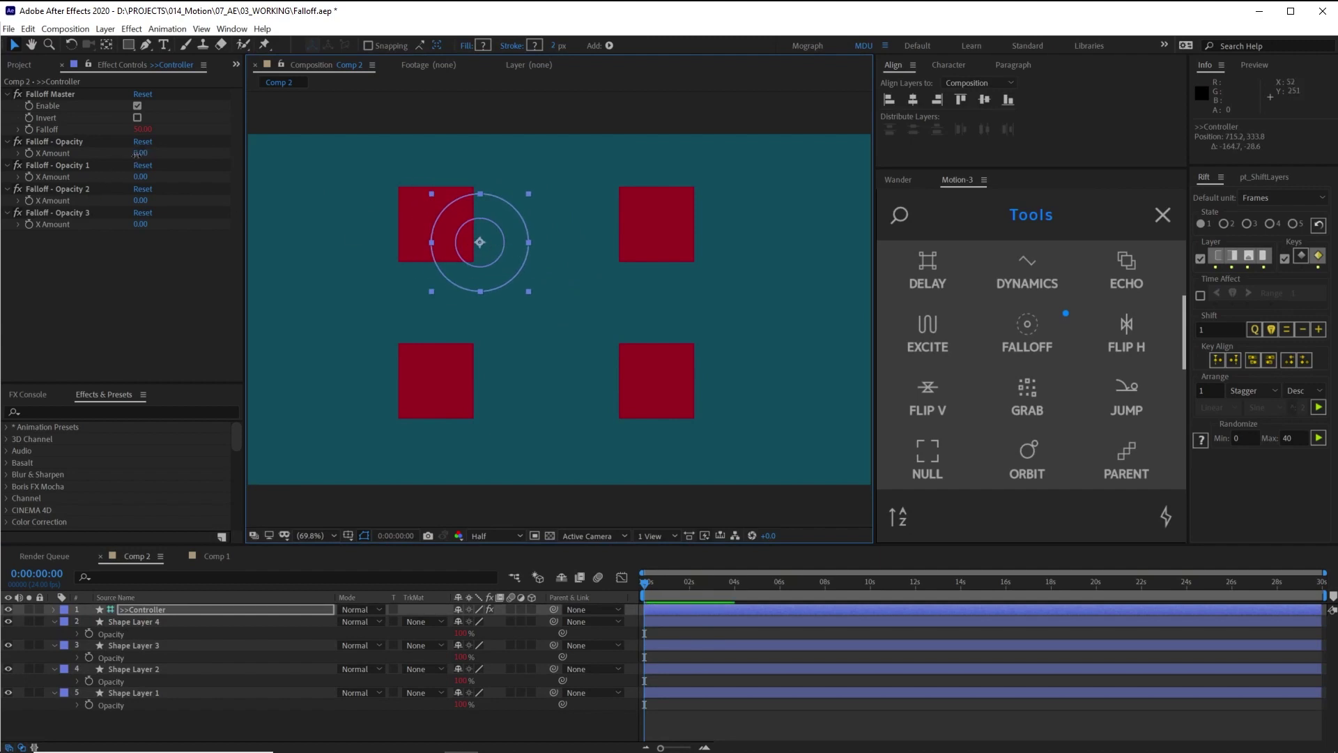
left_click_drag(140, 153, 126, 157)
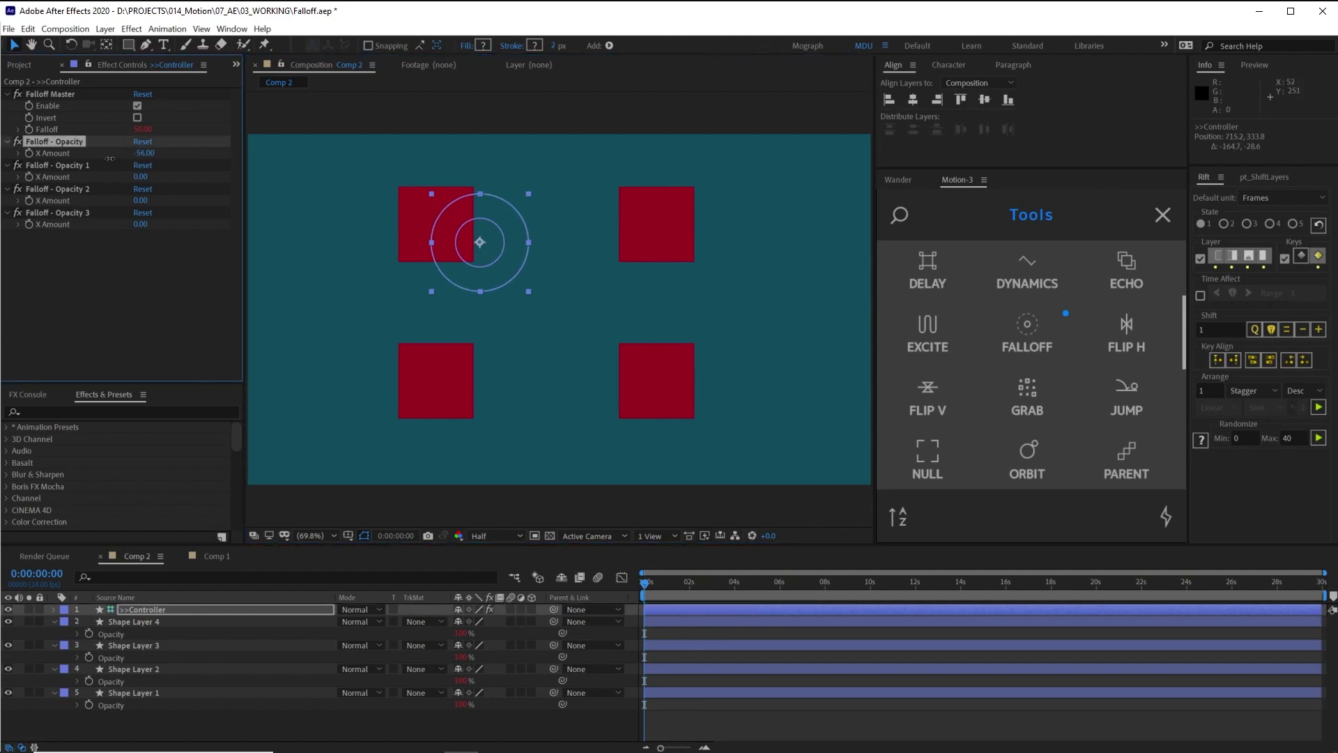
left_click_drag(494, 241, 542, 343)
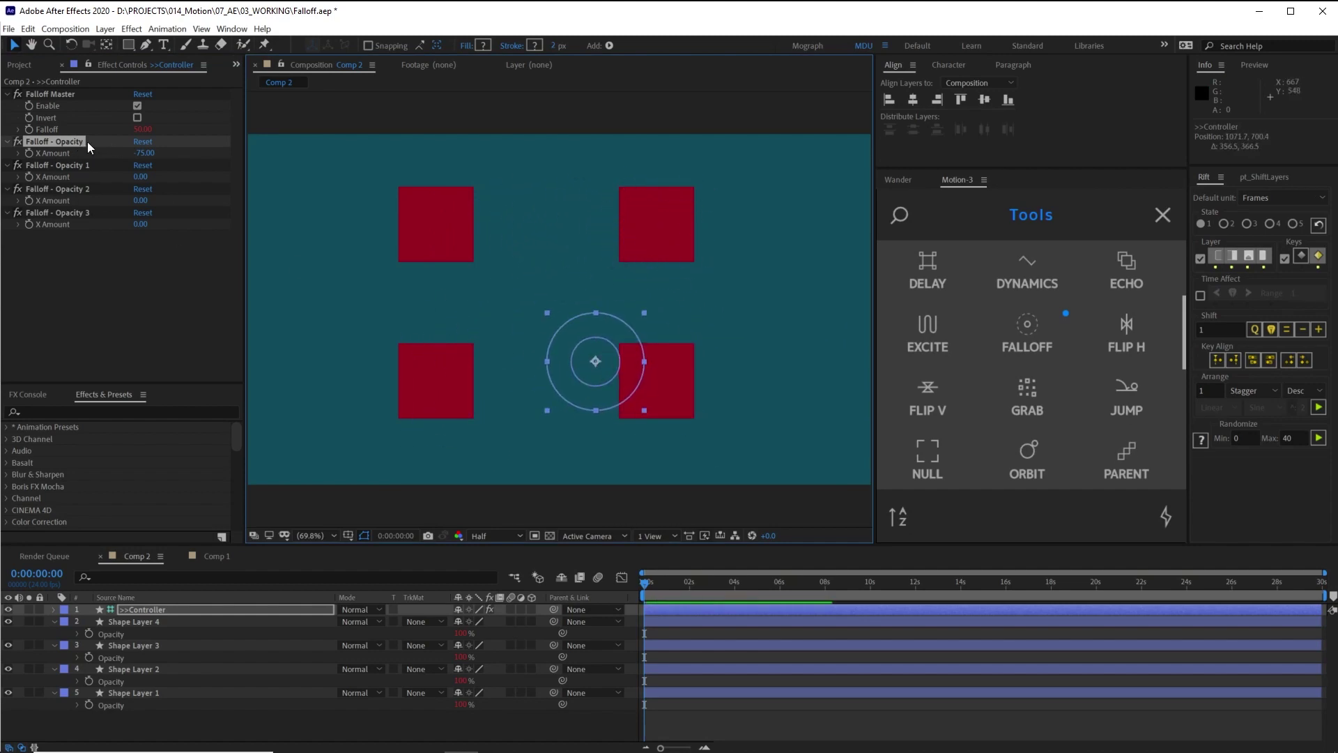
left_click_drag(609, 367, 639, 369)
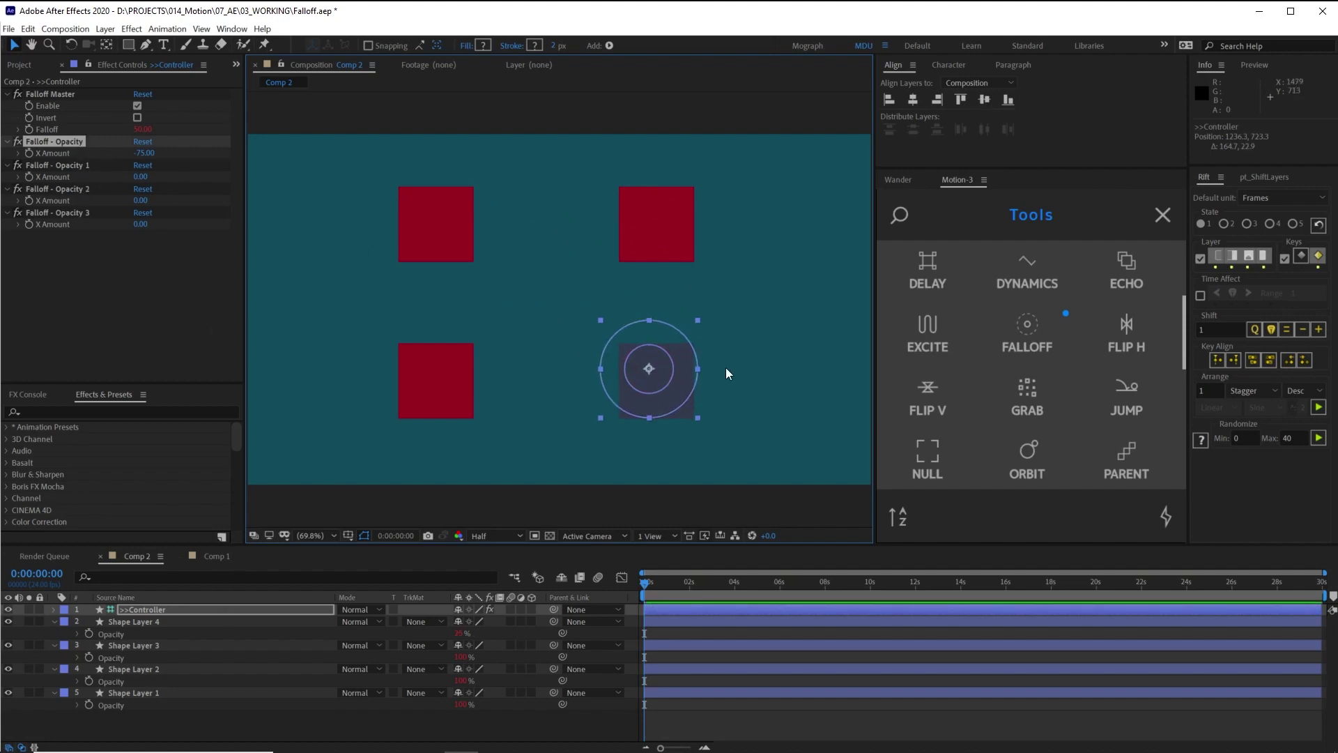
mouse_move(650, 369)
left_mouse_down()
mouse_move(442, 365)
mouse_move(433, 216)
mouse_move(657, 227)
mouse_move(644, 369)
mouse_move(615, 359)
mouse_move(630, 363)
left_mouse_up()
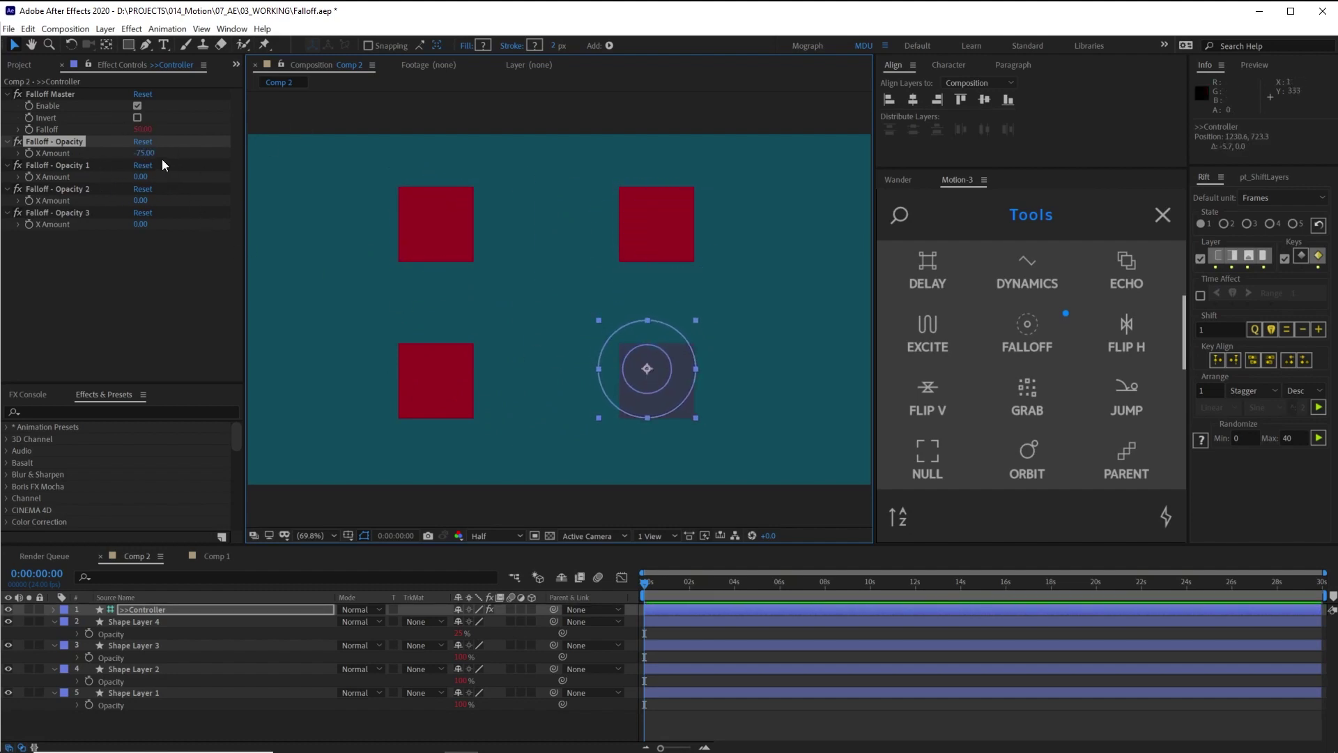
- Try a negative X Amount for Falloff - Opacity 1 while testing the controller on the upper-right and lower-right squares
left_click_drag(607, 375, 602, 255)
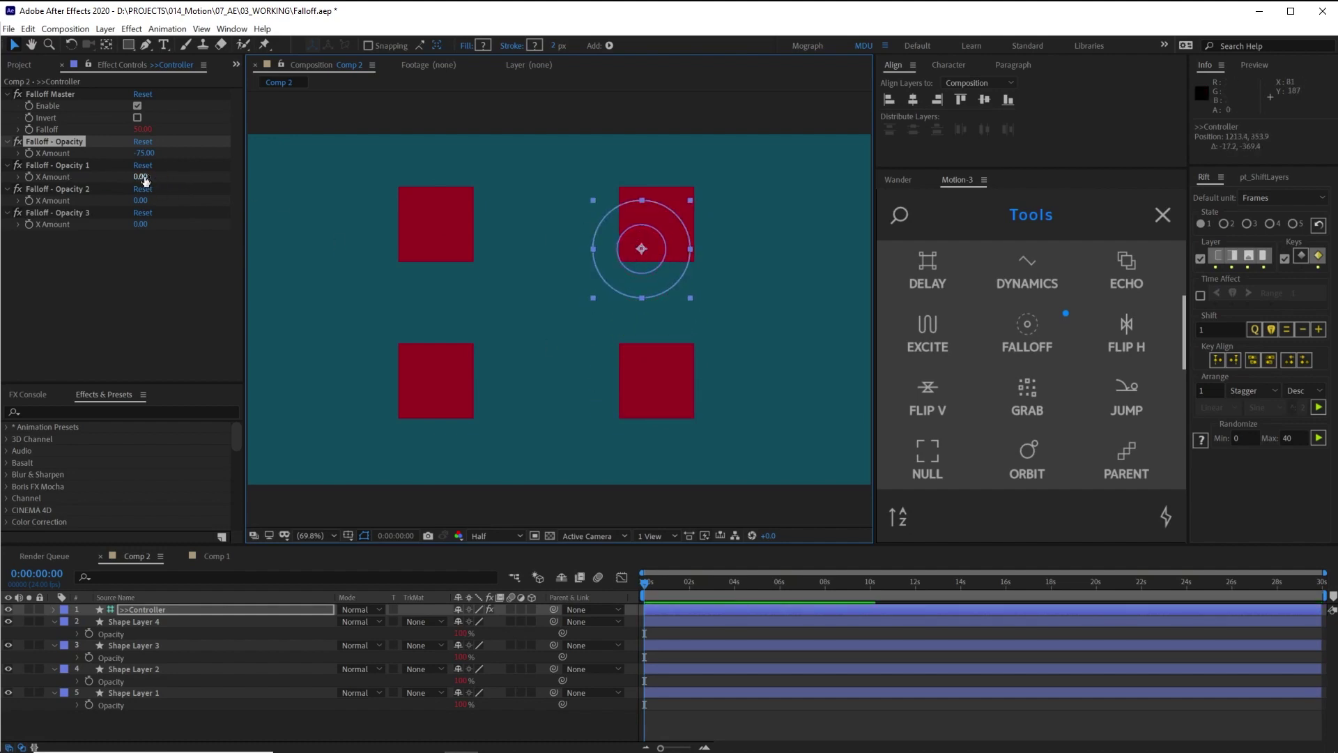
left_click_drag(142, 177, 132, 179)
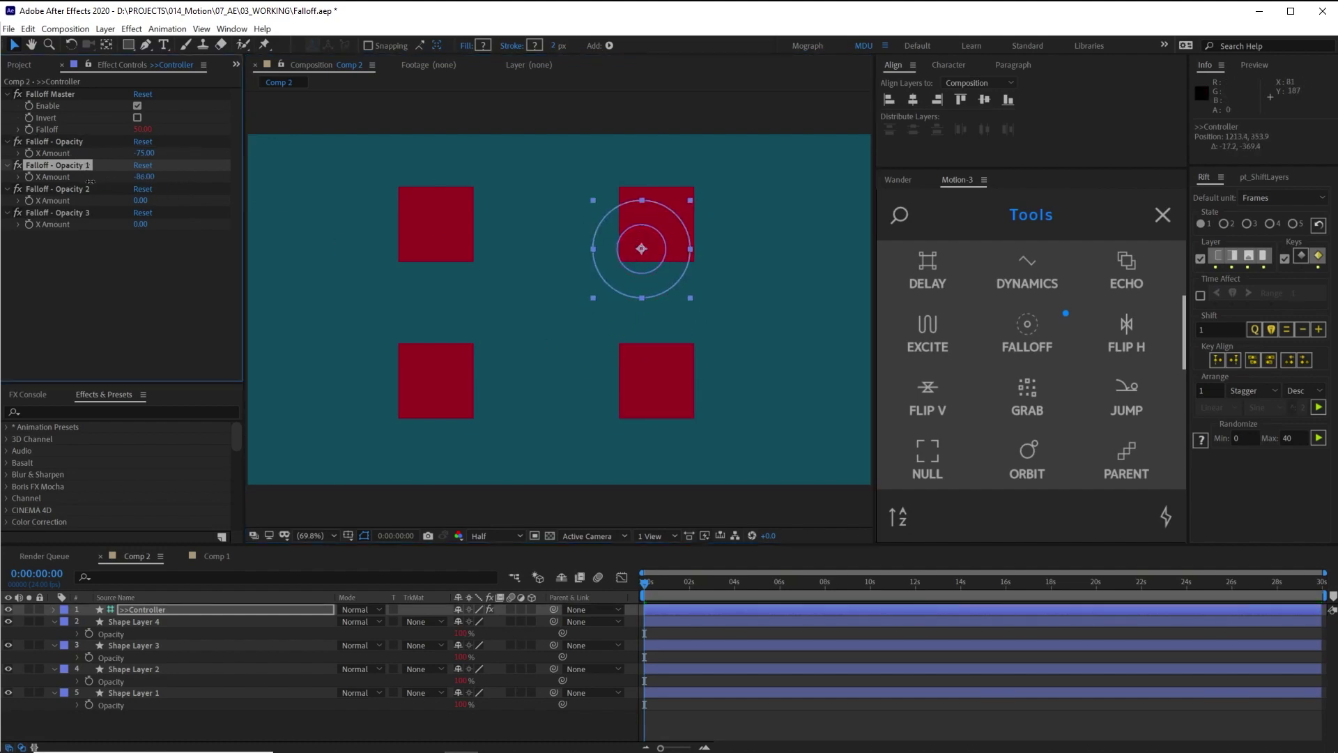
left_click_drag(649, 262, 655, 392)
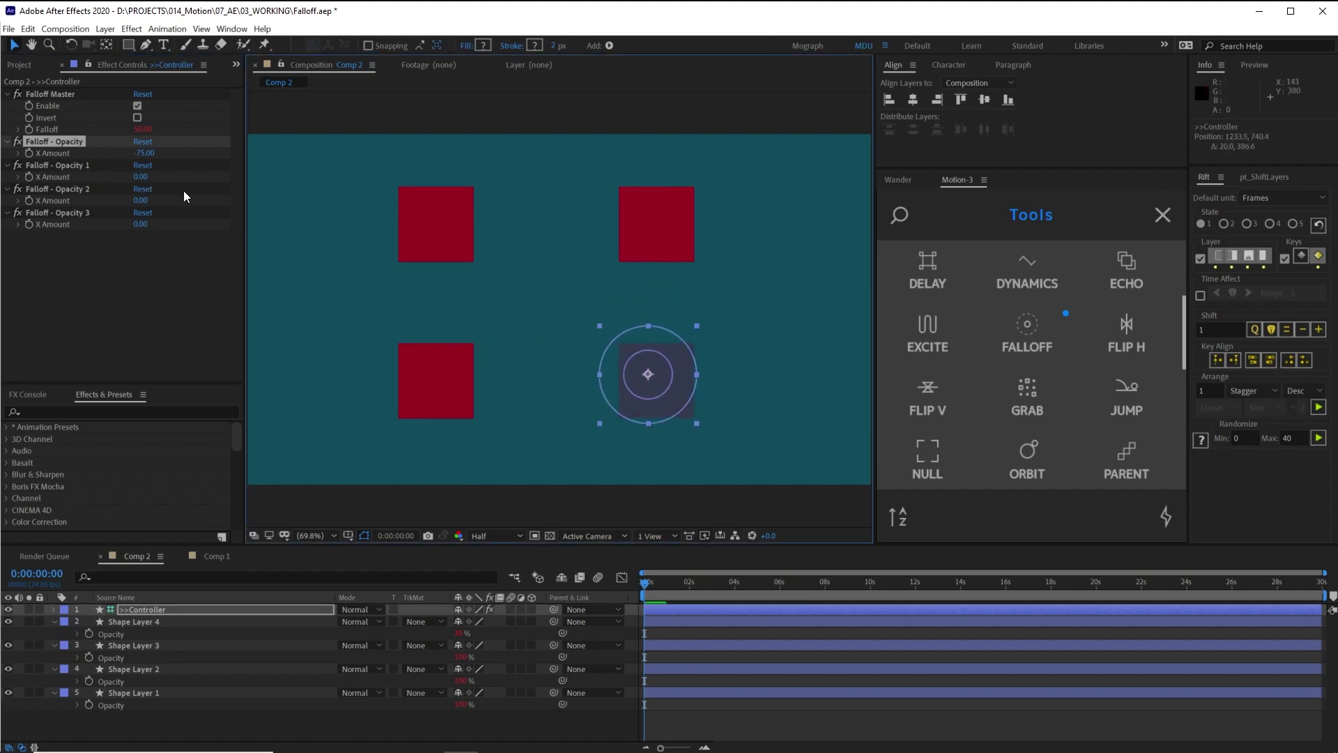
- Set the X Amount of Falloff - Opacity 1, Opacity 2 and Opacity 3 to -75 each
left_click(145, 178)
type("-")
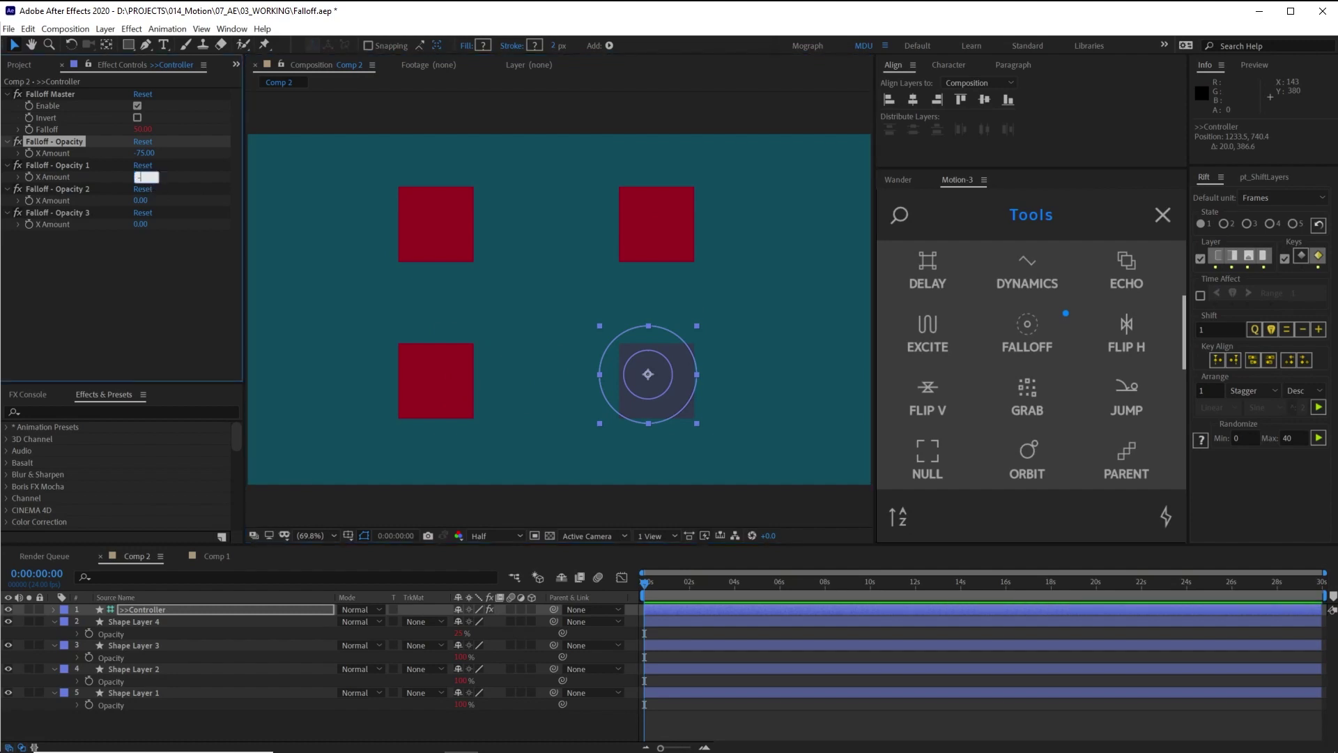
type("75")
key("Return")
left_click(141, 202)
type("-75")
key("Return")
type("-75")
key("Return")
- Test the controller over the upper-left square, varying the X Amounts of Opacity 1, 2 and 3 to -117, -38 and -83
left_click_drag(628, 384, 446, 244)
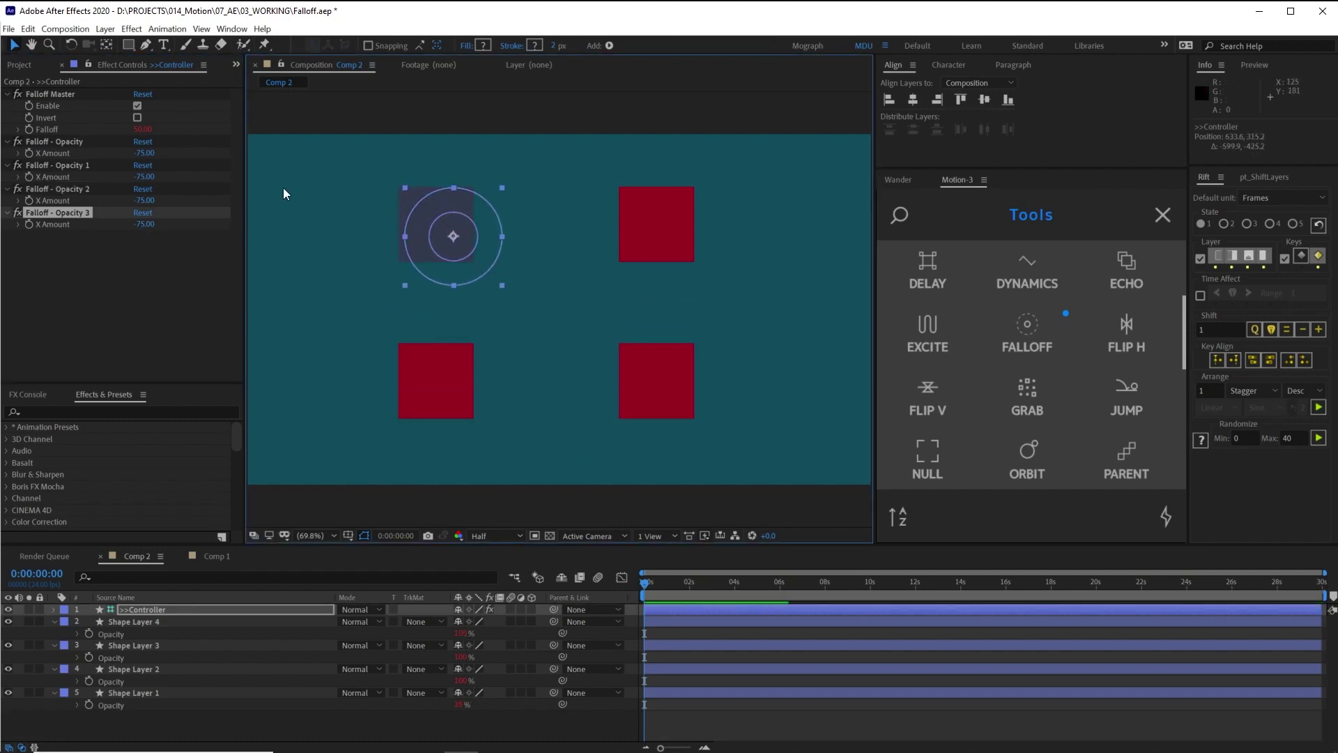
left_click_drag(146, 182, 130, 230)
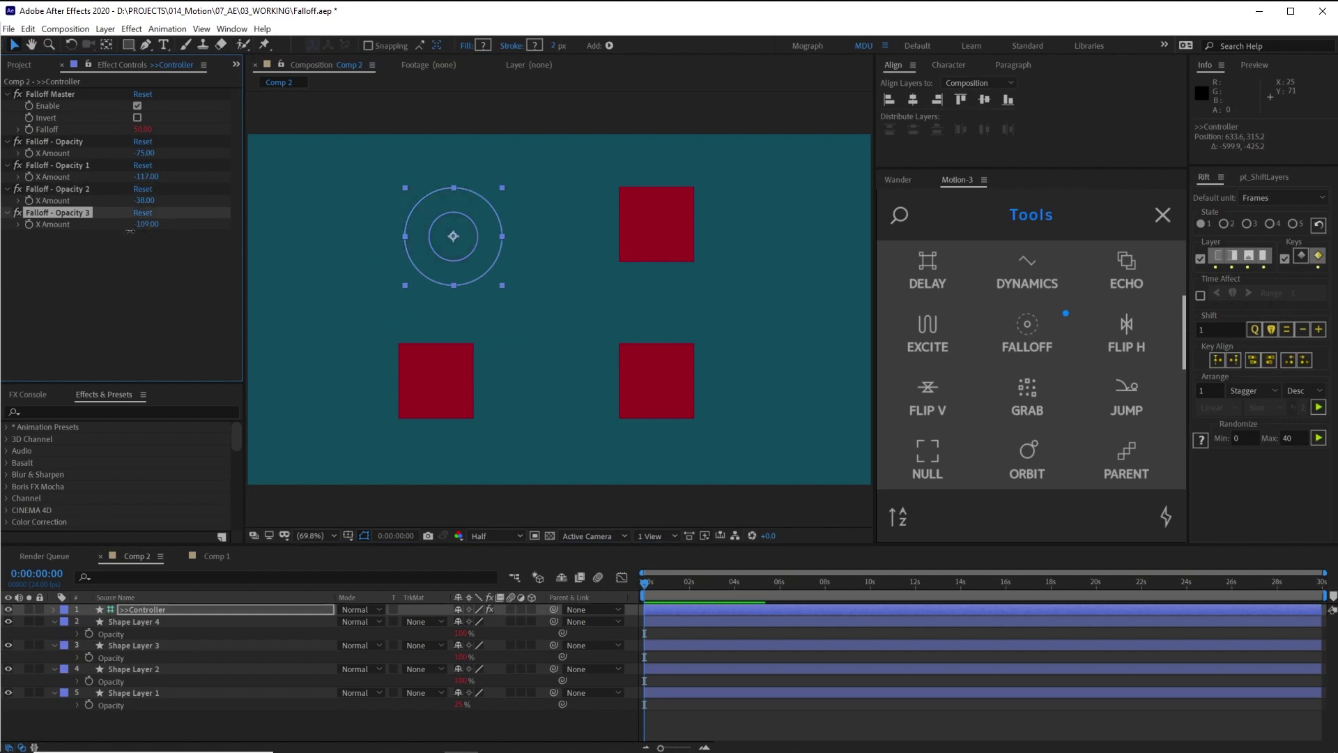
left_click_drag(421, 268, 589, 340)
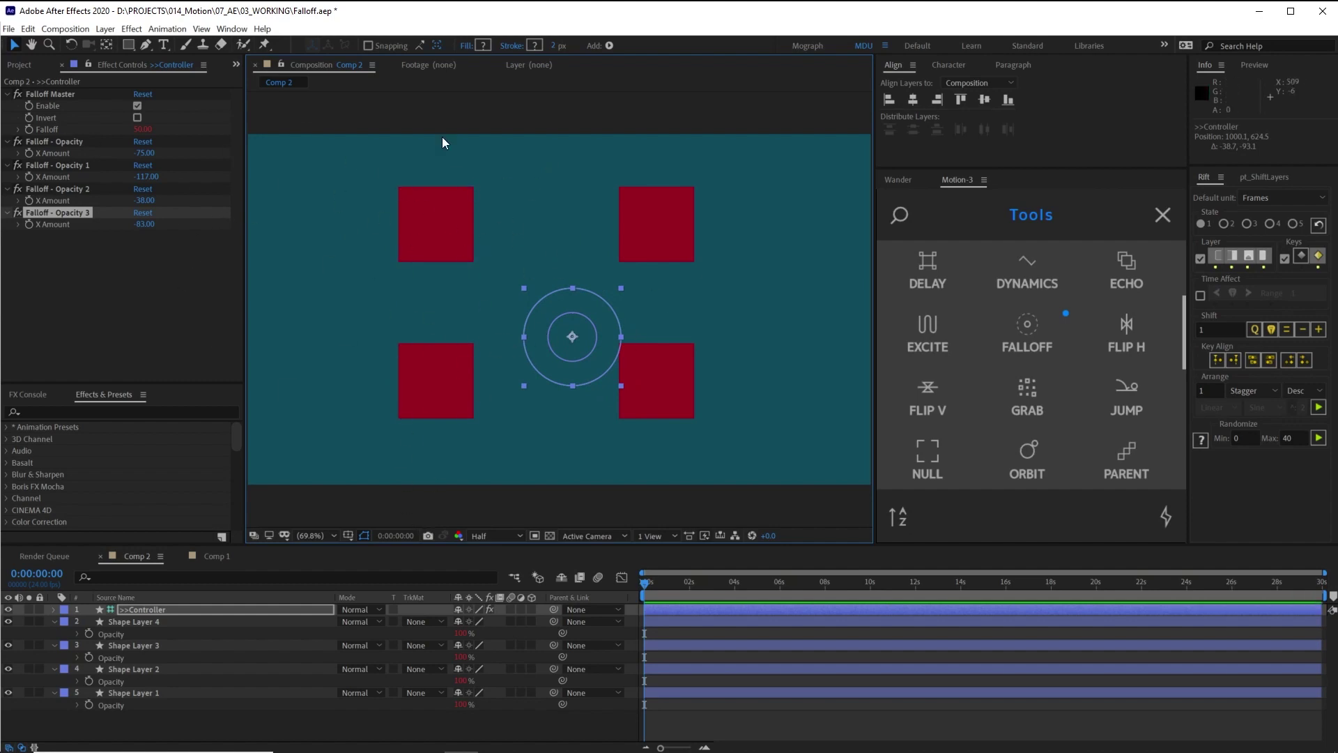
- Undo the falloff edits back to before the controller layer was added
key("ctrl+z")
key("ctrl+z")
key("ctrl+z")
key("ctrl+z")
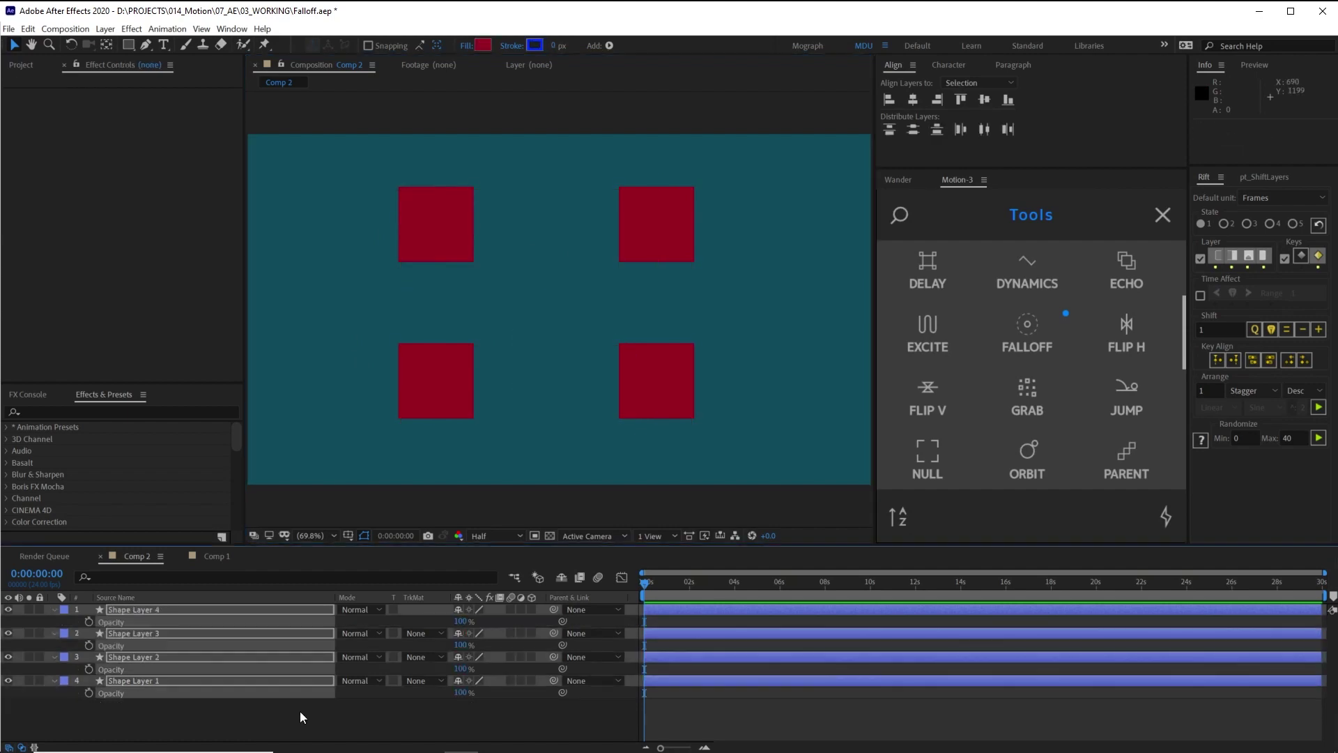
- Collapse Shape Layers 1 to 3, select all four layers with only Shape Layer 4's Opacity property, and apply the Falloff tool
left_click(301, 713)
left_click(56, 633)
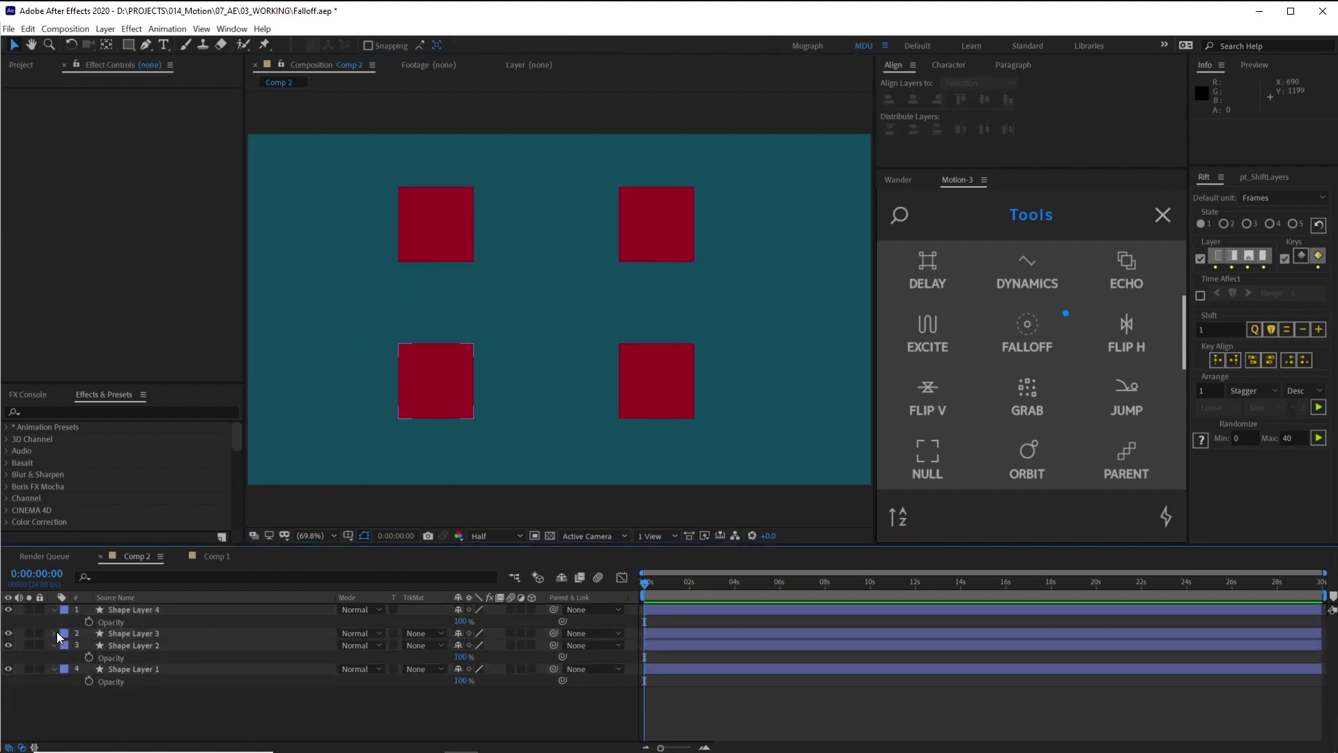
left_click(53, 645)
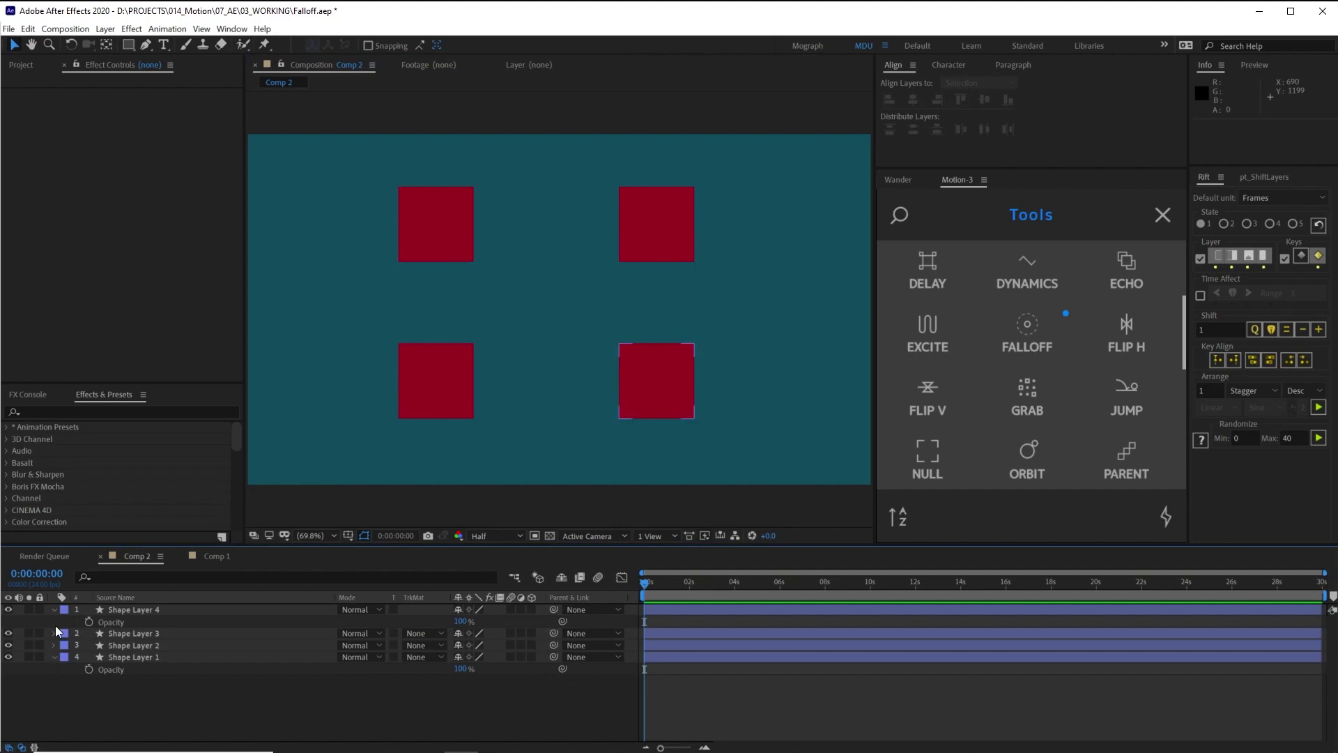
left_click(54, 657)
left_click_drag(172, 683, 105, 615)
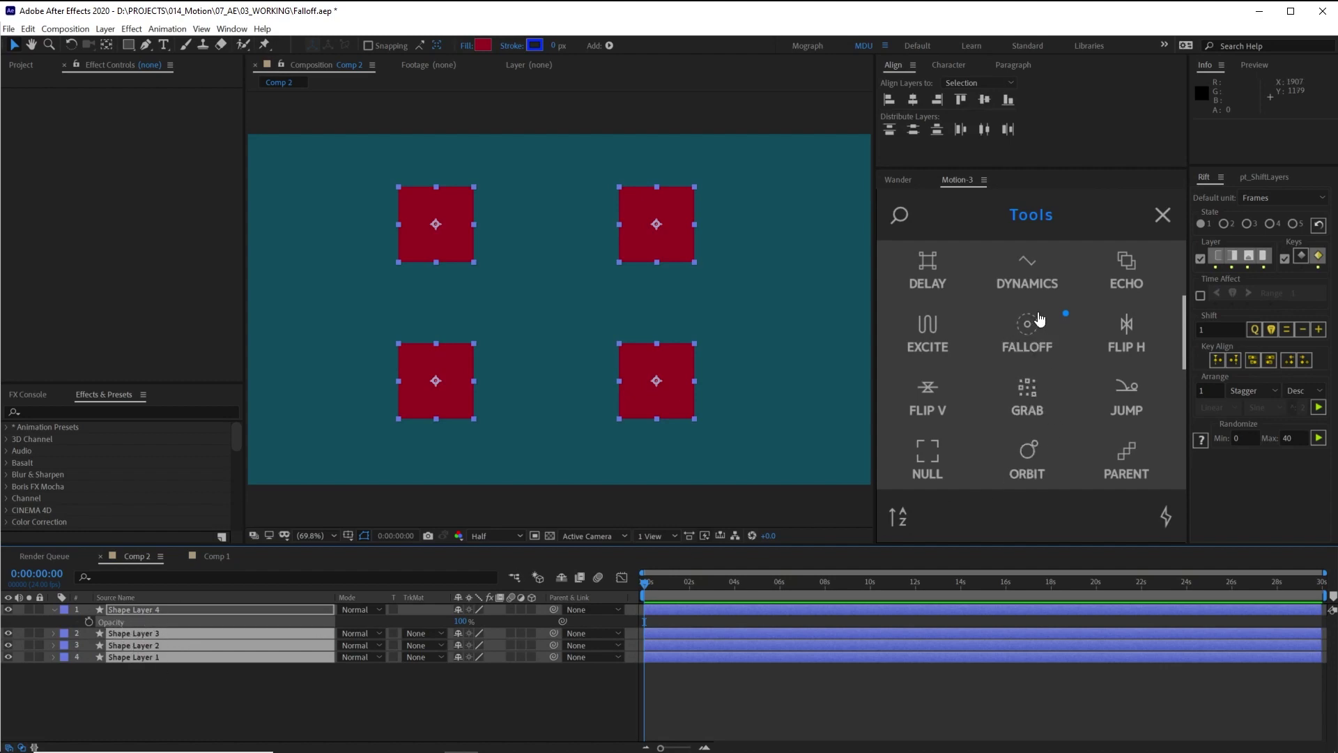
left_click(1028, 334)
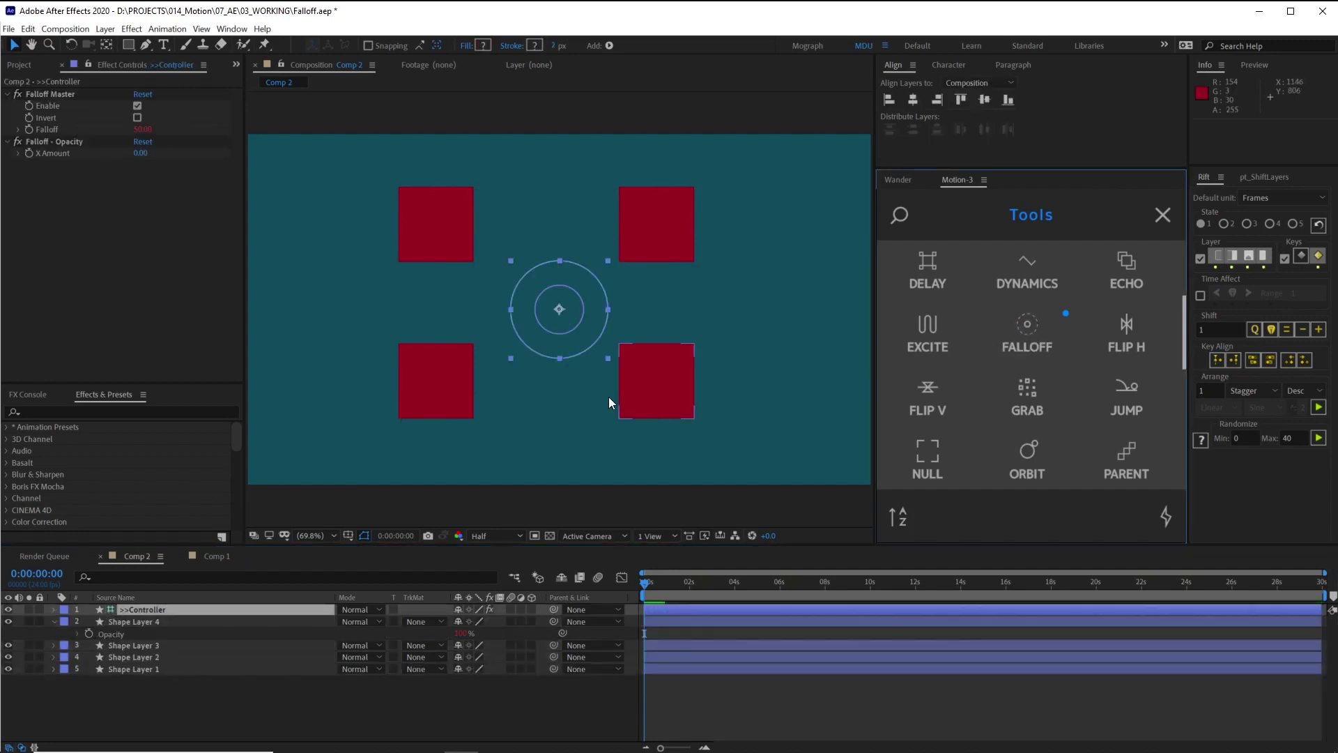
- Set the Falloff - Opacity X Amount to -53 and test the controller over the lower-left square
left_click_drag(567, 309, 528, 270)
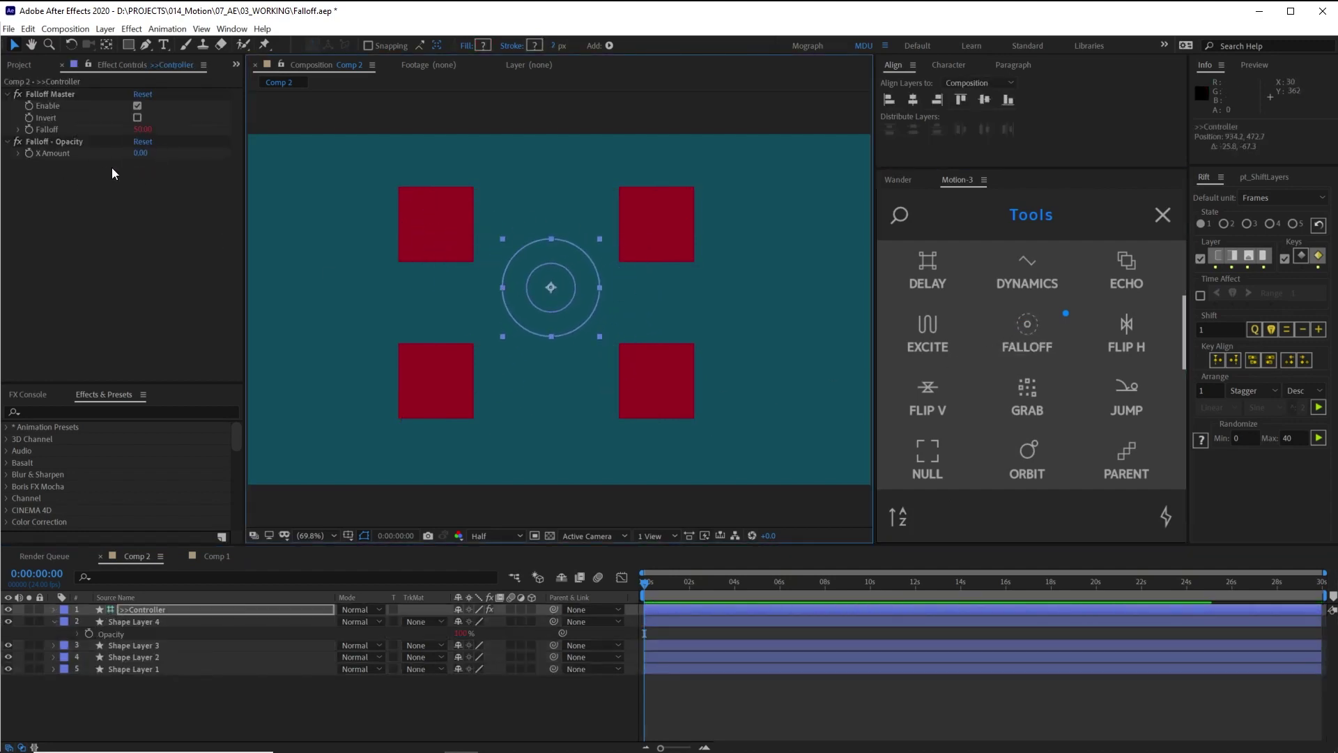
left_click_drag(139, 163, 118, 170)
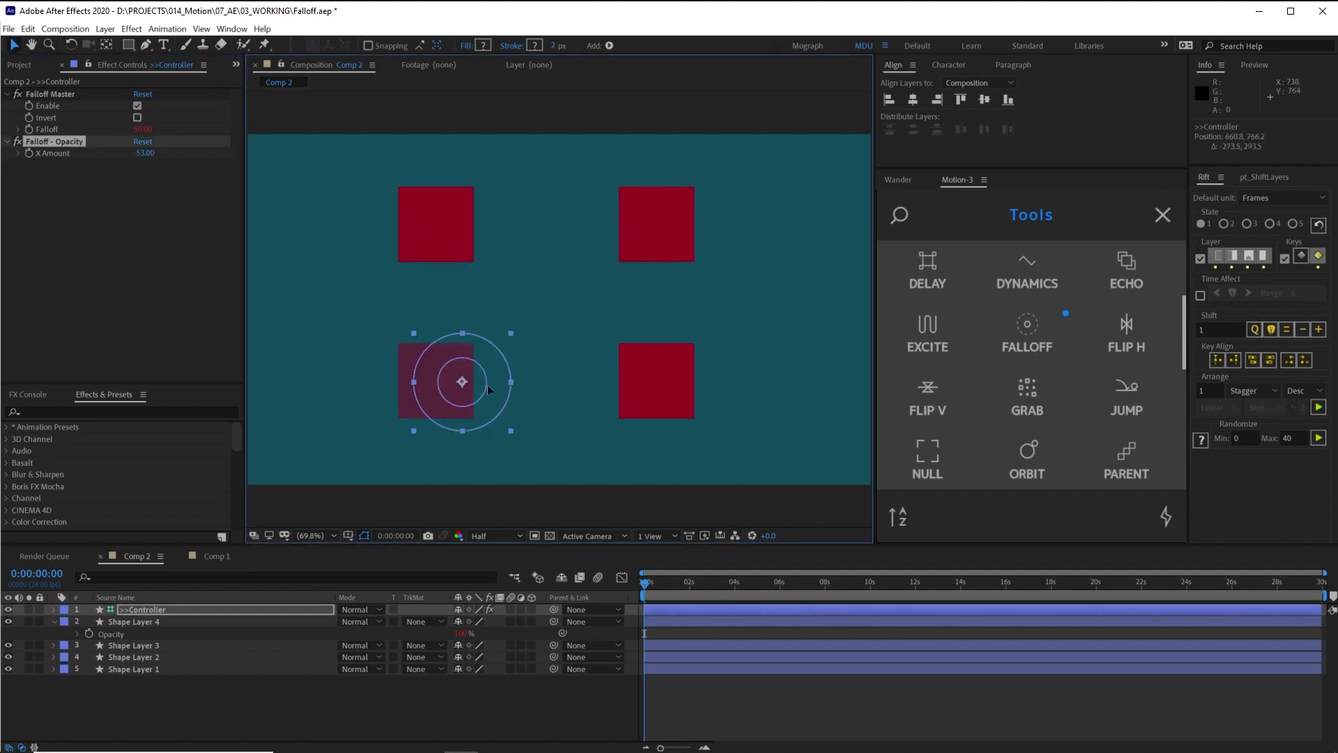
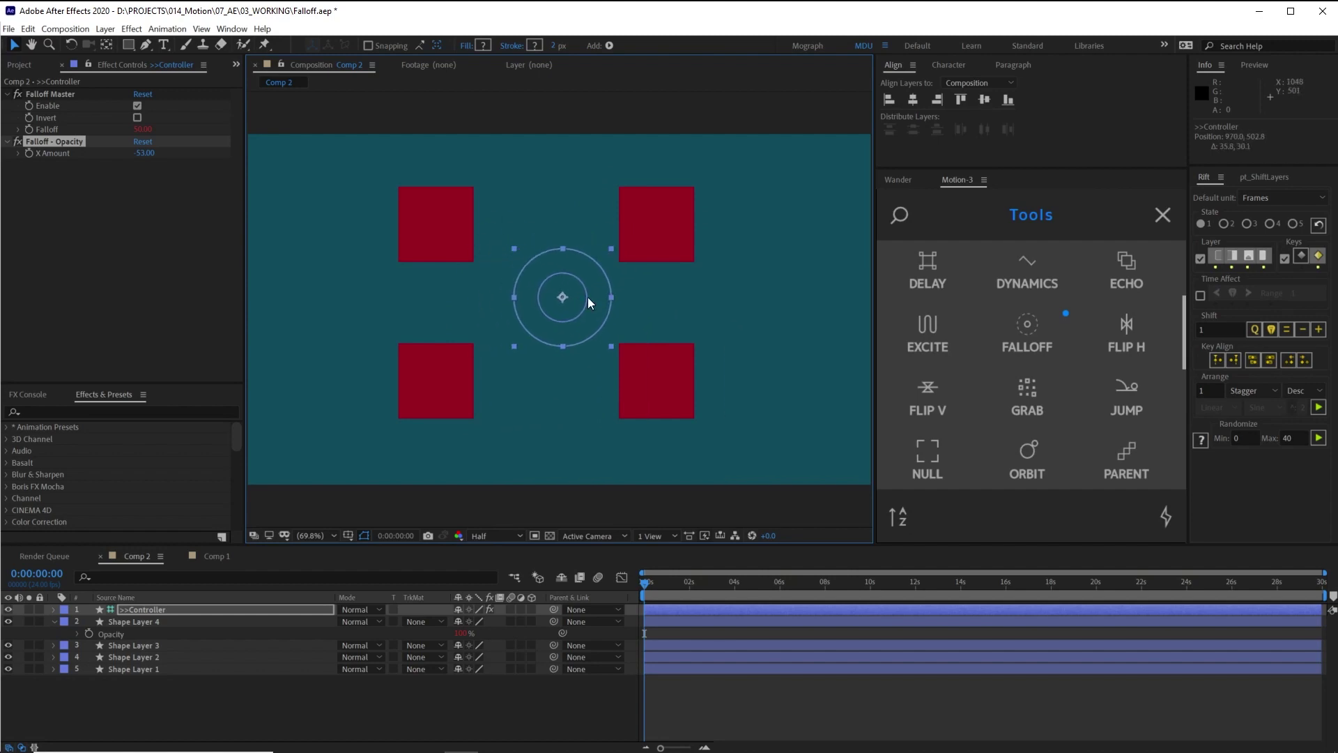
- Select Shape Layers 1 to 4 and set their Opacity to 10%
left_click(313, 705)
left_click(137, 621)
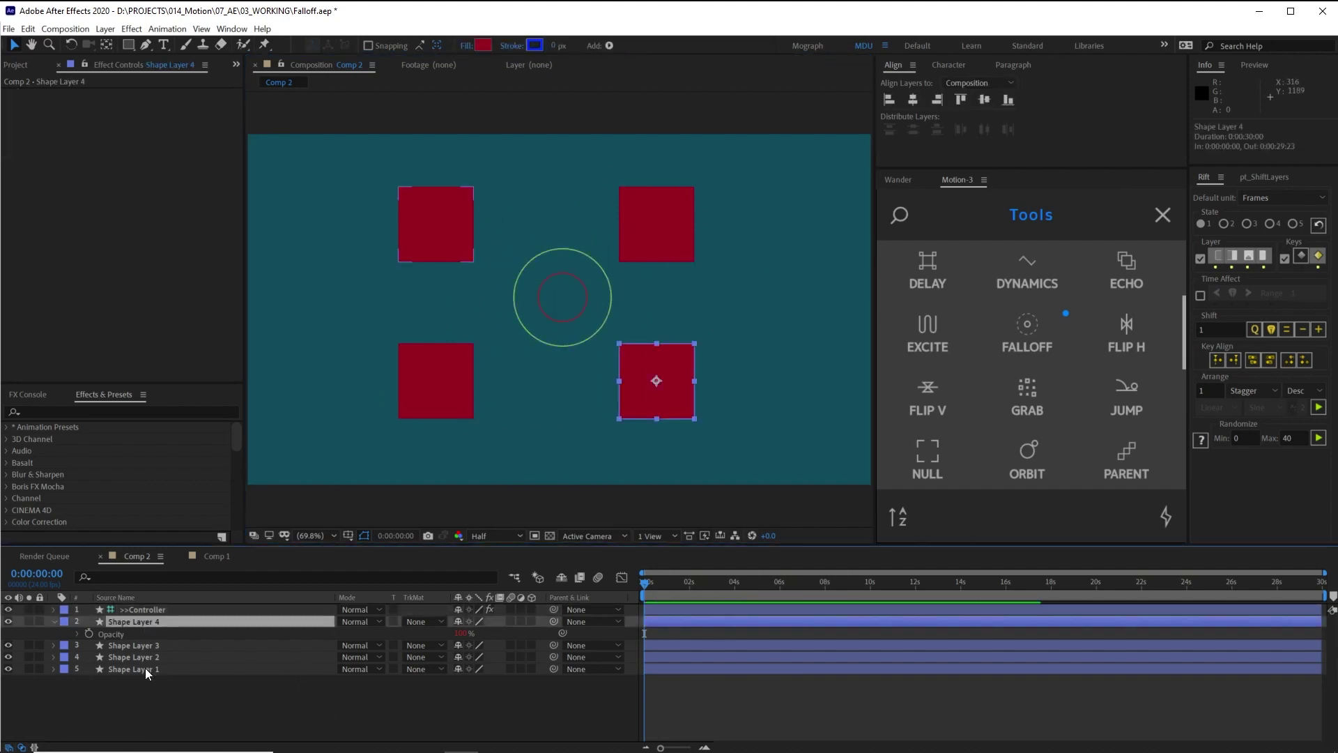
key("ctrl+shift+a")
left_click(156, 625)
left_click(152, 670, "shift")
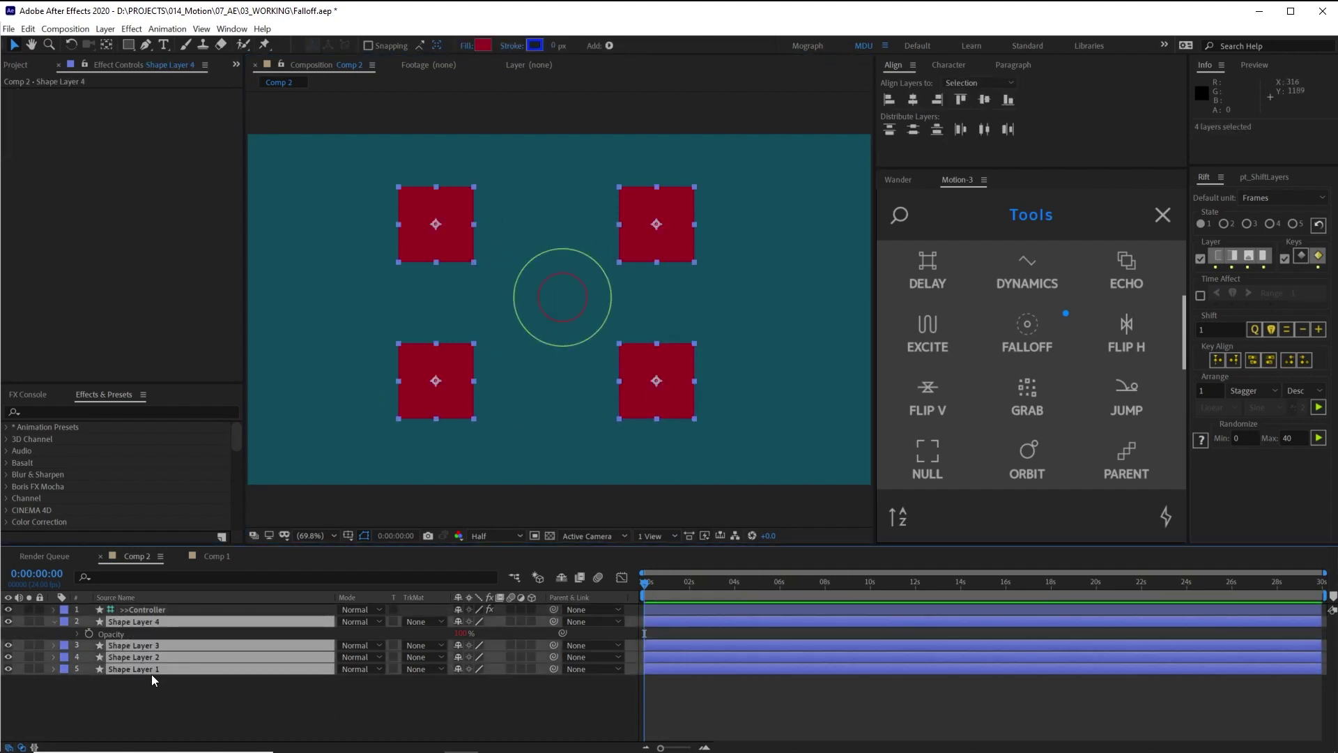
left_click(461, 633)
type("10")
left_click(568, 591)
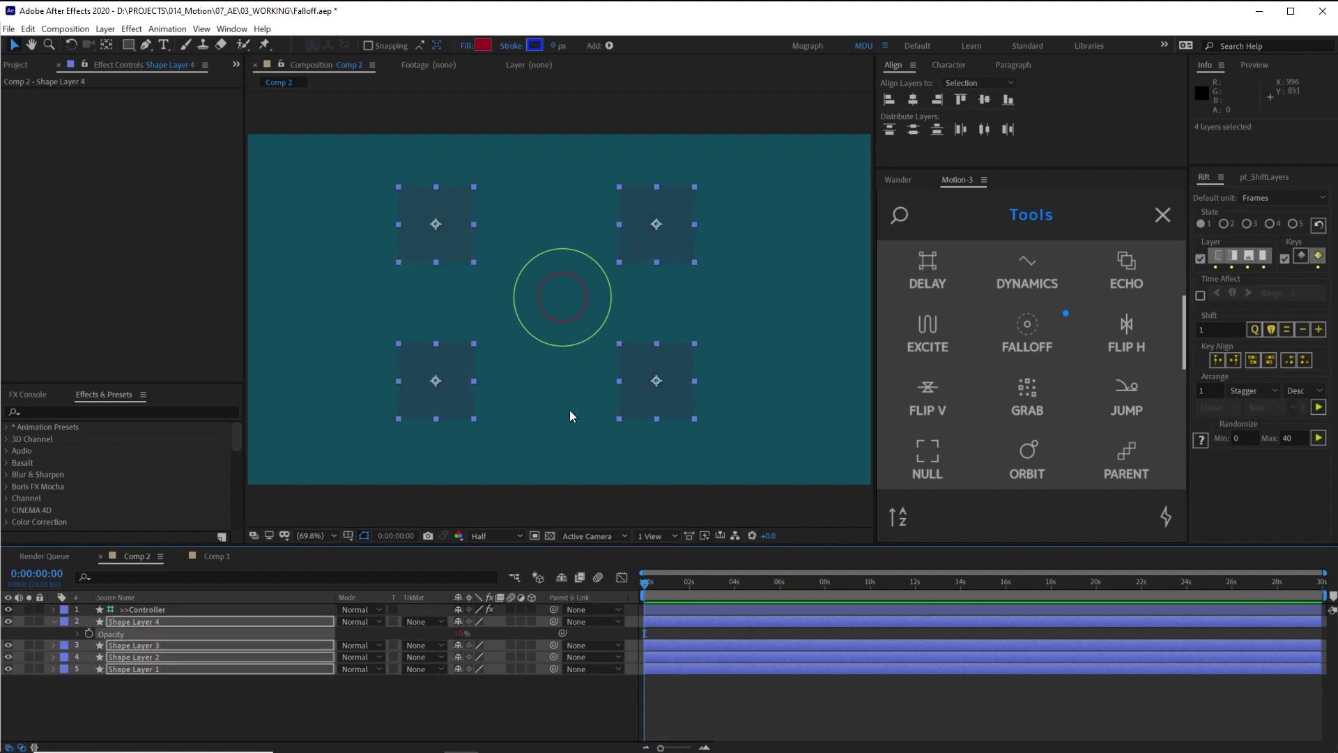
- Set the controller's Falloff - Opacity X Amount to 65 and move the controller among the four squares
left_click(557, 307)
left_click_drag(557, 306, 516, 277)
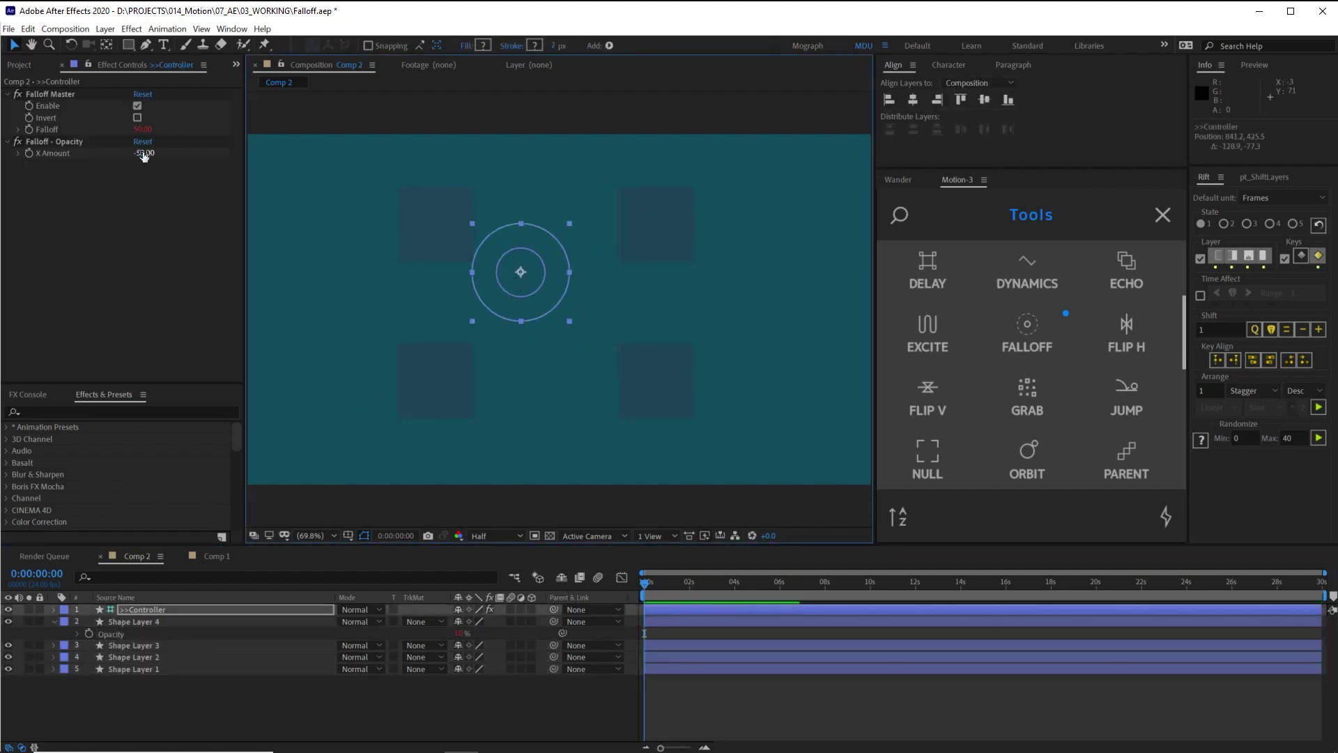
left_click_drag(144, 153, 214, 153)
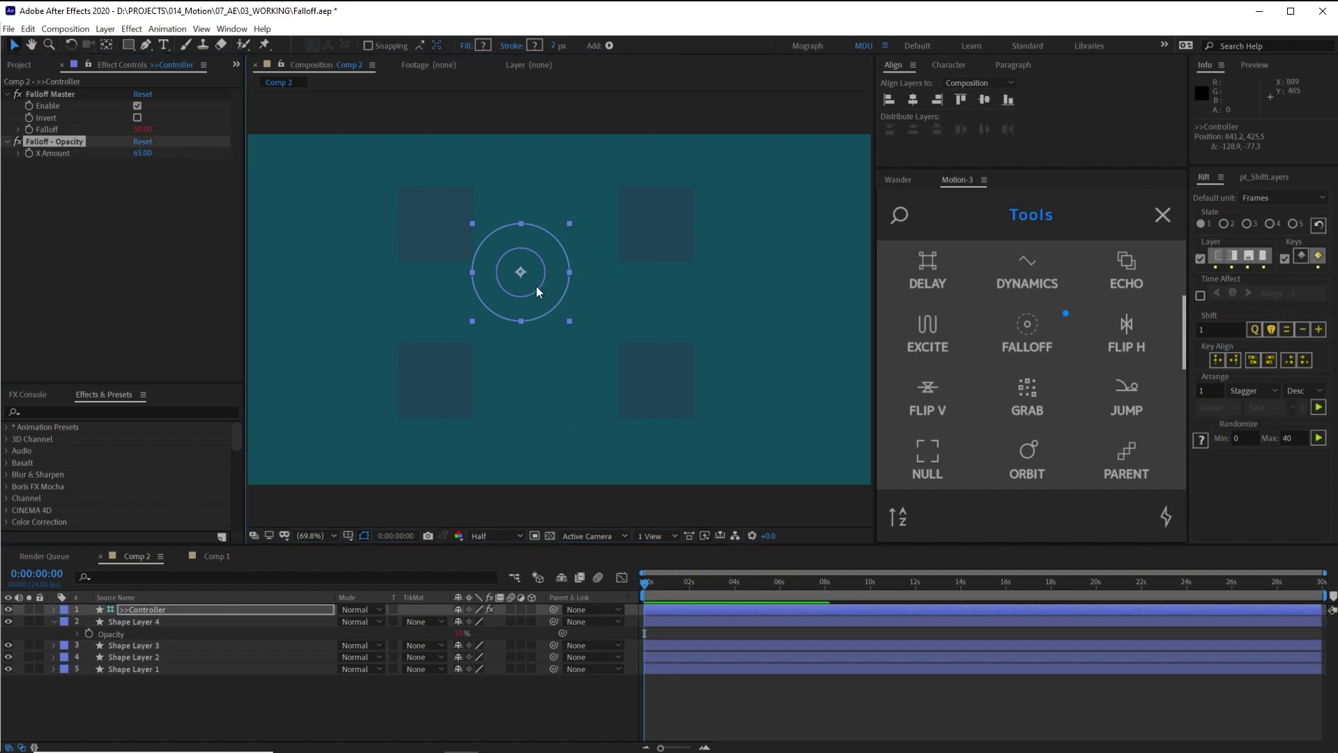
left_click_drag(537, 285, 566, 306)
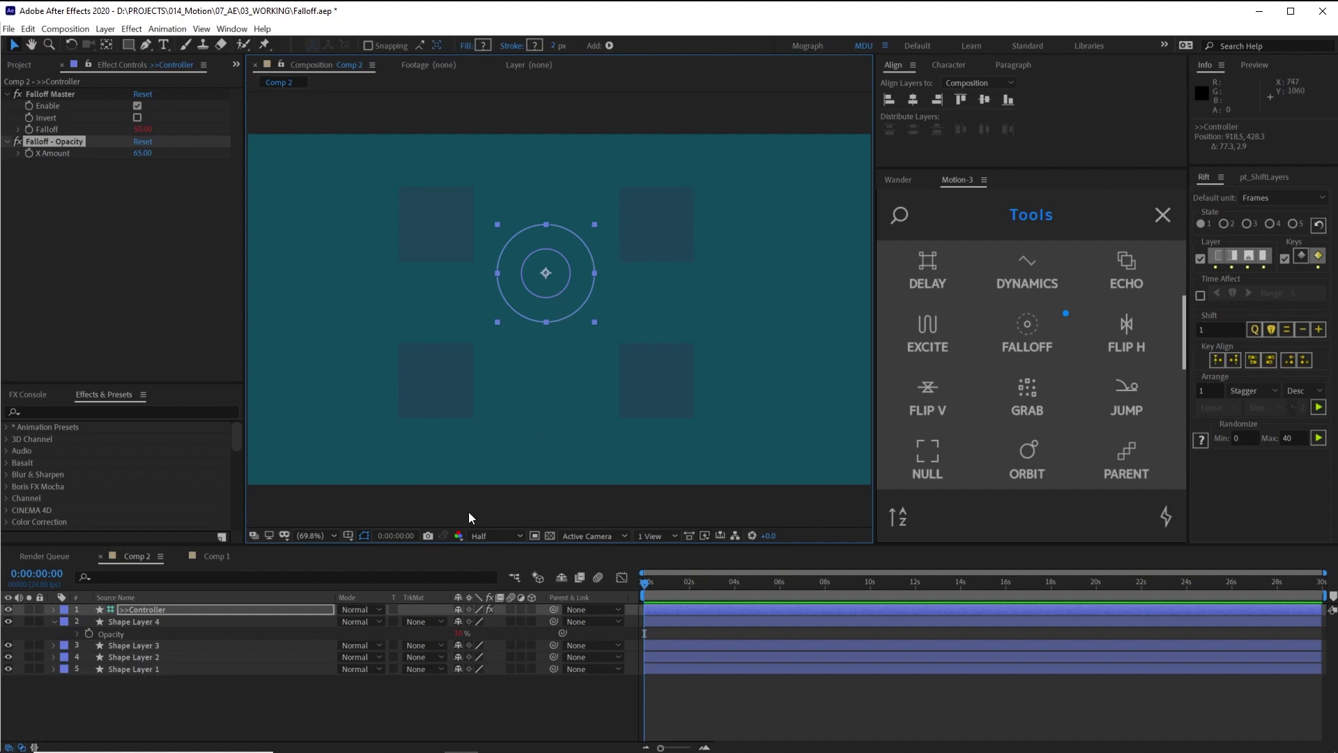
- Reveal Position on the four shape layers and apply the Falloff tool to those properties using the existing controller
left_click(132, 623)
left_click(137, 669, "shift")
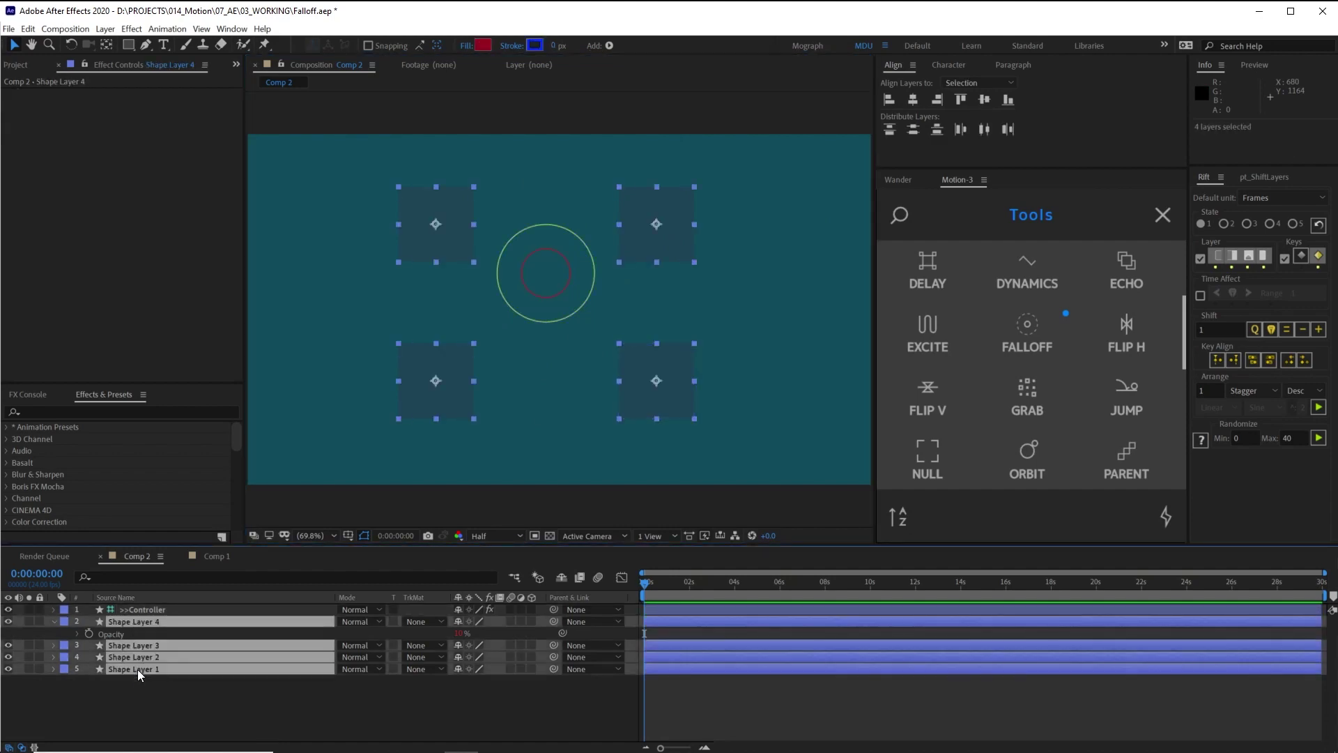
key("p")
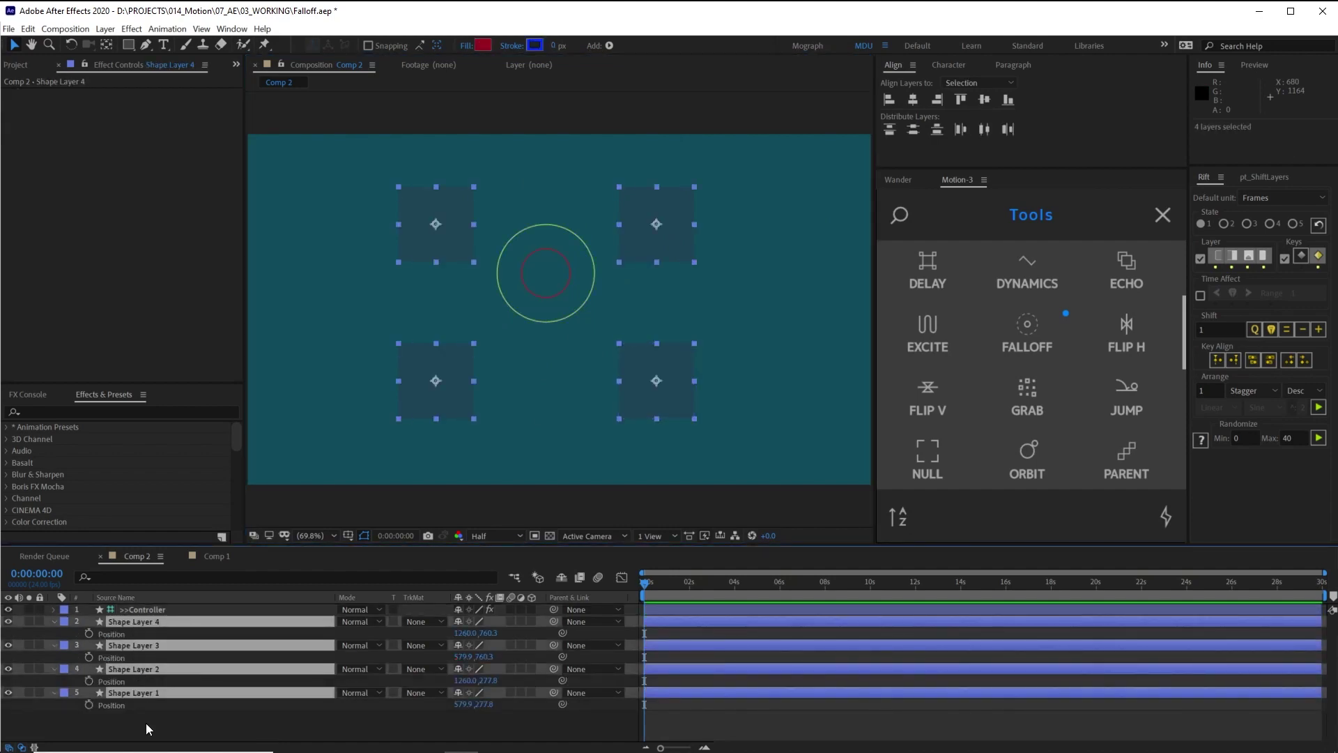
left_click_drag(152, 720, 95, 638)
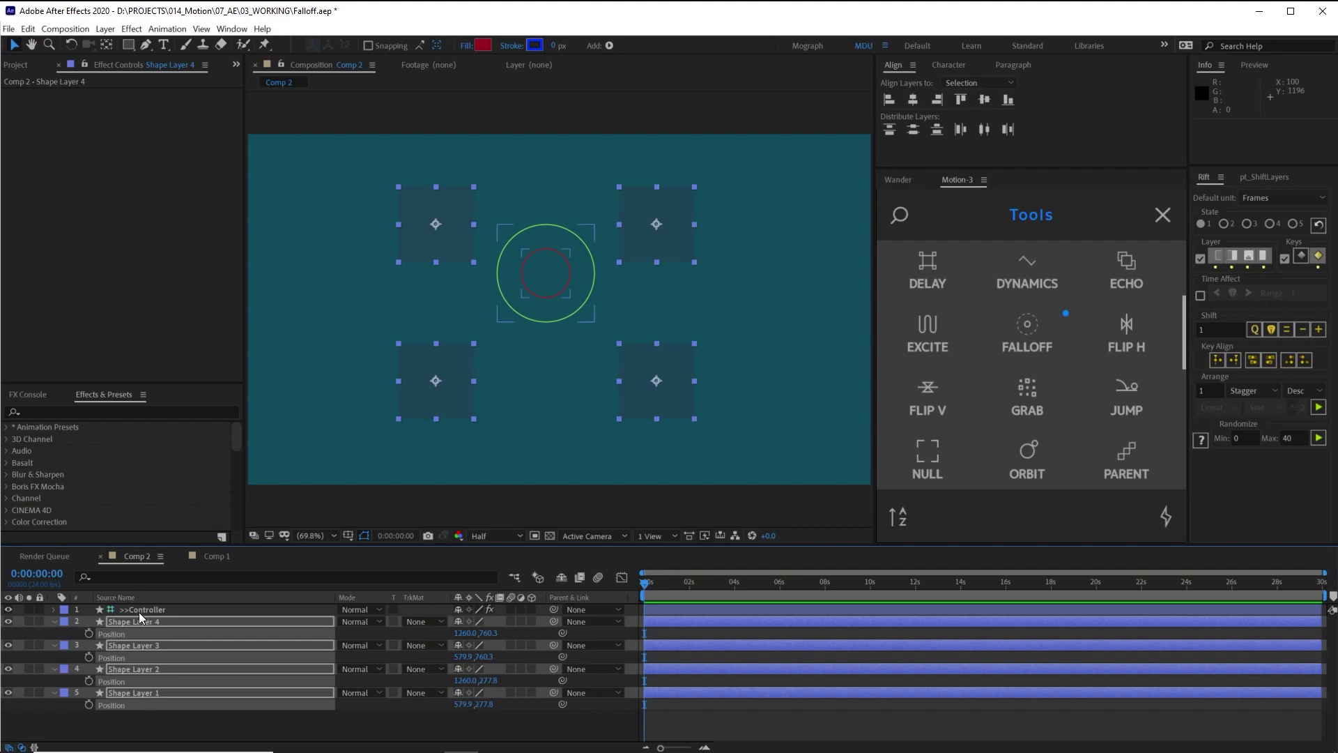
left_click(139, 611, "shift")
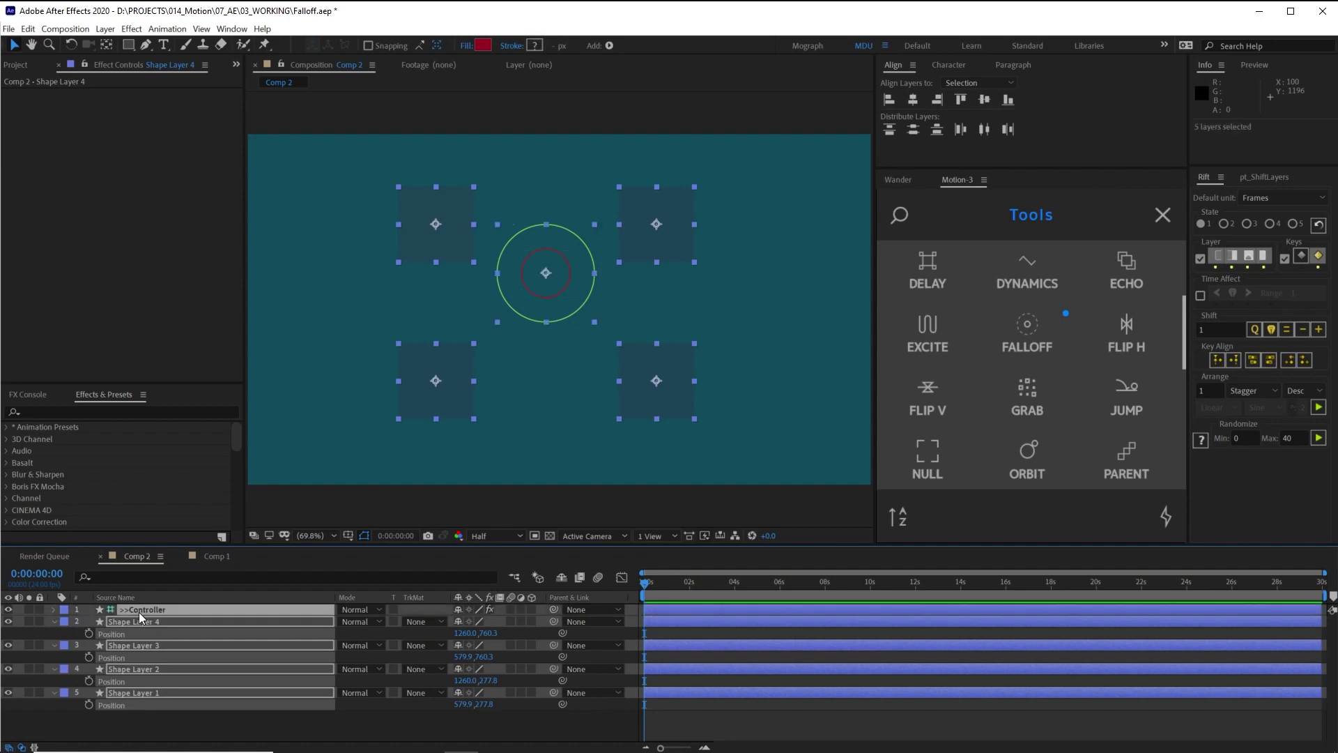
left_click(1035, 335)
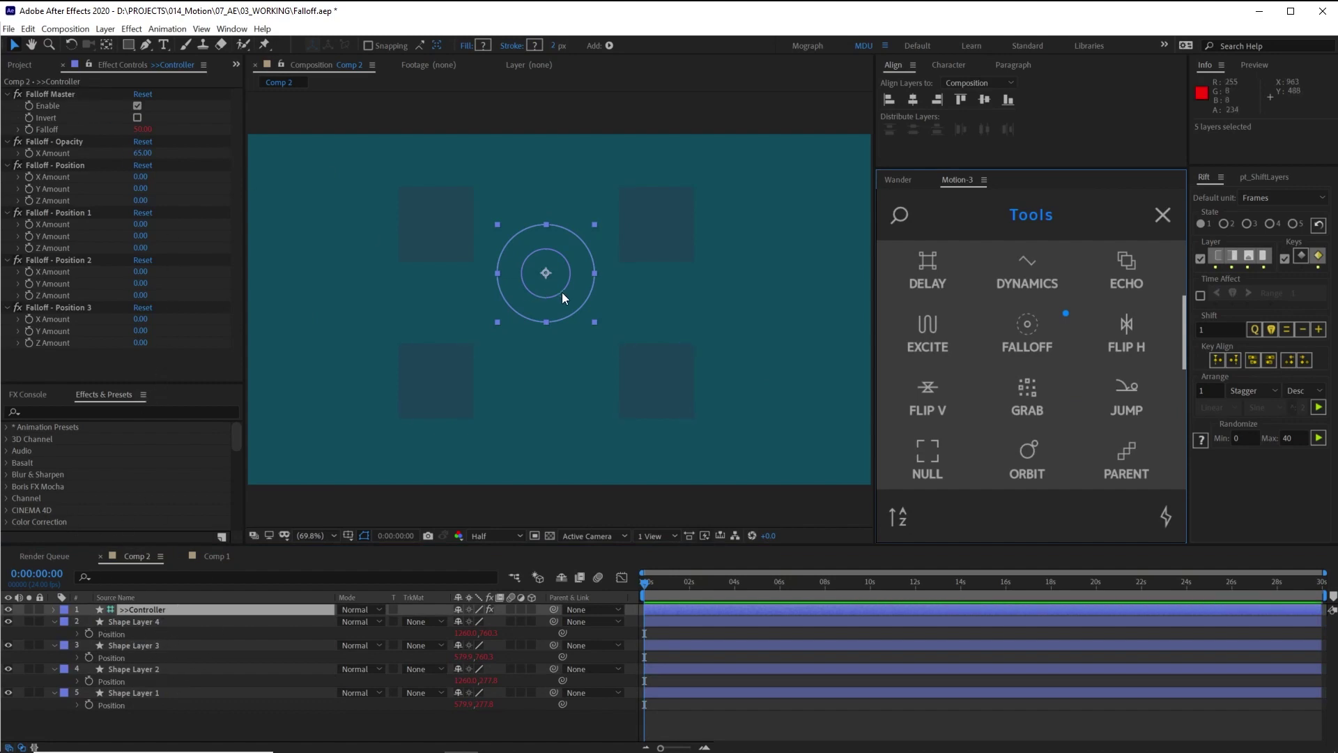
- Place the controller over the upper-right square and set Falloff - Position 2 to X 137 and Y -48
left_click_drag(562, 291, 680, 228)
left_click_drag(140, 177, 161, 176)
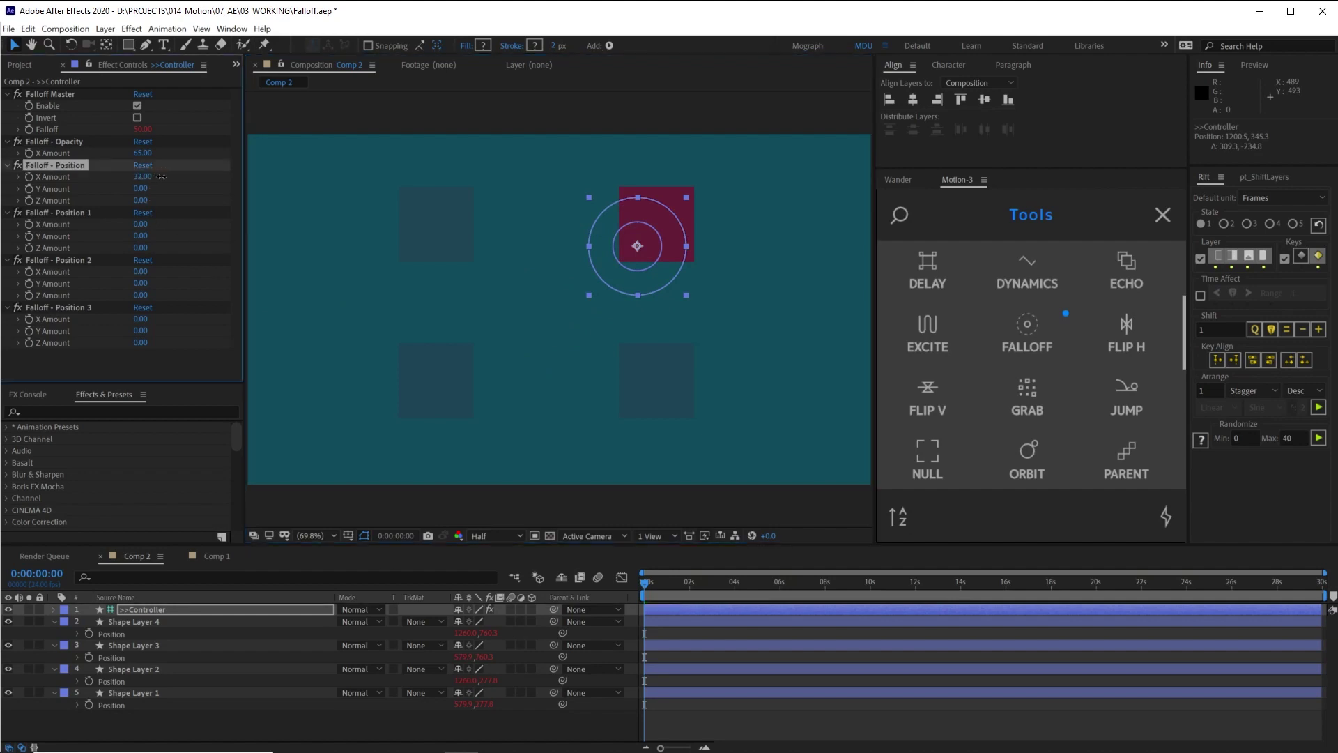
key("ctrl+z")
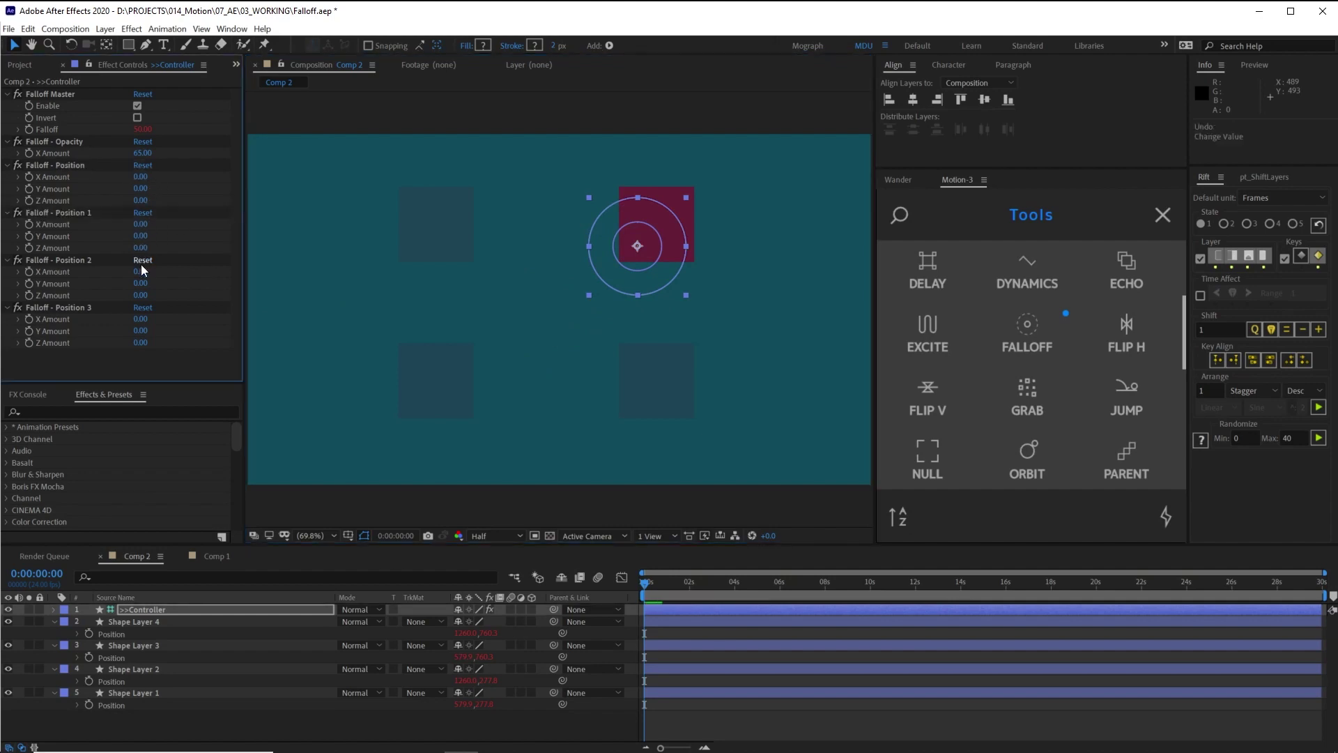
left_click_drag(140, 270, 194, 270)
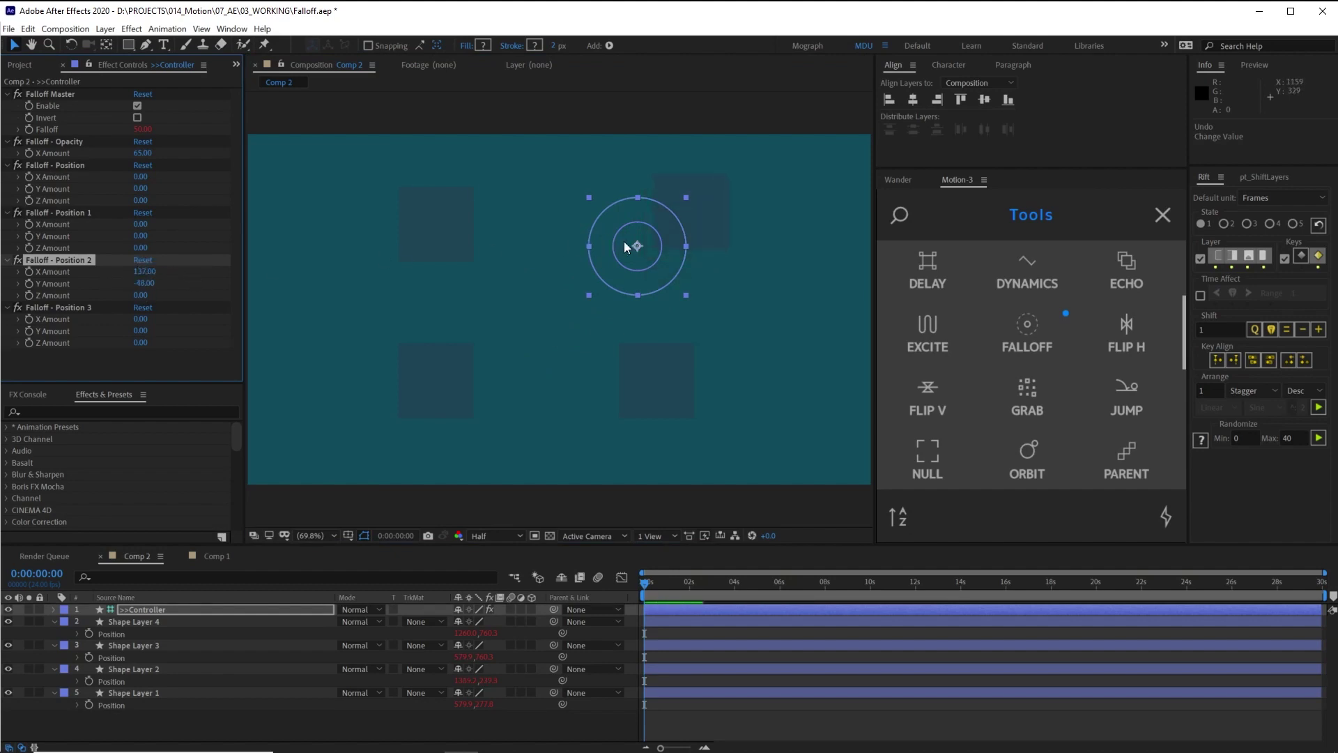
- Set the X and Y Amounts of Falloff - Position to 128 and 71, Position 1 to -65 and 76, and Position 3 to -157 and -142
left_click_drag(624, 241, 557, 350)
left_click(143, 194)
left_click(39, 329)
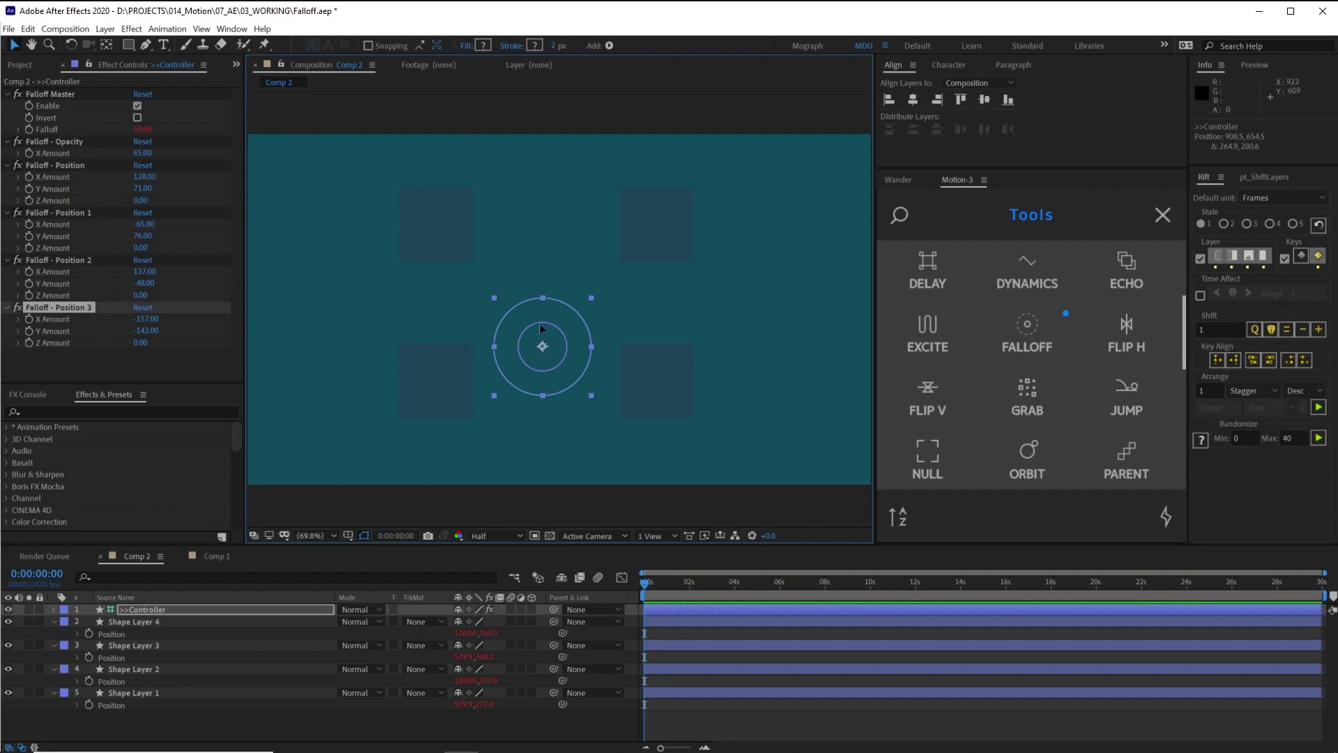
- Move the controller around the four squares to preview the combined opacity and position falloff
left_click_drag(542, 328, 499, 264)
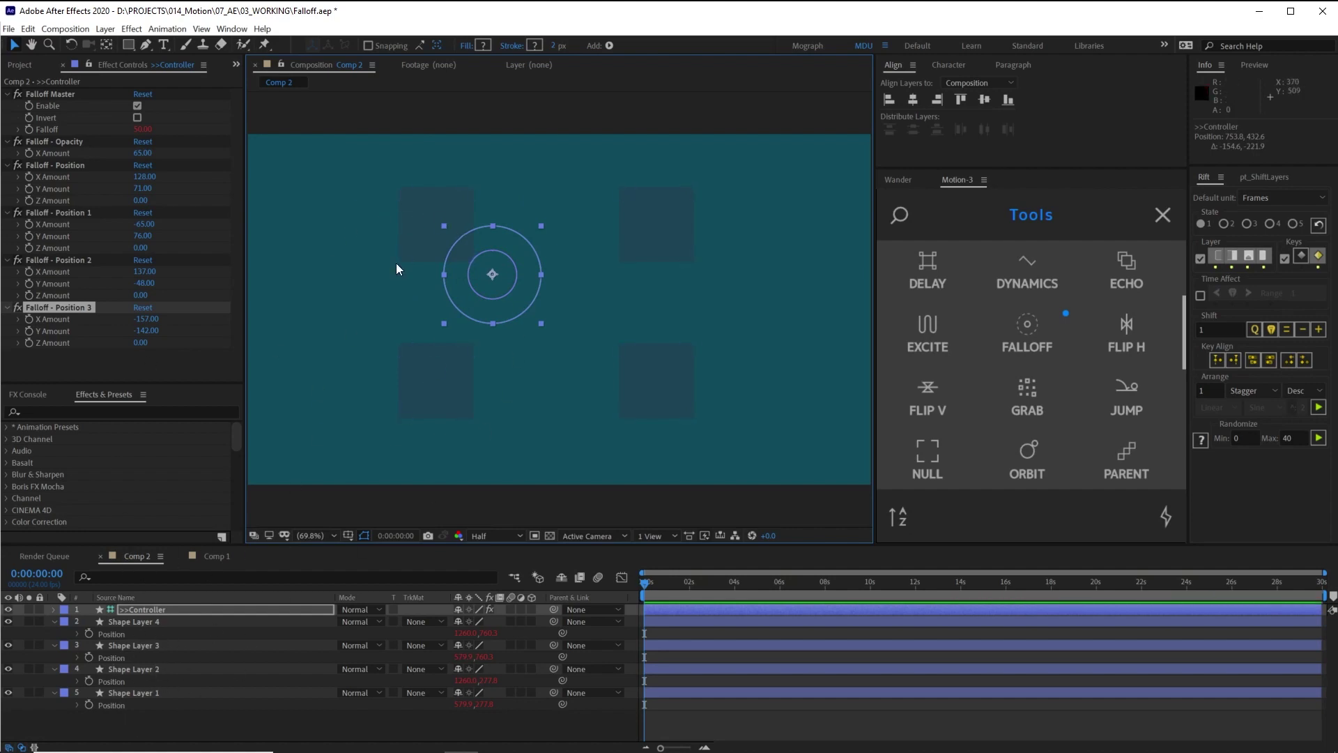
left_click_drag(512, 274, 549, 271)
left_click(183, 93)
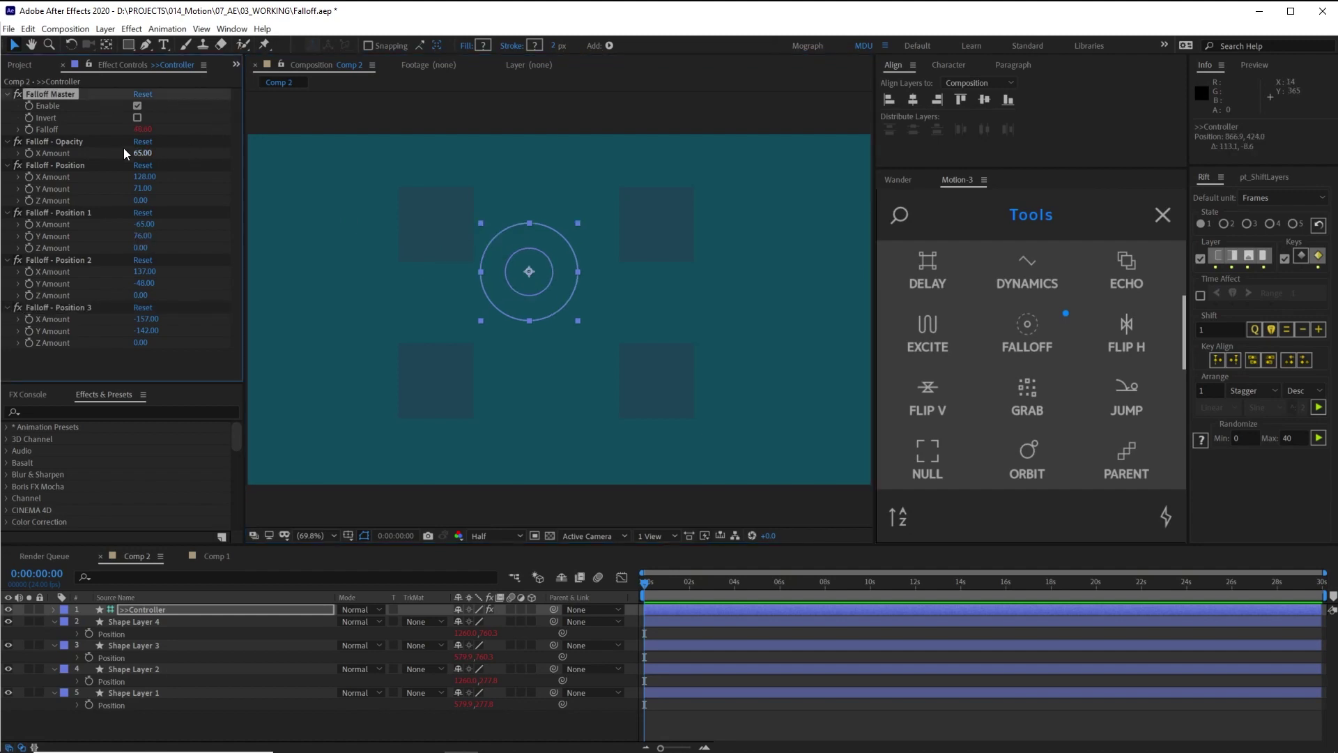
left_click(60, 124)
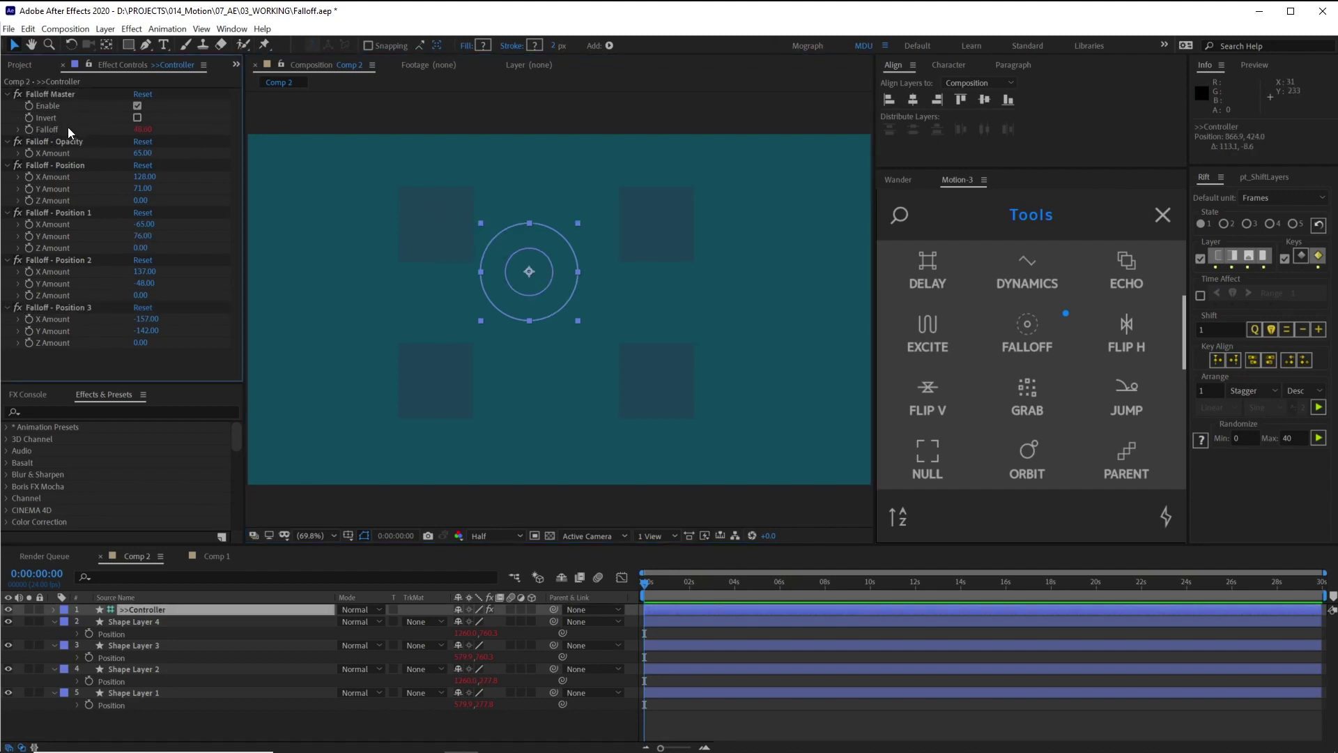
mouse_move(530, 266)
left_mouse_down()
mouse_move(461, 237)
mouse_move(509, 278)
left_mouse_up()
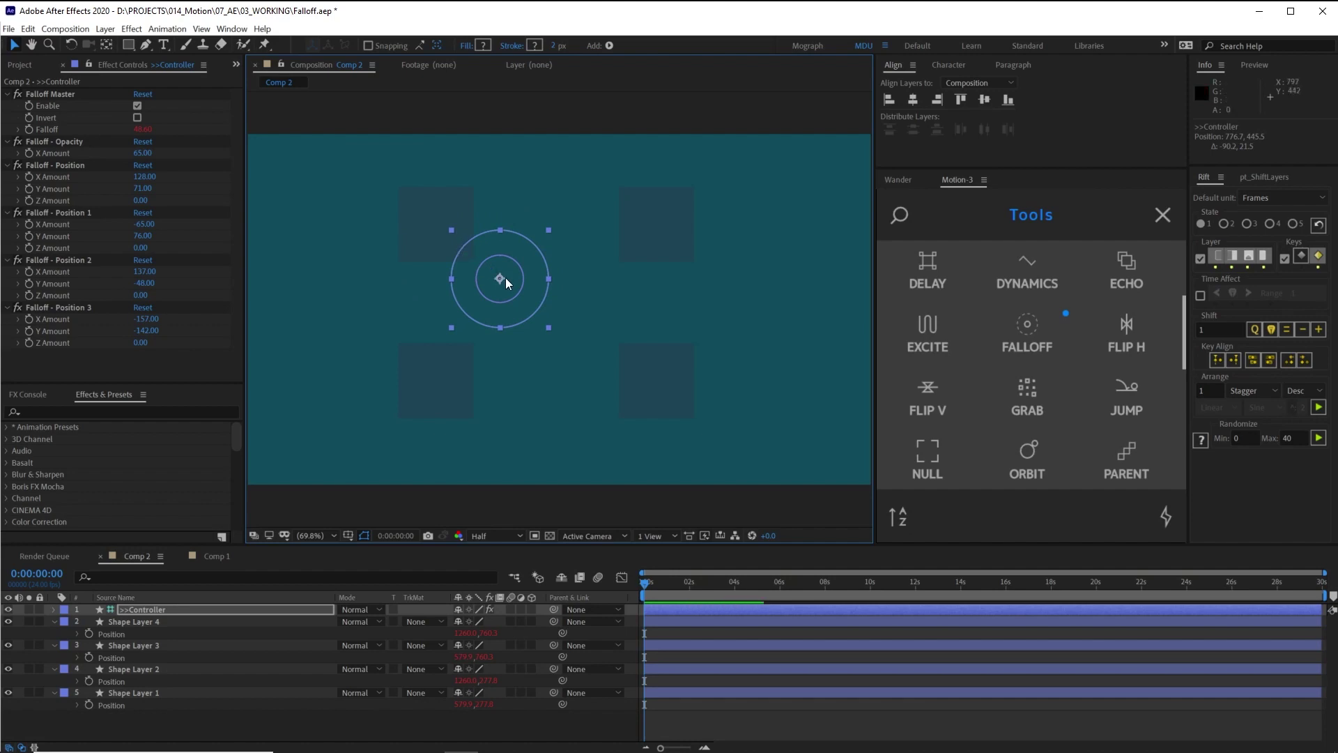
left_click_drag(500, 277, 491, 271)
- Scale the controller layer up to 137%
left_click(278, 611)
key("s")
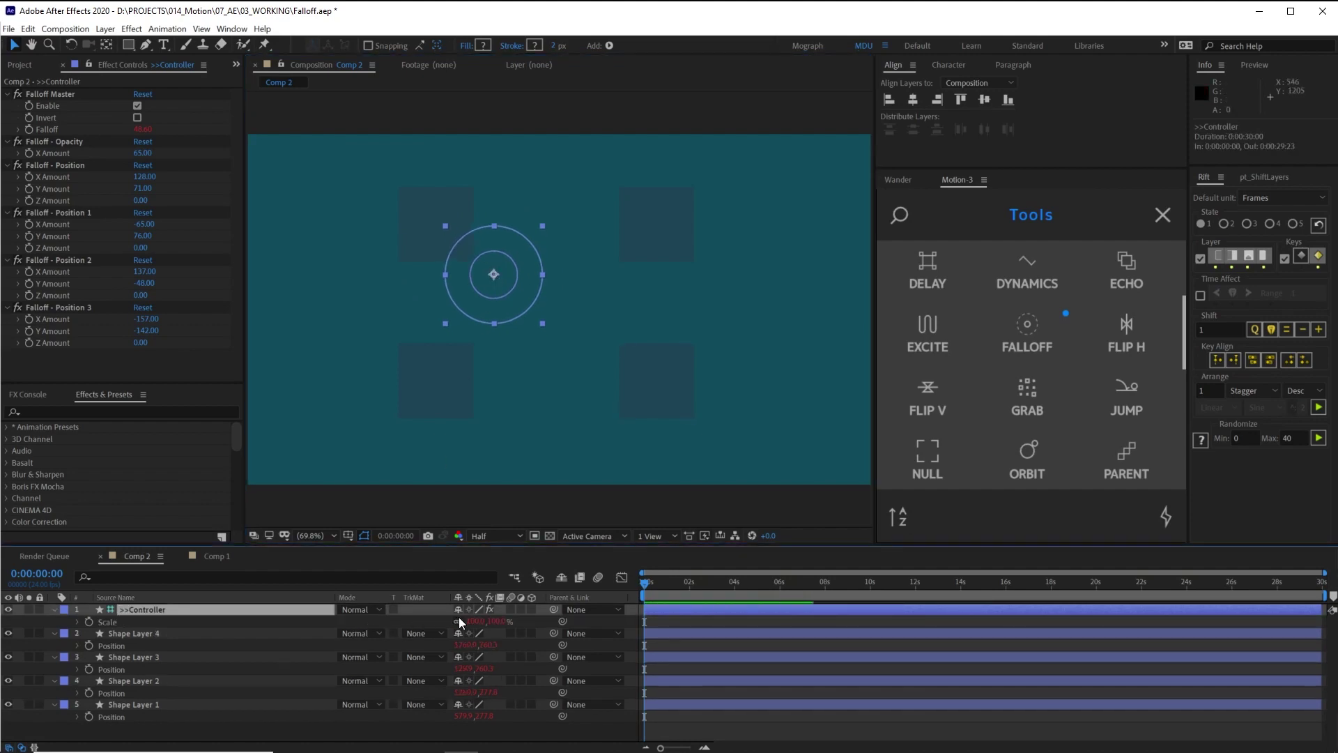
left_click_drag(474, 623, 501, 627)
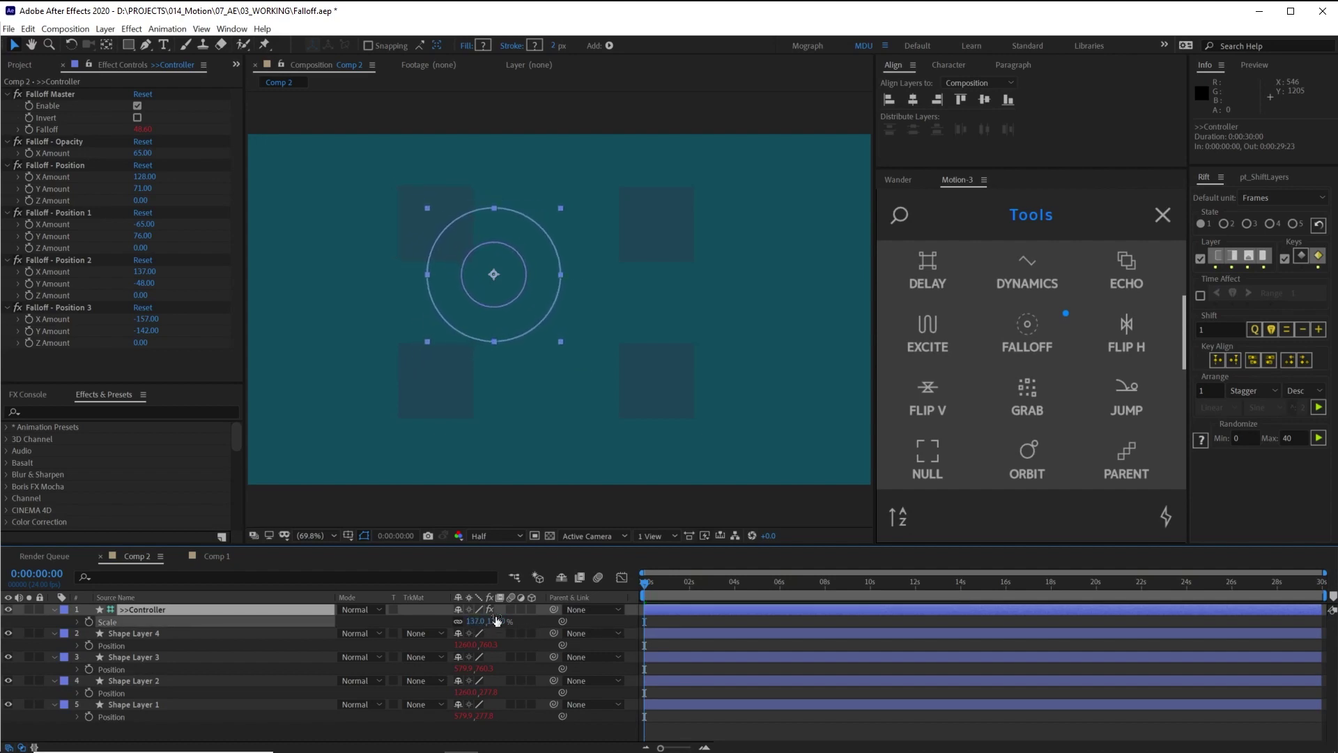
- Test Falloff Master's Falloff at 68, 100 and lower values while moving the controller, and leave it at about 46
left_click_drag(142, 129, 282, 147)
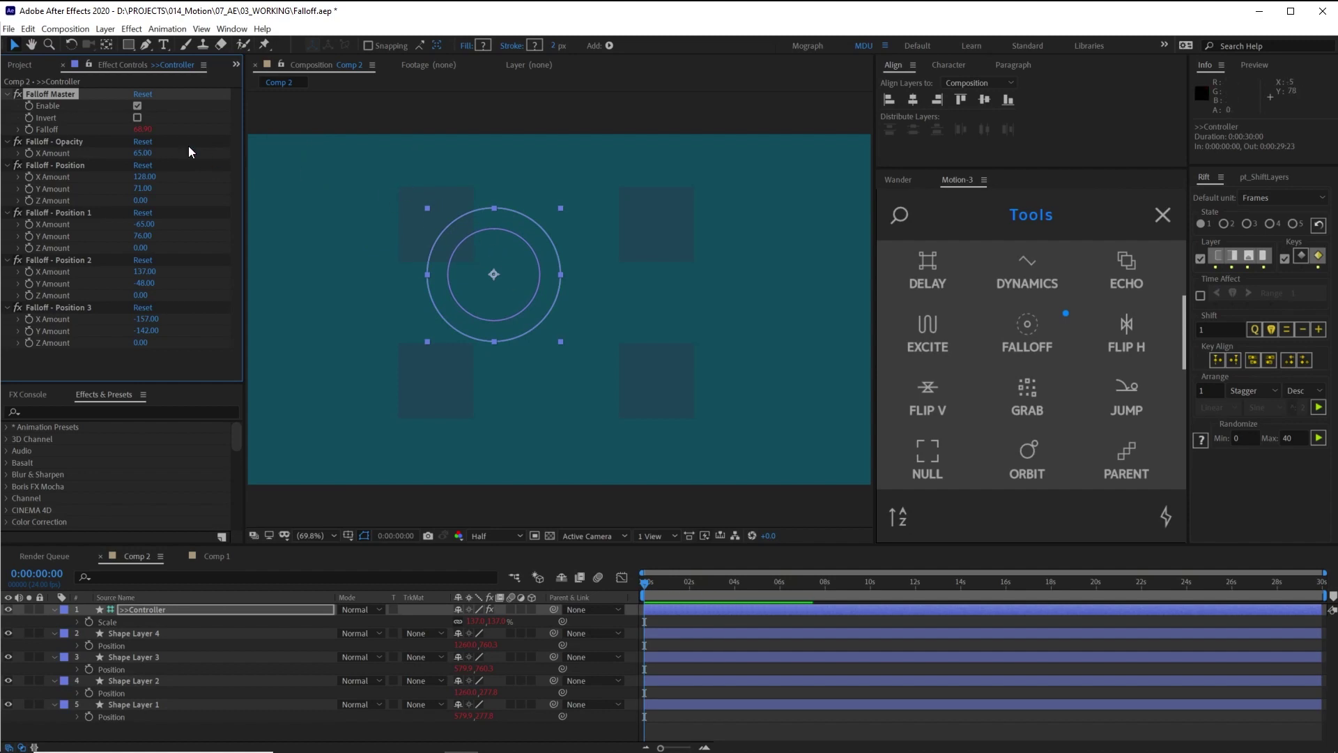
left_click(143, 130)
left_click_drag(143, 130, 396, 137)
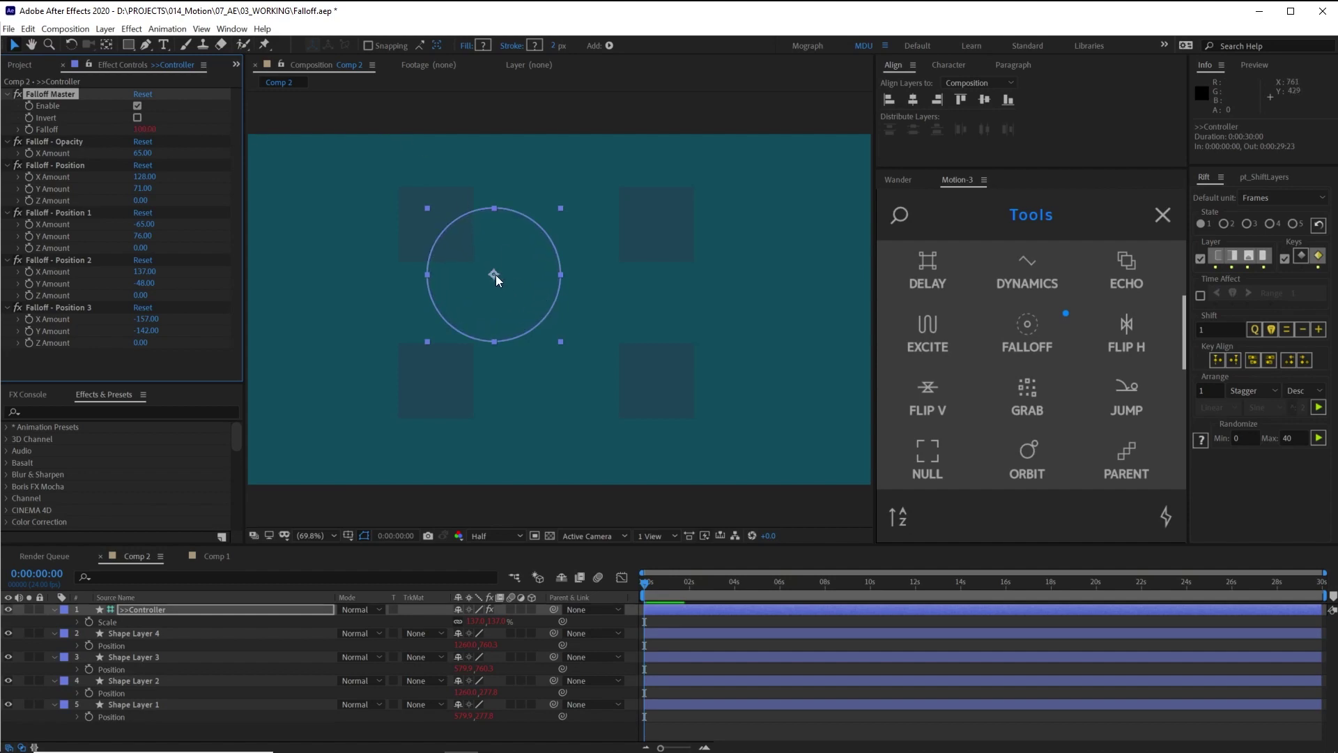
mouse_move(496, 275)
left_mouse_down()
mouse_move(514, 287)
mouse_move(410, 221)
mouse_move(516, 293)
mouse_move(465, 248)
mouse_move(492, 261)
mouse_move(446, 246)
mouse_move(496, 259)
mouse_move(495, 272)
left_mouse_up()
left_click_drag(144, 129, 11, 119)
left_click_drag(153, 128, 73, 129)
mouse_move(504, 279)
left_mouse_down()
mouse_move(453, 255)
mouse_move(432, 229)
mouse_move(491, 278)
mouse_move(413, 206)
mouse_move(441, 242)
mouse_move(386, 203)
mouse_move(421, 222)
mouse_move(416, 209)
mouse_move(437, 239)
mouse_move(475, 230)
mouse_move(496, 261)
left_mouse_up()
left_click_drag(148, 129, 521, 270)
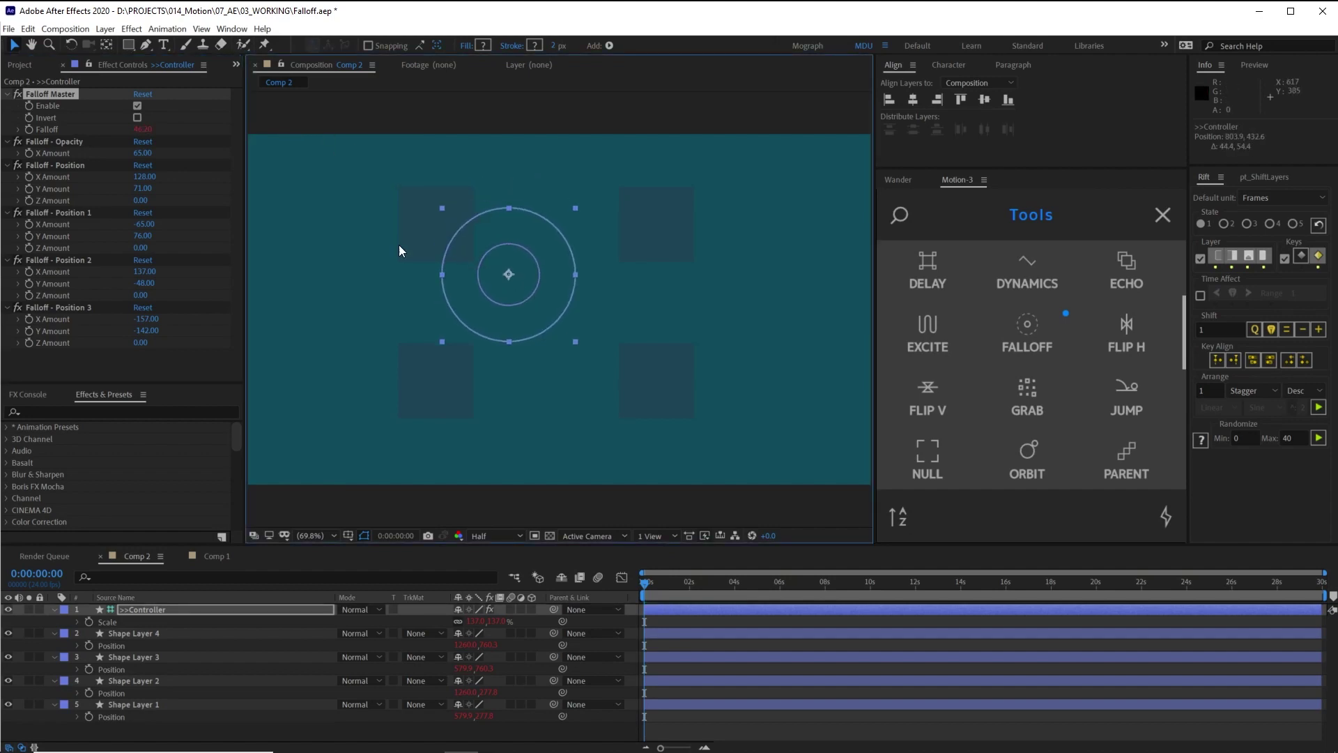
- Try Falloff Master's Invert option while moving the controller between the squares, and switch it back off
left_click(136, 119)
mouse_move(510, 275)
left_mouse_down()
mouse_move(388, 239)
mouse_move(383, 198)
mouse_move(435, 270)
mouse_move(369, 380)
mouse_move(575, 297)
mouse_move(412, 207)
mouse_move(560, 249)
mouse_move(527, 294)
left_mouse_up()
left_click(138, 118)
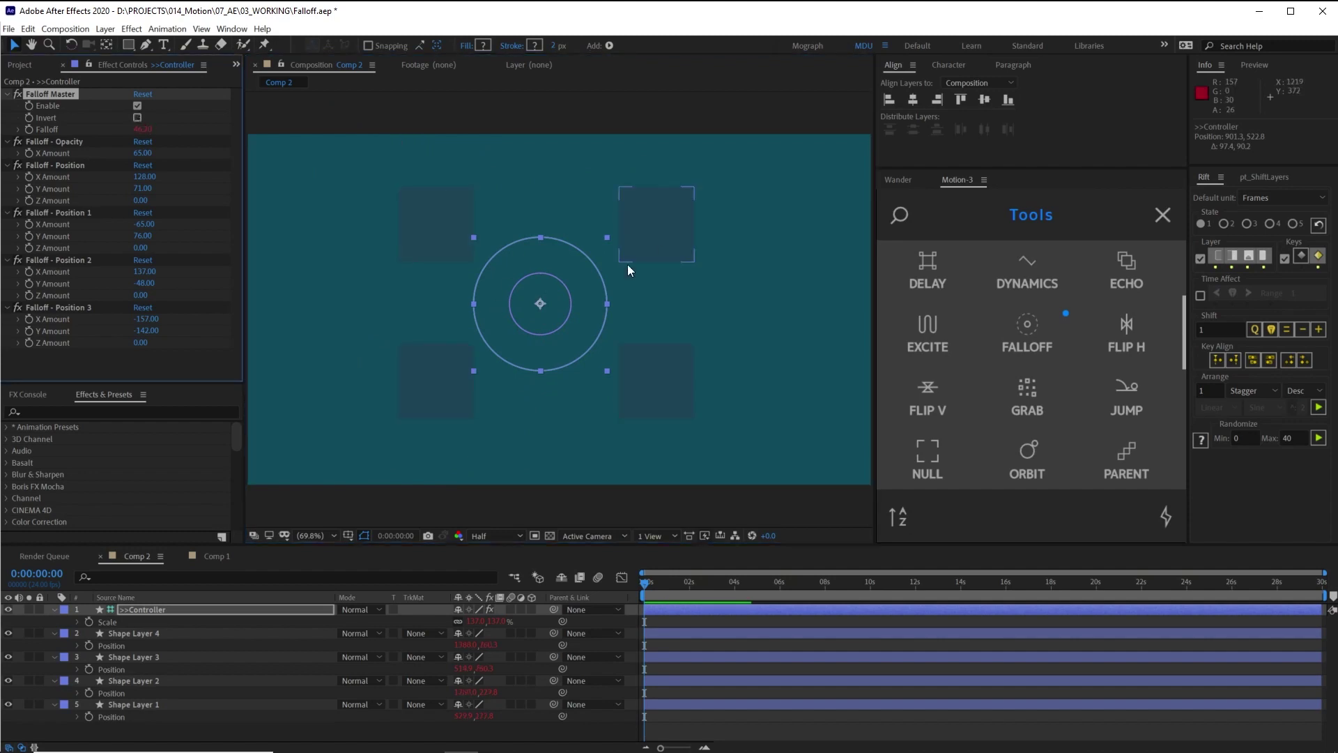
- Deselect Shape Layer 4 and reveal the Rotation property on every layer in Comp 2
left_click(130, 633)
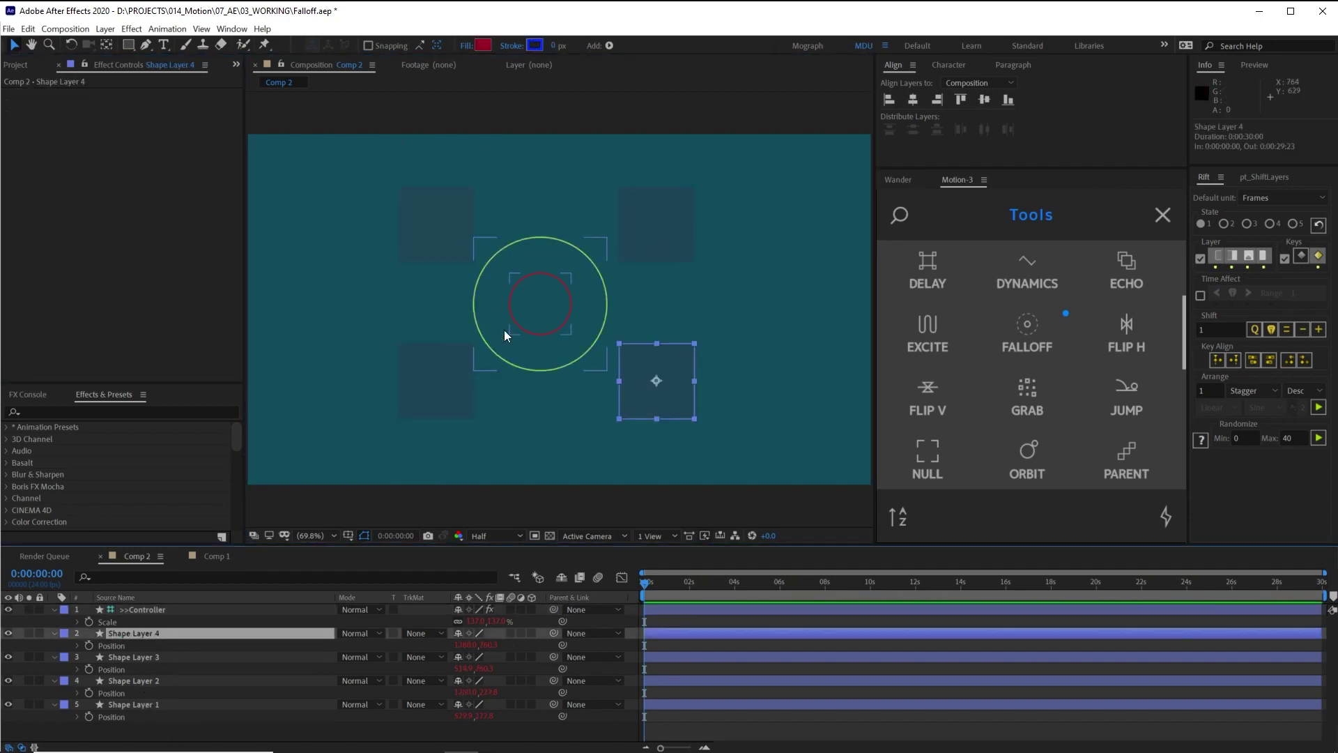
left_click(163, 727)
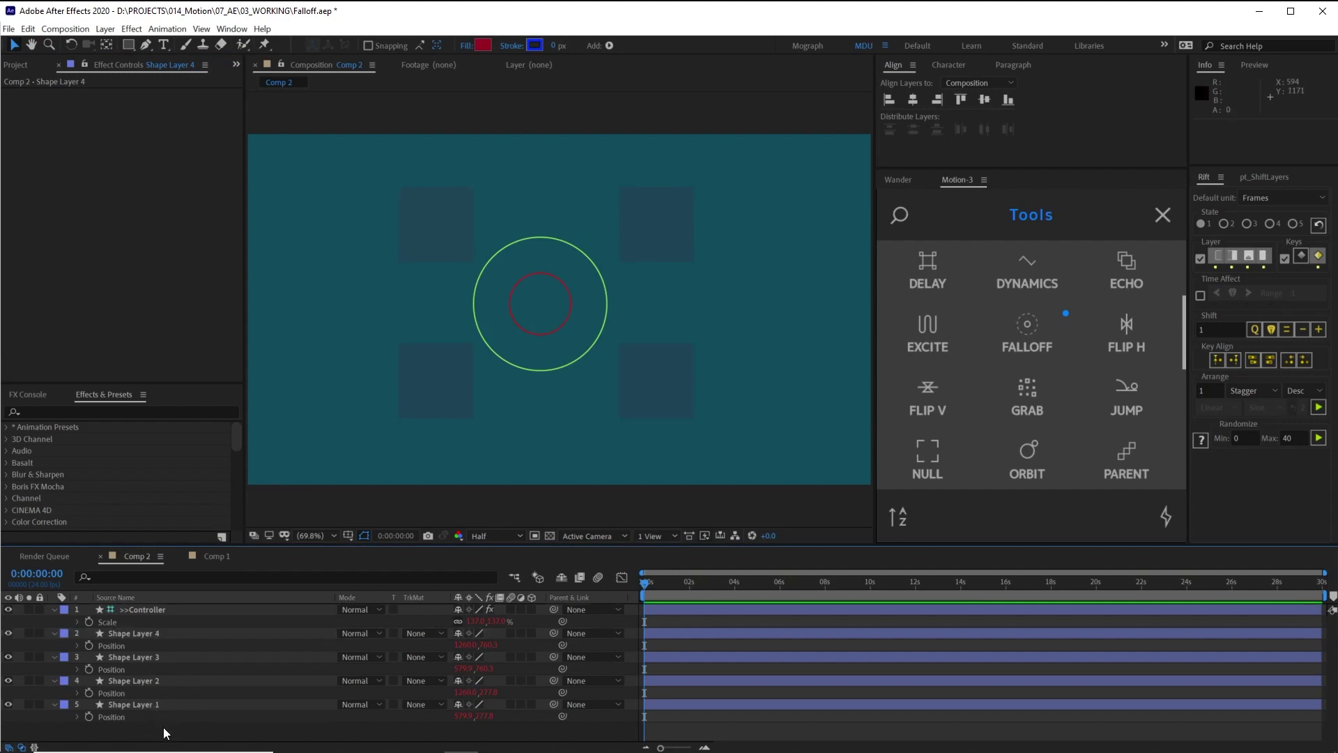
key("r")
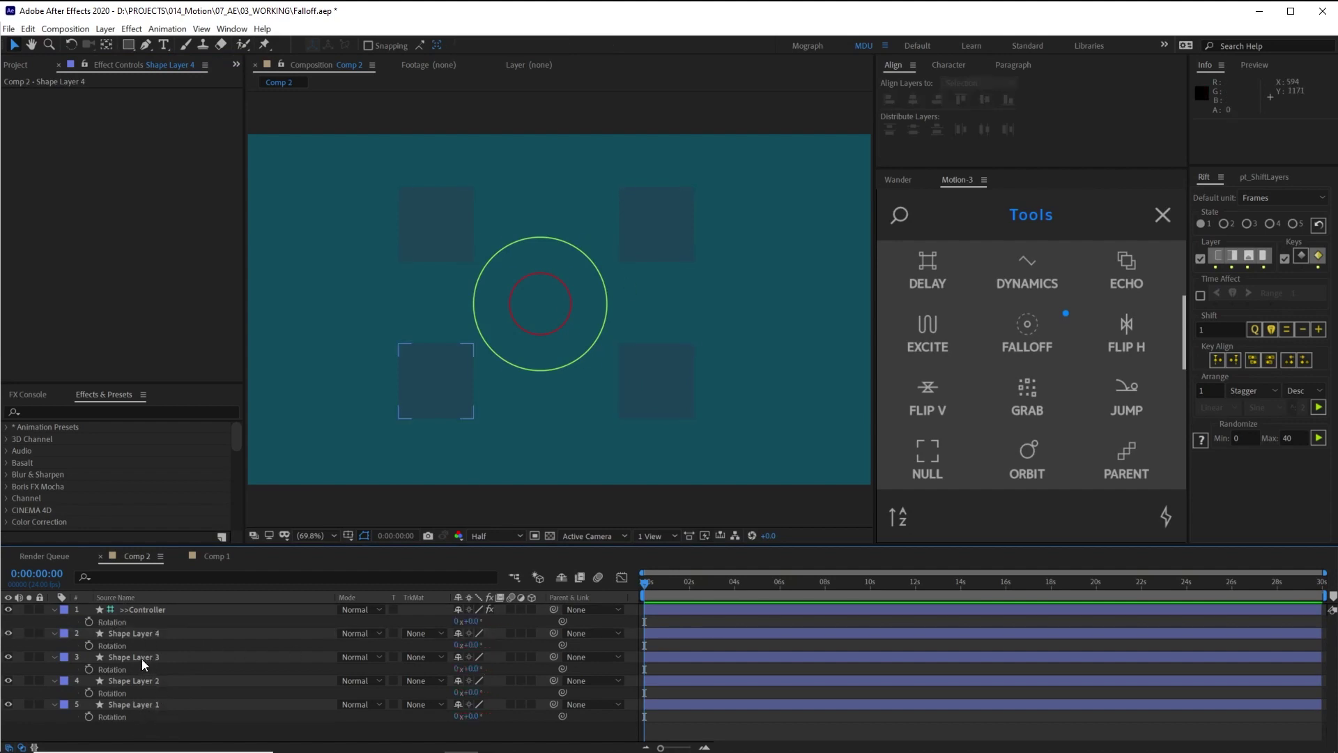
- Collapse Shape Layers 3, 2 and 1 in the Comp 2 timeline, keeping Shape Layer 4's Rotation exposed
left_click(49, 656)
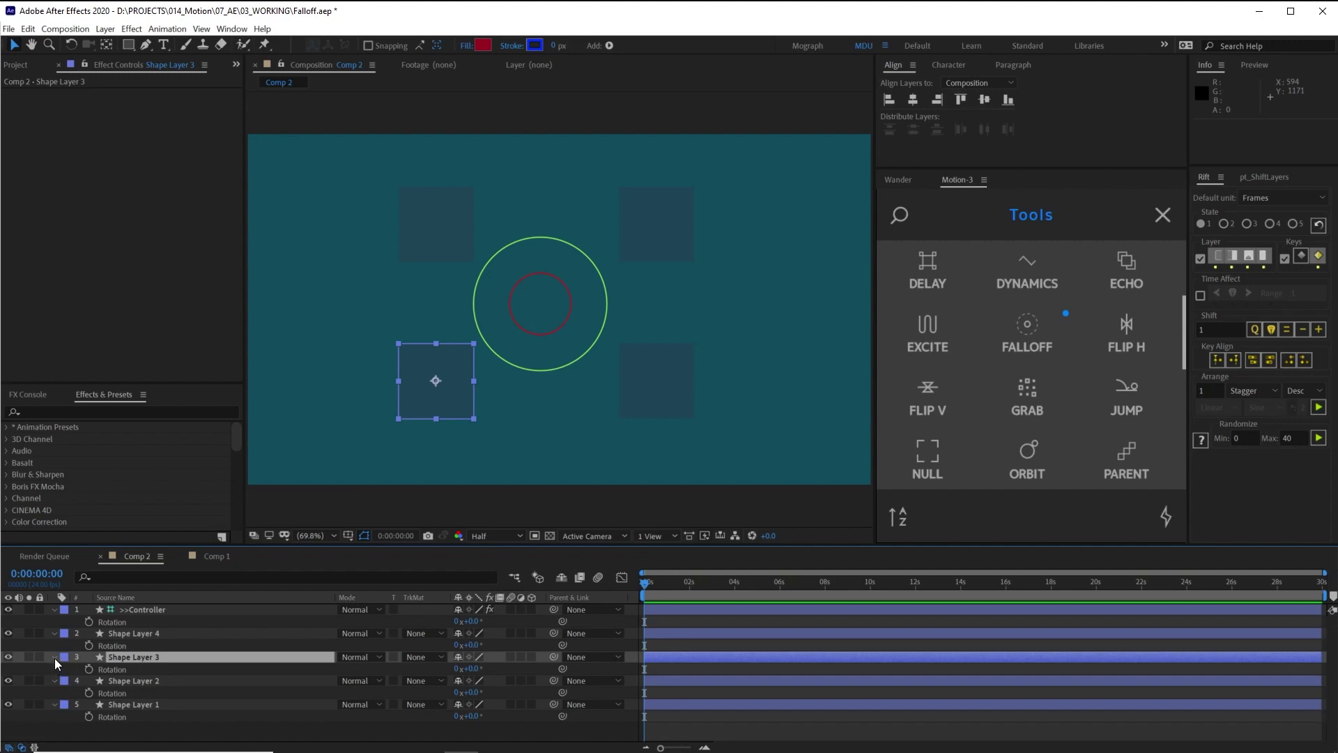
left_click(54, 658)
left_click(53, 669)
left_click(54, 681)
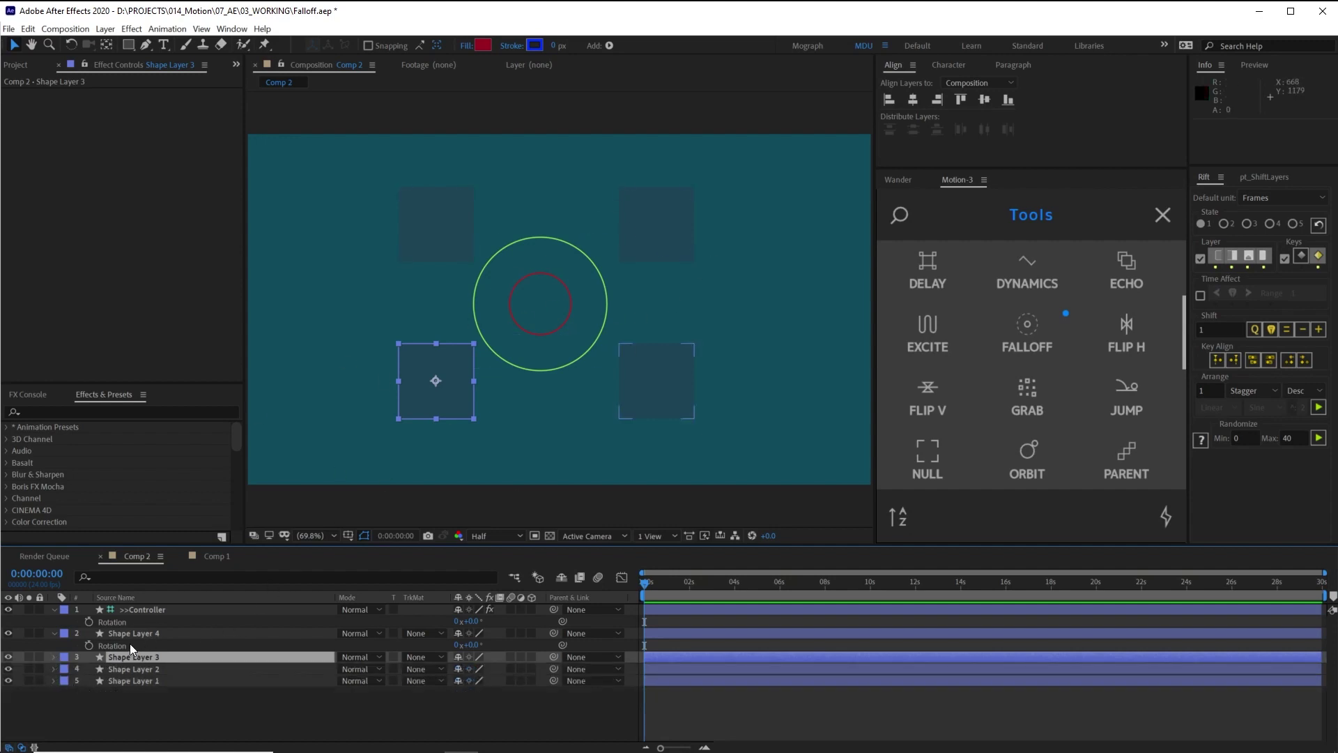
- Apply Falloff to the Rotation of all four squares, using the existing controller layer
left_click(120, 645)
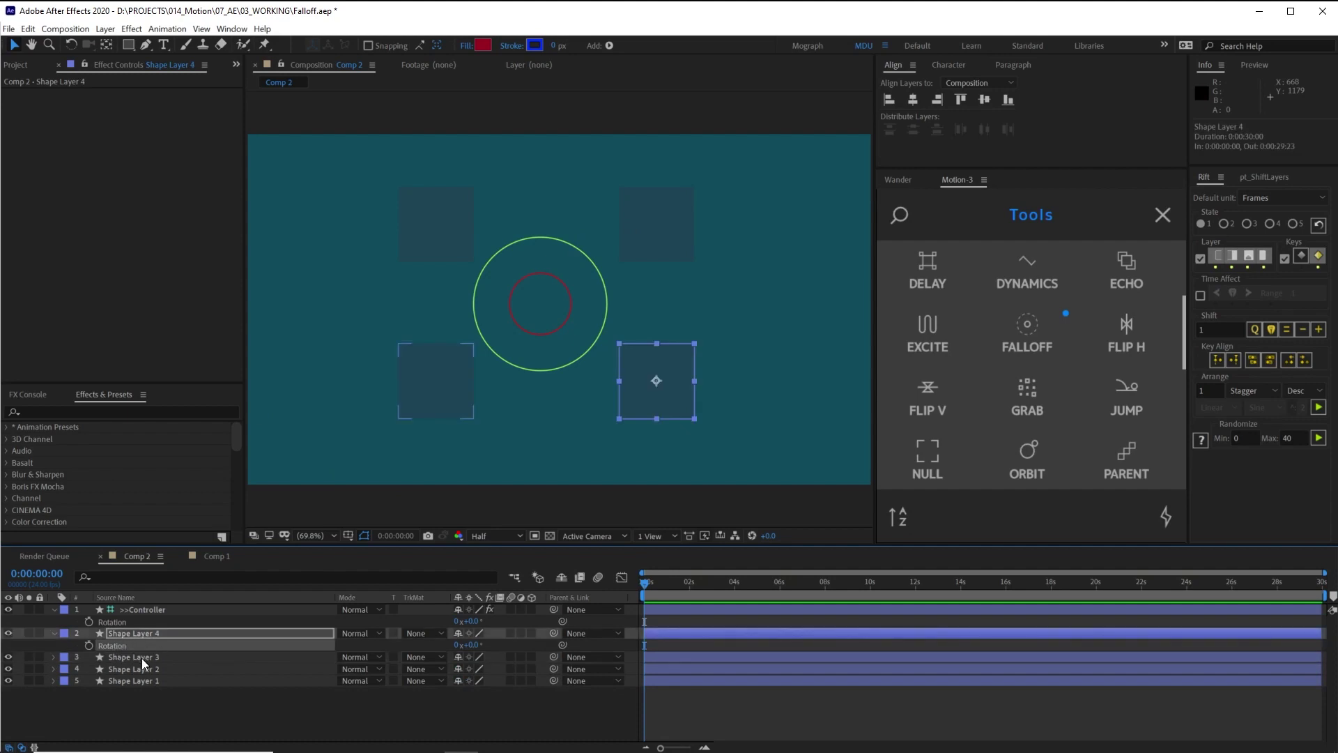
left_click(136, 681, "shift")
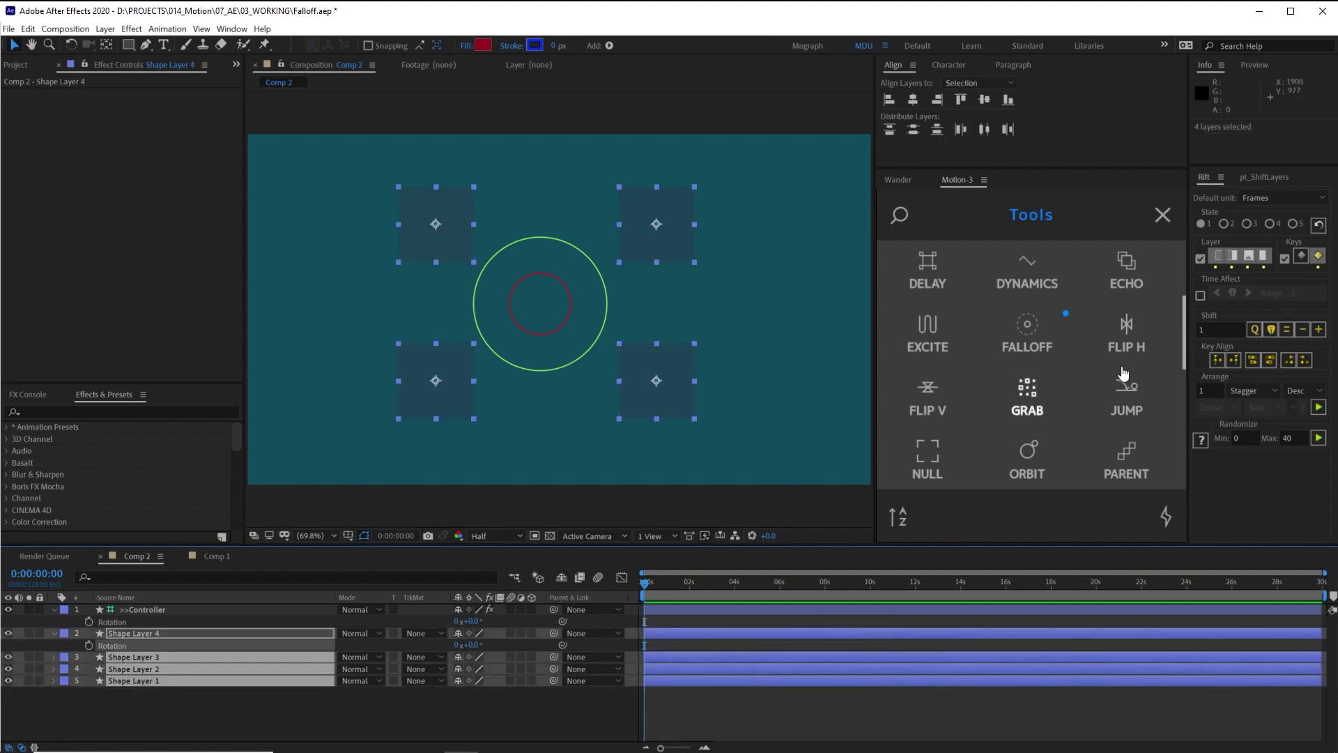
left_click(152, 610, "shift")
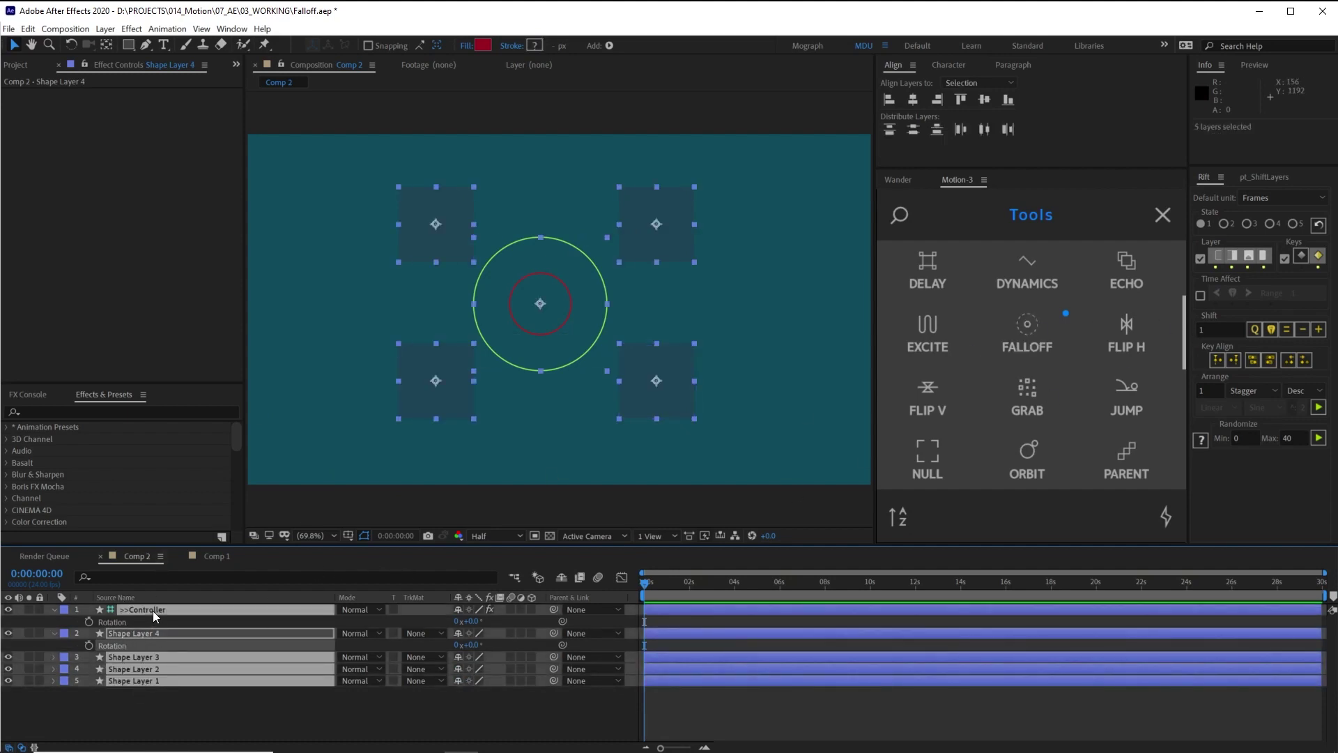
left_click(1027, 327)
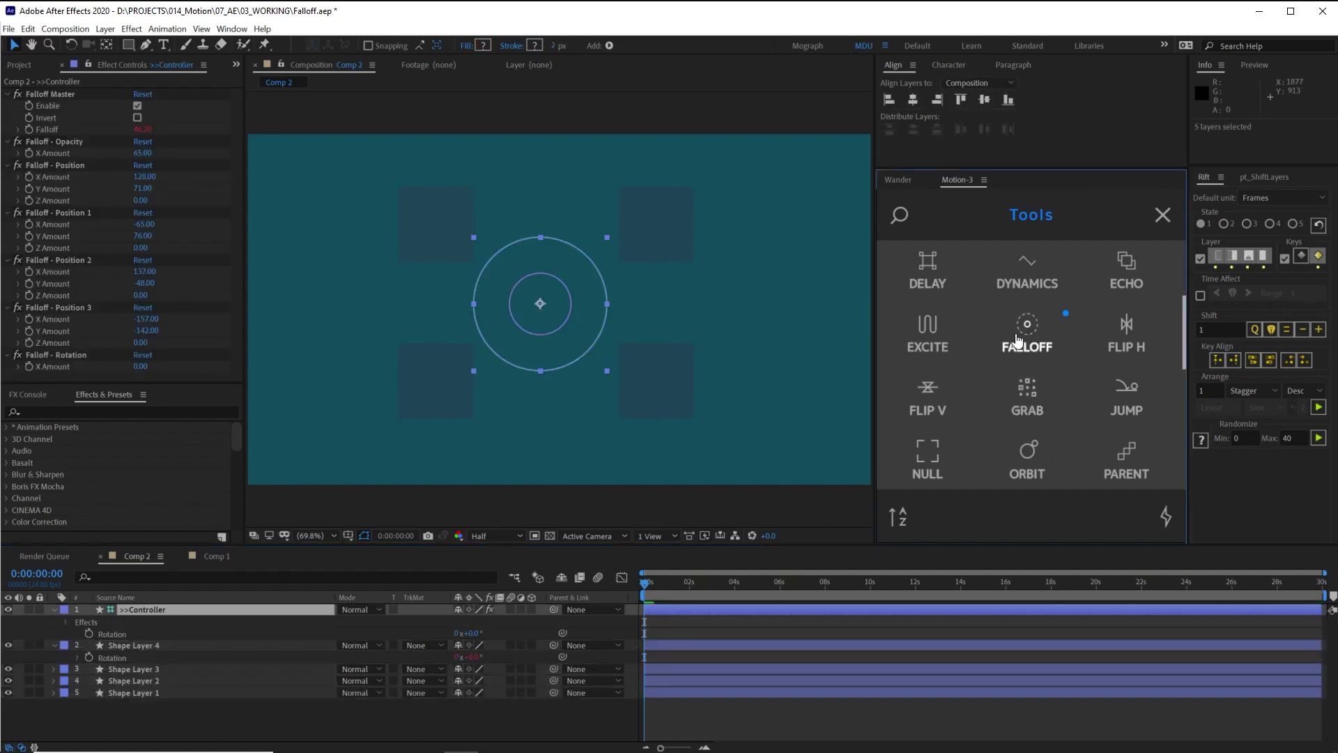
- Set Falloff - Rotation's X Amount to 123 and test it by moving the controller between the squares
left_click_drag(545, 305, 432, 233)
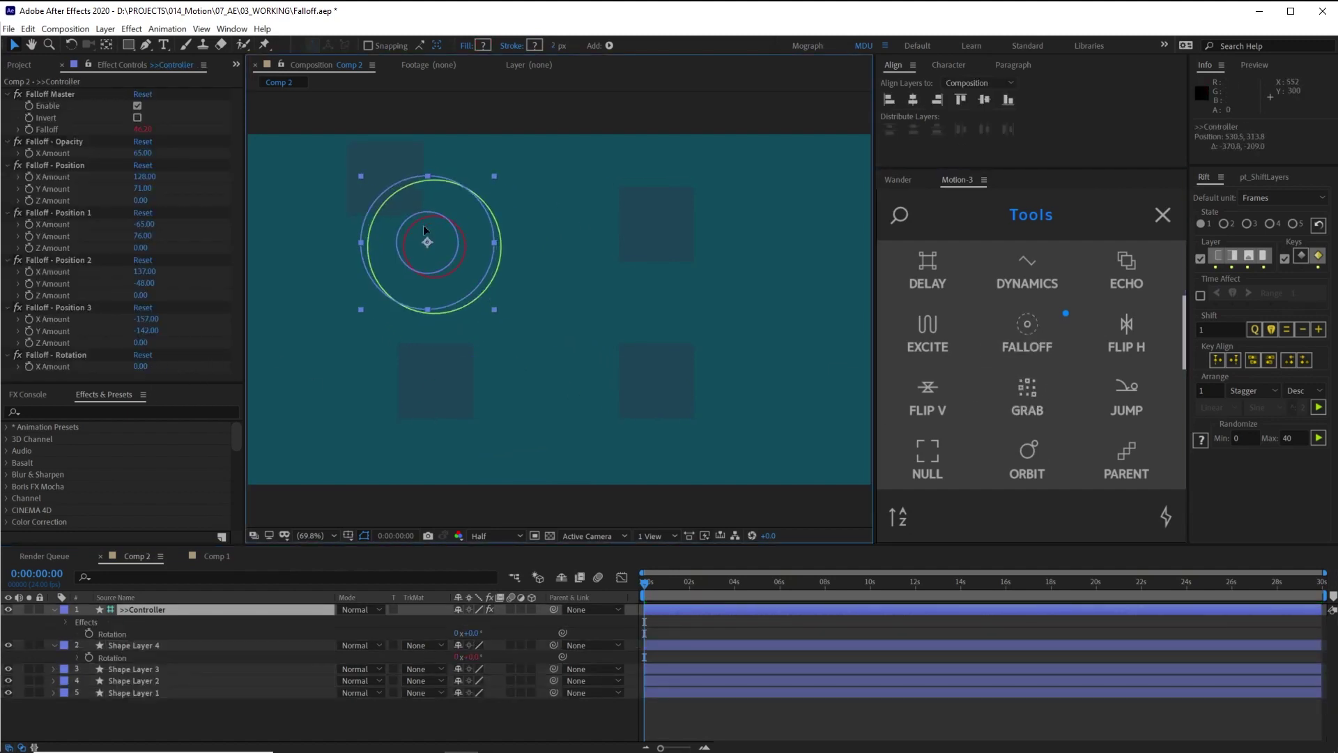
left_click_drag(138, 367, 222, 370)
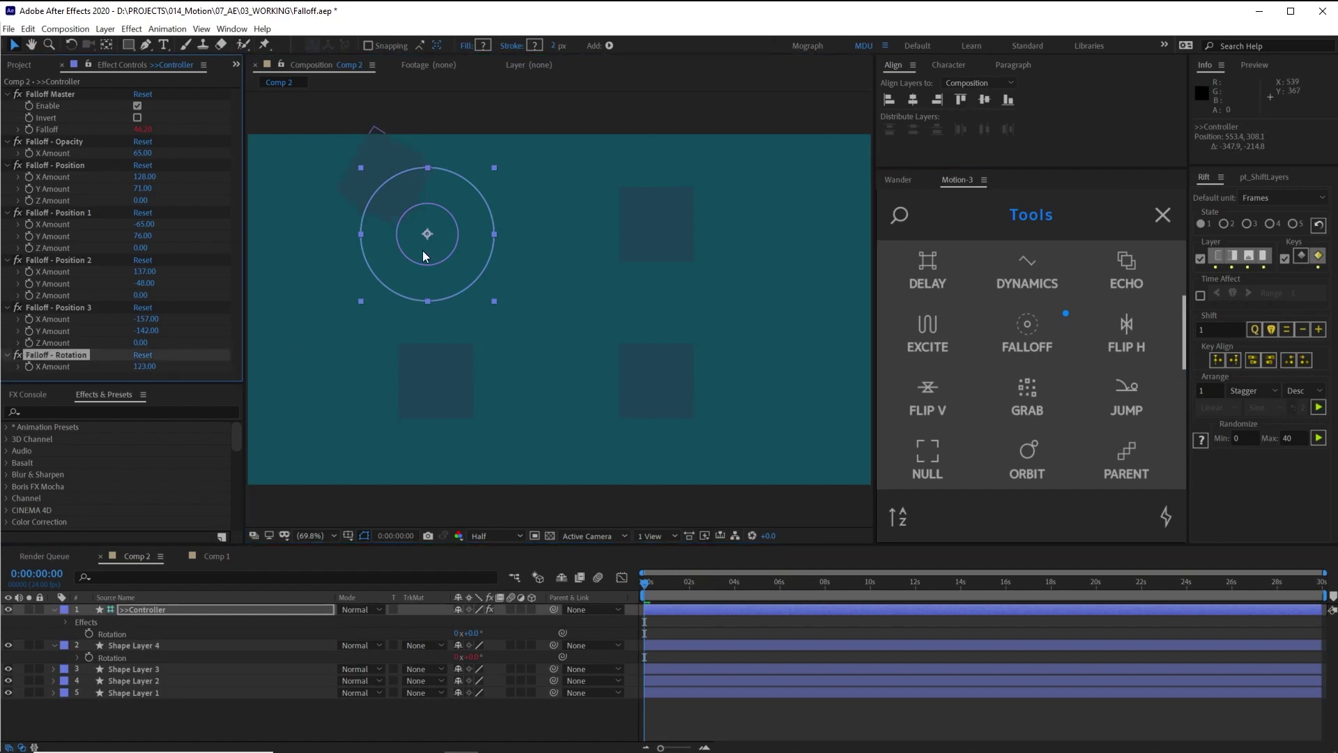
left_click_drag(423, 255, 444, 230)
left_click_drag(646, 277, 522, 307)
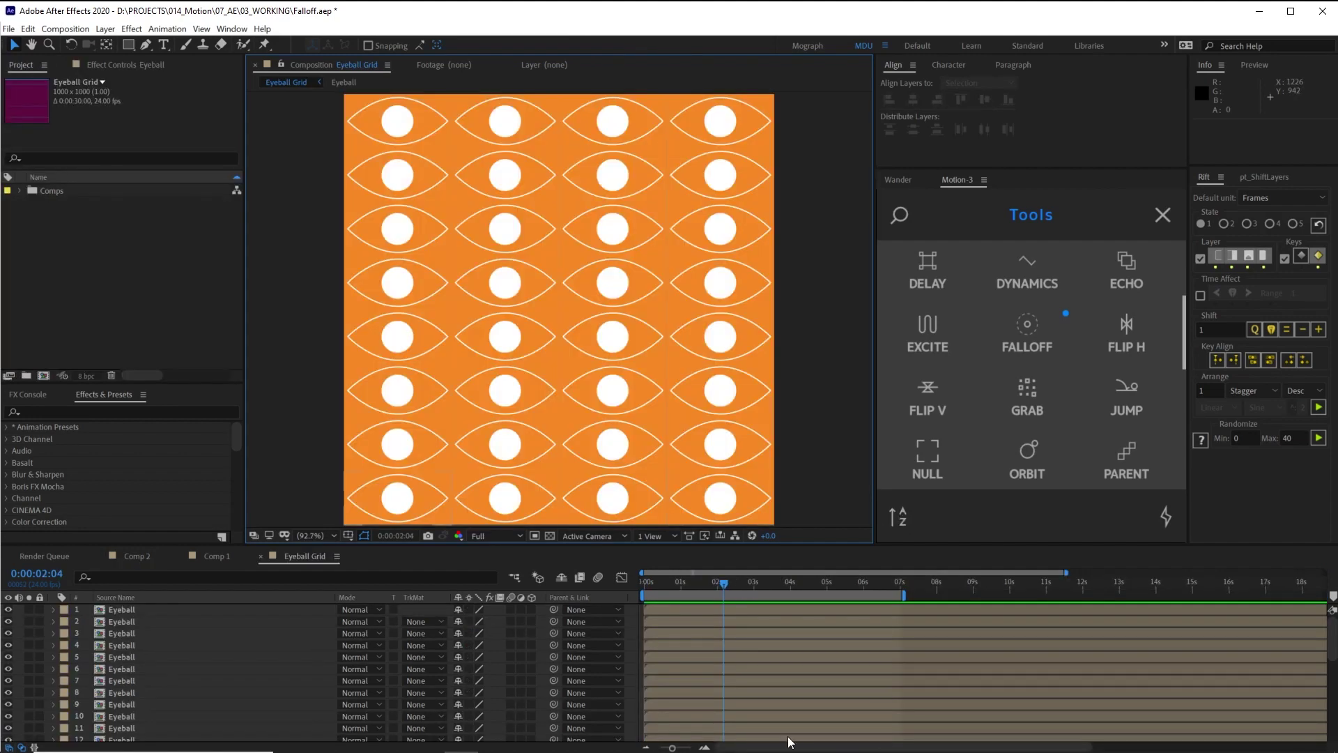
- Play the Eyeball Grid composition from its start to review the eye animation
left_click_drag(682, 582, 643, 581)
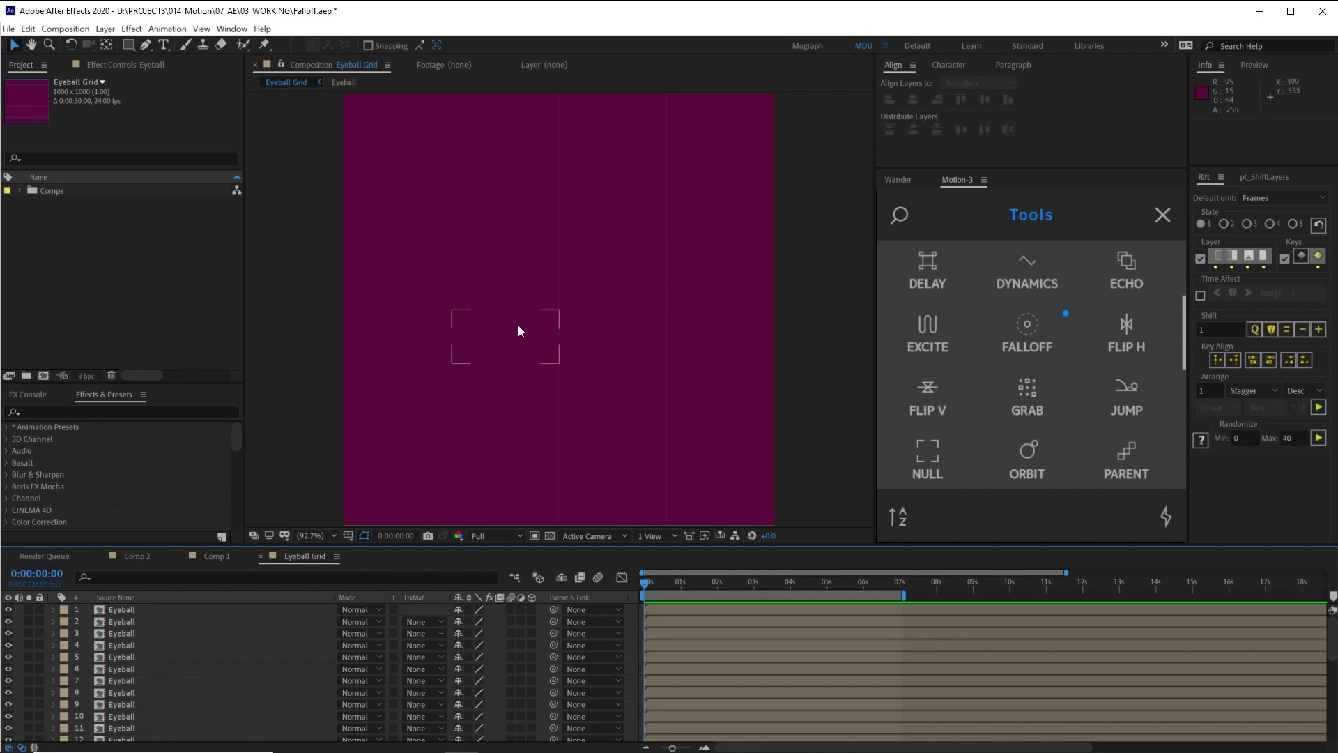
key("space")
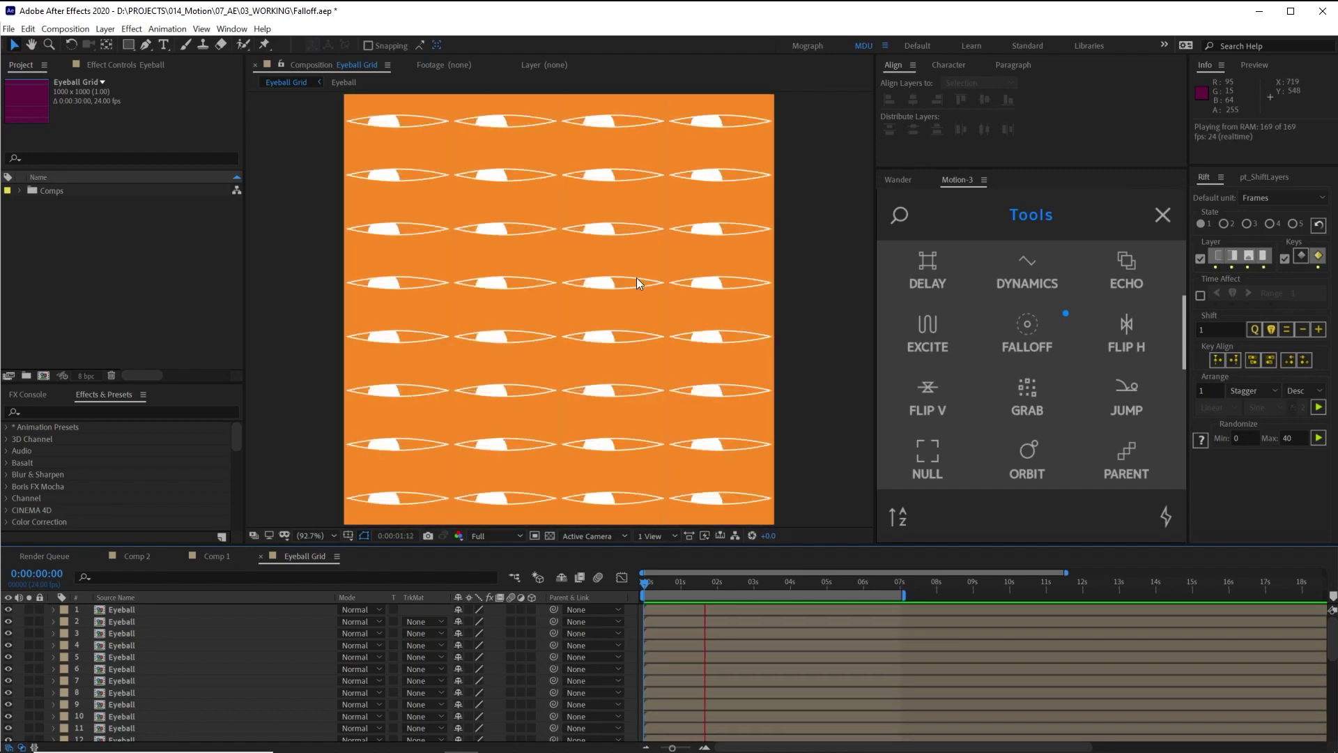
left_click(643, 584)
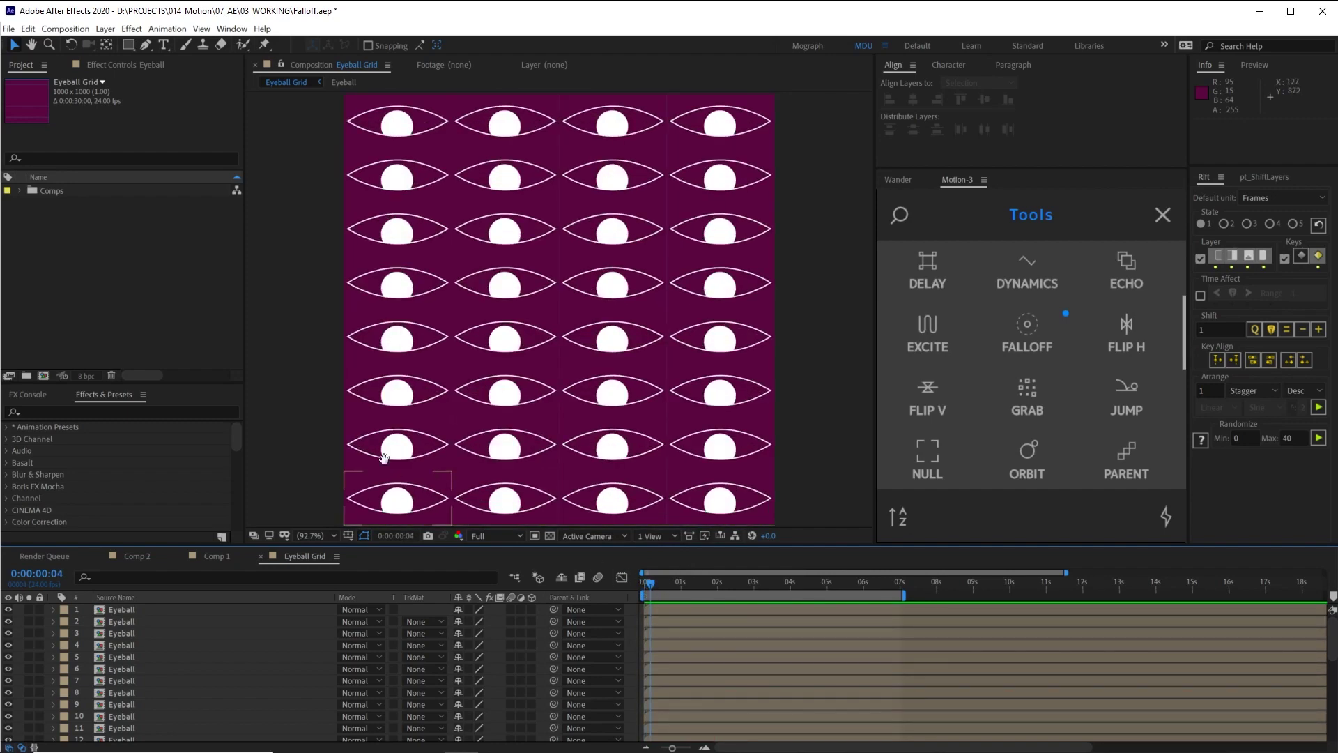
- Open the Eyeball precomposition from the grid and play its animation from the start
double_click(602, 281)
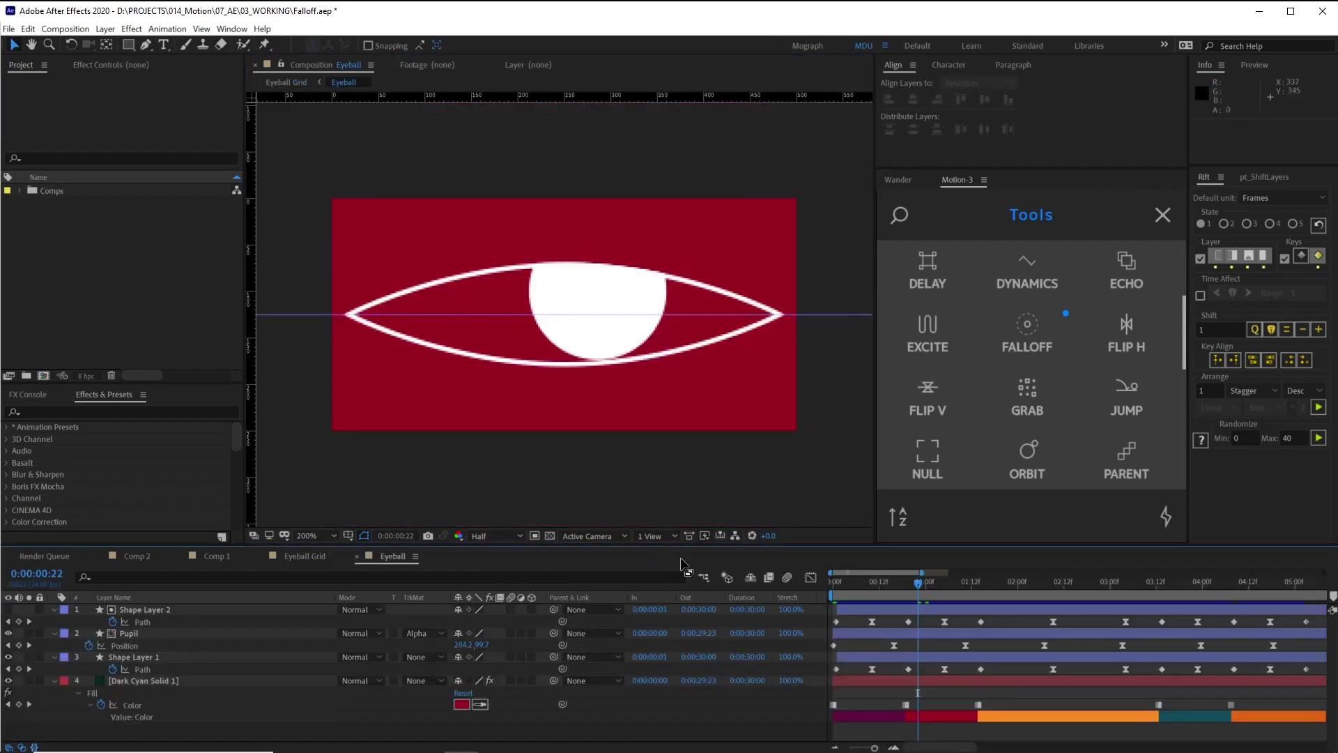
key("space")
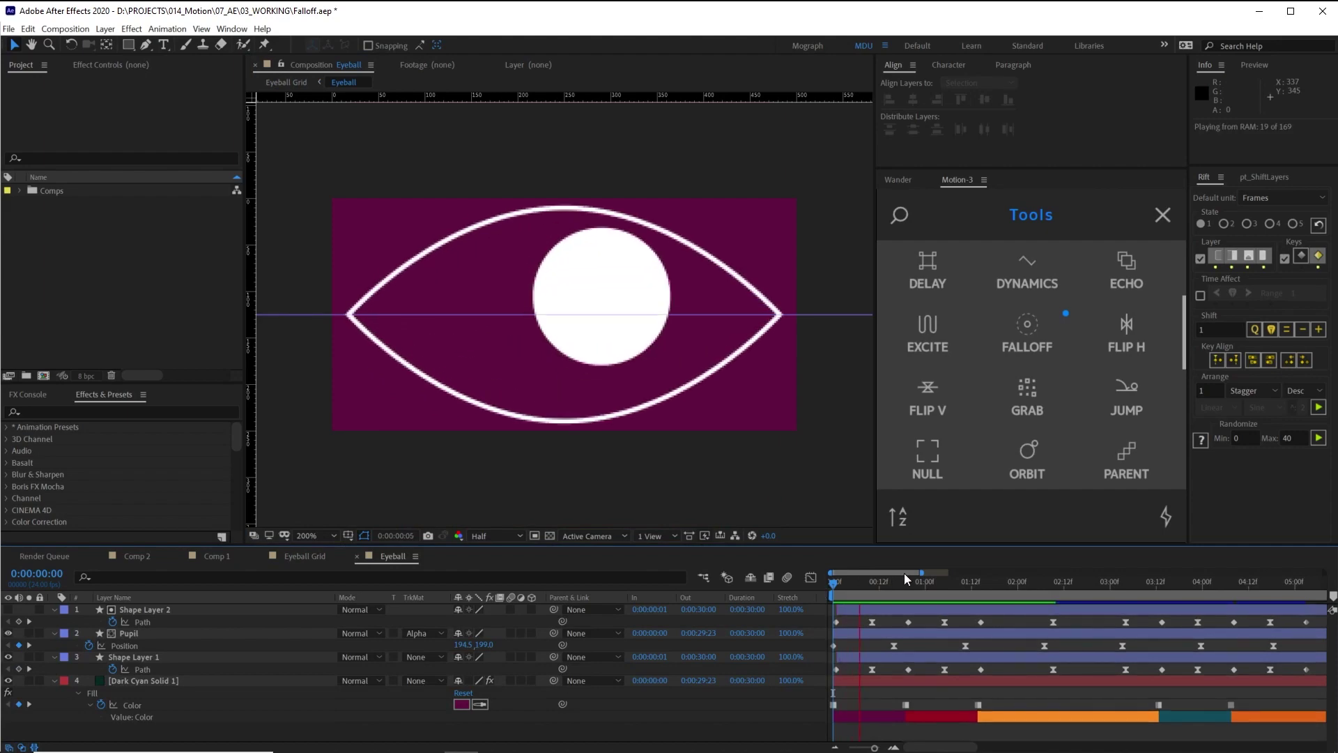
key("space")
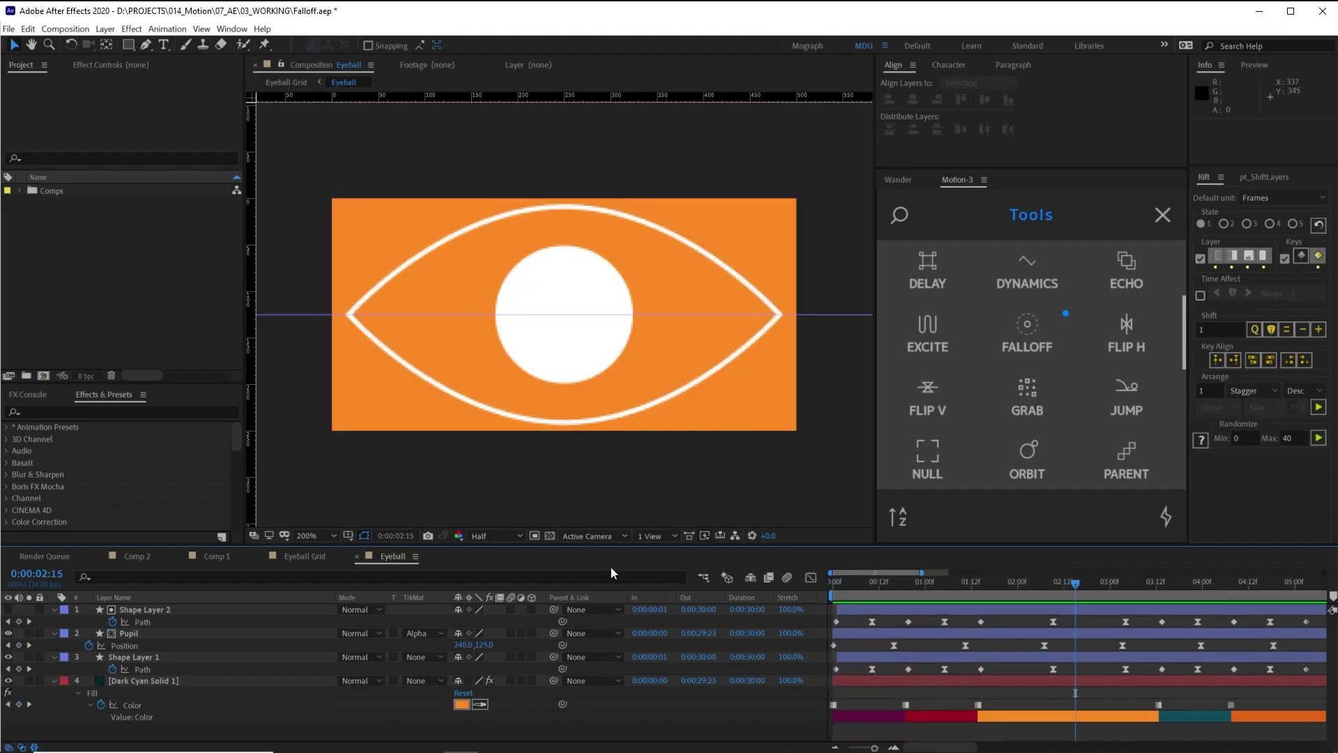
- Return to the Eyeball Grid composition and move the current time to 0:00:01:17
left_click(311, 556)
left_click(671, 583)
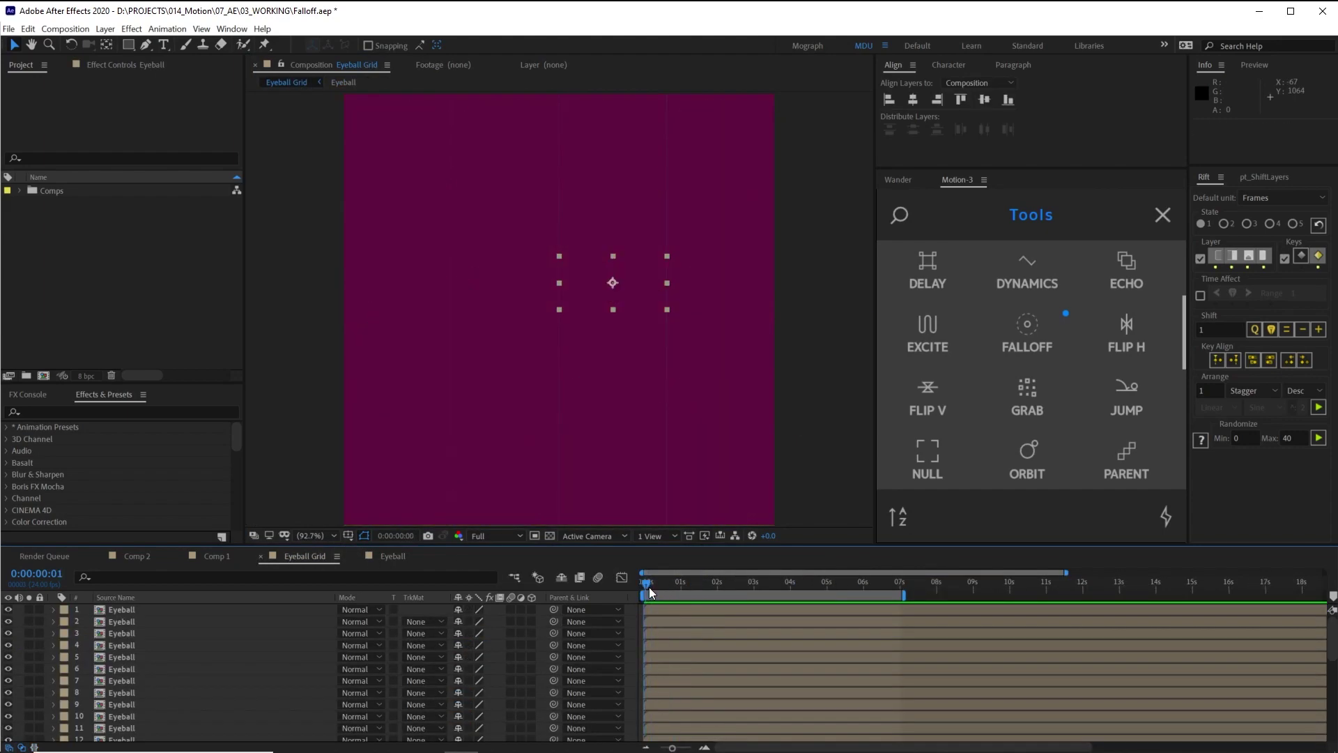
left_click_drag(671, 583, 700, 590)
- Enable time remapping on all Eyeball layers in the Eyeball Grid composition
left_click(156, 609)
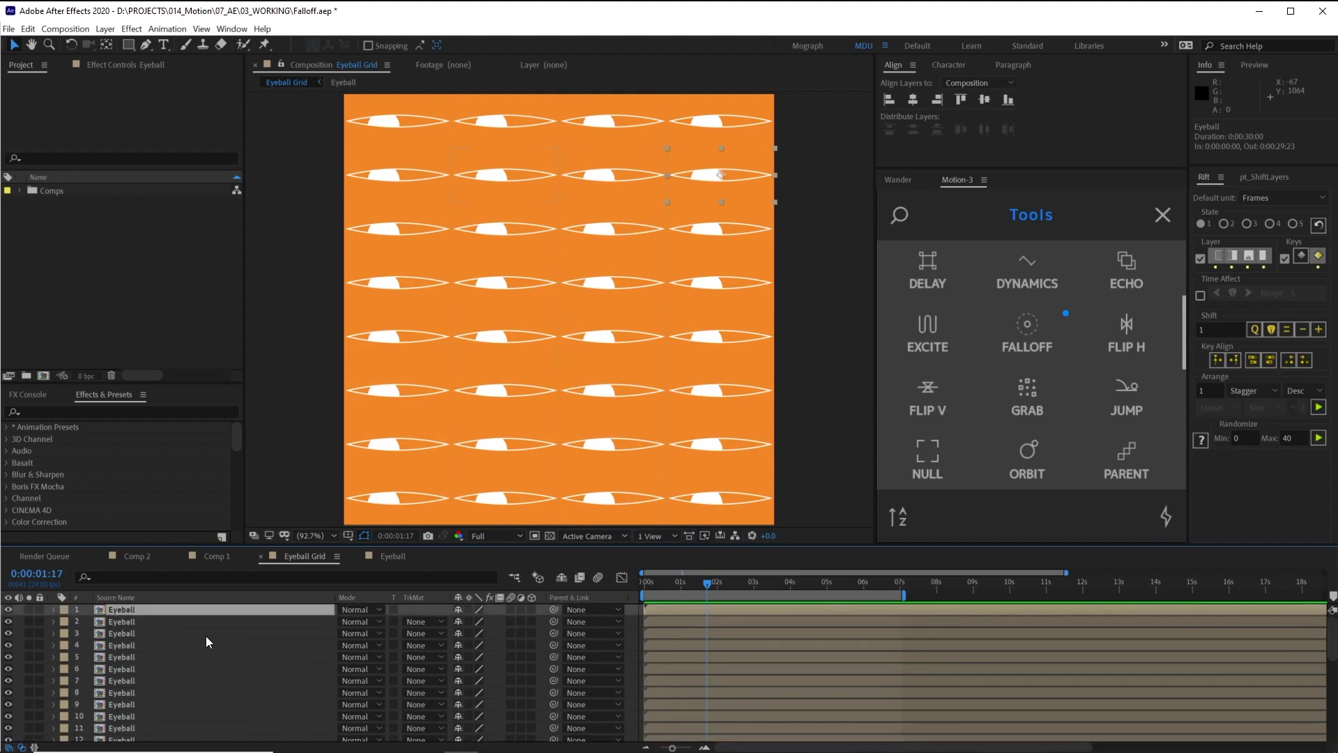
key("ctrl+a")
right_click(166, 609)
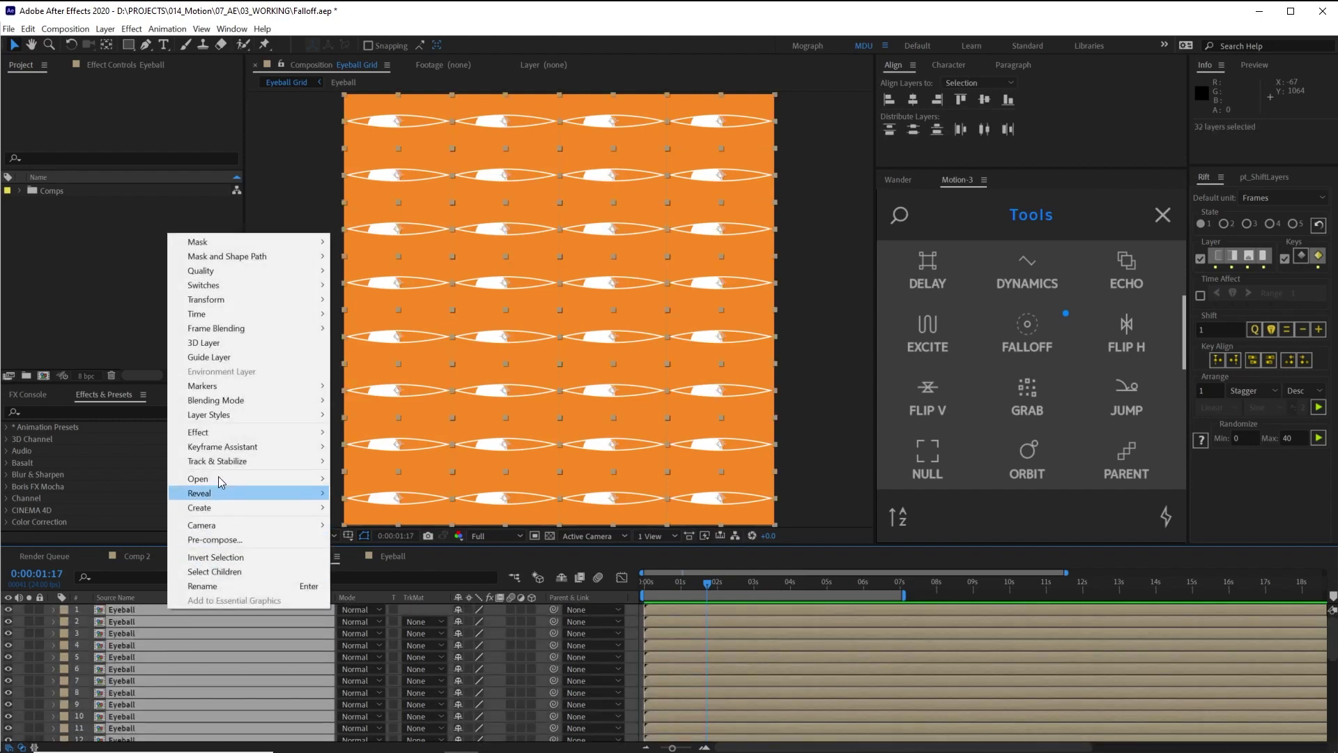
mouse_move(246, 311)
left_click(376, 313)
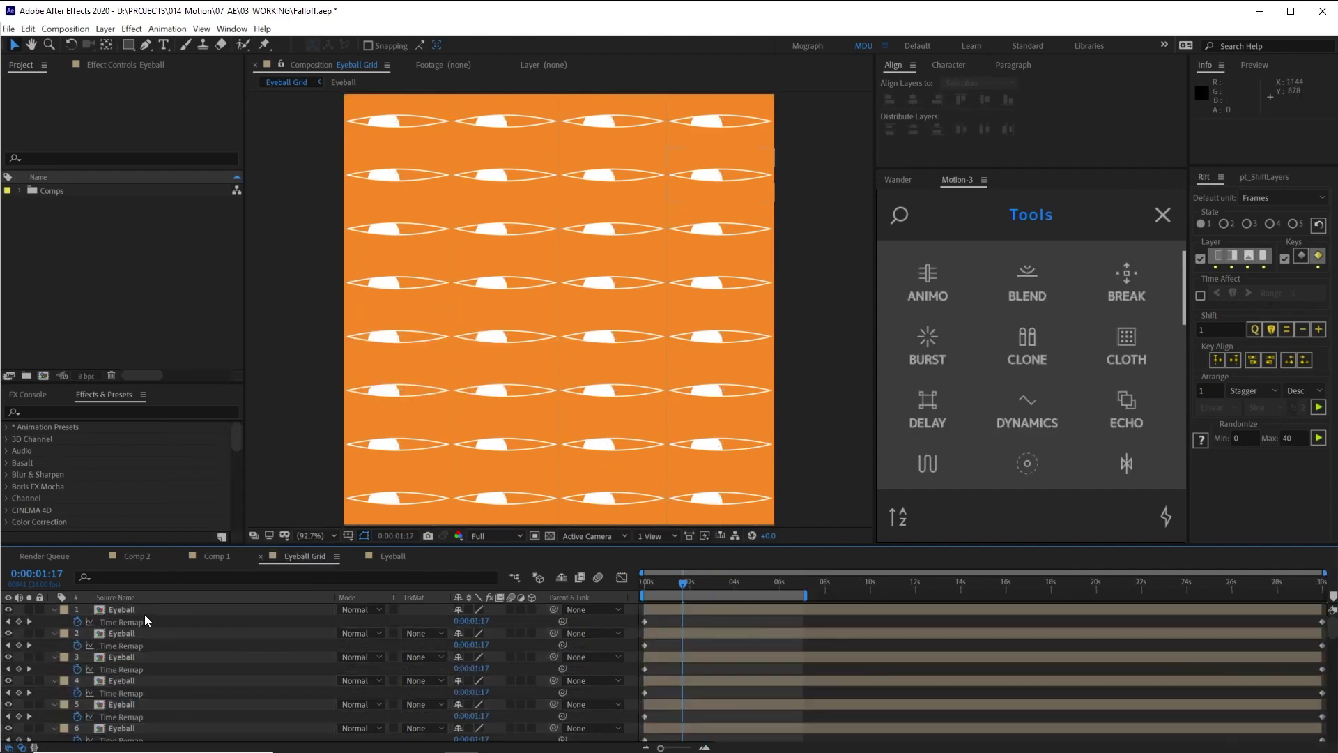
- Apply Falloff to the Time Remap property of all Eyeball layers
key("ctrl+a")
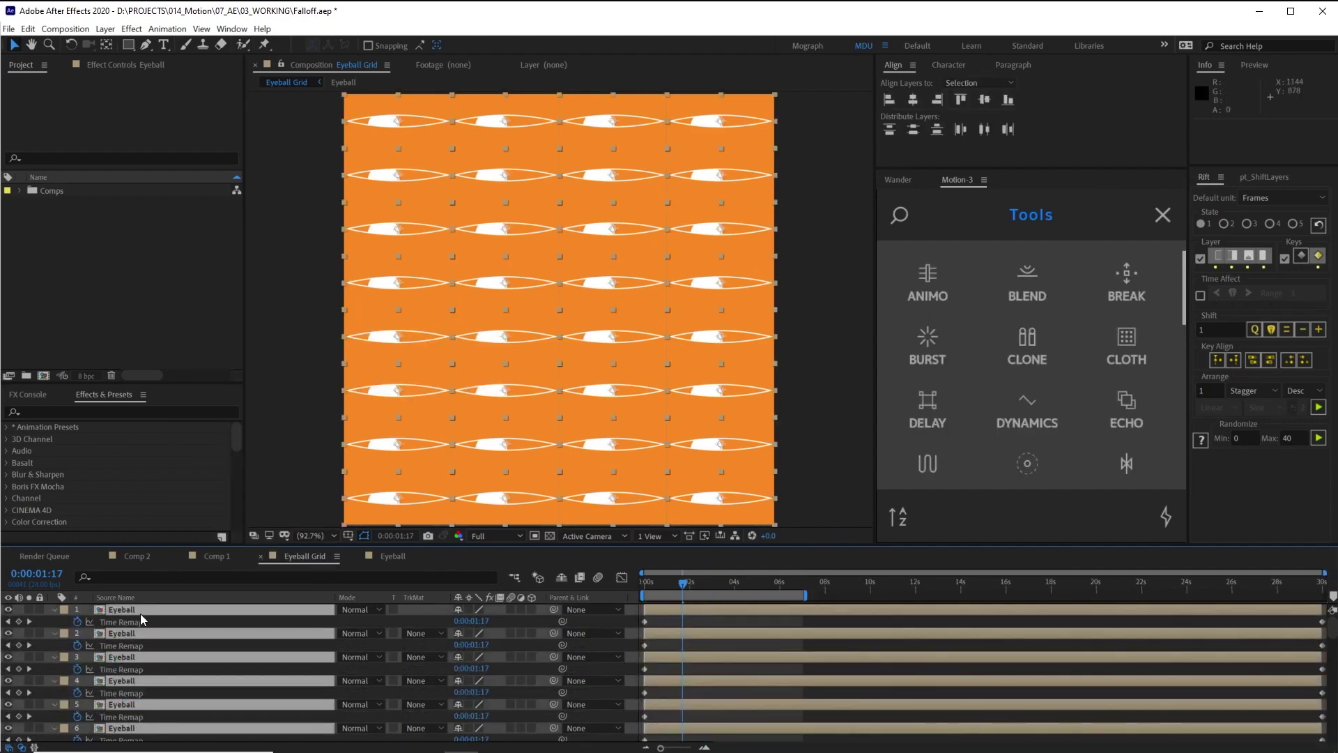
left_click(128, 622)
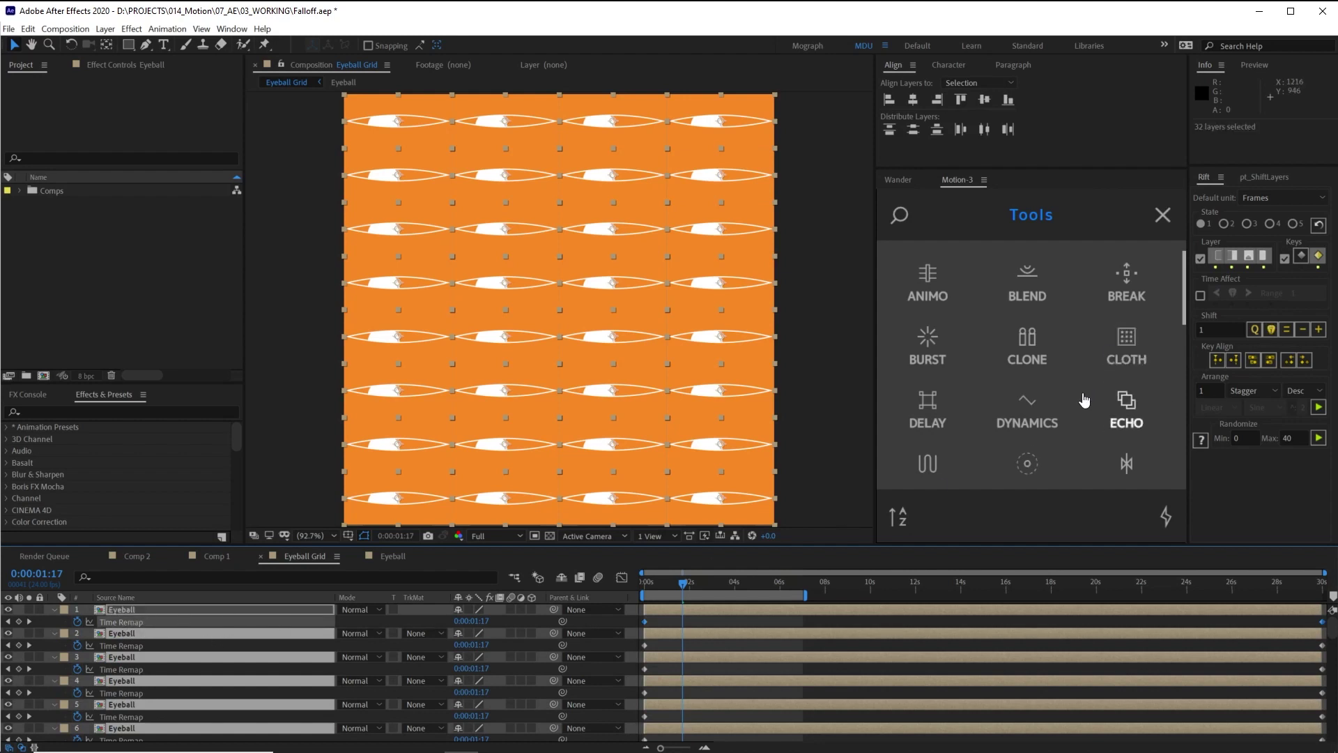
scroll(1051, 364, "down", 1)
left_click(1019, 399)
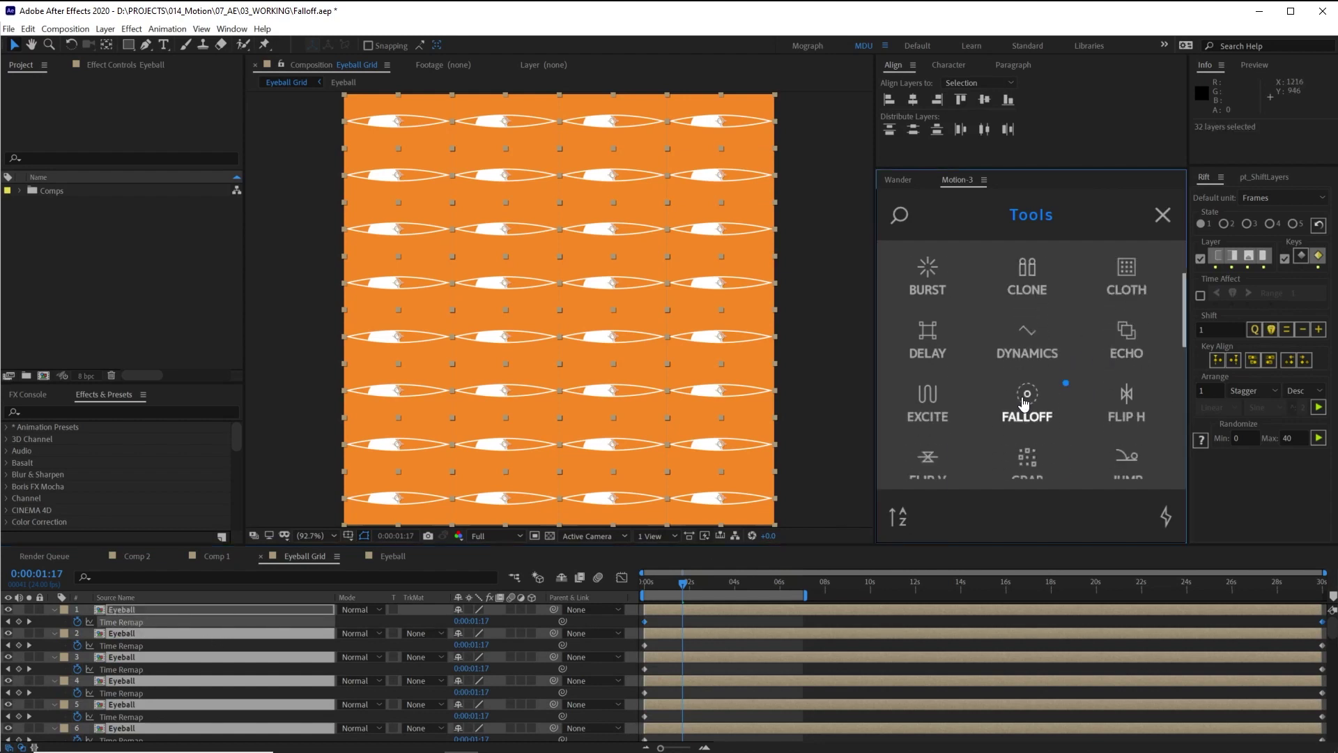
- Move the new controller to about 418, 572 and set its Time Remap falloff X Amount to 5
left_click_drag(557, 314, 521, 345)
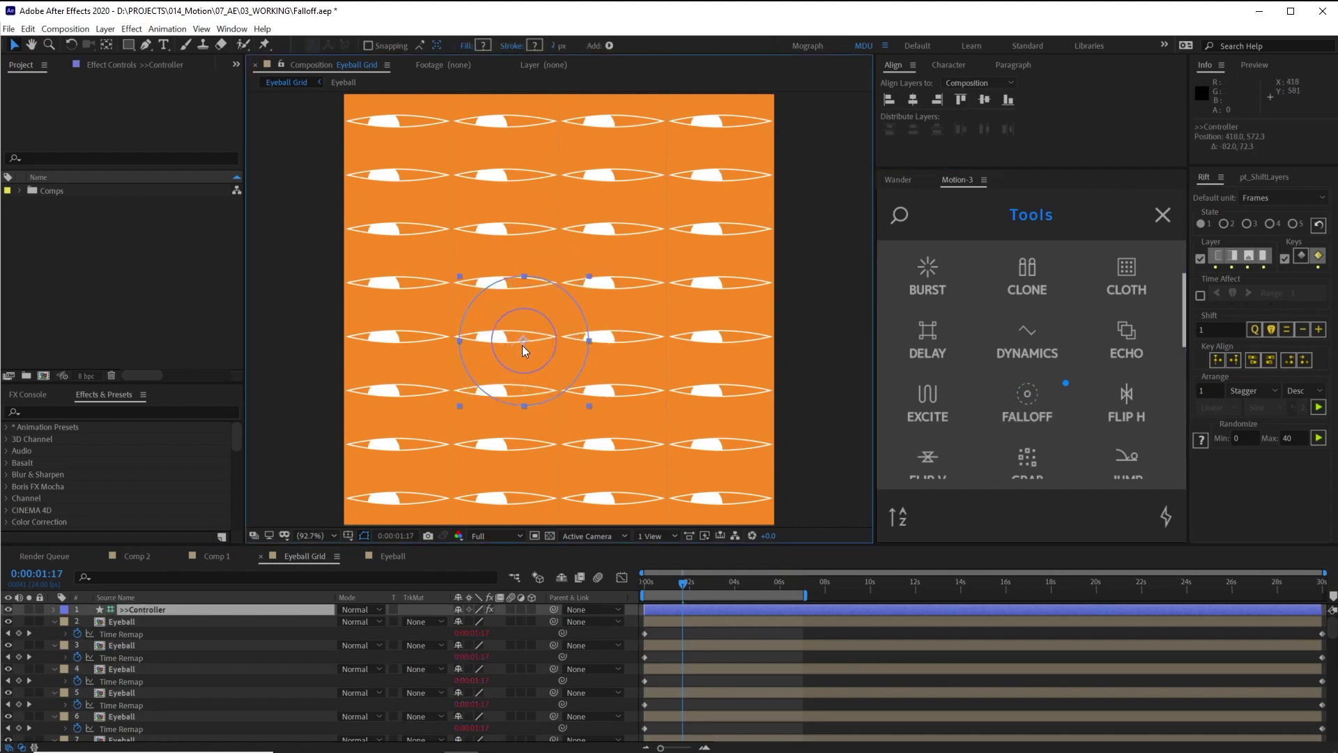
left_click(111, 65)
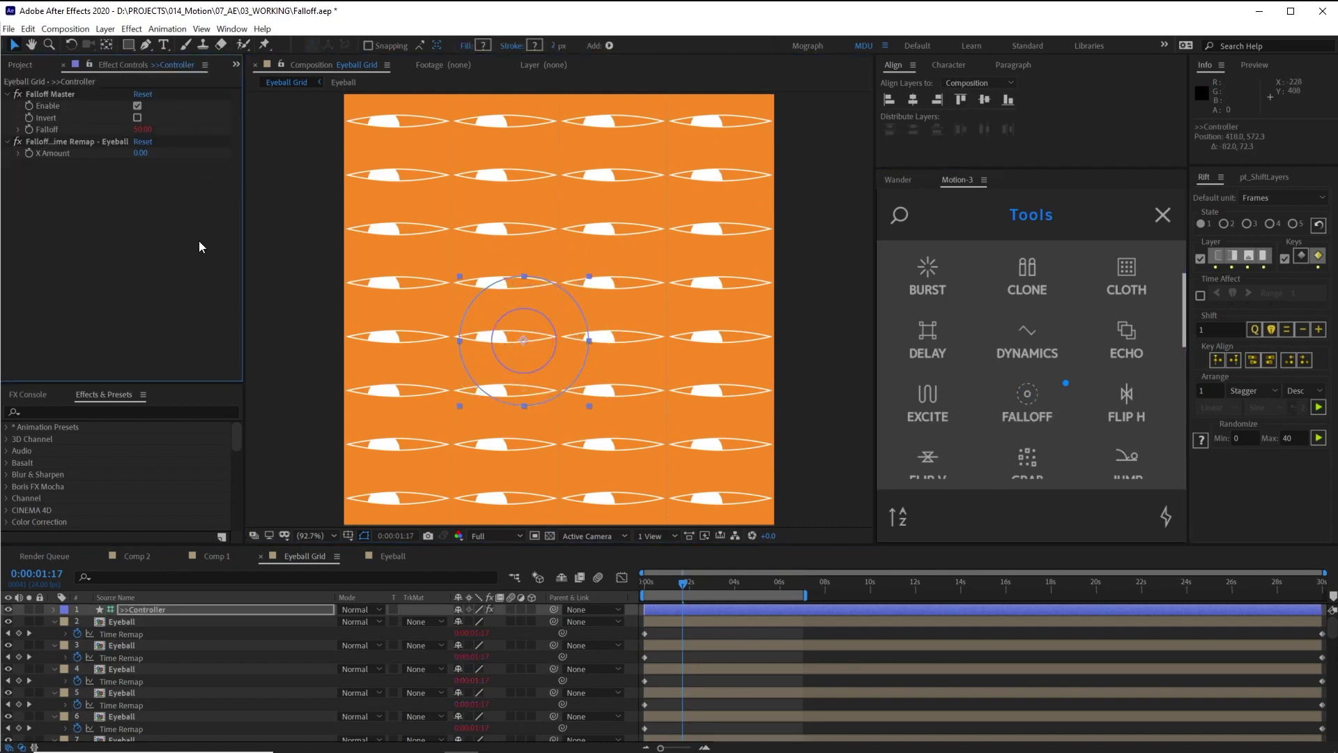
left_click_drag(141, 152, 153, 160)
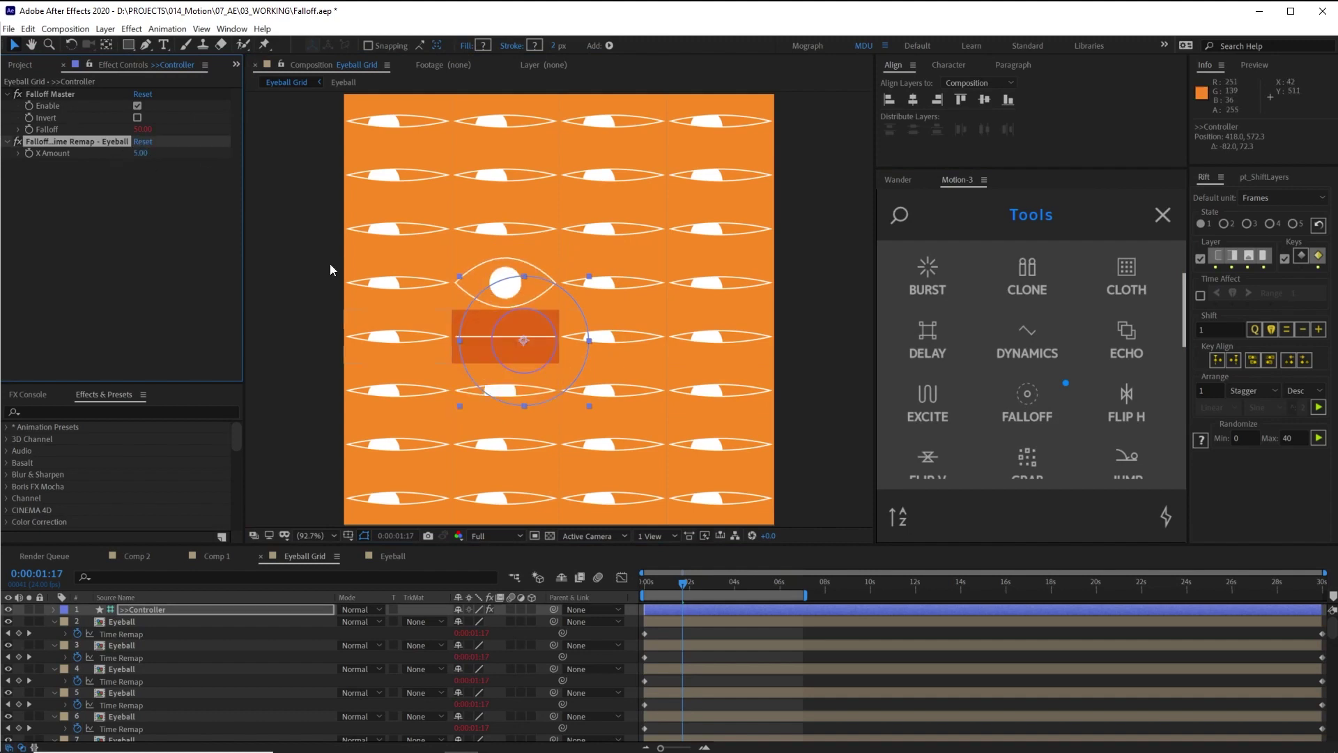
- Scale the controller layer up to about 240% and slightly lower Falloff Master's Falloff
left_click(200, 601)
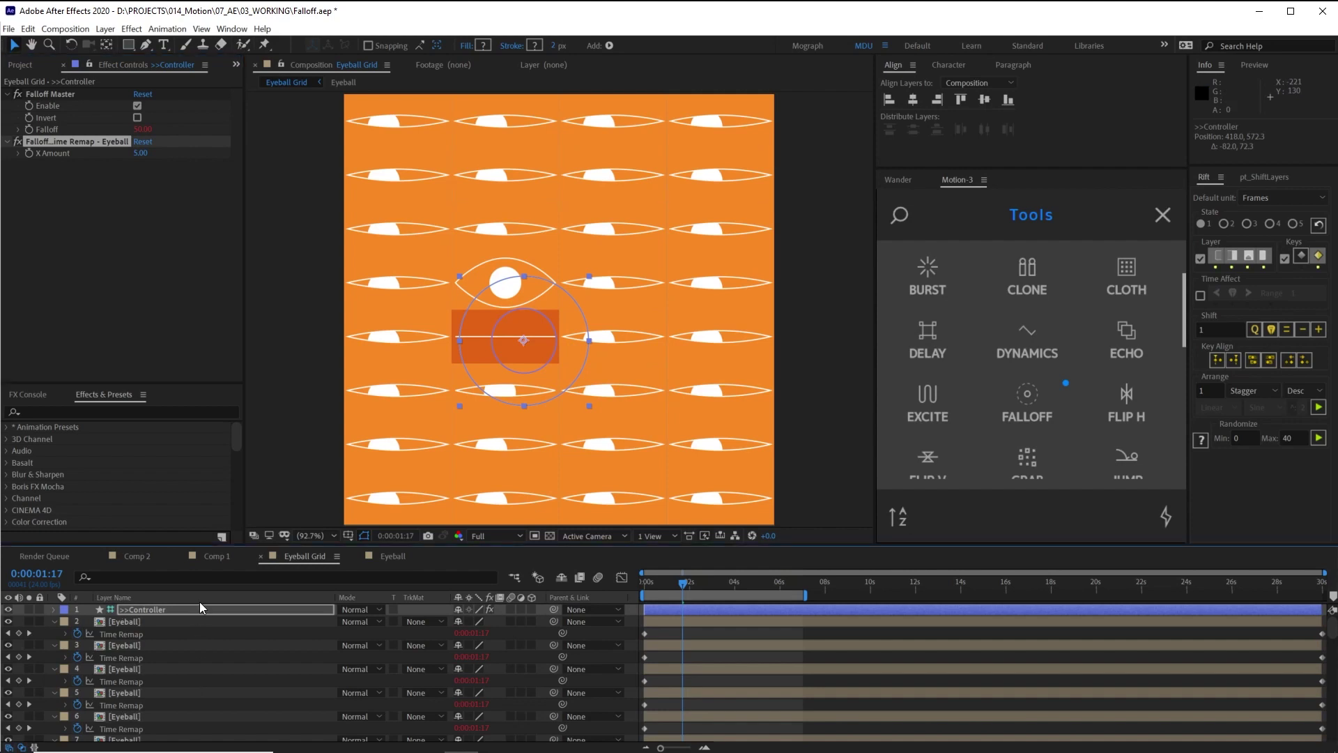
key("s")
left_click_drag(479, 627, 568, 611)
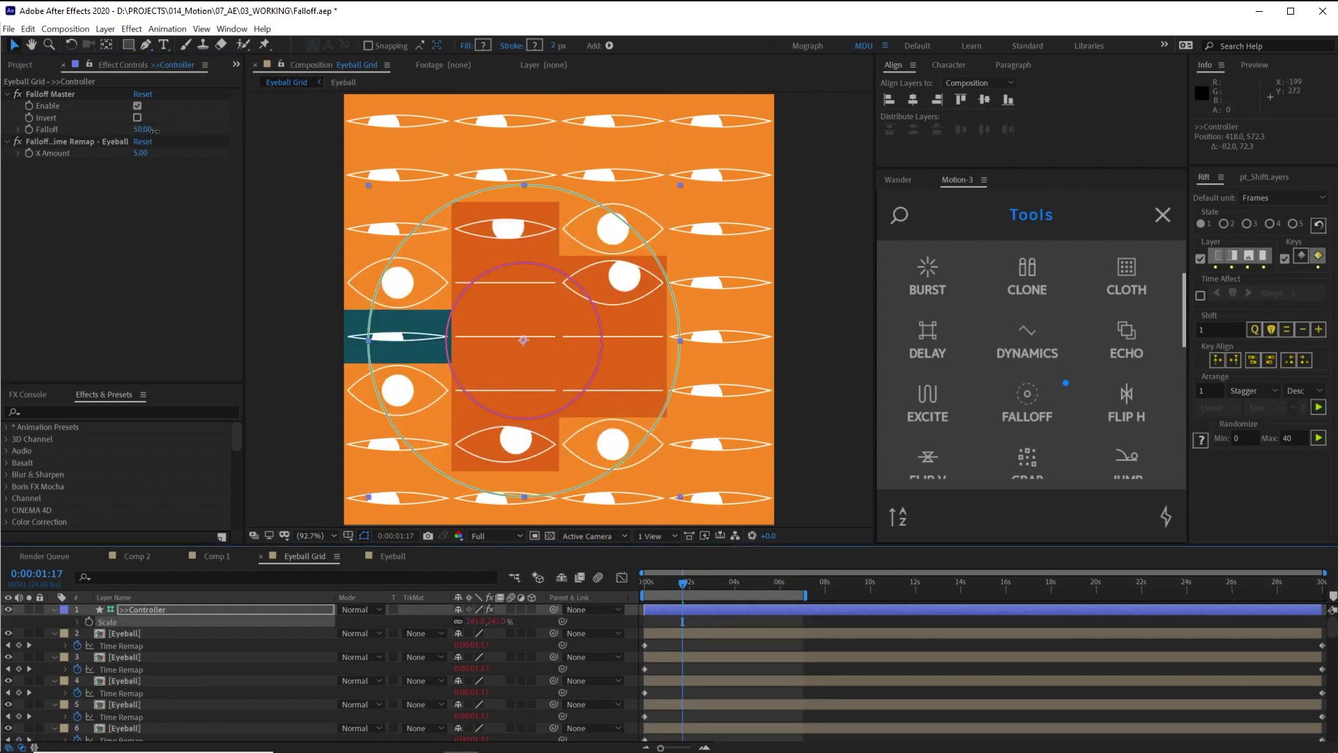
left_click_drag(143, 129, 133, 161)
- Move the controller near the grid's centre at about 496, 508 and preview the animation from the start
left_click_drag(519, 336, 617, 253)
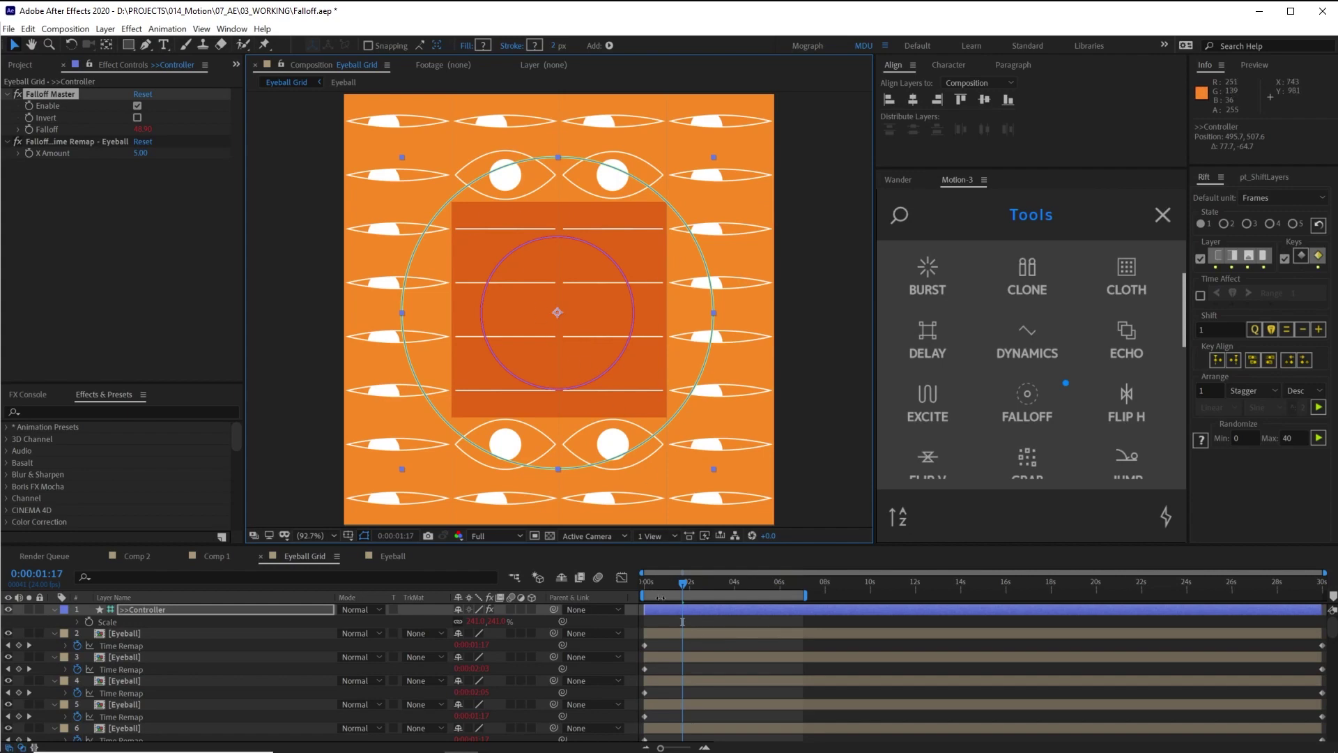
left_click_drag(659, 583, 627, 605)
key("space")
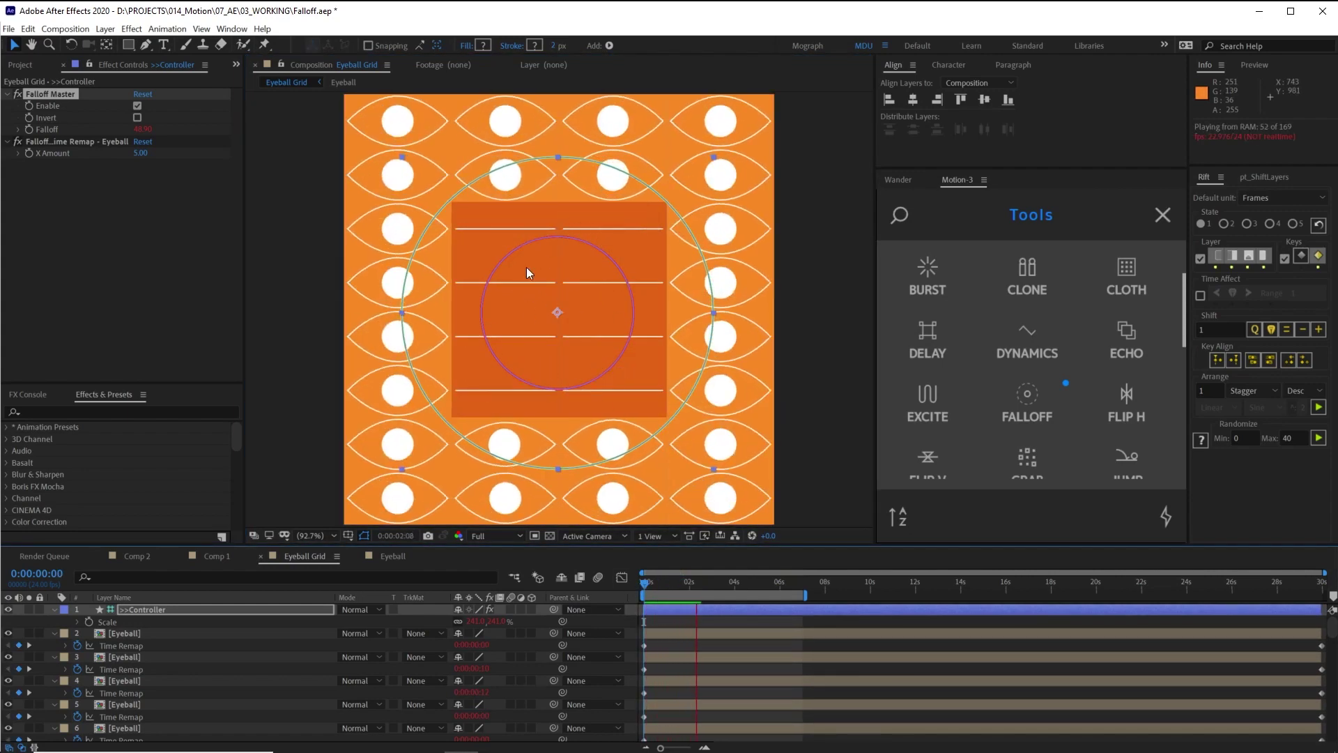
left_click(679, 584)
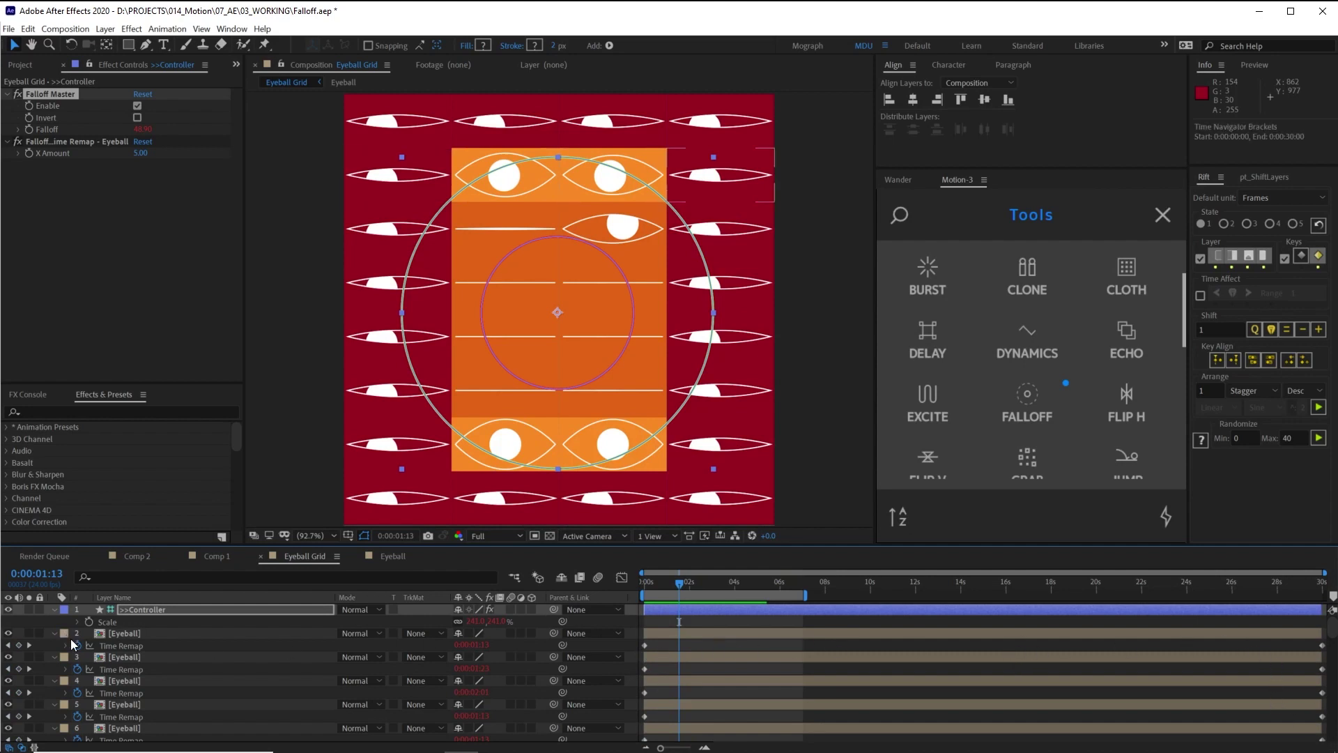
- Delete the last Time Remap keyframe at 0:00:29:23 on every Eyeball layer
left_click(1326, 648)
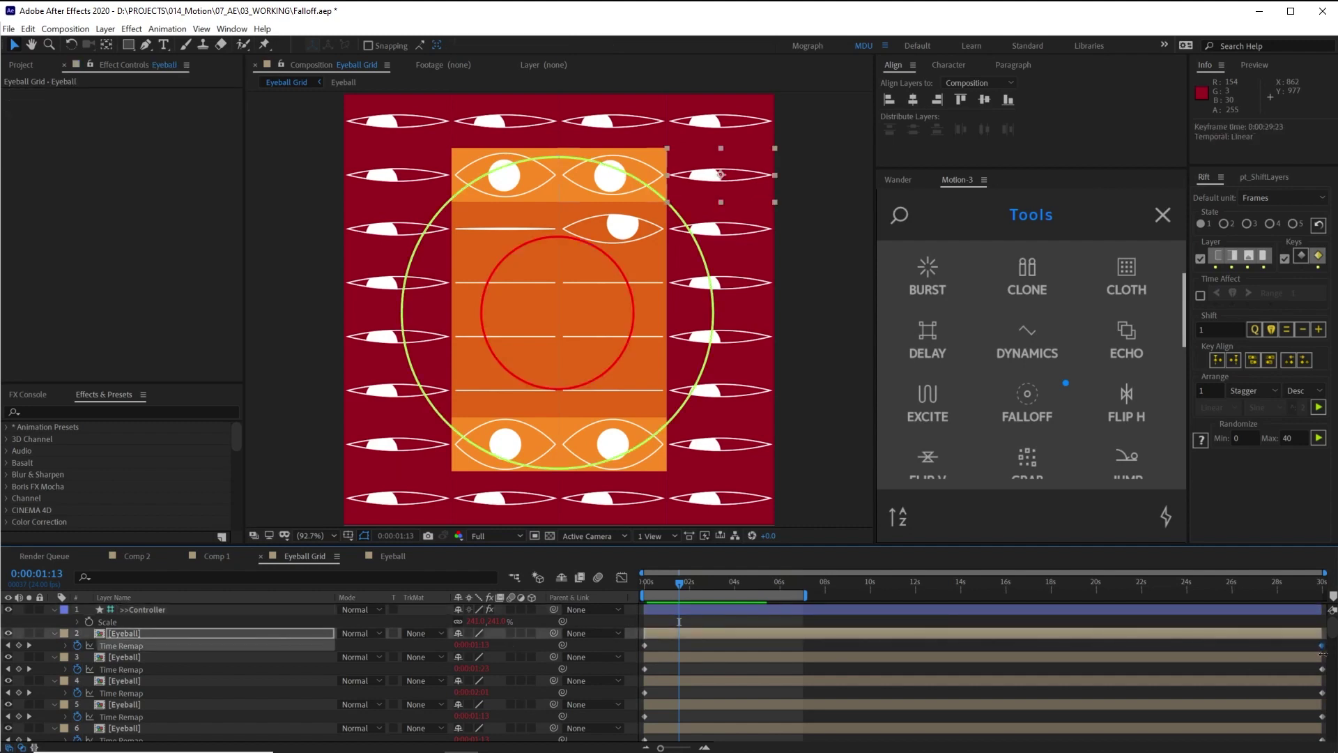
left_click_drag(1136, 641, 1313, 735)
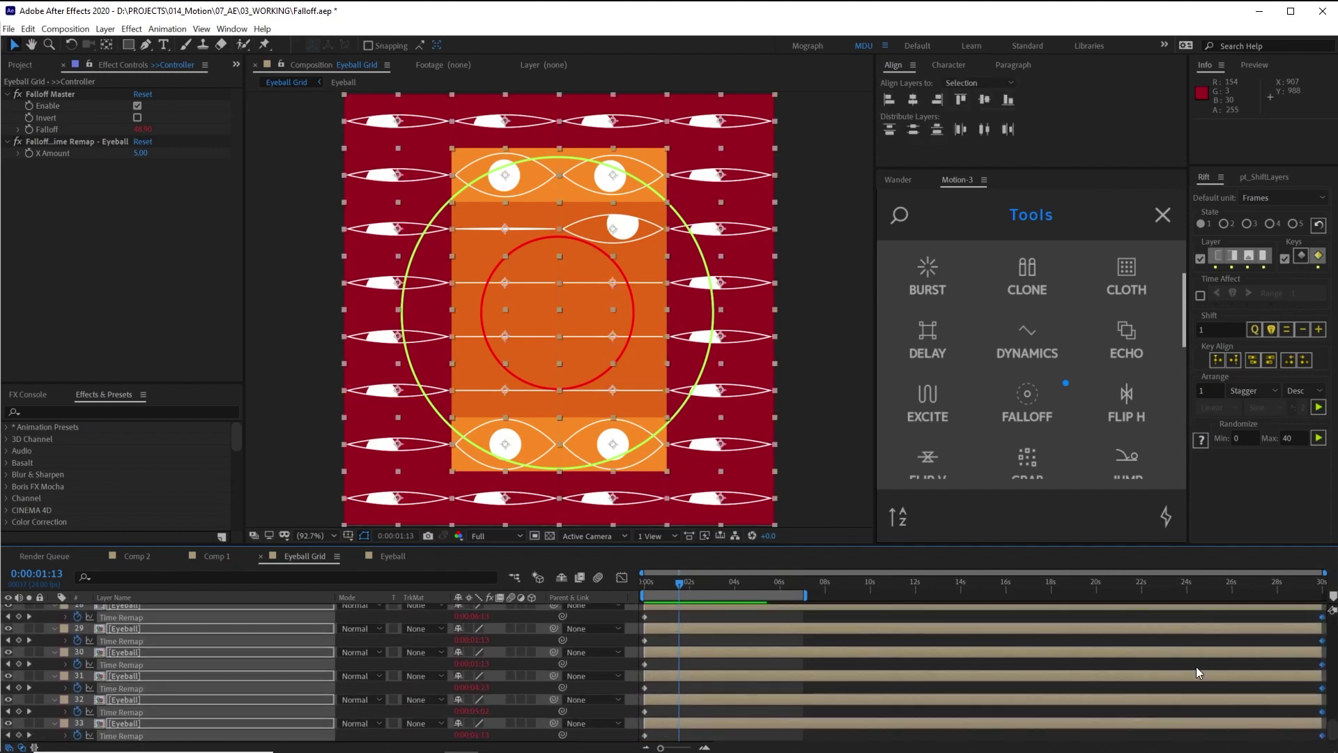
left_click(686, 634)
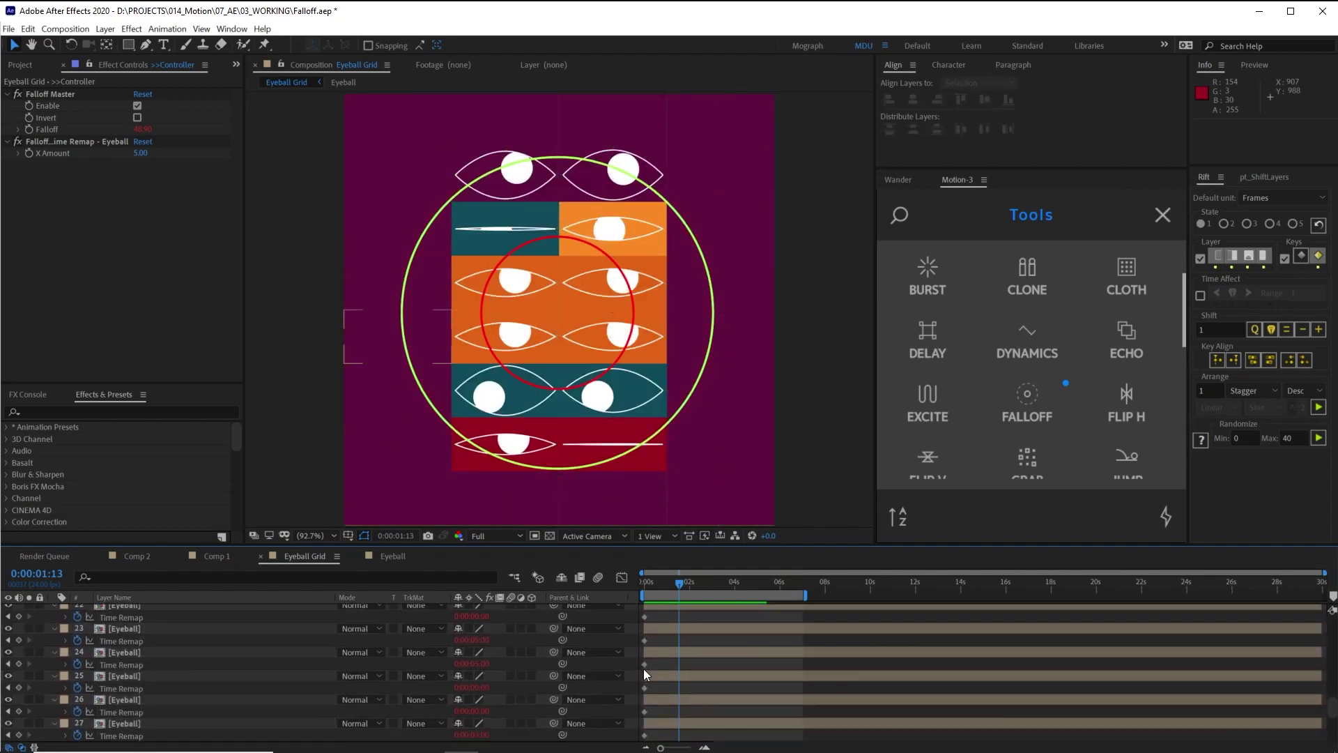
- Reveal the controller's transform properties and move the controller across the eye grid to about 559, 490
scroll(642, 668, "up", 15)
key("s")
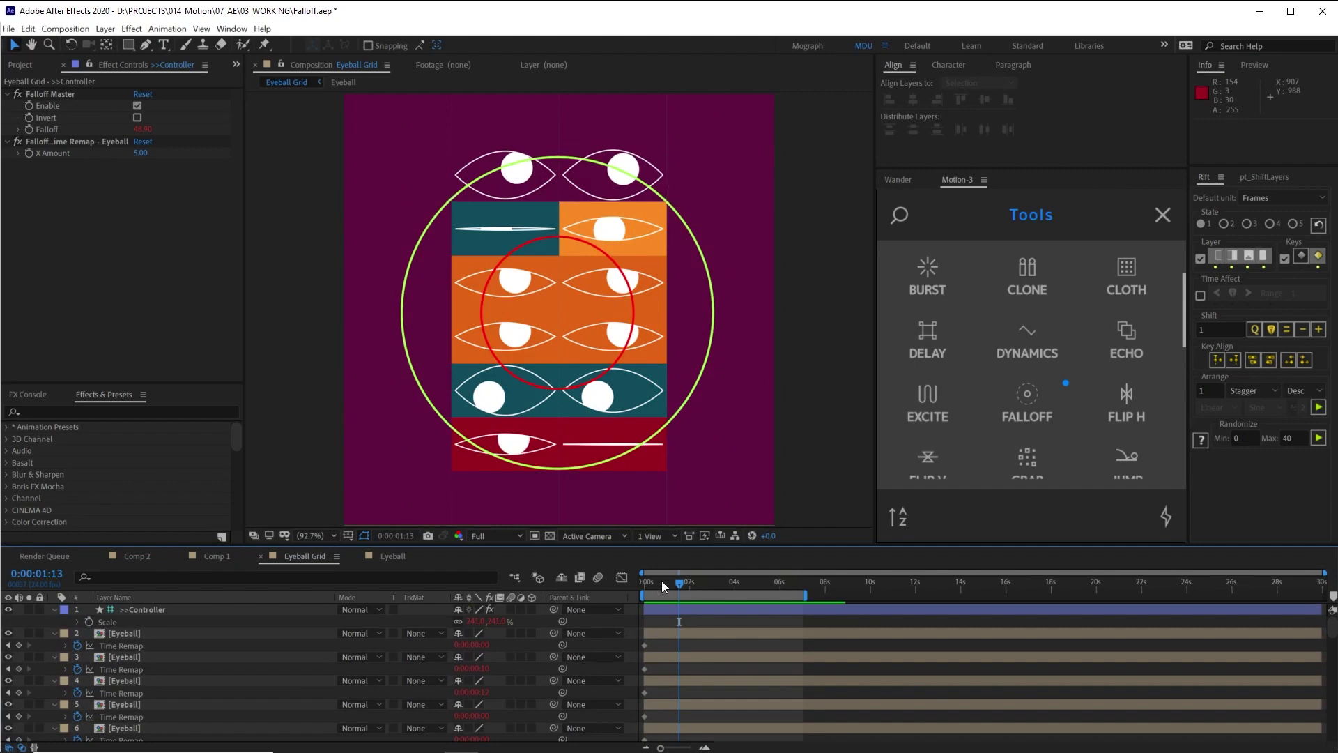
mouse_move(586, 310)
left_mouse_down()
mouse_move(644, 346)
mouse_move(708, 201)
mouse_move(572, 156)
mouse_move(510, 214)
mouse_move(551, 293)
mouse_move(493, 357)
mouse_move(627, 328)
mouse_move(567, 298)
mouse_move(627, 313)
mouse_move(589, 311)
left_mouse_up()
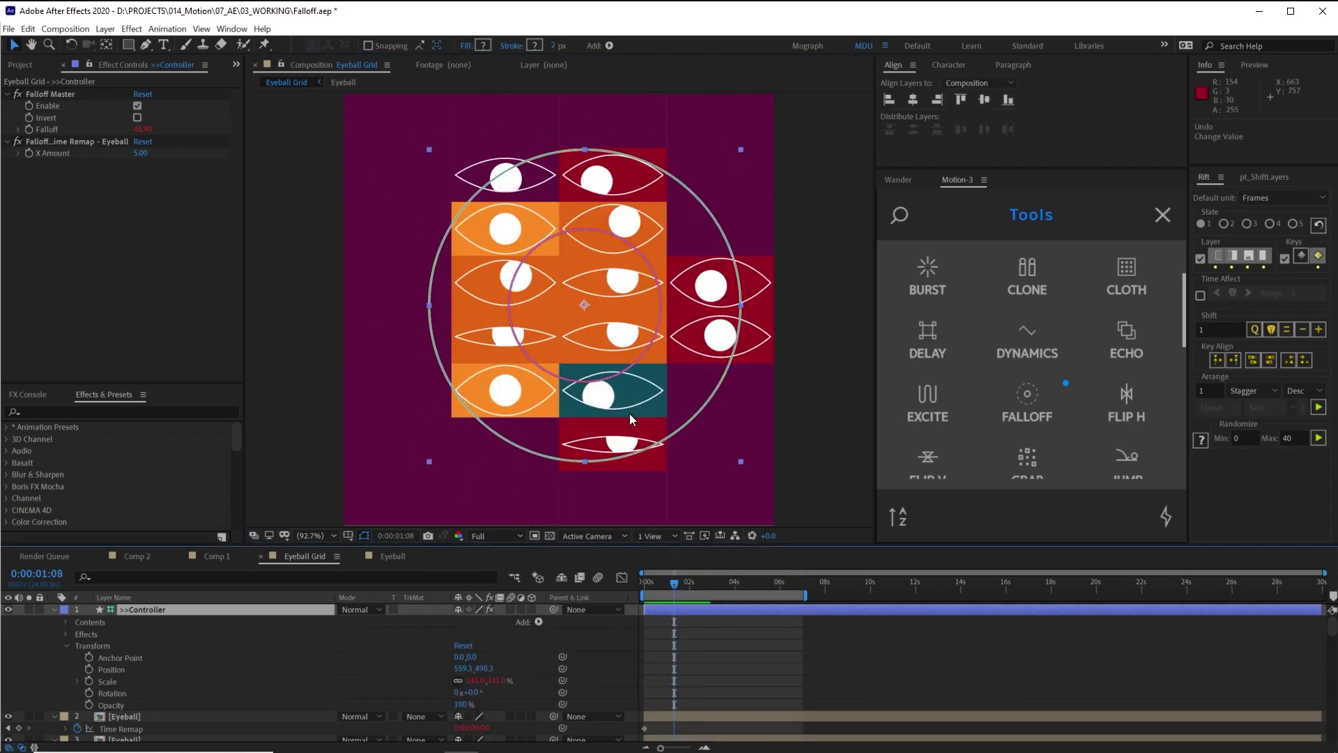
- Move the controller across the eye grid to about 594, 416 and expand its effects in the timeline
mouse_move(631, 329)
left_mouse_down()
mouse_move(562, 336)
mouse_move(545, 282)
mouse_move(536, 295)
mouse_move(626, 290)
mouse_move(585, 267)
mouse_move(643, 349)
mouse_move(604, 308)
mouse_move(621, 316)
left_mouse_up()
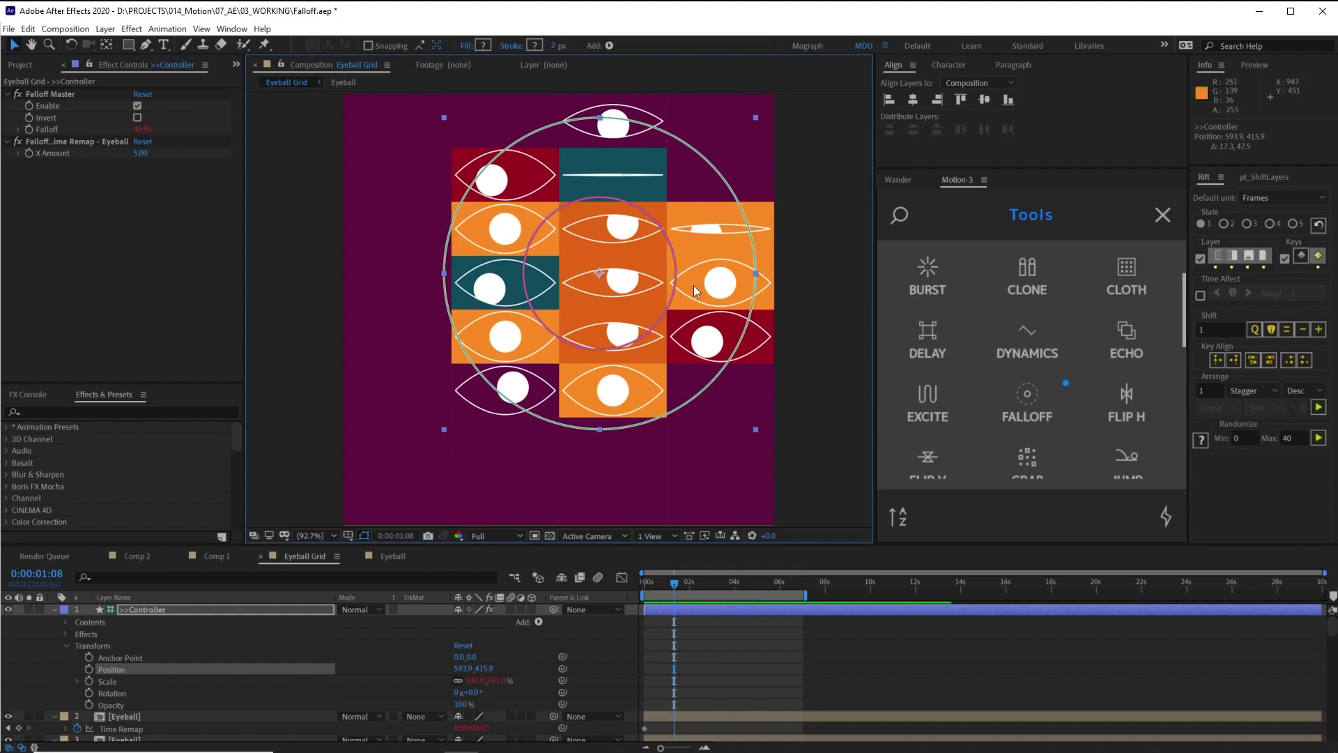
left_click(65, 153)
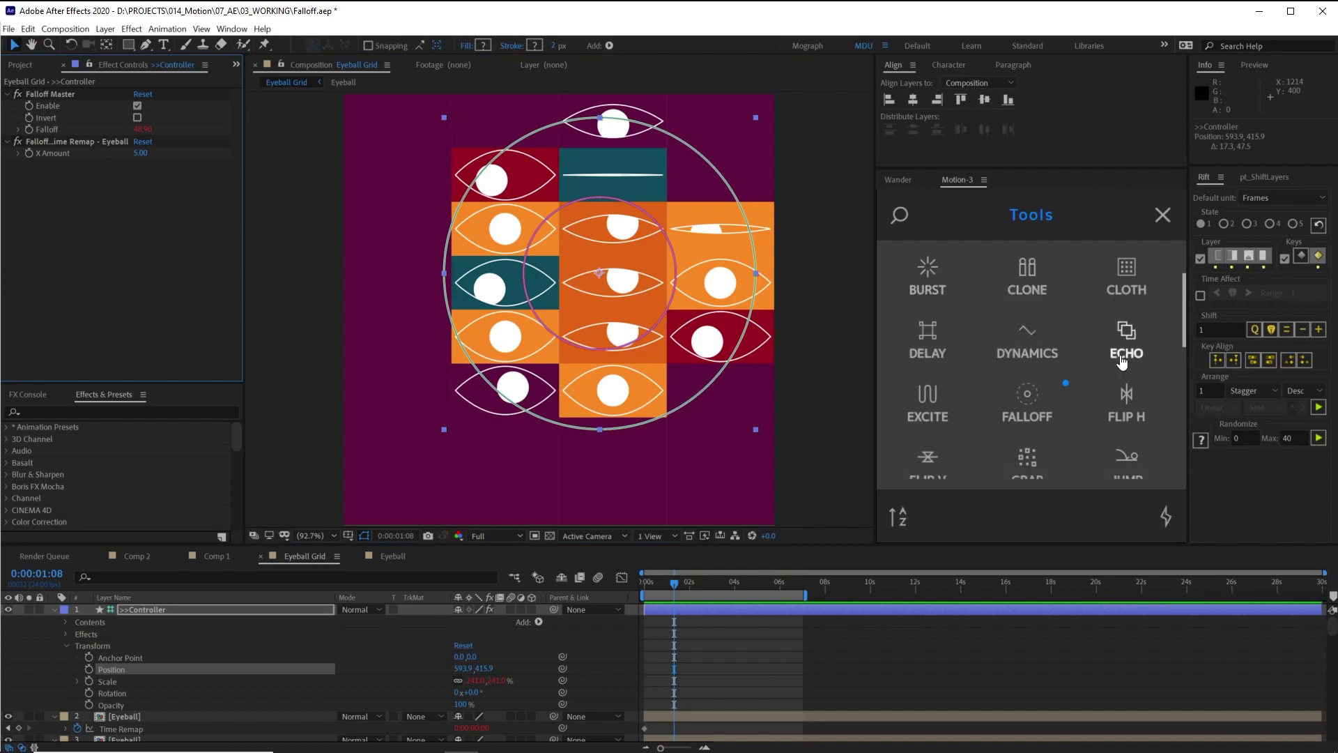
left_click(65, 633)
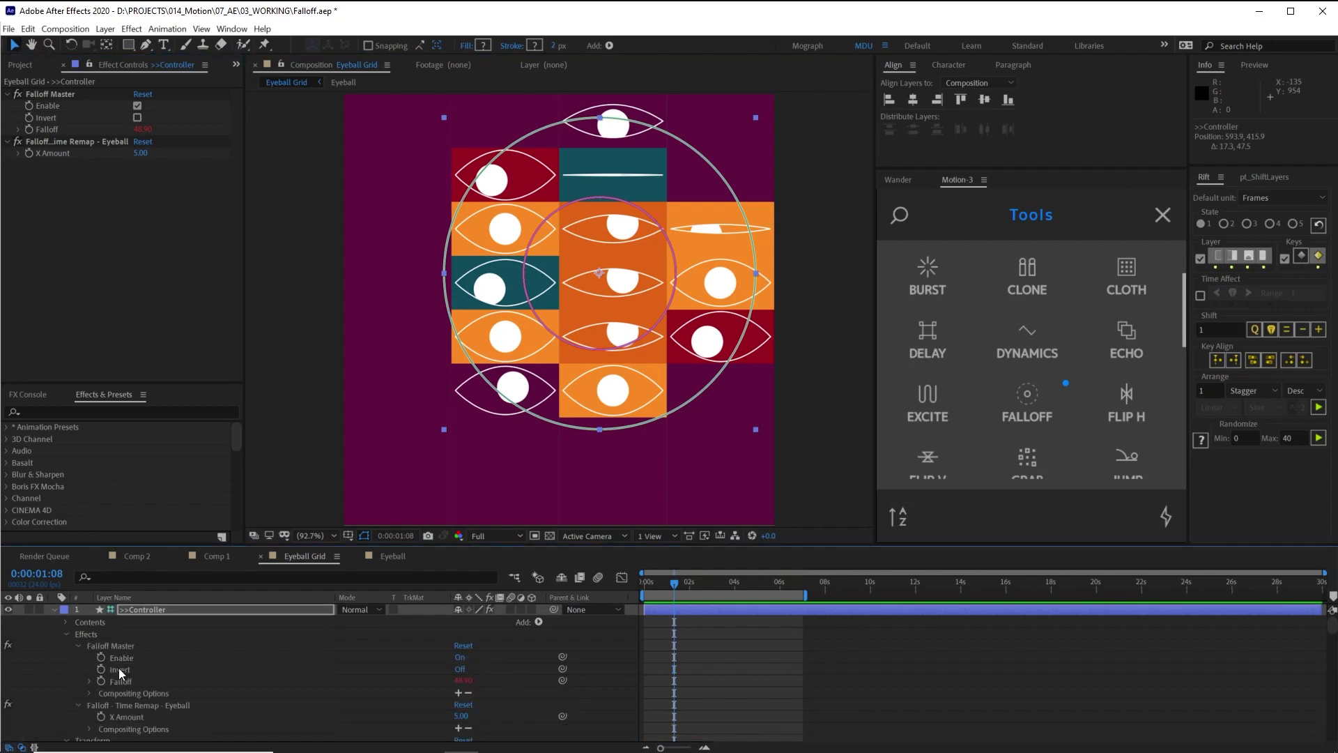
left_click(57, 152)
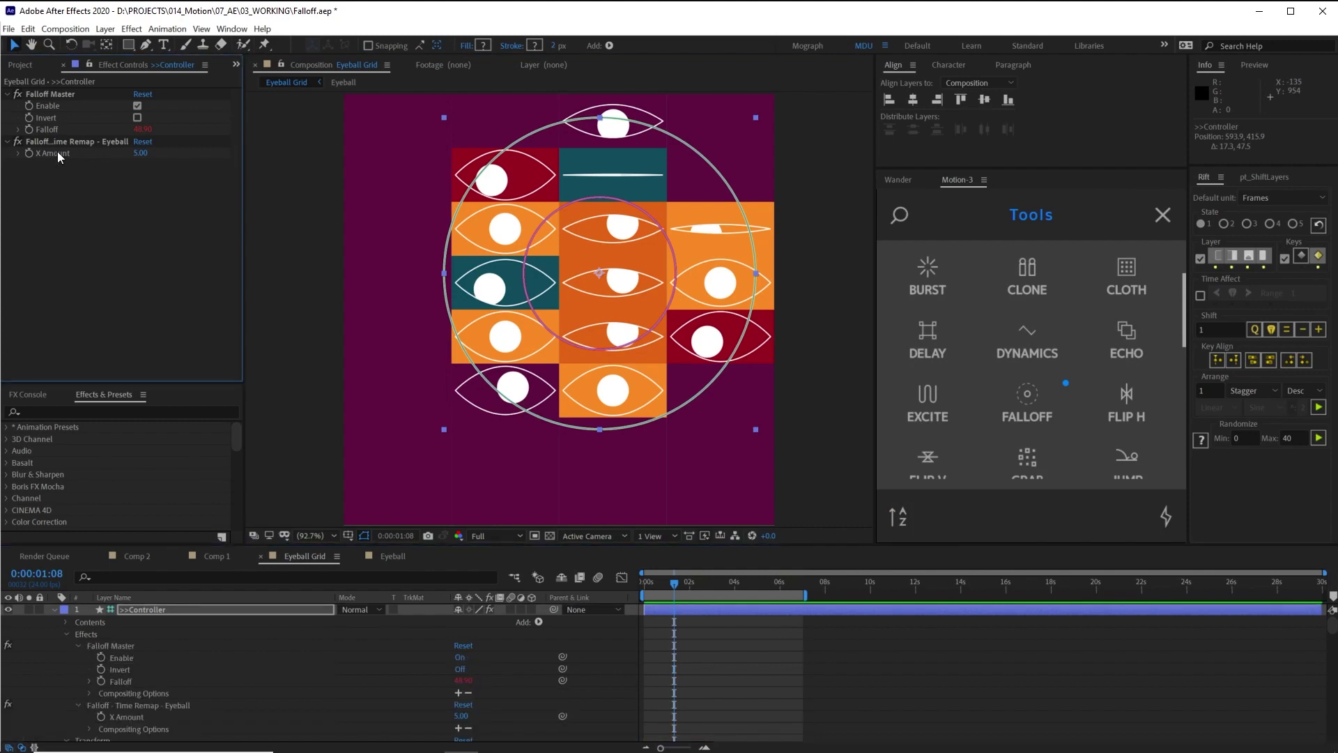
- Apply Motion 3's Dynamics to the X Amount property of the controller's Falloff - Time Remap - Eyeball effect
left_click(88, 681)
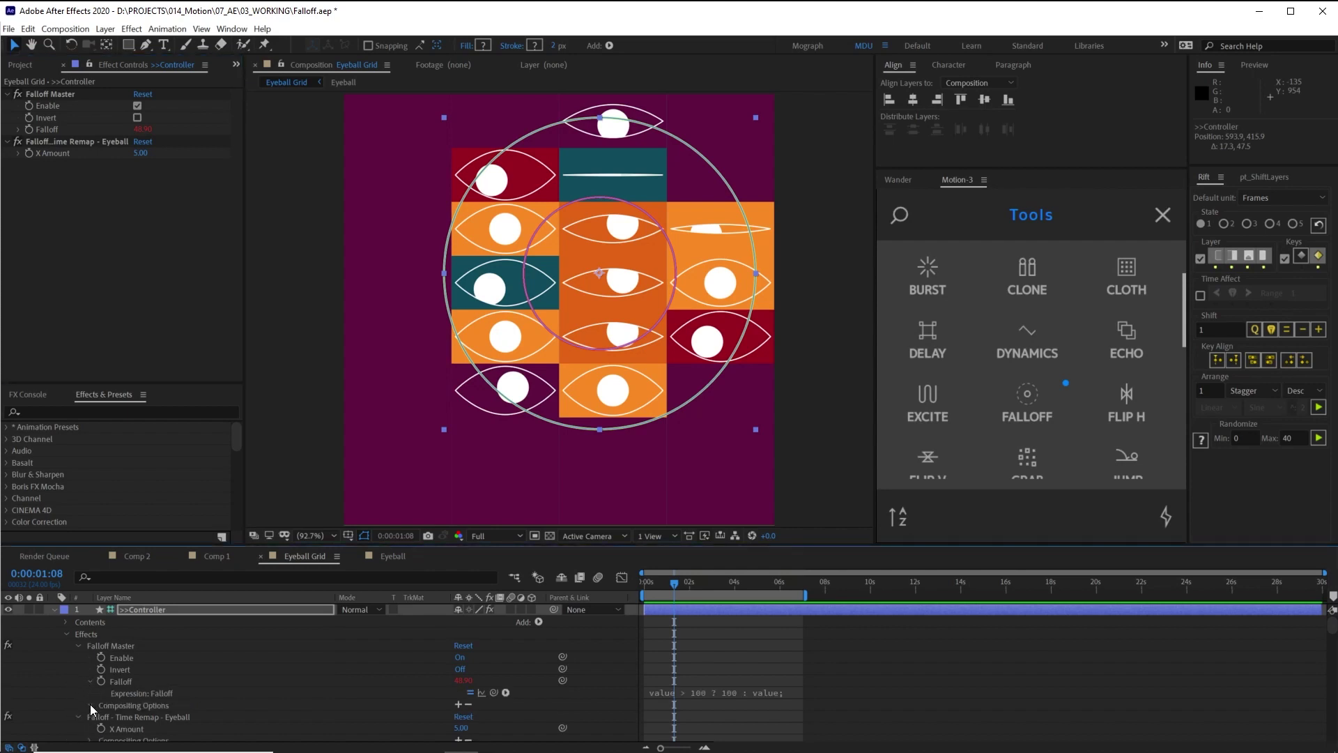
left_click(90, 704)
scroll(87, 655, "down", 1)
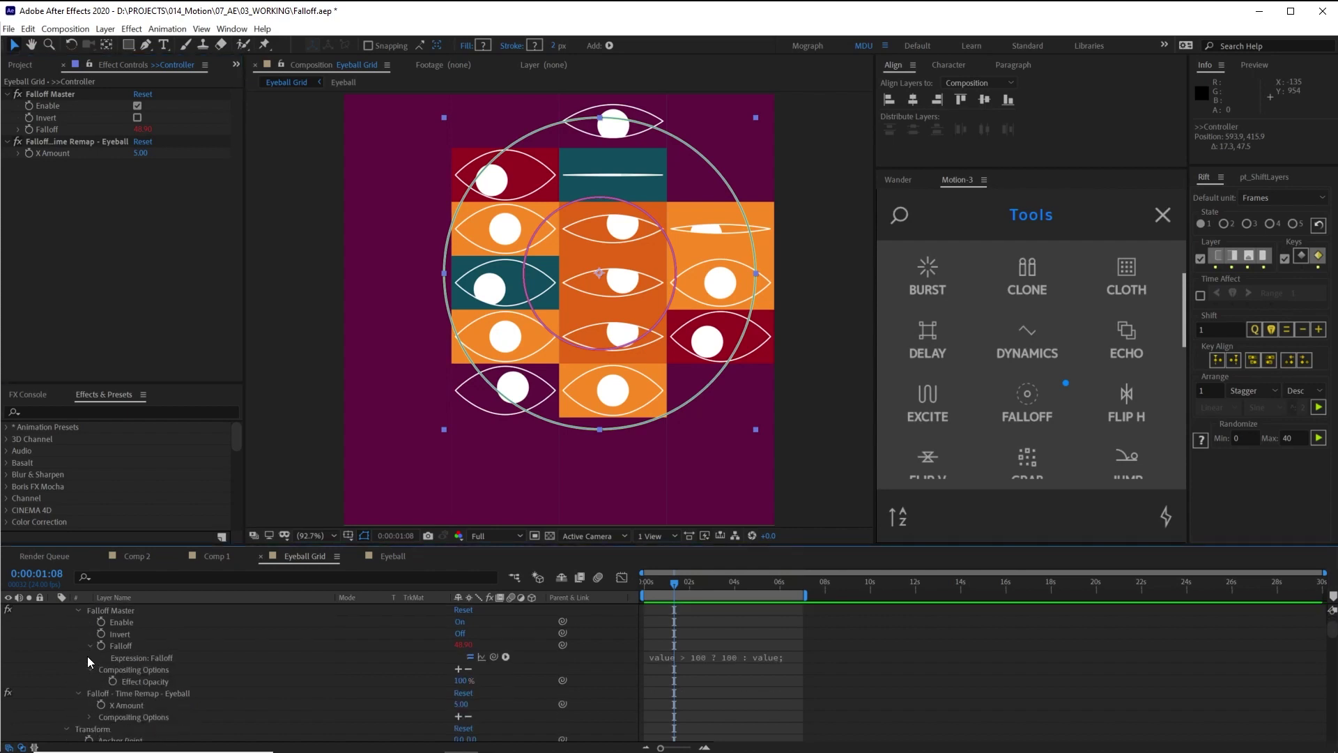
left_click(135, 708)
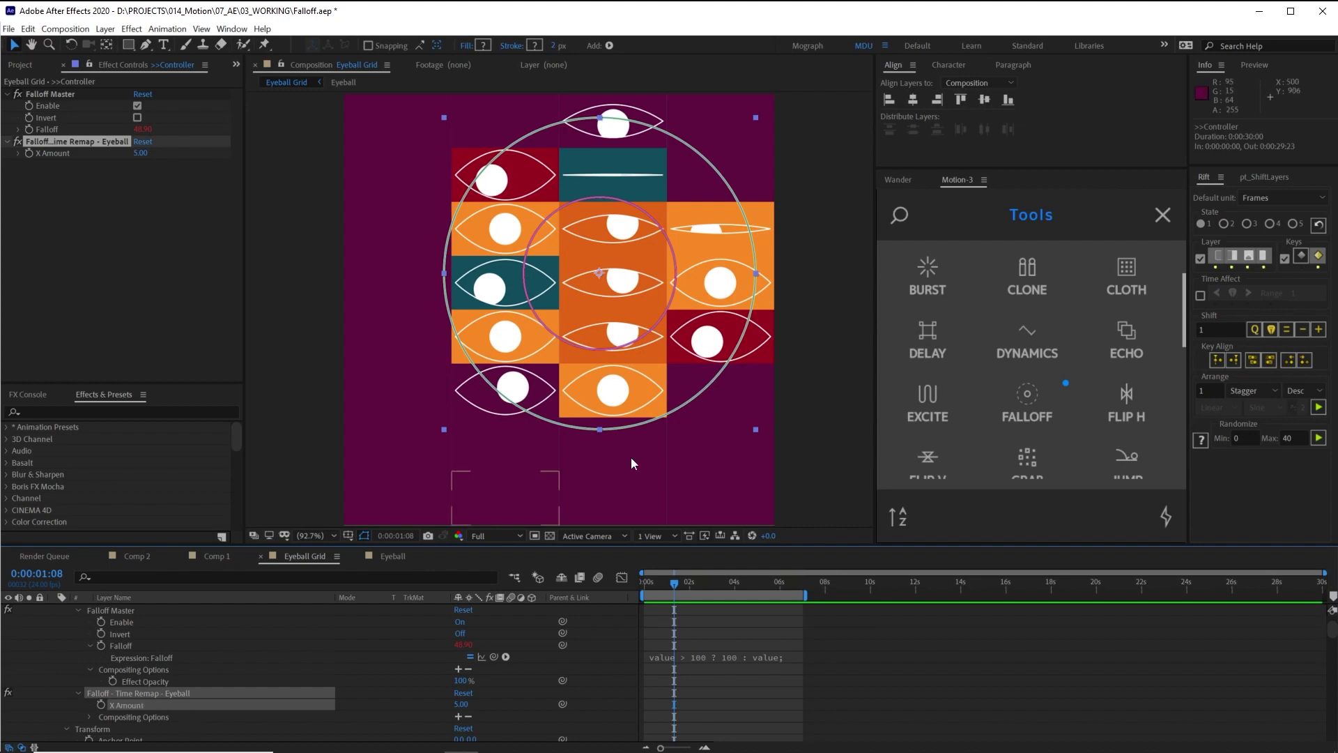
left_click(1042, 344)
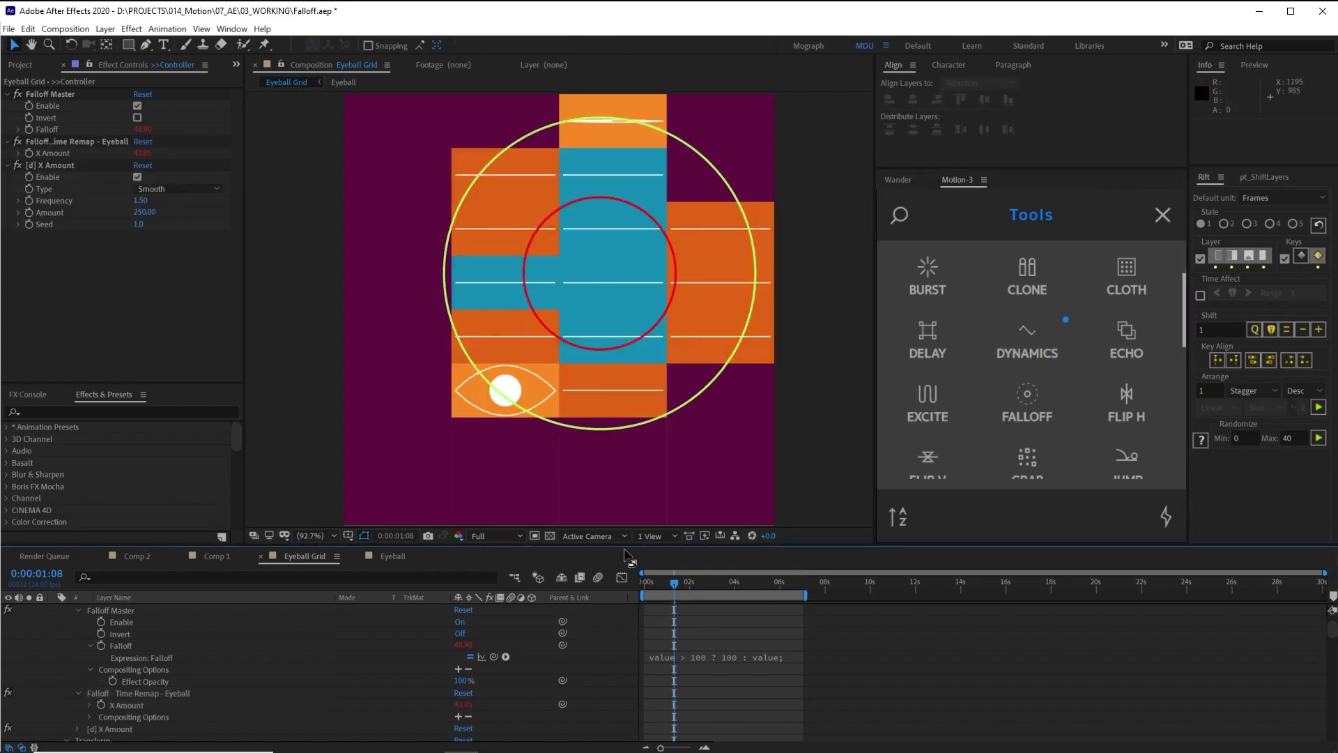
- Preview the eye grid's dynamic time remapping, restarting playback from near the beginning of the composition
key("space")
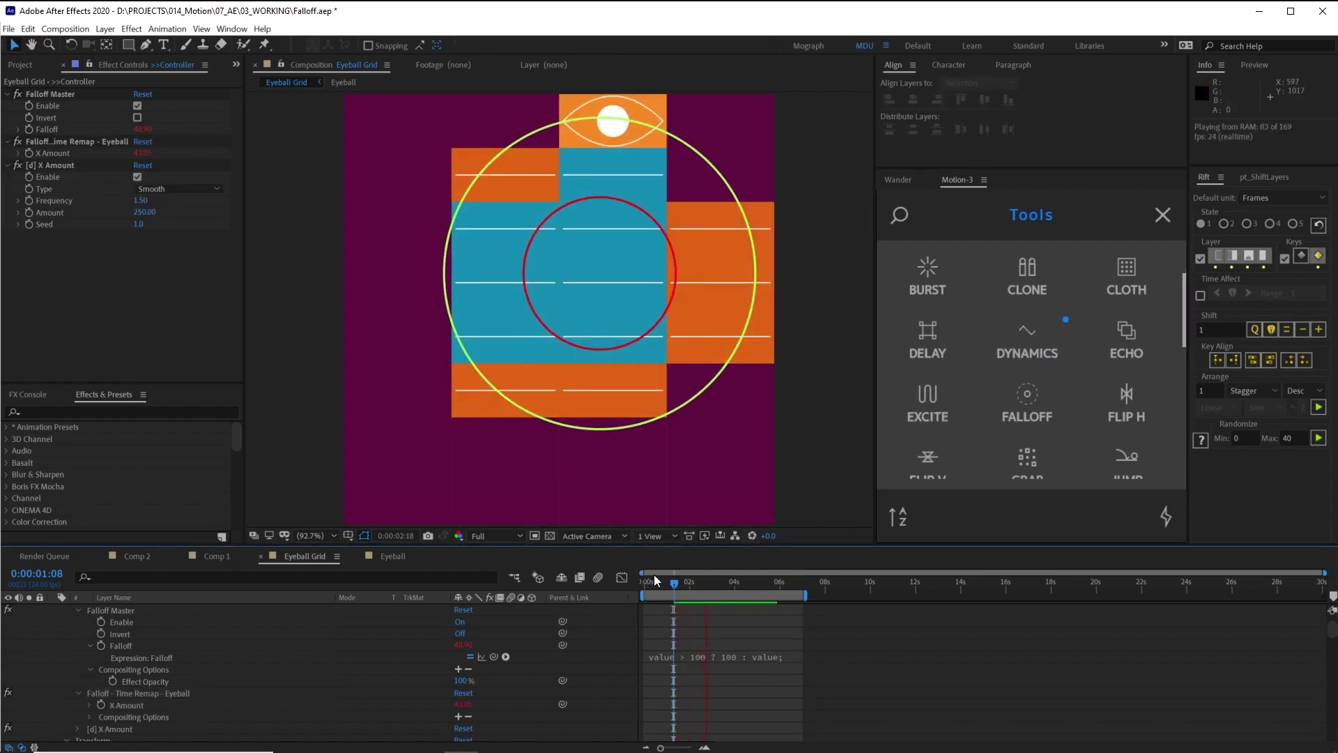
left_click_drag(676, 587, 654, 587)
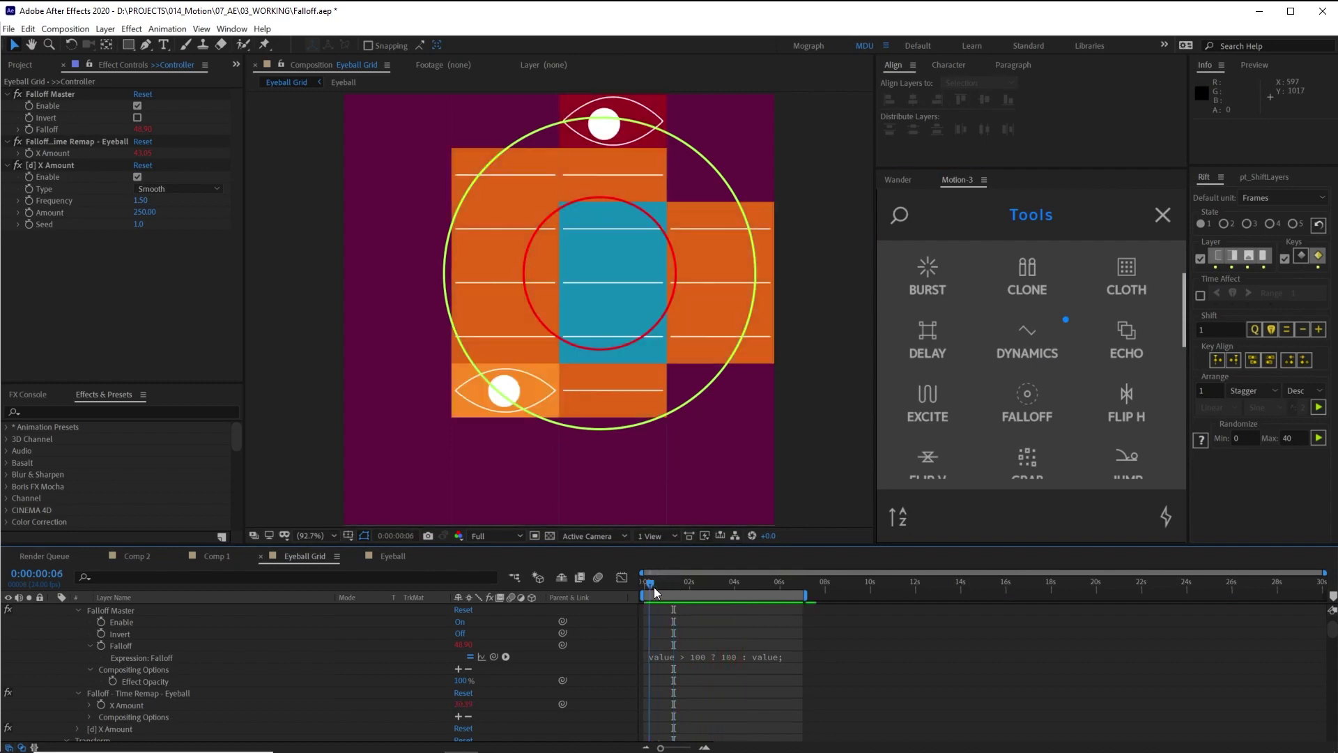
key("space")
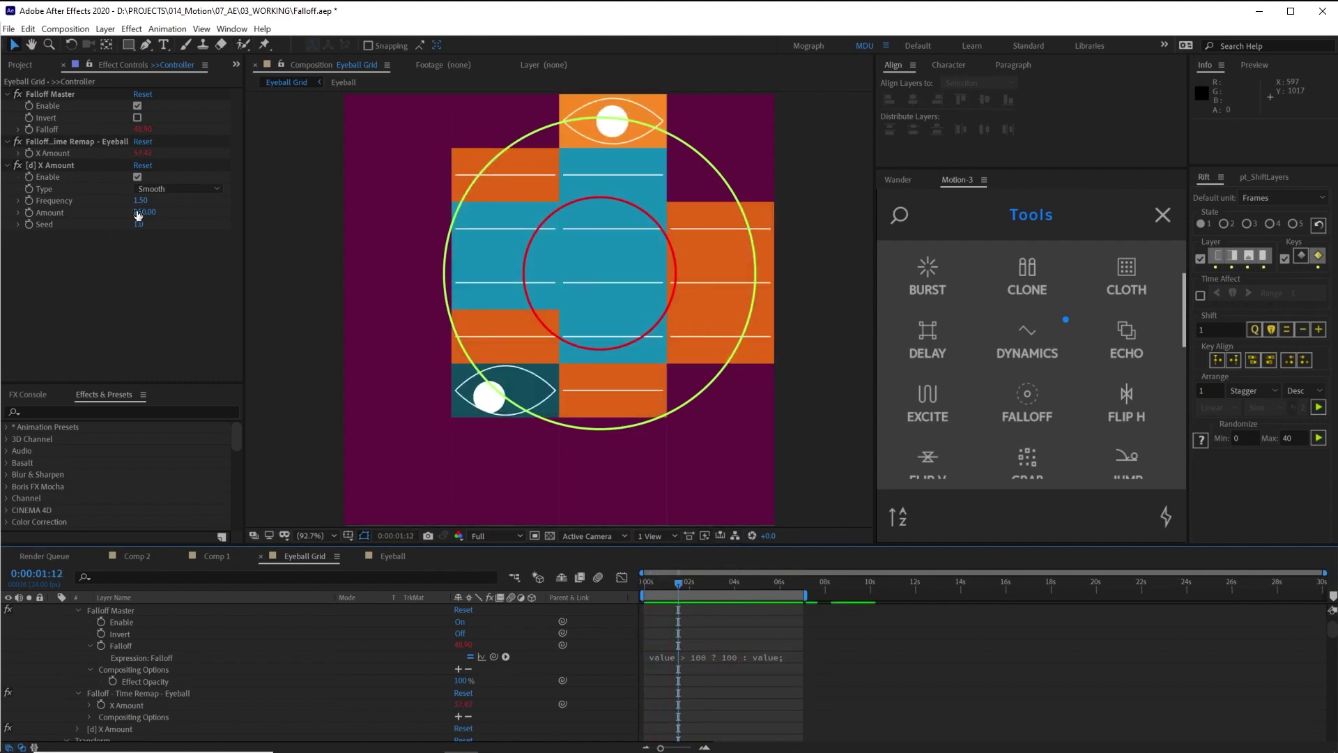
- Set the X Amount dynamics to Amount 3 and Frequency 1, and preview the animation from the start
left_click(147, 213)
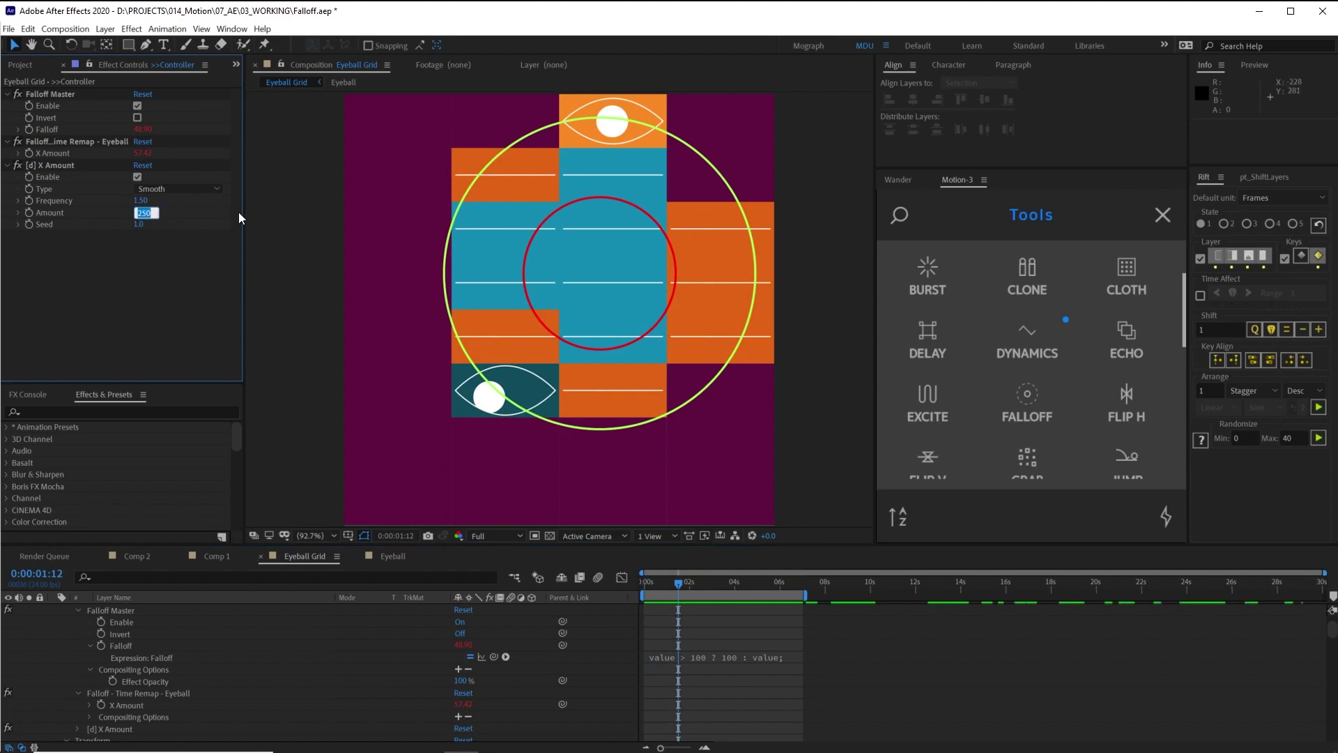
type("3")
key("Return")
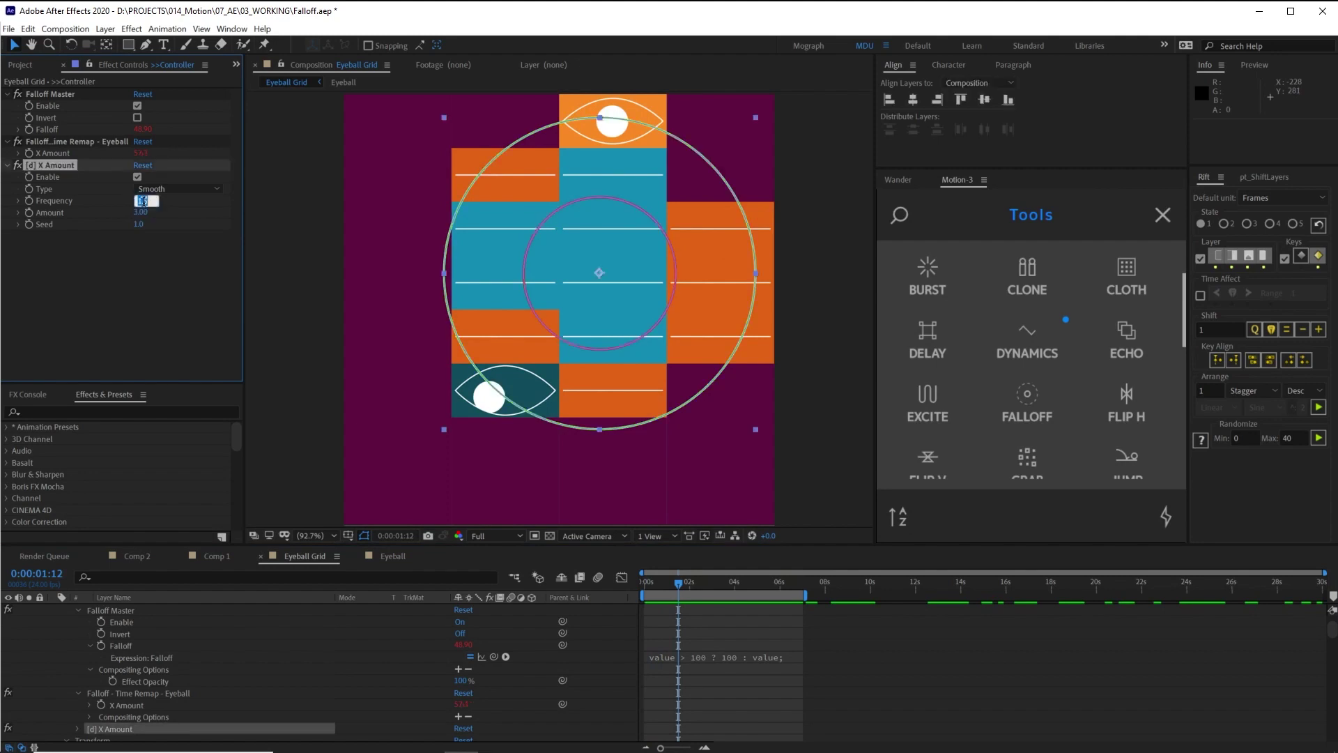
left_click_drag(678, 584, 633, 591)
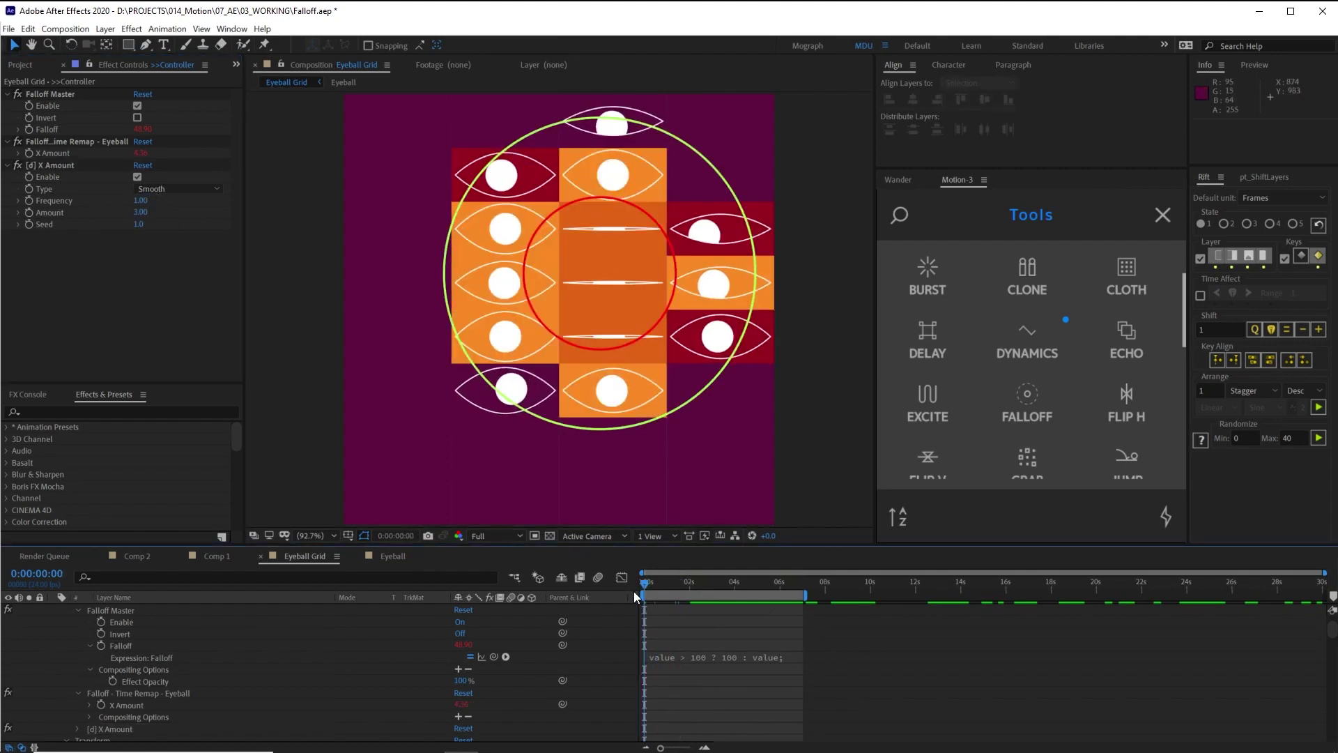
key("space")
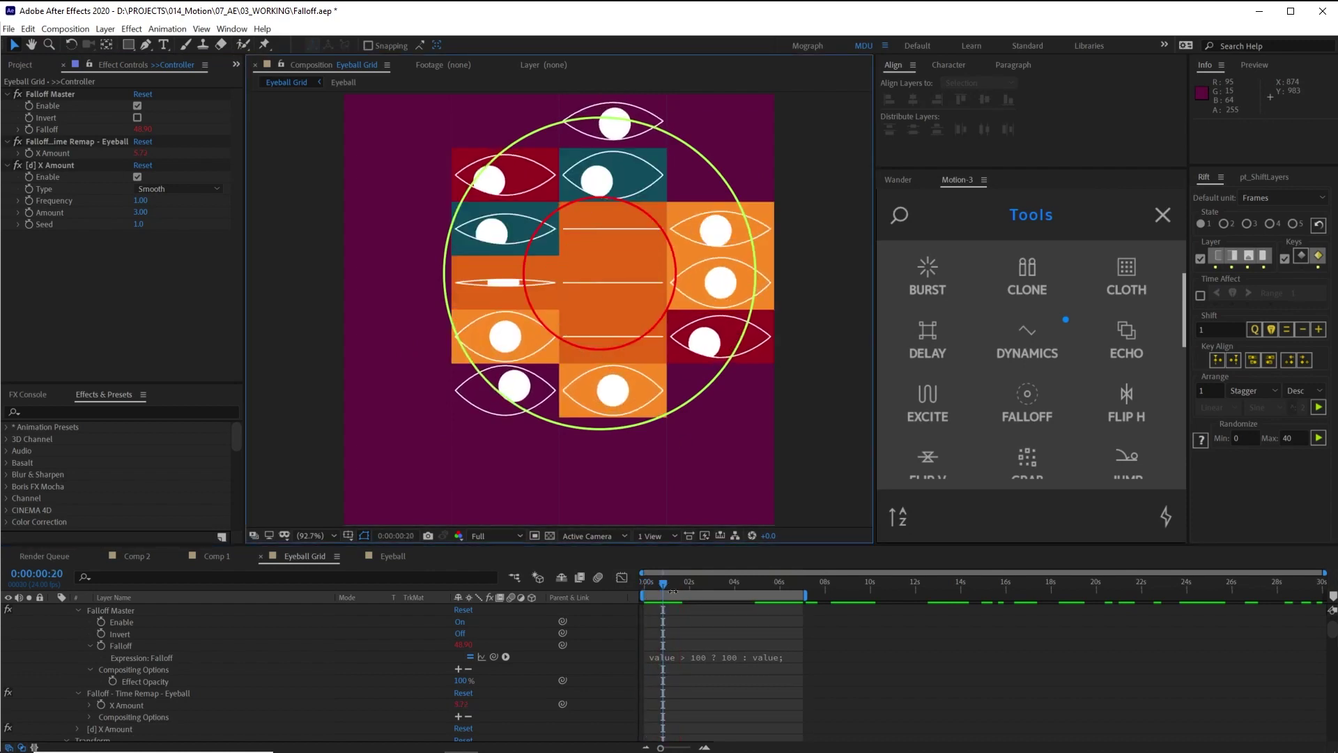
- Reveal the controller's Position property and apply Motion 3's Dynamics to it
left_click(609, 319)
scroll(132, 702, "up", 1)
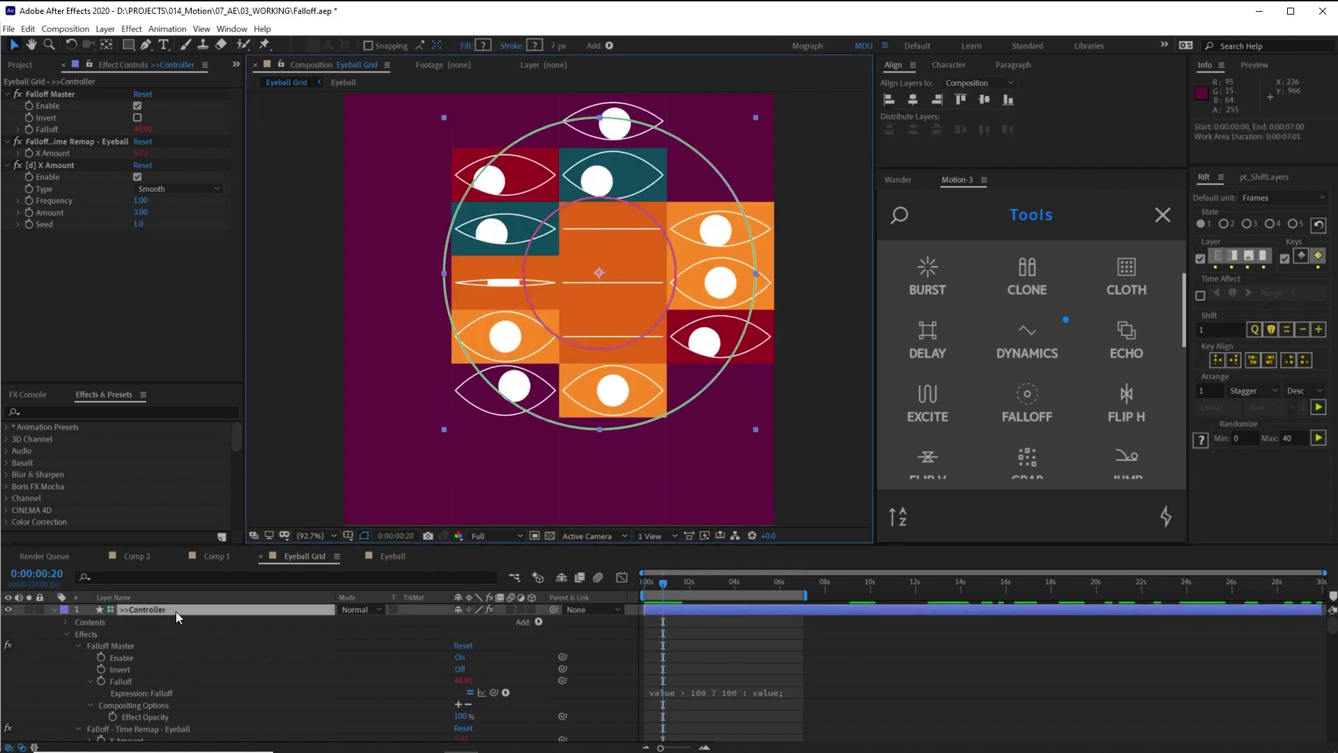
key("p")
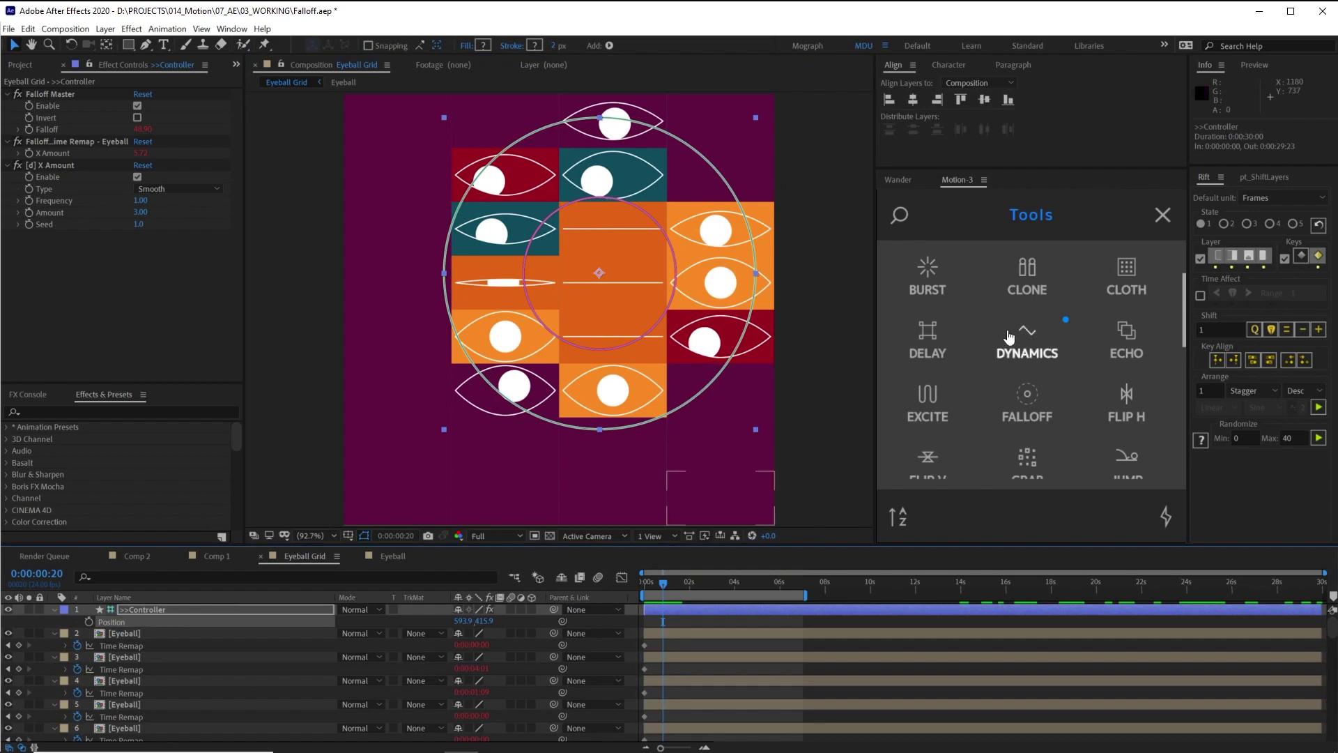
left_click(1038, 353)
left_click(673, 628)
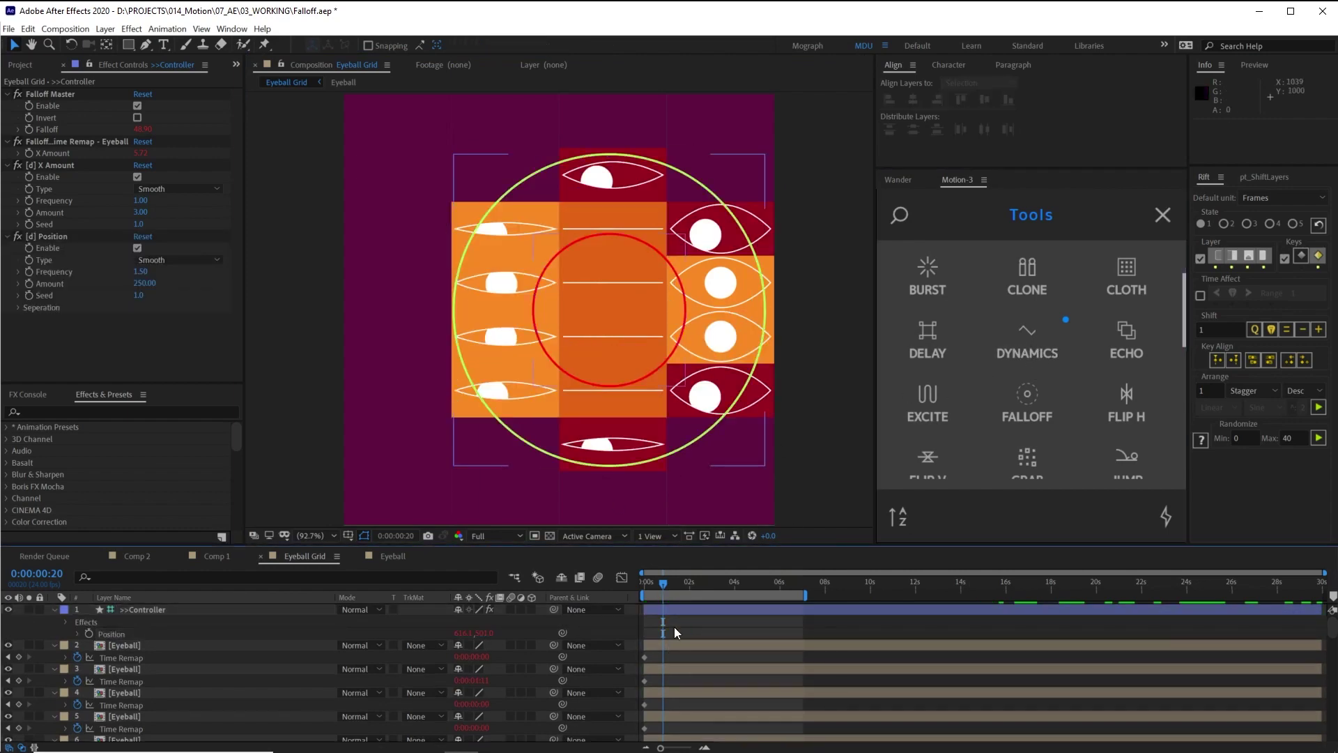
- Preview the controller's dynamic movement over the eye grid and scrub through the timeline around 0:00:02:15
key("space")
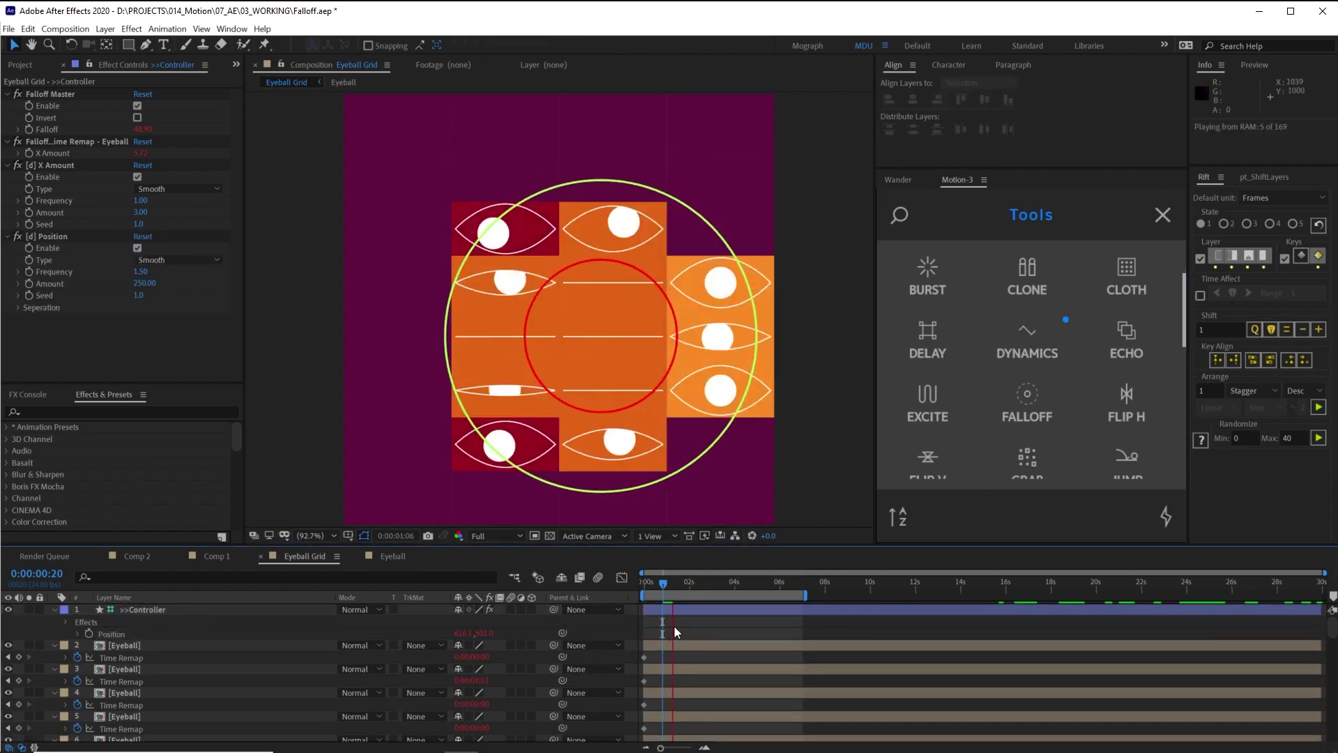
left_click(702, 584)
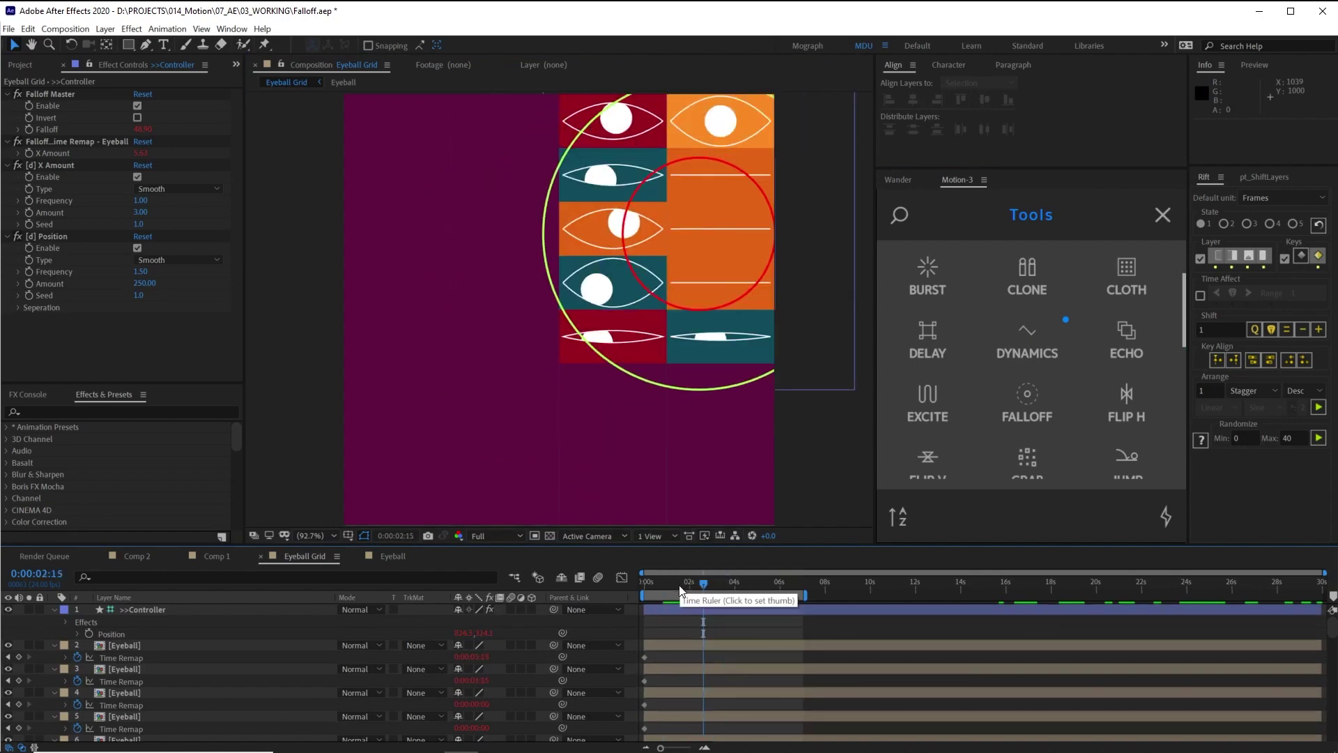
left_click_drag(681, 590, 718, 587)
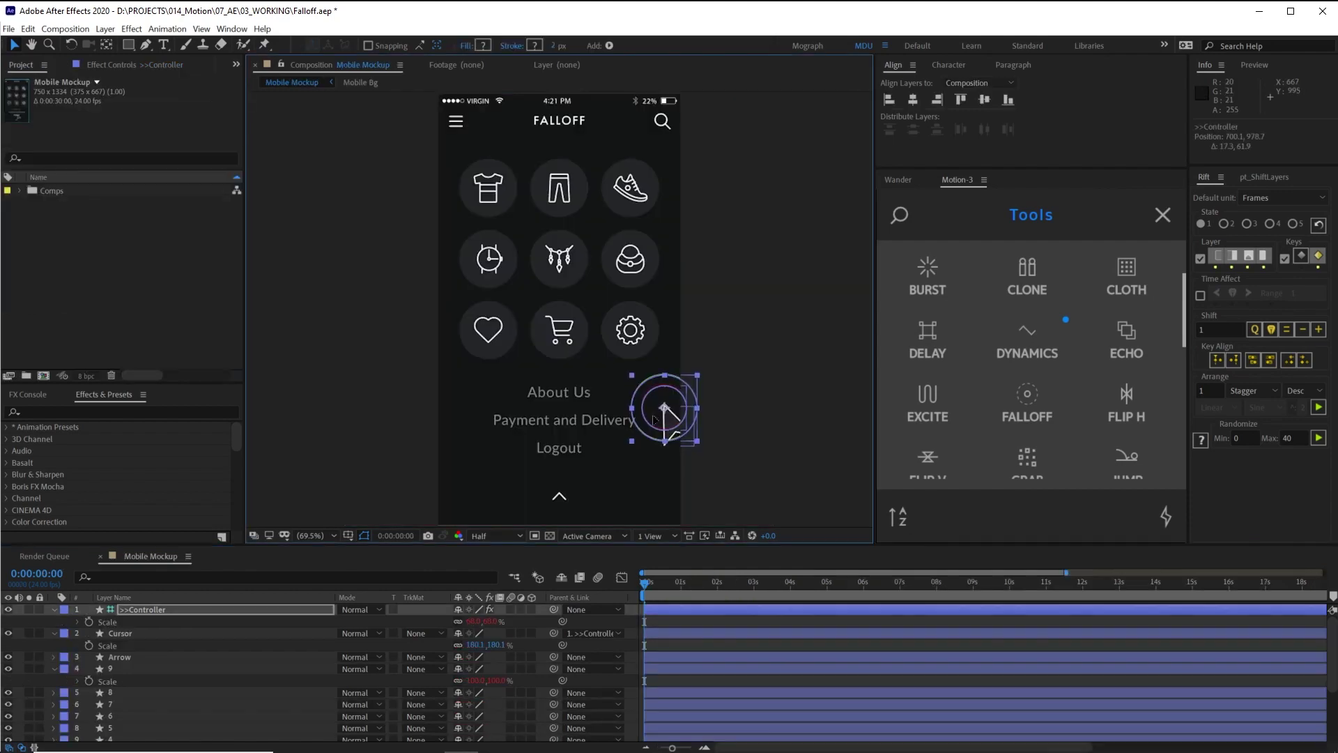
- Move the controller in the Mobile Mockup composition across the menu texts and icons to about 152, 678
left_click_drag(665, 388, 560, 447)
left_click_drag(458, 416, 503, 244)
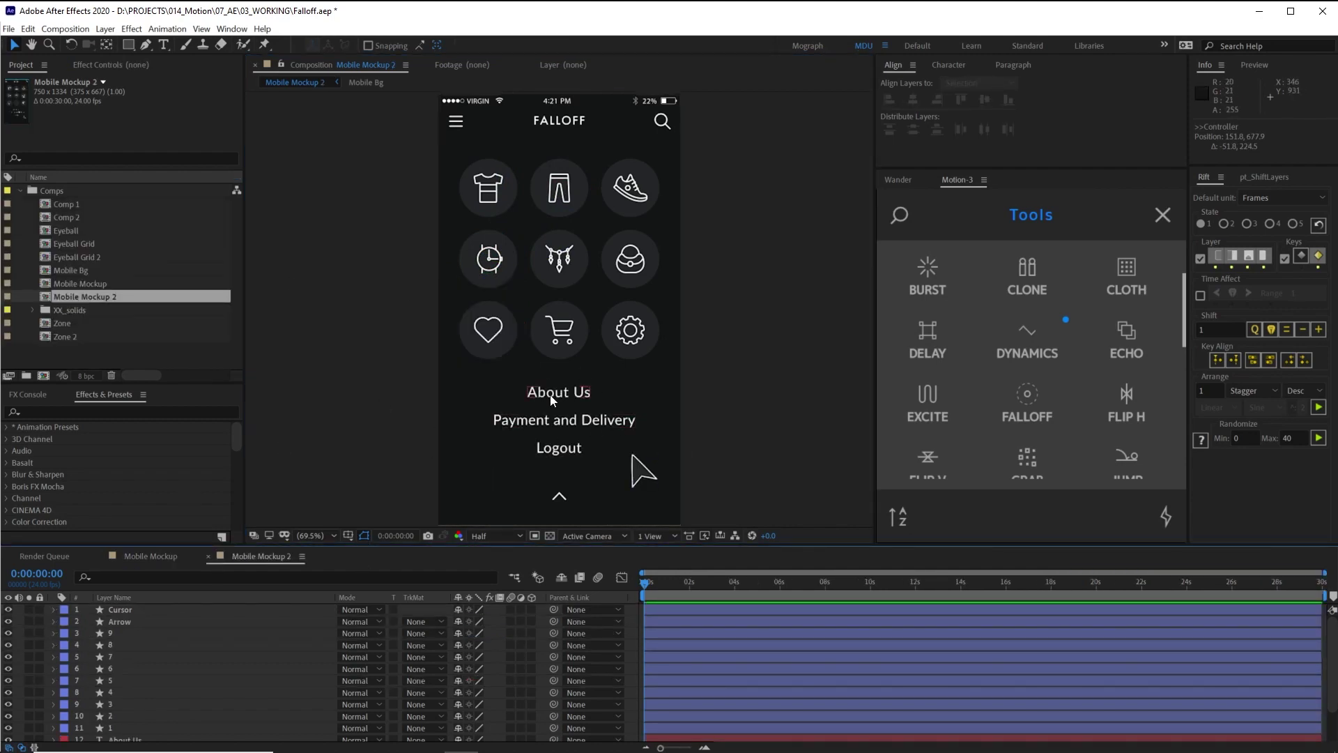
- Select the About Us, Payment and Delivery, and Logout text layers in Mobile Mockup 2
left_click(550, 394)
scroll(218, 662, "down", 3)
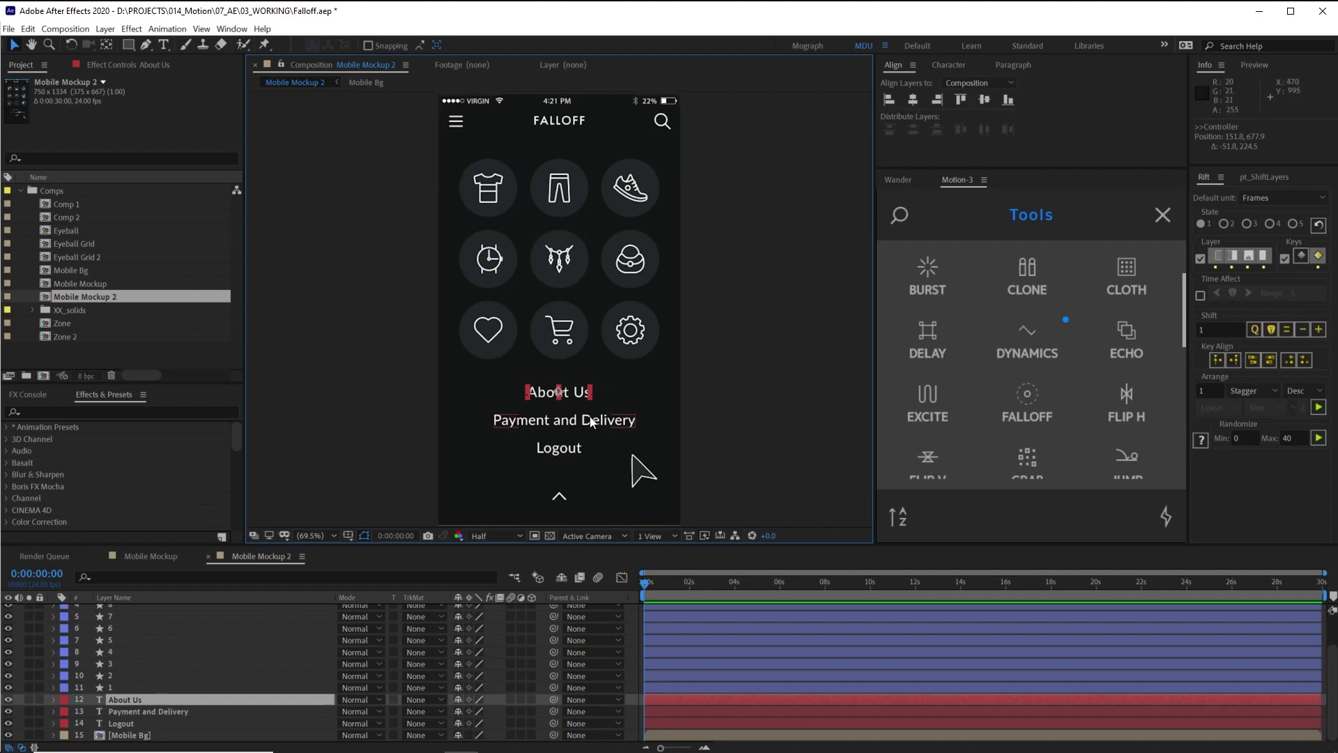
left_click(561, 421)
left_click(558, 453)
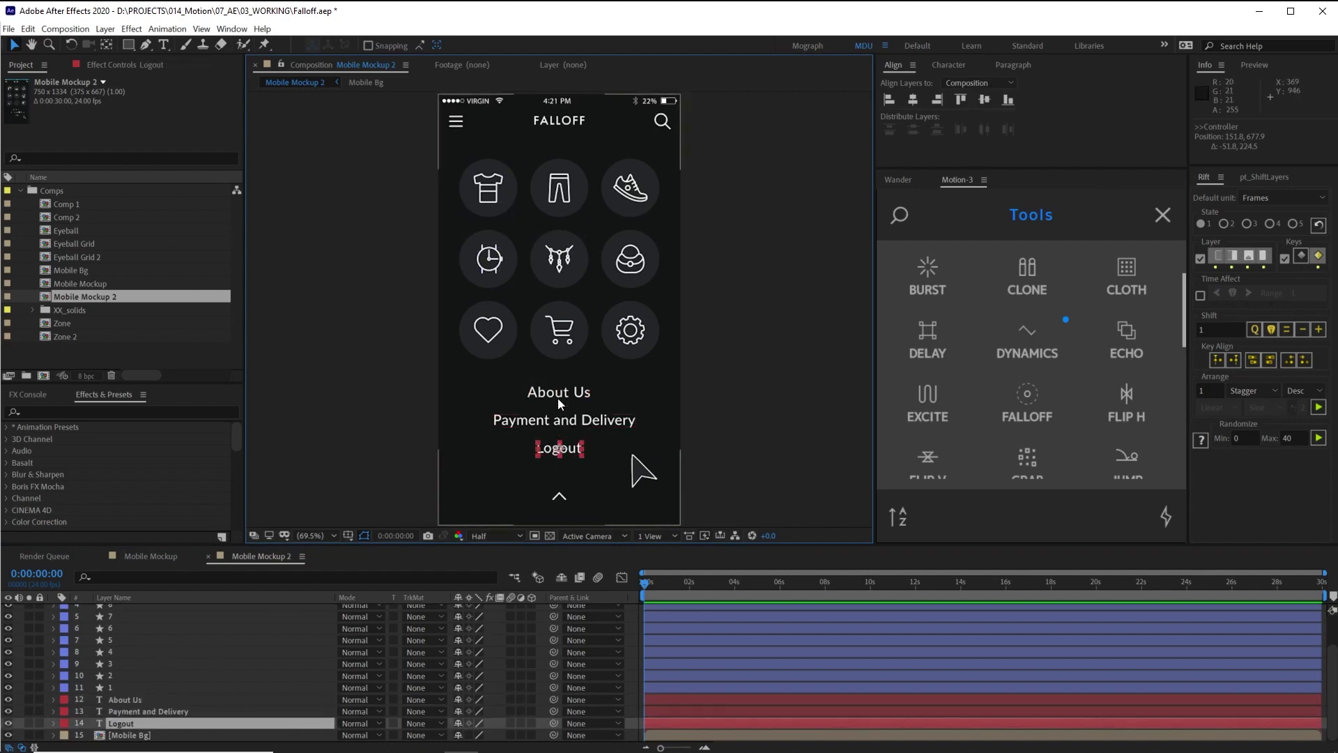
left_click(120, 699)
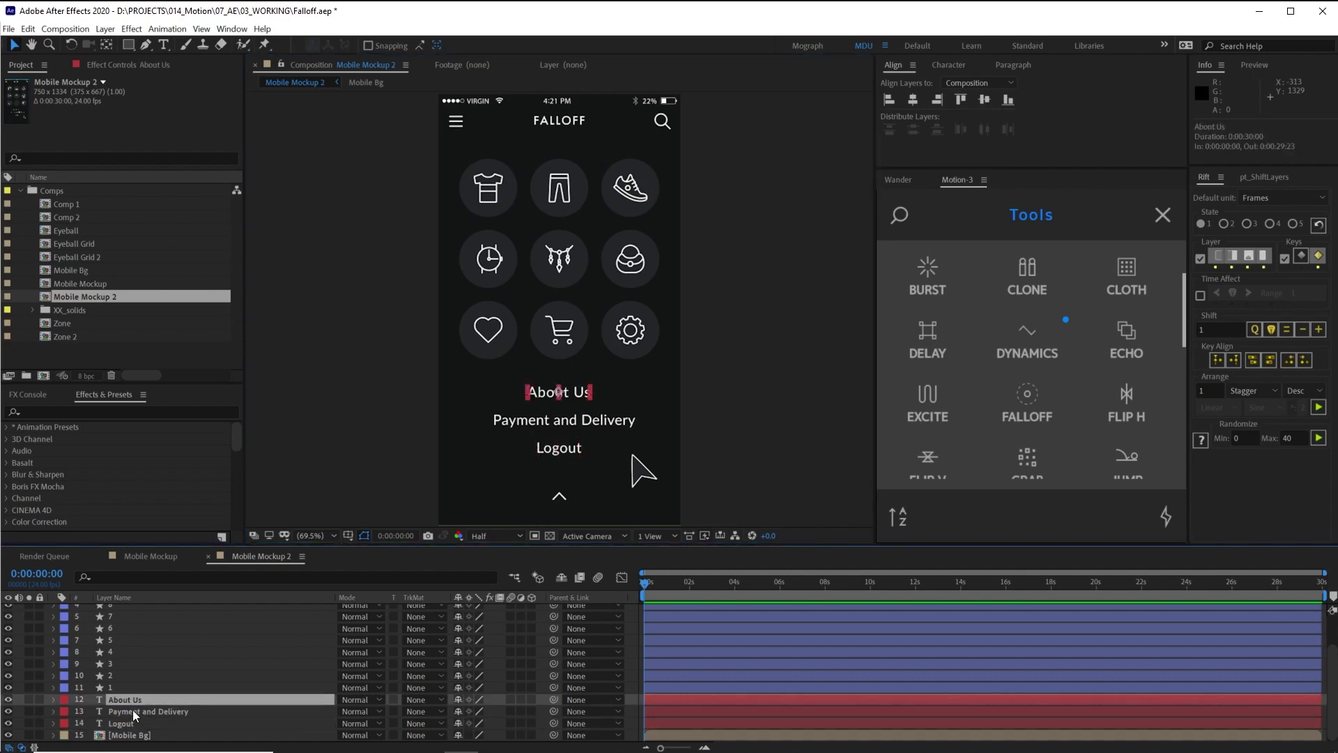
left_click(132, 710, "ctrl")
left_click(136, 721, "ctrl")
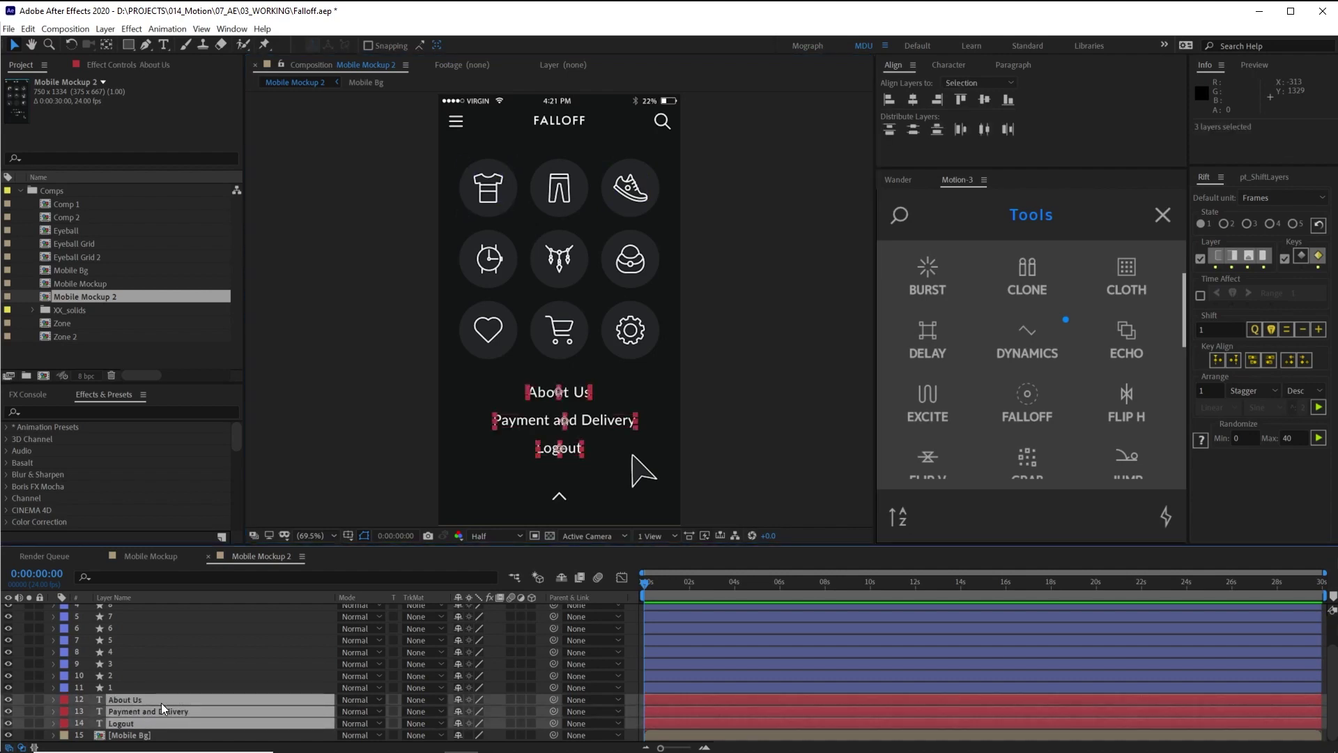
- Apply Falloff to the About Us, Payment and Delivery, and Logout text layers using About Us's Scale and Opacity properties
left_click(152, 688)
left_click(137, 699)
key("s")
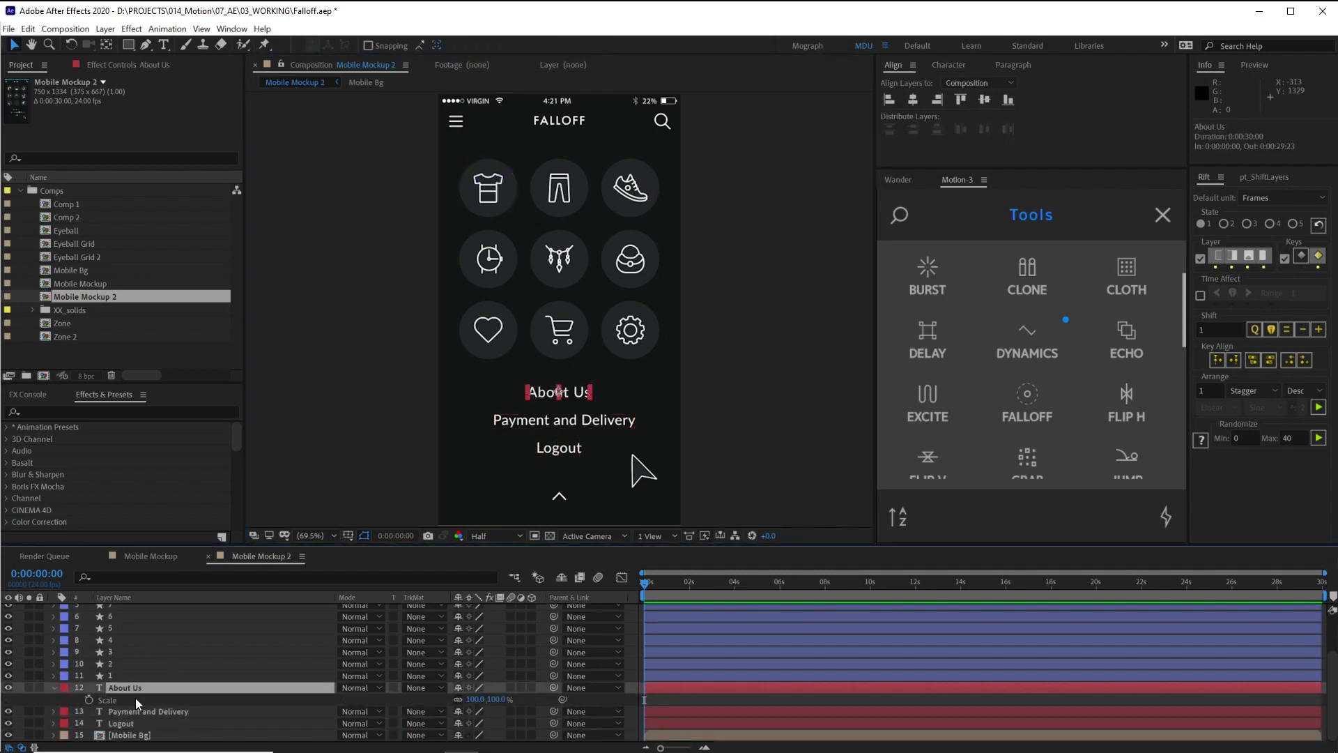
left_click(120, 698)
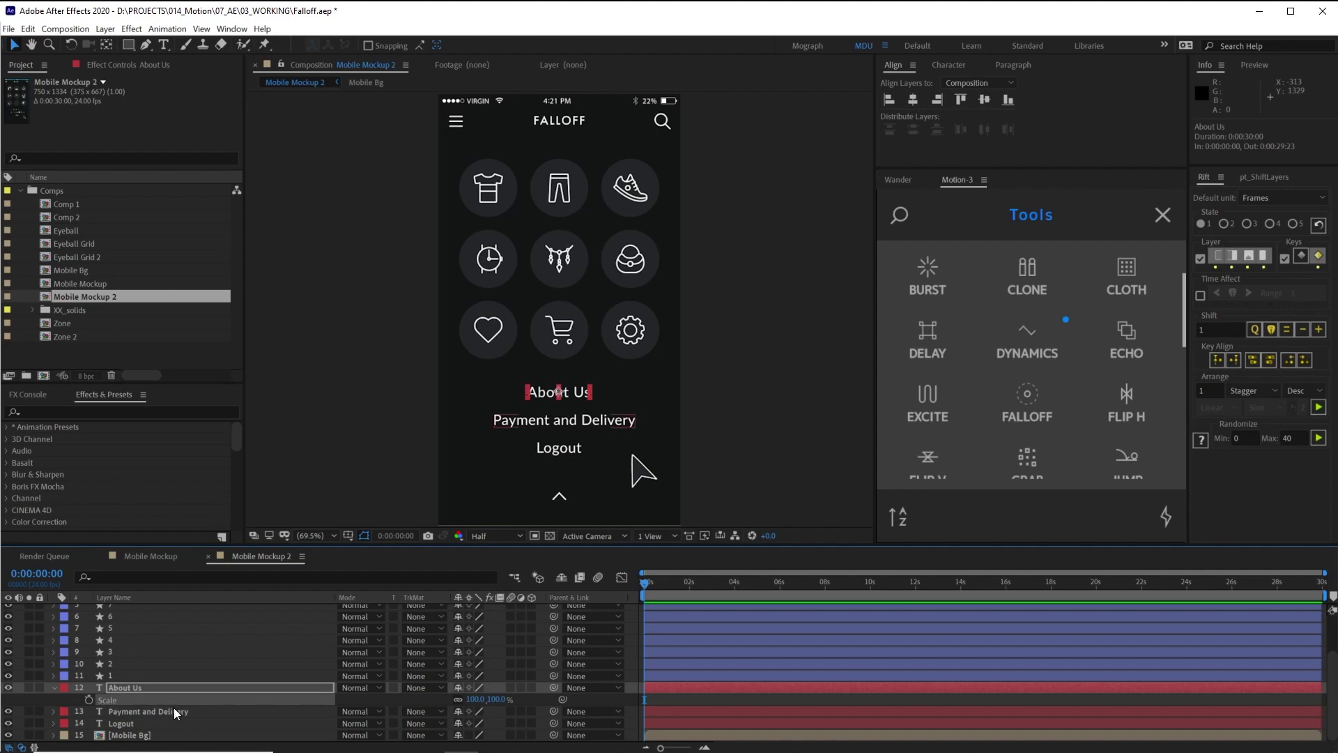
key("shift+t")
scroll(154, 711, "down", 1)
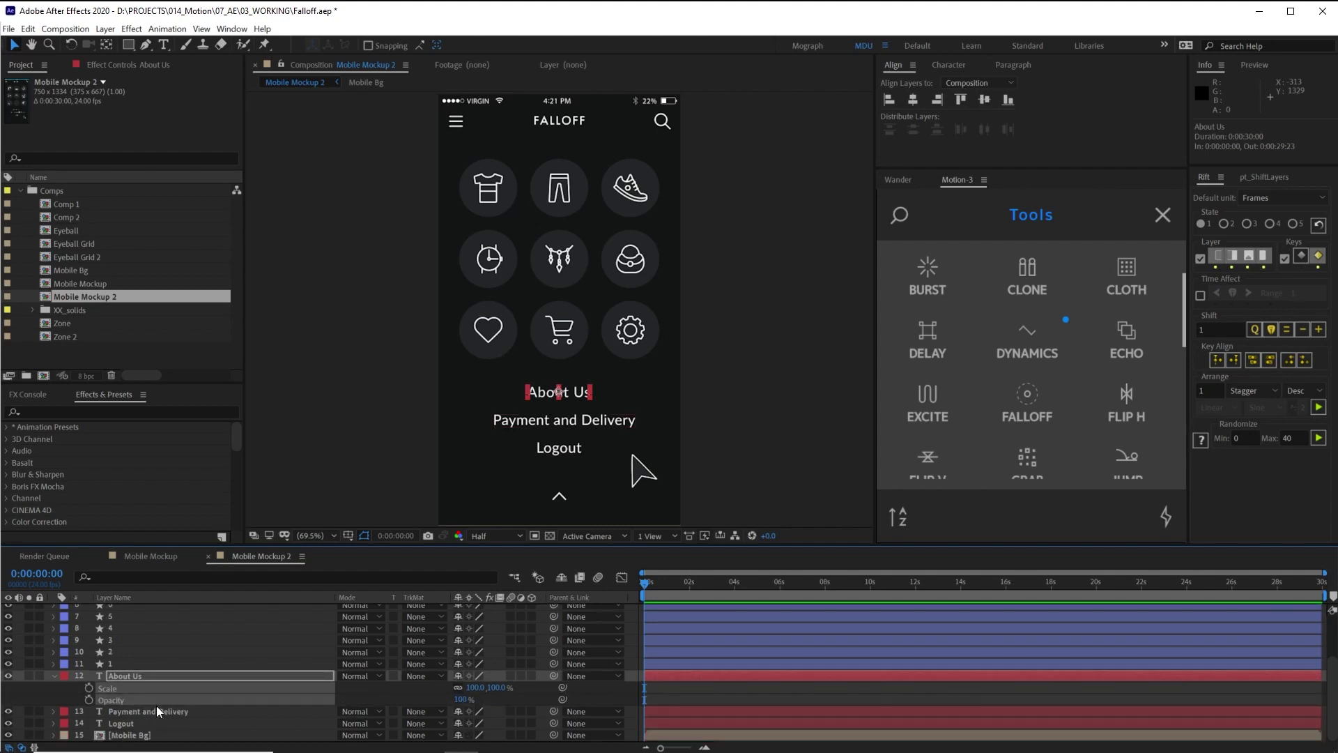
left_click(131, 725, "shift")
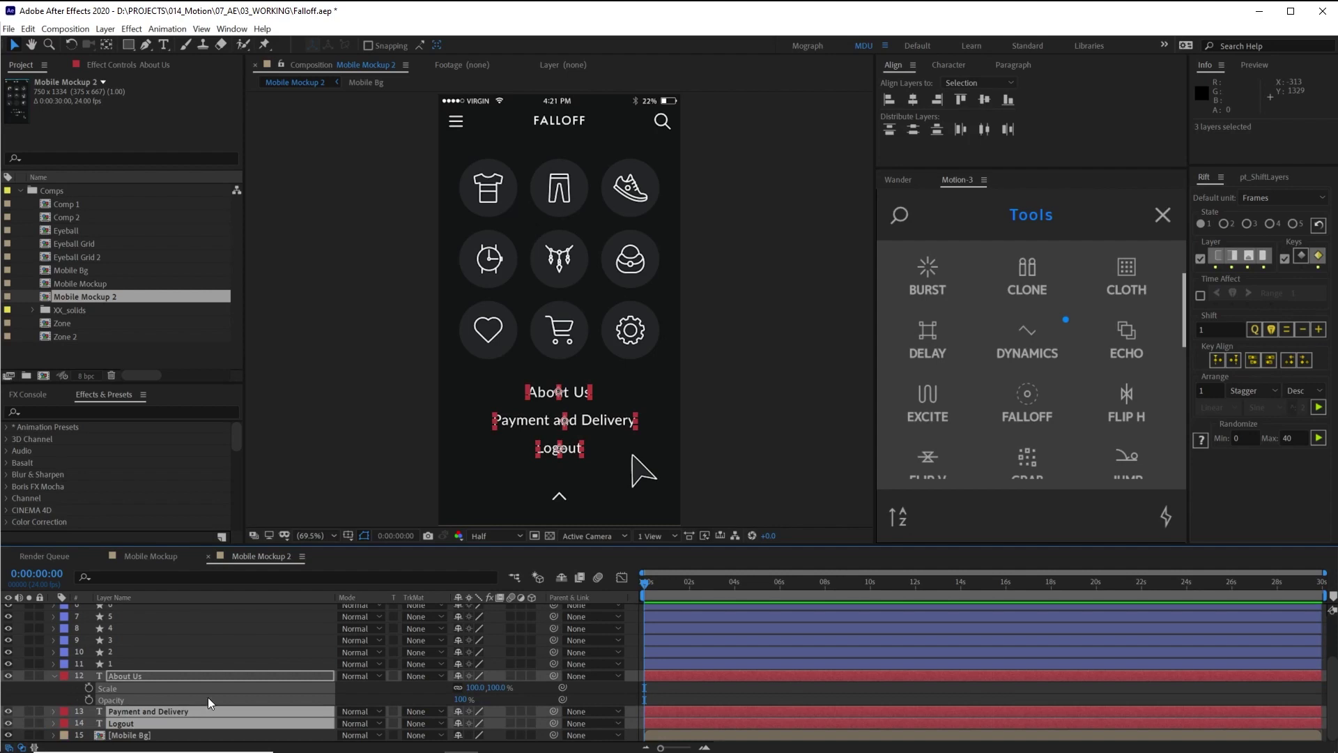
left_click(1028, 397)
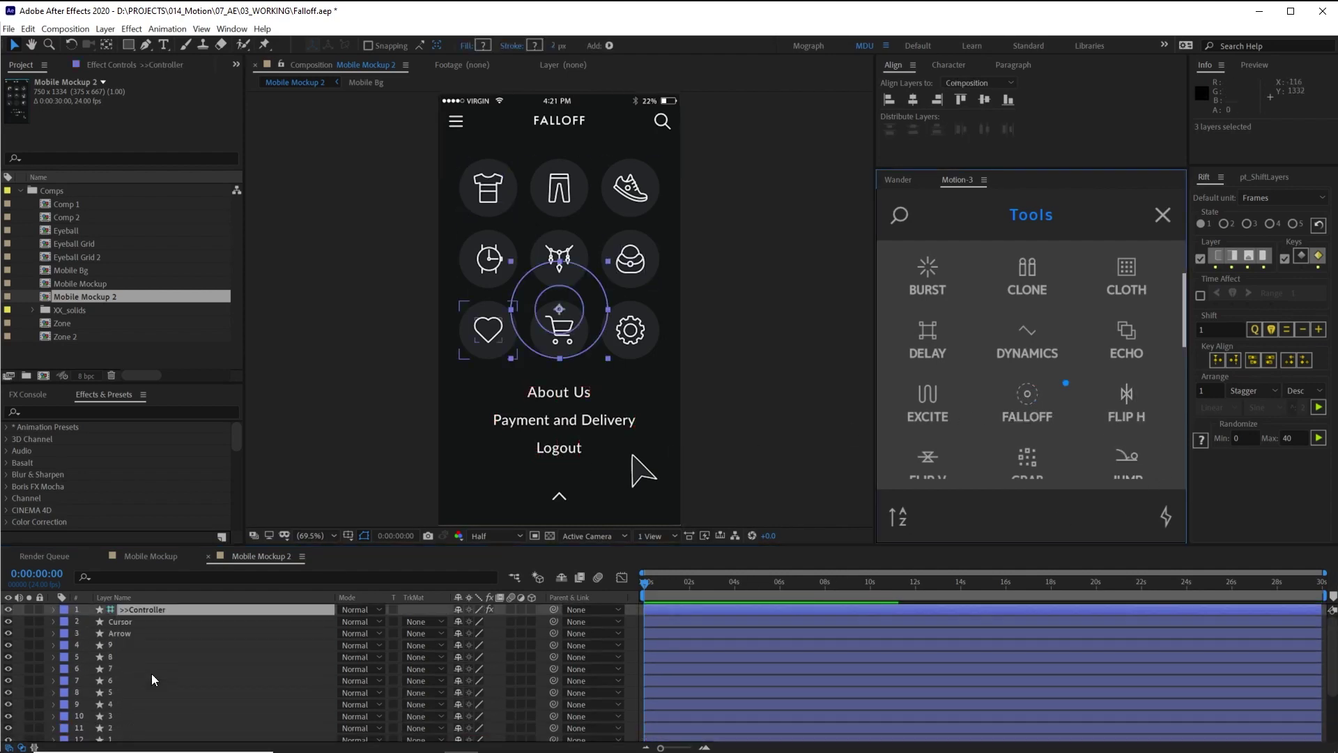
- Move the new controller over About Us to about 388, 913 and set Falloff - Scale's X Amount to 25
left_click_drag(558, 317, 561, 397)
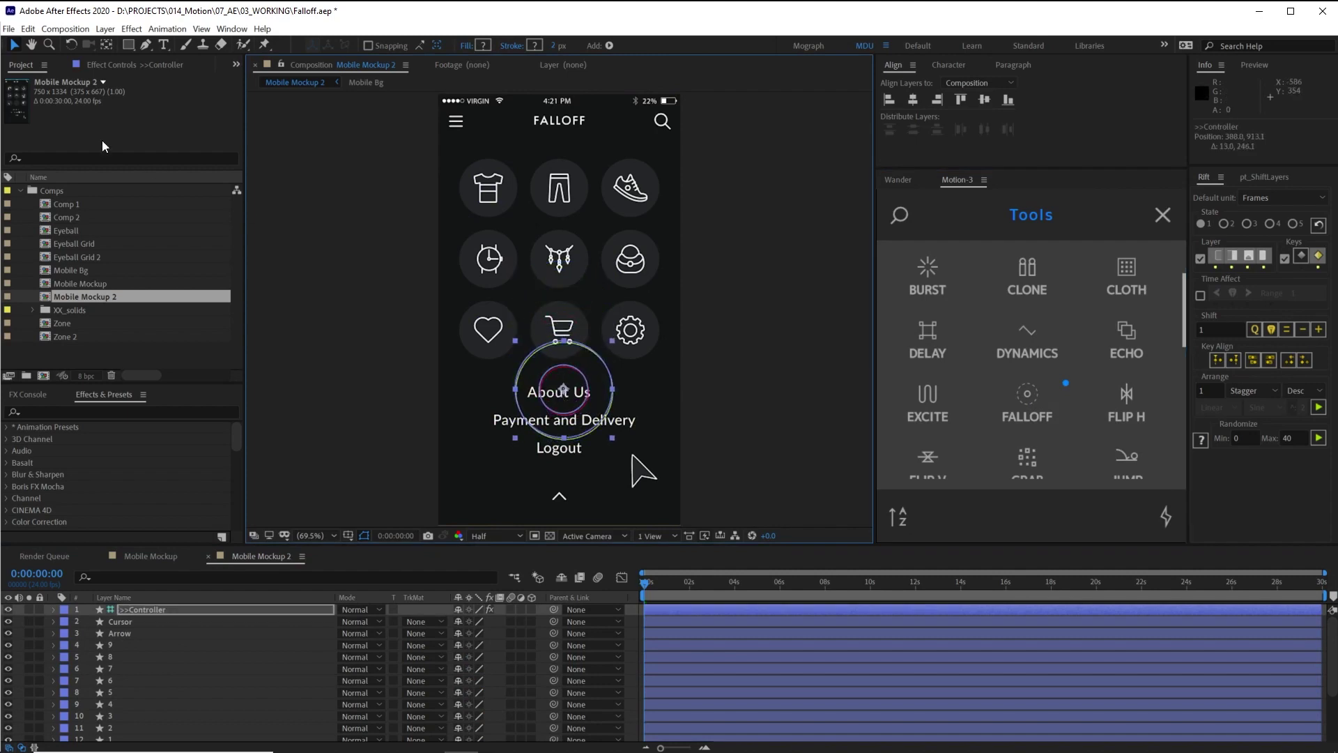
left_click(115, 65)
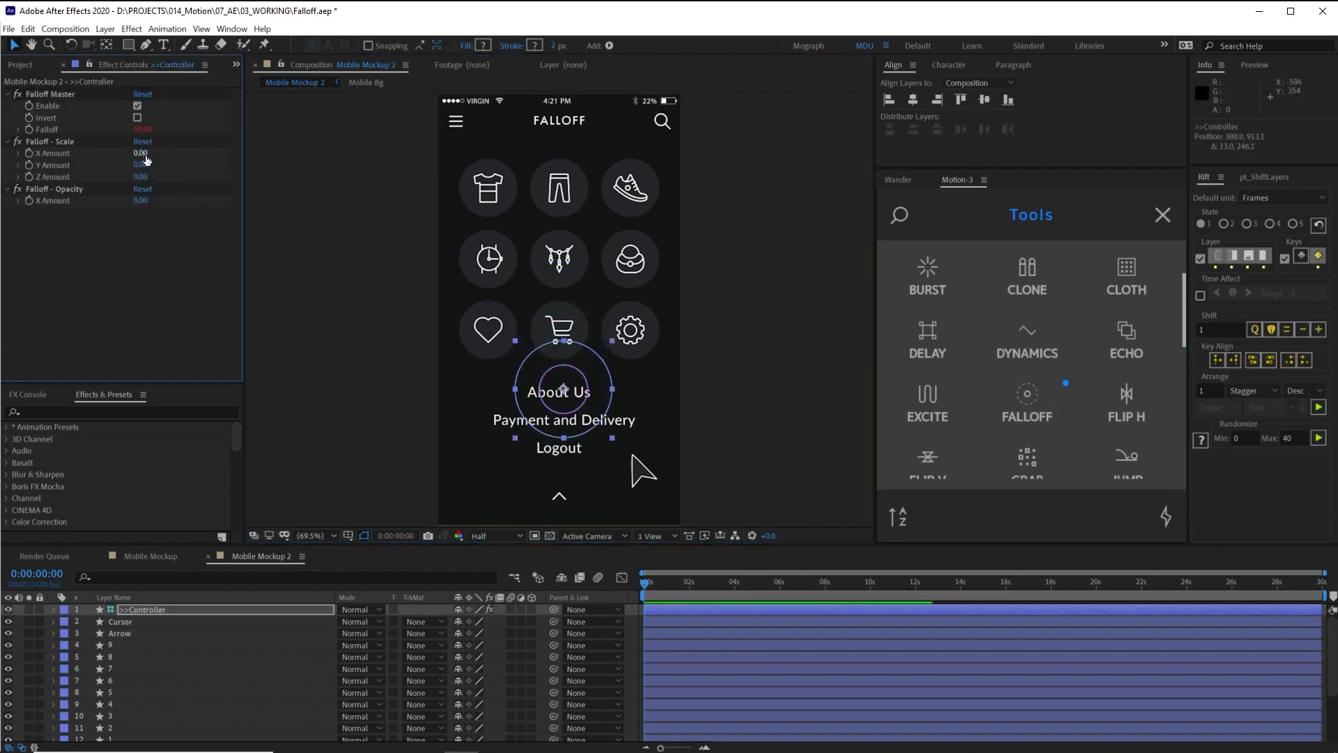
type("40")
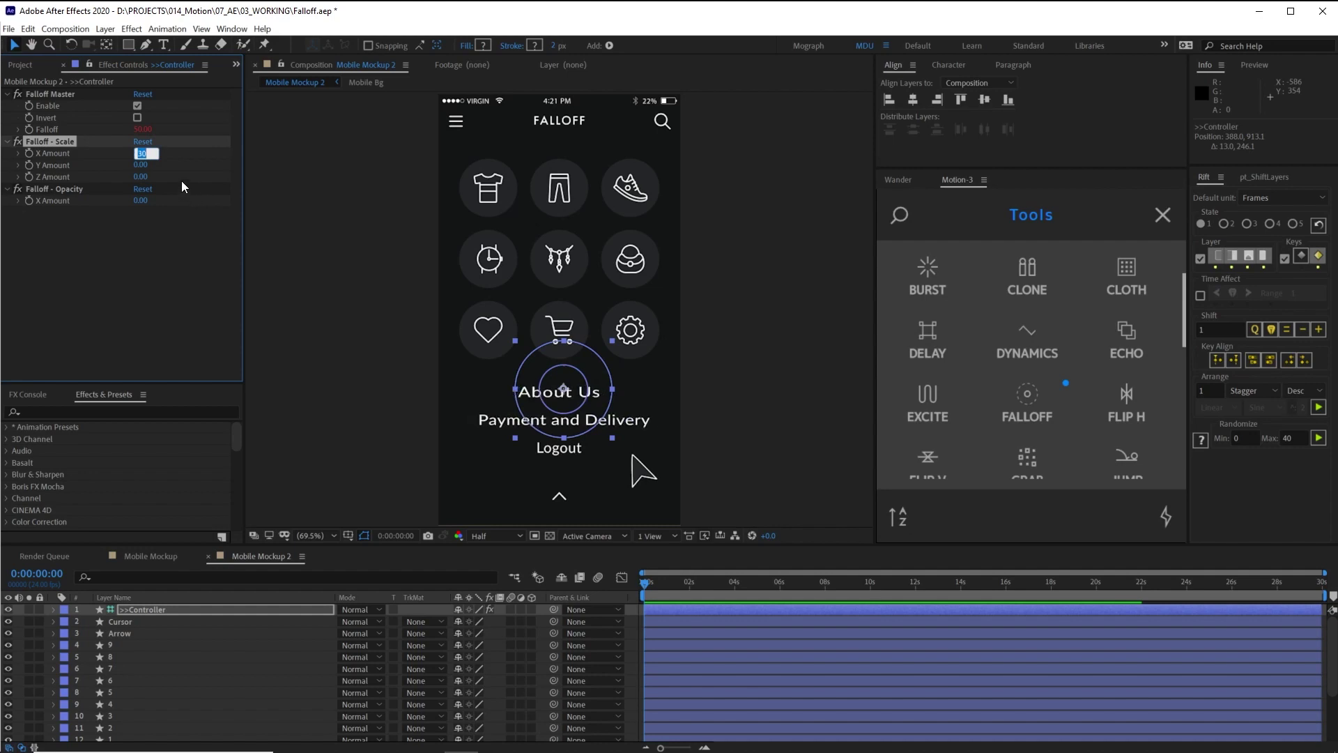
type("25")
key("Return")
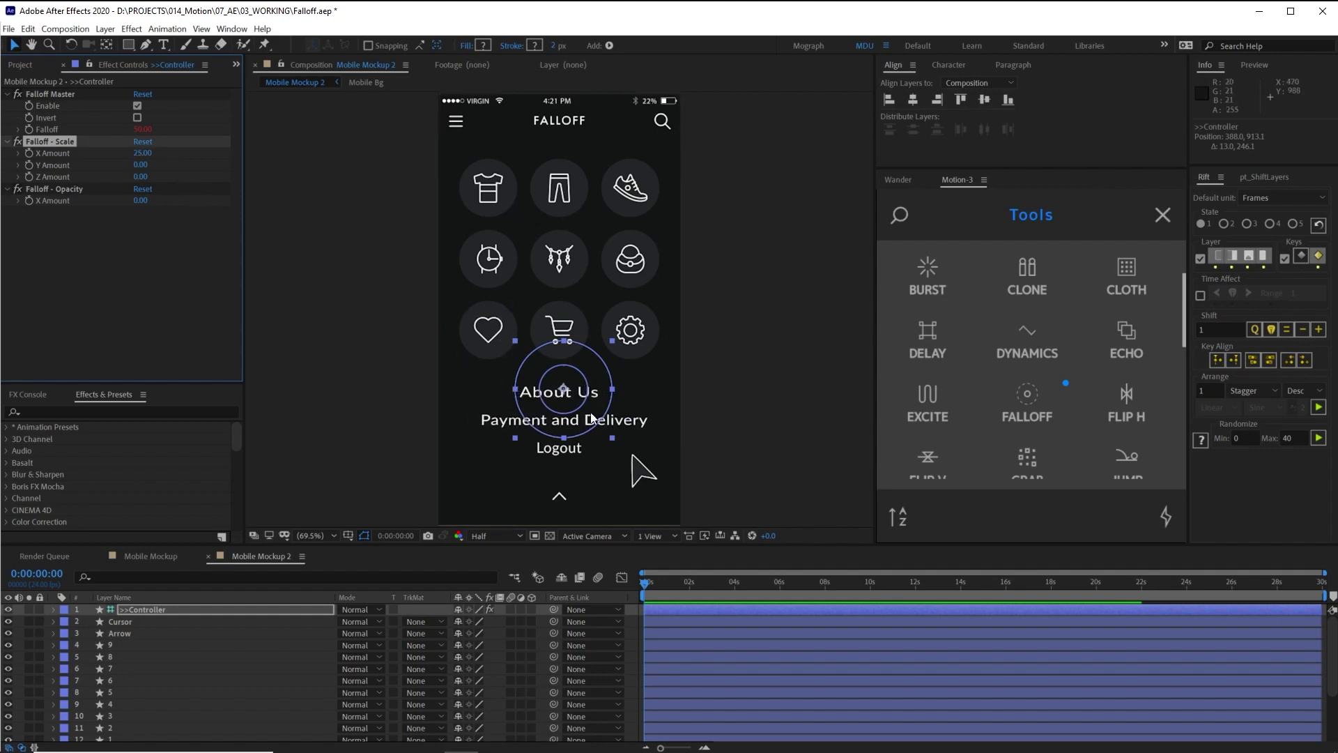
- Set Falloff - Scale's Y Amount and Z Amount to 25 and Falloff - Opacity's X Amount to 50
left_click(142, 164)
type("25")
key("Return")
key("Return")
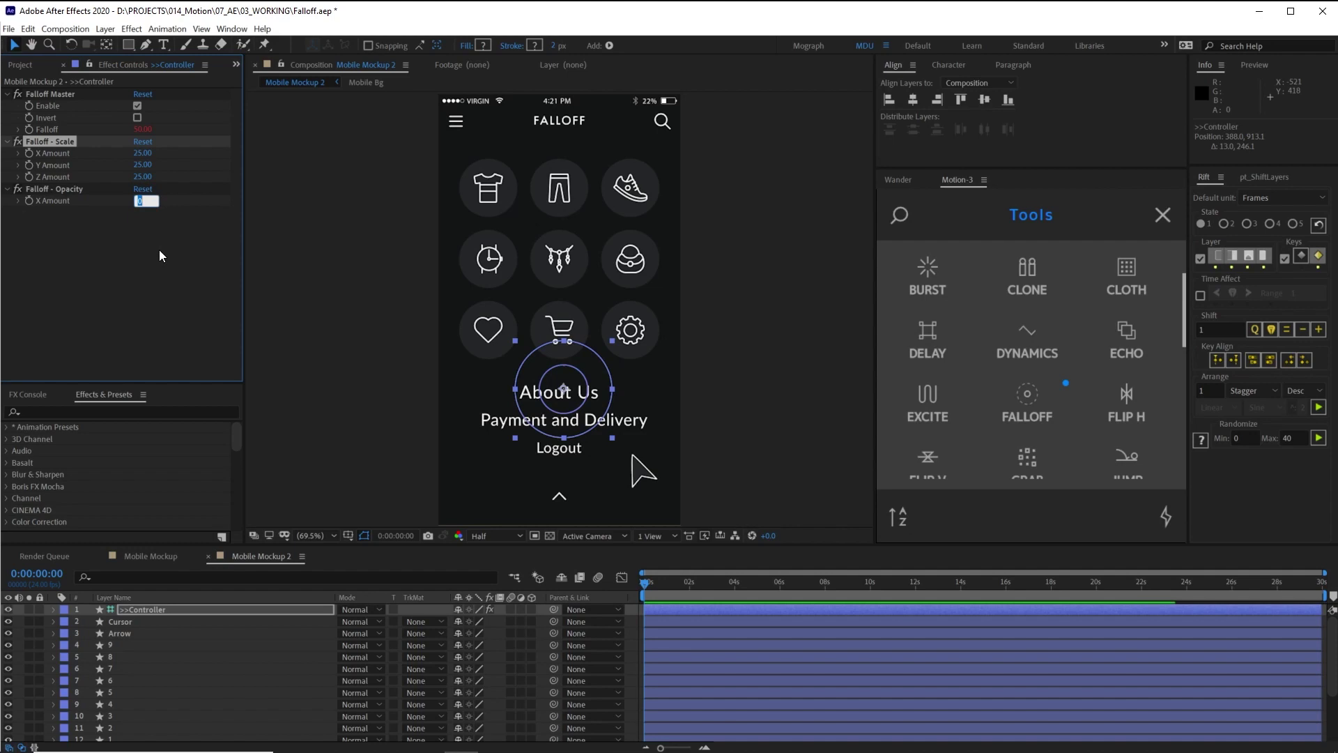
type("50")
key("Return")
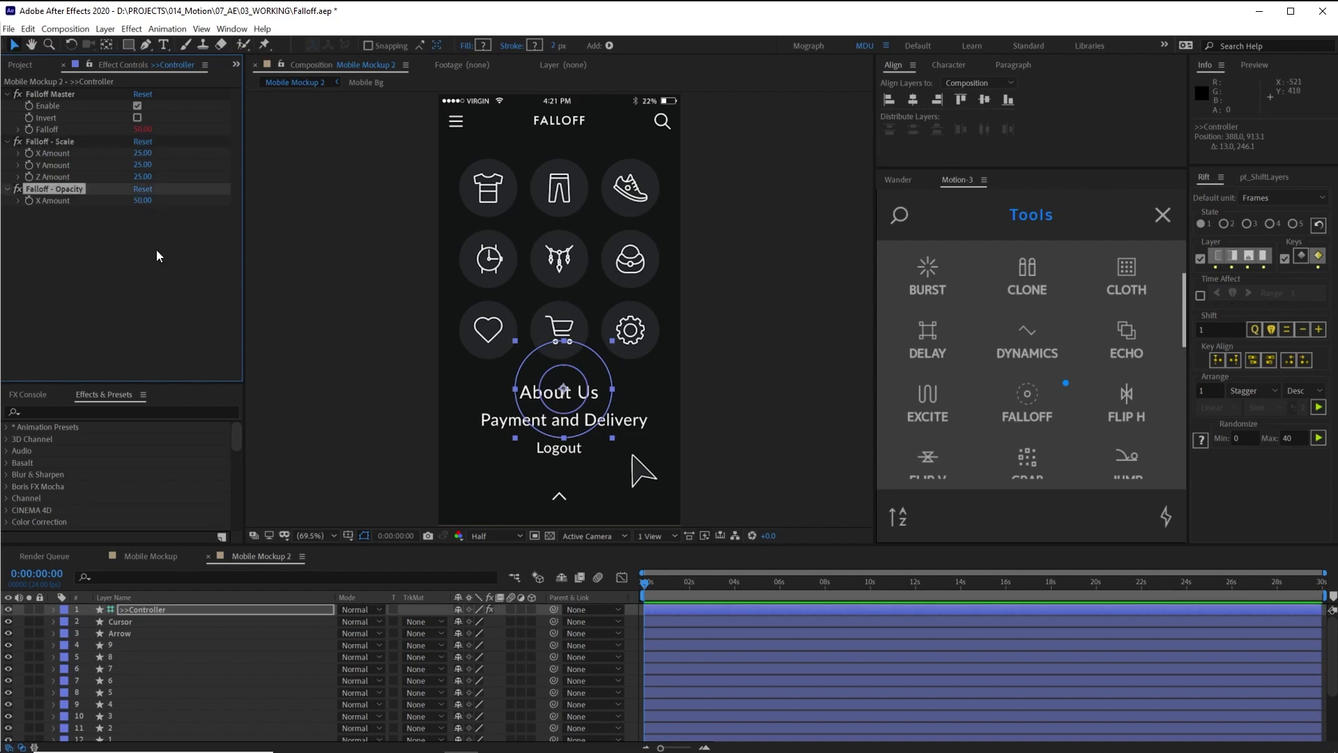
- Set the base Opacity of the About Us, Payment and Delivery, and Logout text layers to 50%
left_click(148, 714)
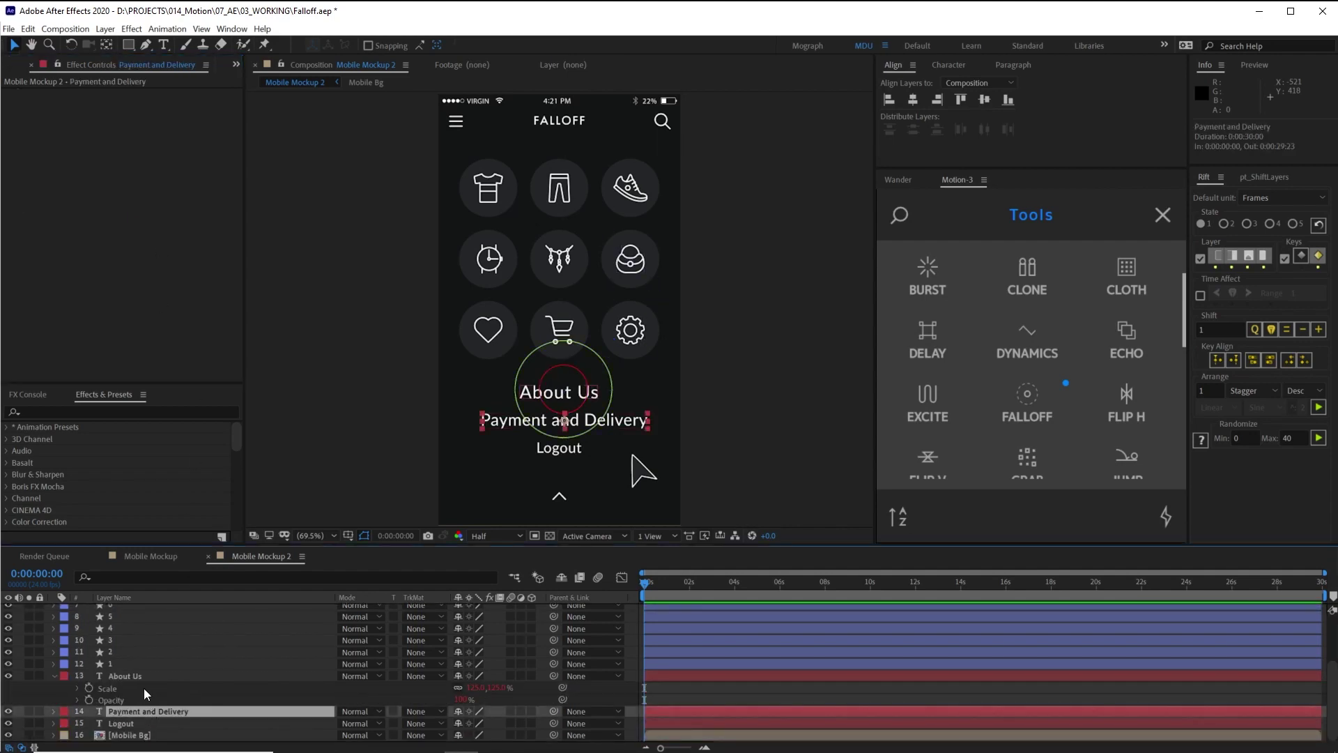
left_click(140, 678)
left_click(138, 723, "shift")
key("t")
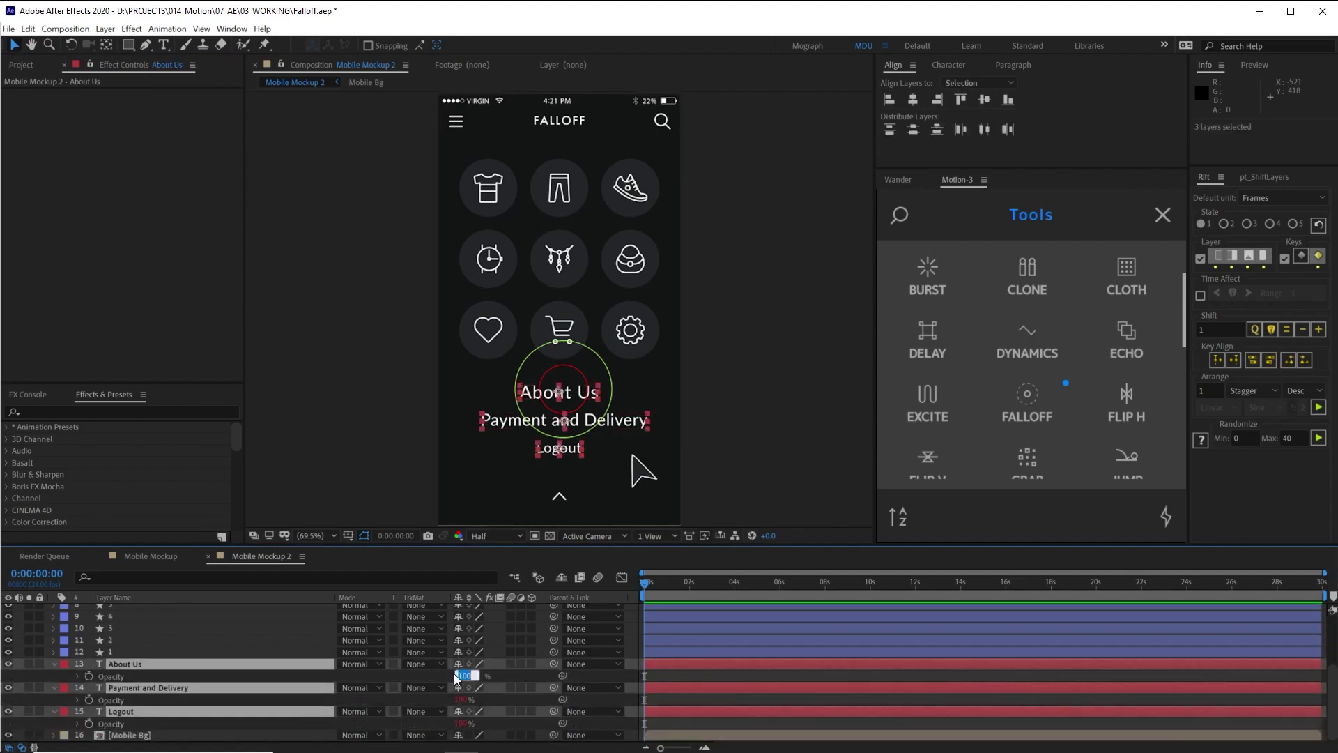
type("50")
key("Return")
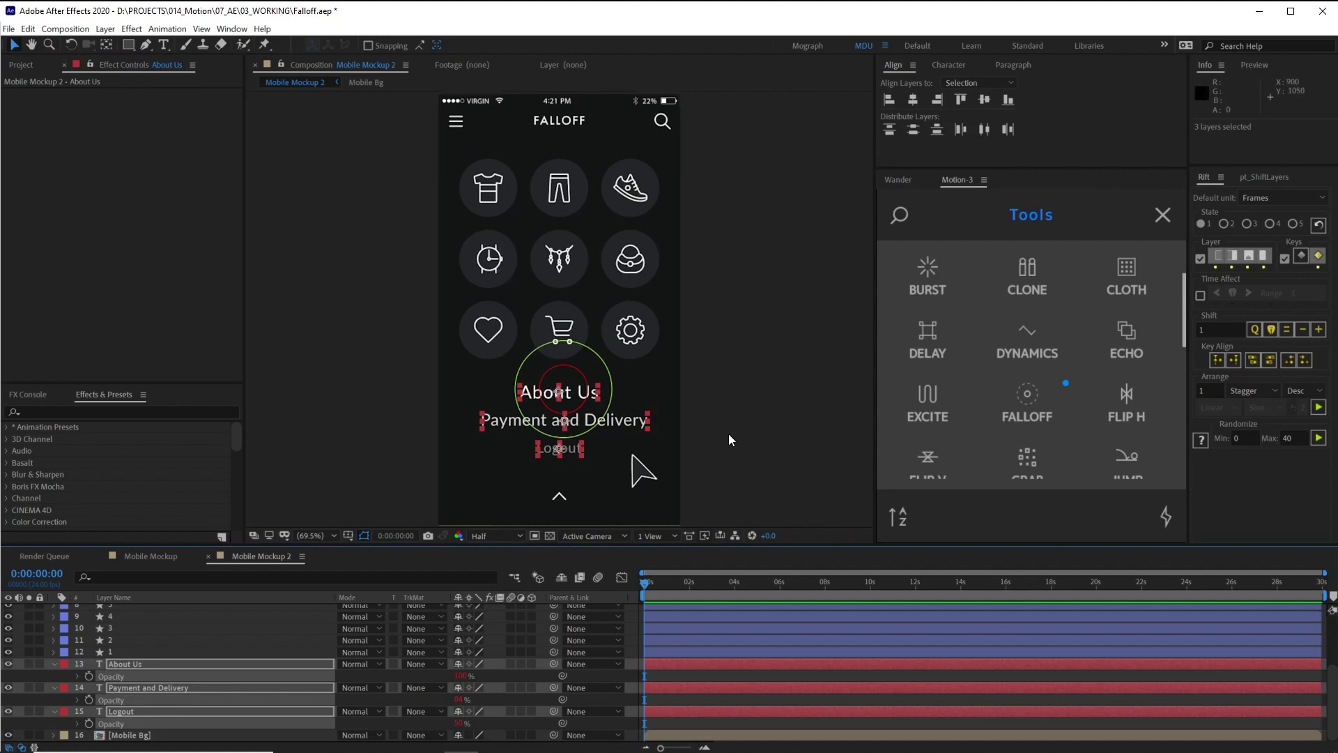
- Move the controller across the menu texts to about 598, 1024, beside Payment and Delivery
left_click(570, 418)
left_click_drag(570, 418, 633, 417)
scroll(252, 671, "up", 4)
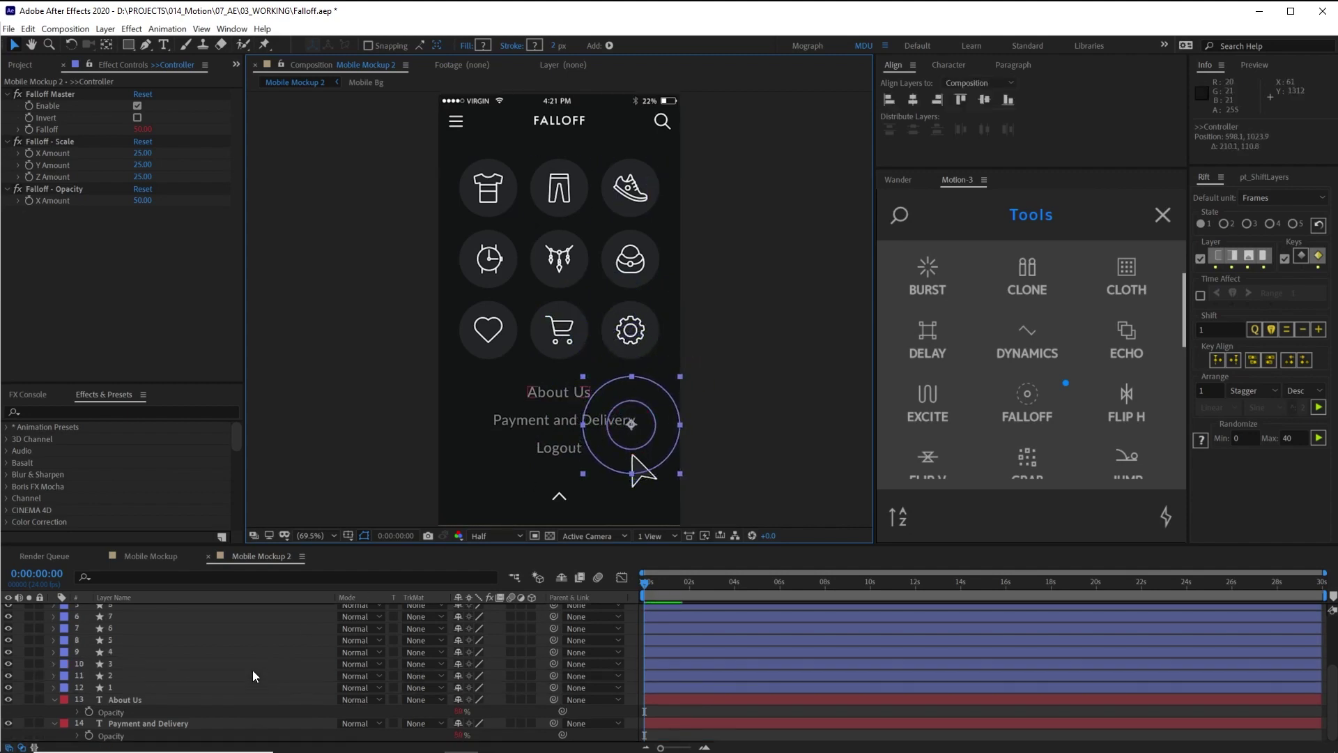
- Align the Cursor layer's arrow with the controller's centre and parent the Cursor layer to >>Controller
left_click(198, 623)
left_click_drag(648, 478, 641, 446)
left_click_drag(554, 621, 223, 612)
- Move the controller with its attached cursor arrow to just beside the Logout text
left_click(219, 612)
left_click_drag(634, 434, 603, 457)
- Examine the menu icon layers up close, including the gear, heart, sneaker and T-shirt icons with their circular backgrounds
left_click(641, 357)
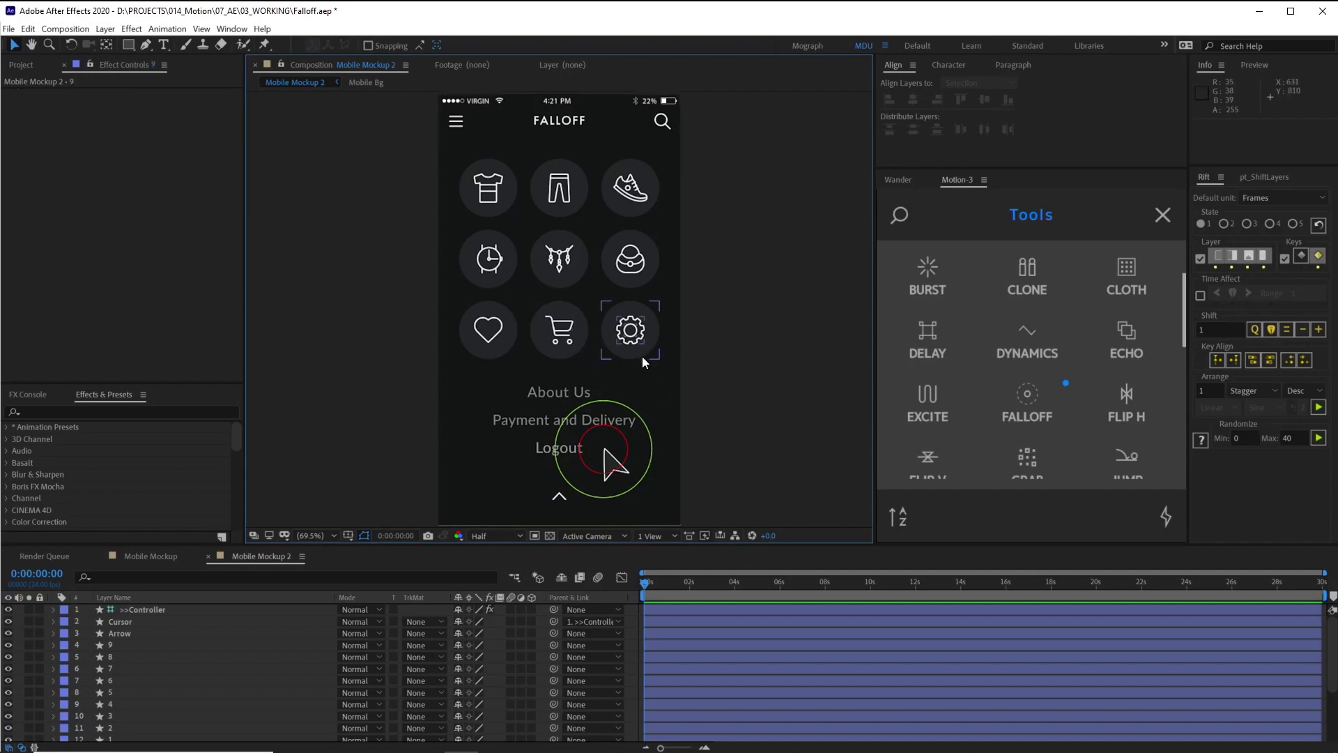
left_click(549, 343)
left_click(492, 345)
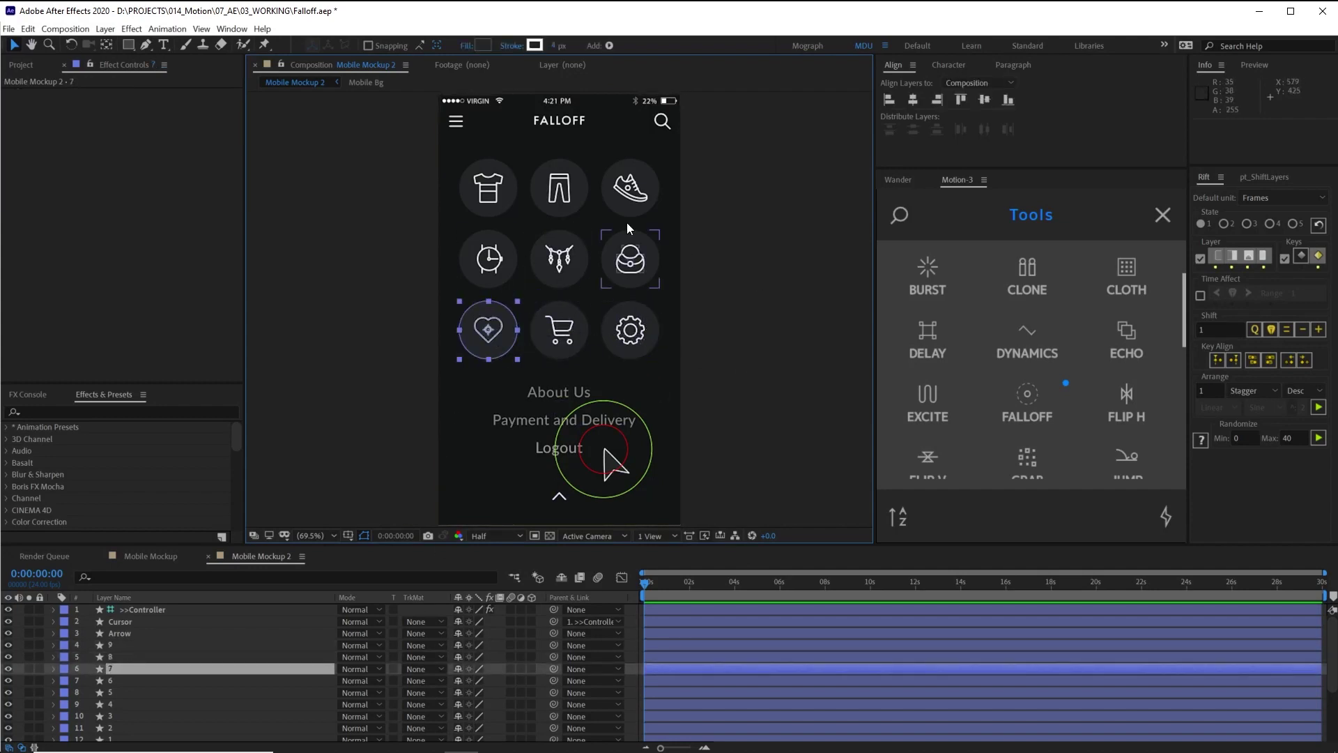
left_click(633, 211)
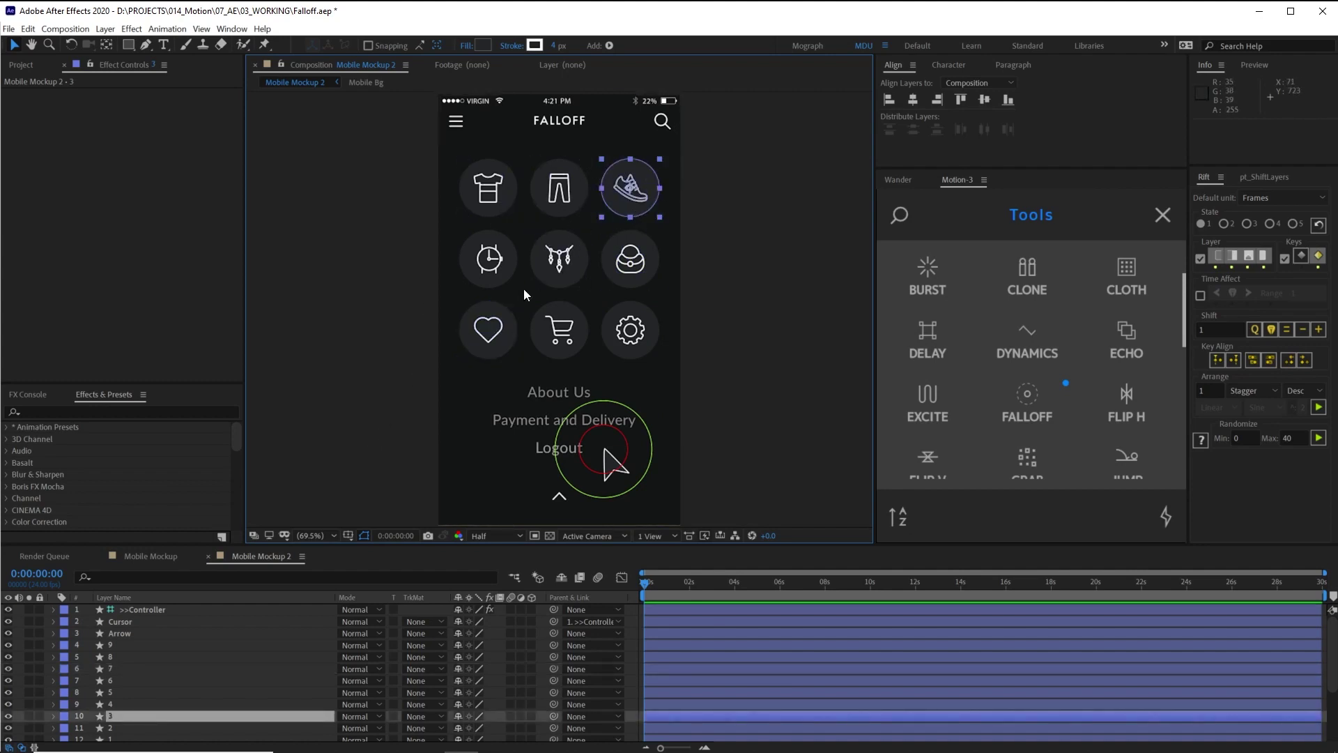
key("period")
scroll(579, 257, "up", 1)
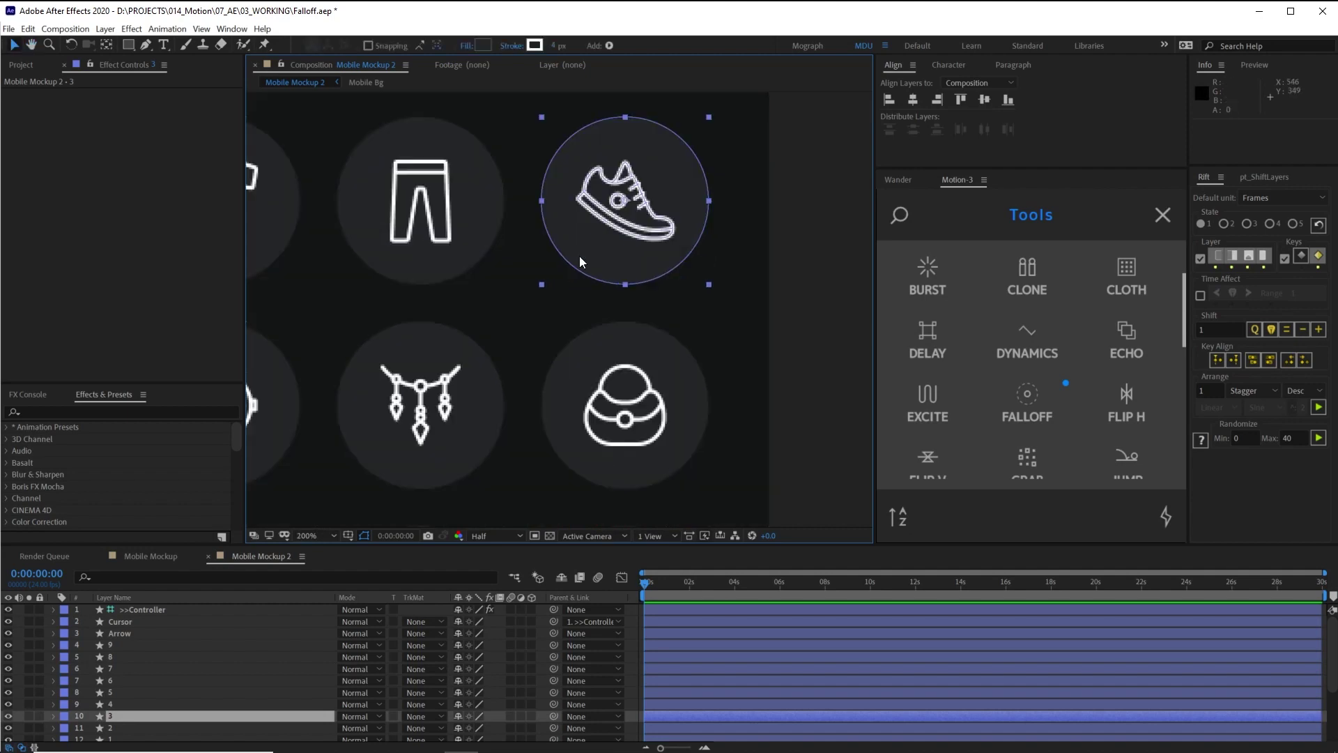
left_click(132, 645)
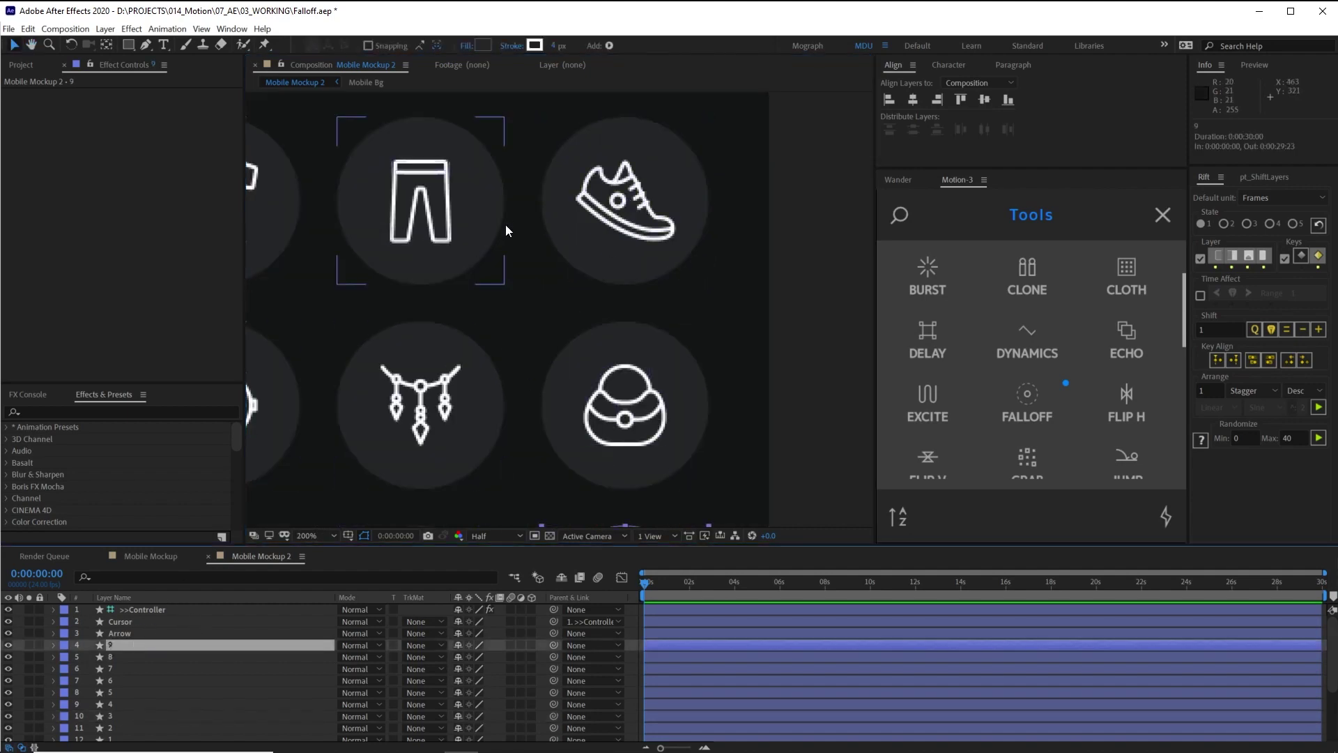
left_click_drag(504, 224, 610, 203)
key("comma")
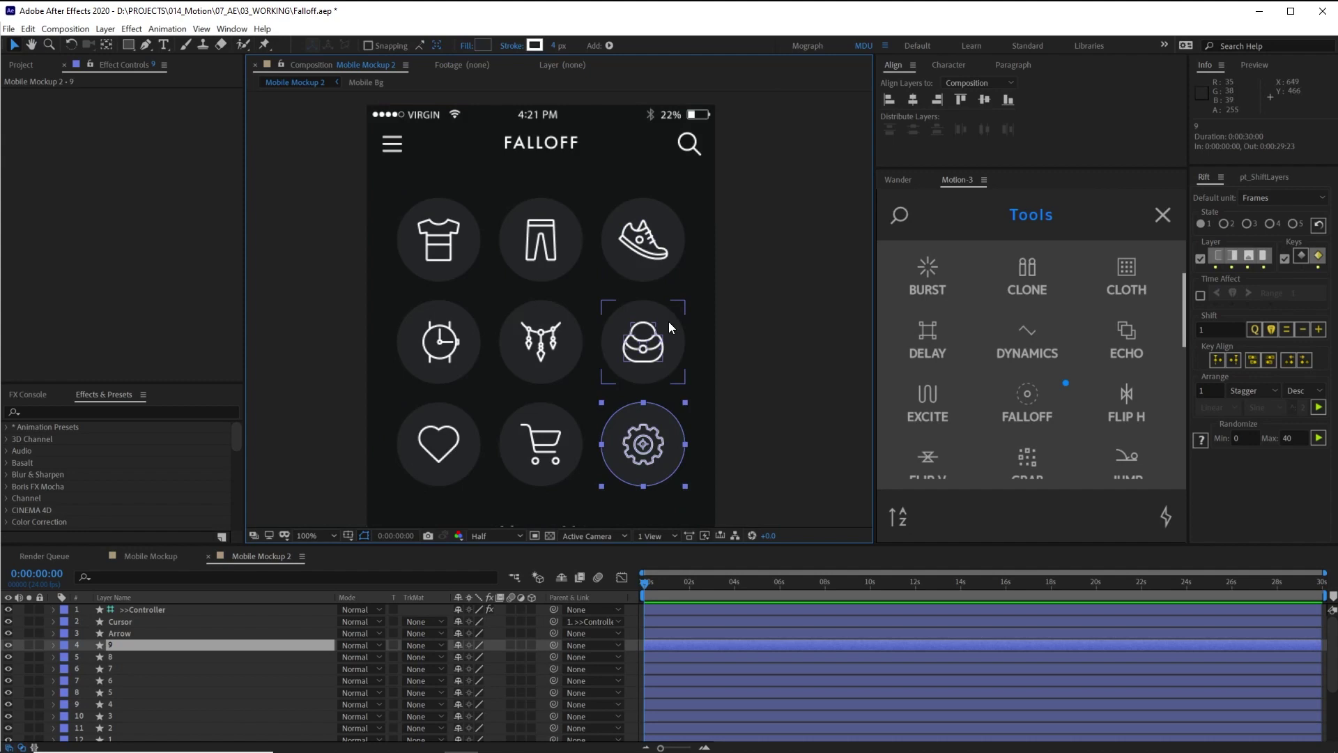
left_click(437, 262)
key("period")
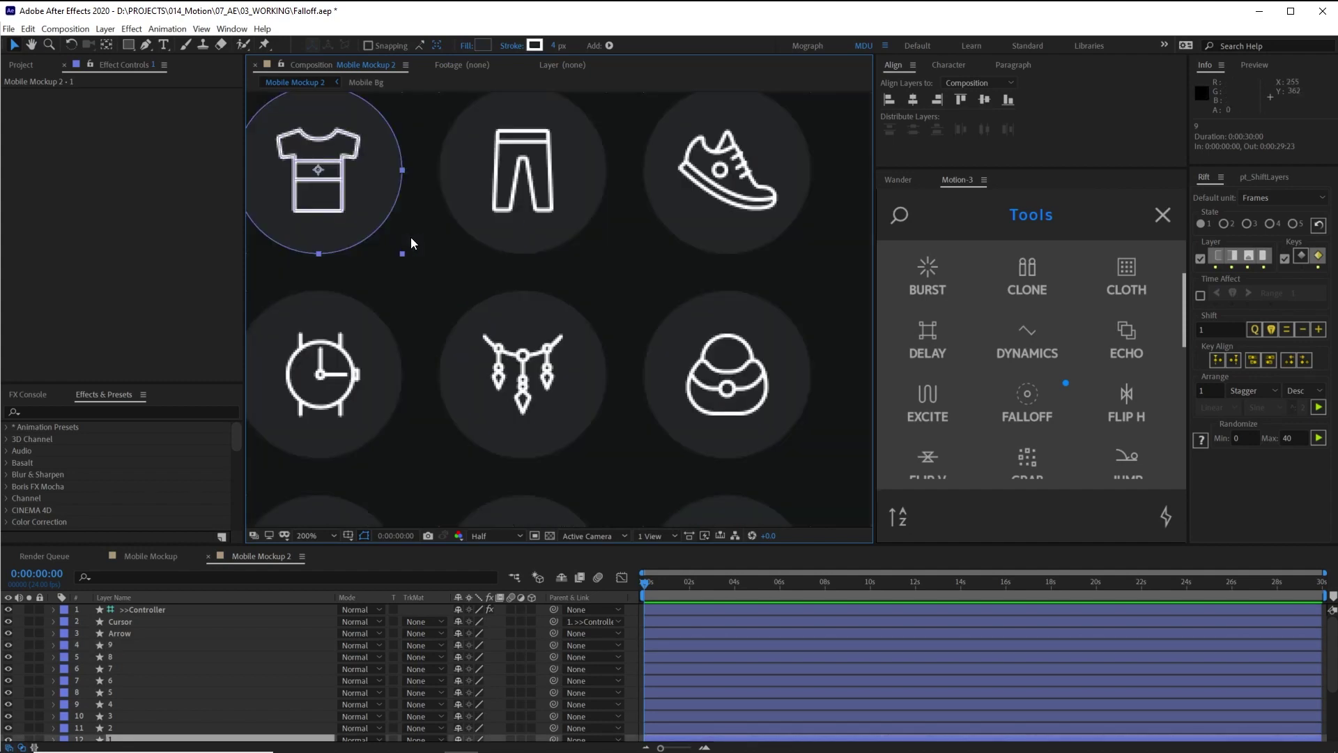
left_click_drag(411, 235, 637, 334)
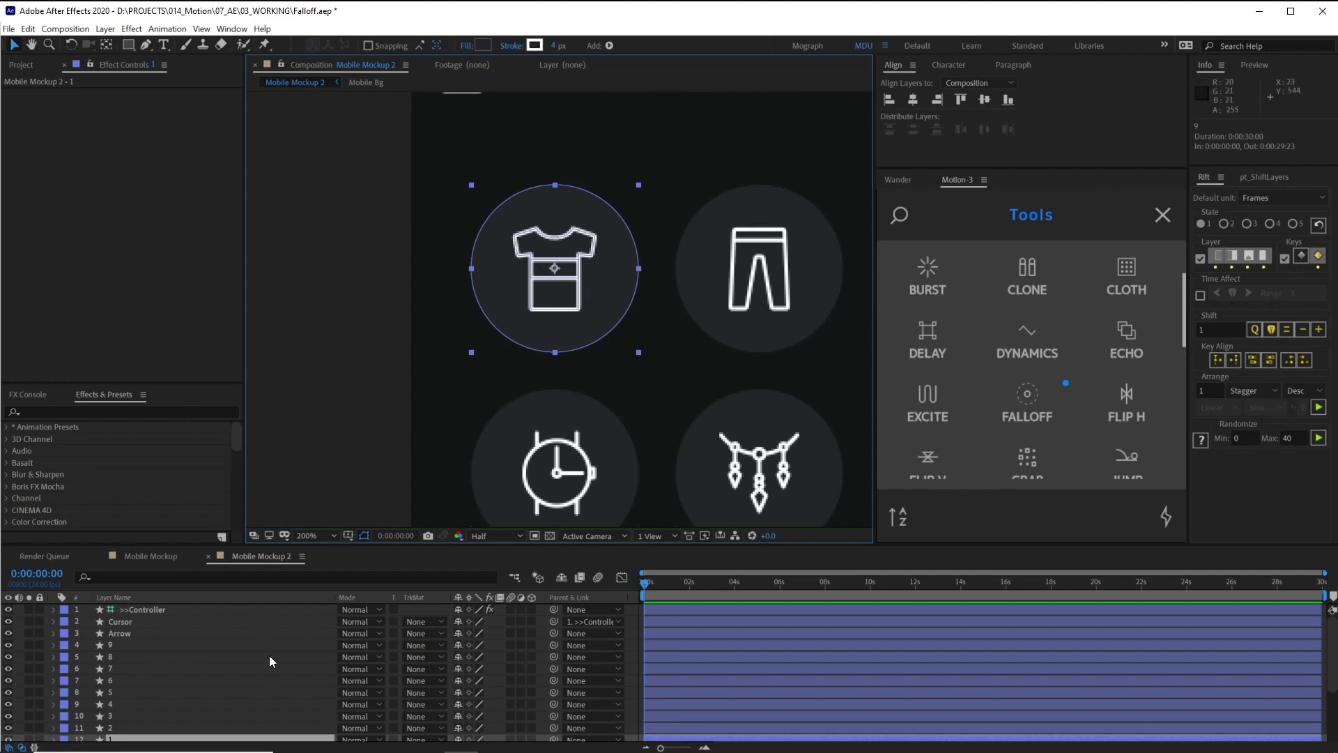
- Inspect the shape groups in layers 1 and 2, comparing the T-Shirt and Pants icon groups with their Ellipse 1 backgrounds
scroll(97, 690, "down", 3)
left_click(54, 668)
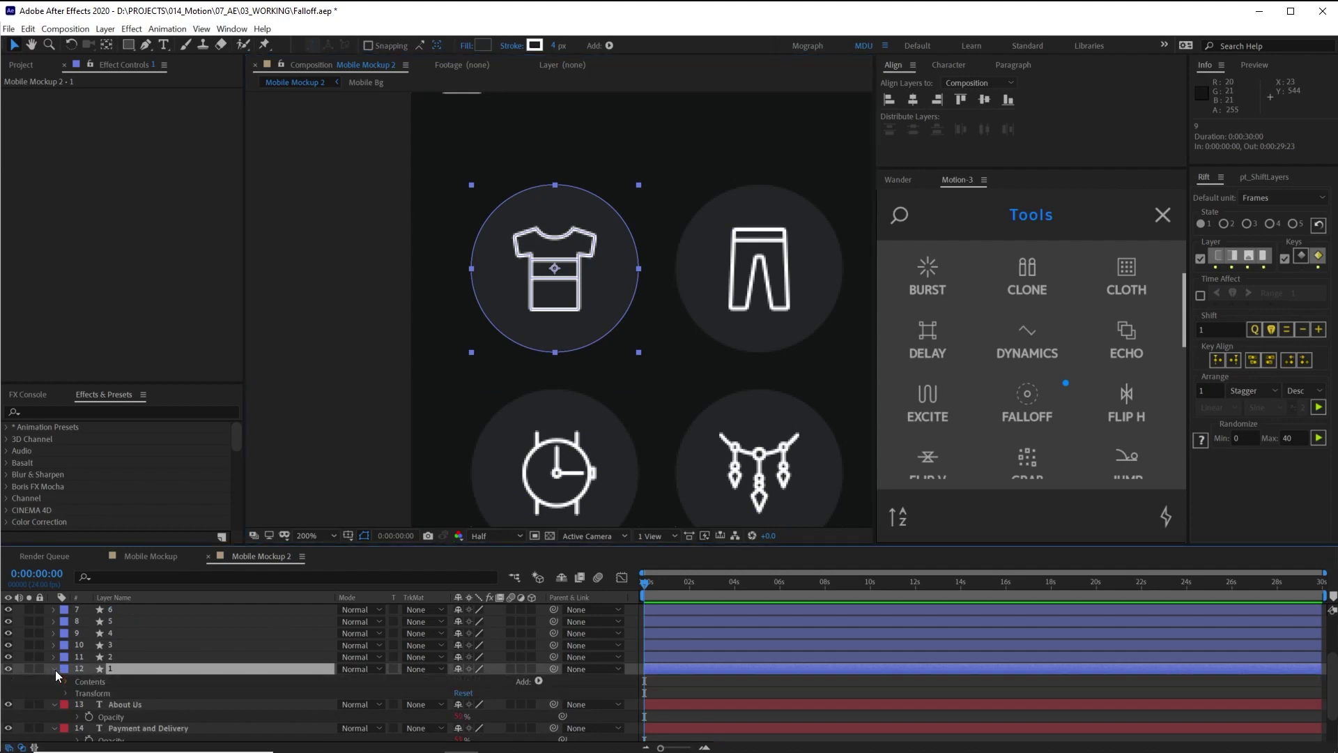
scroll(59, 672, "down", 1)
left_click(67, 646)
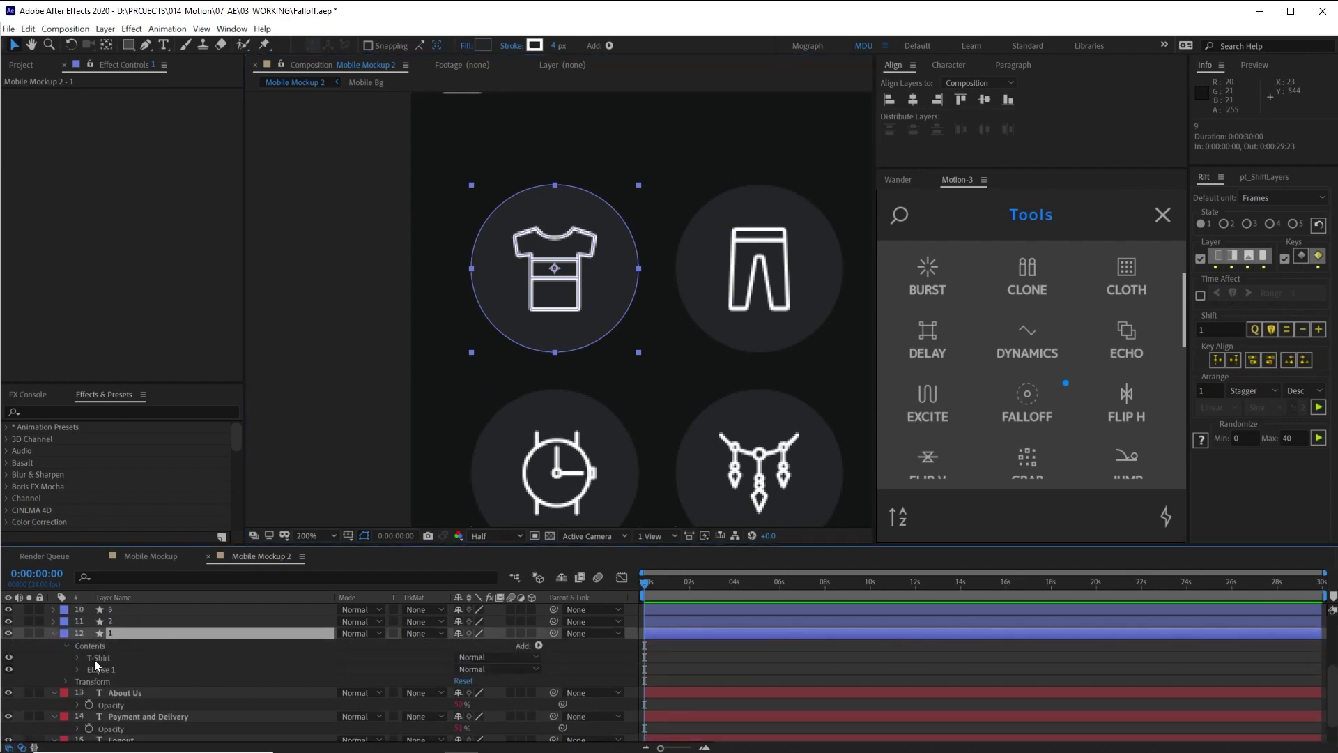
left_click(96, 658)
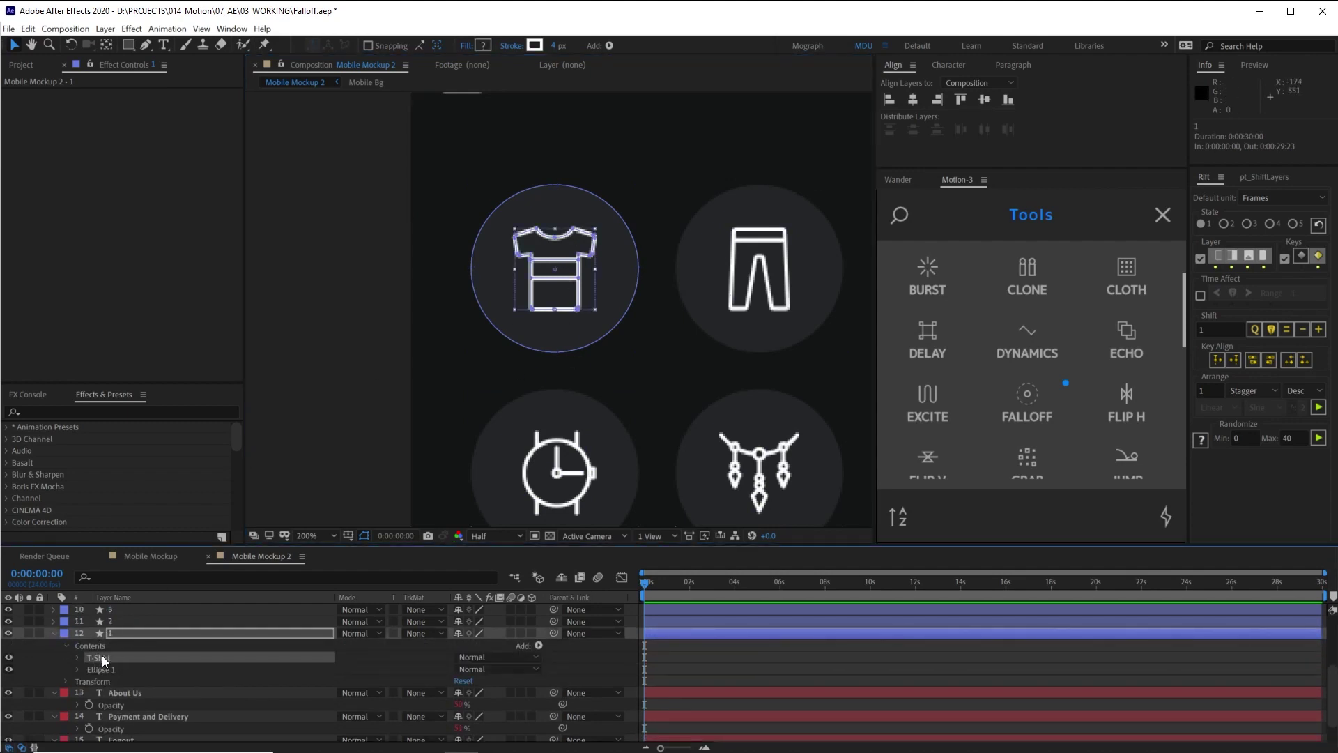
left_click(114, 669)
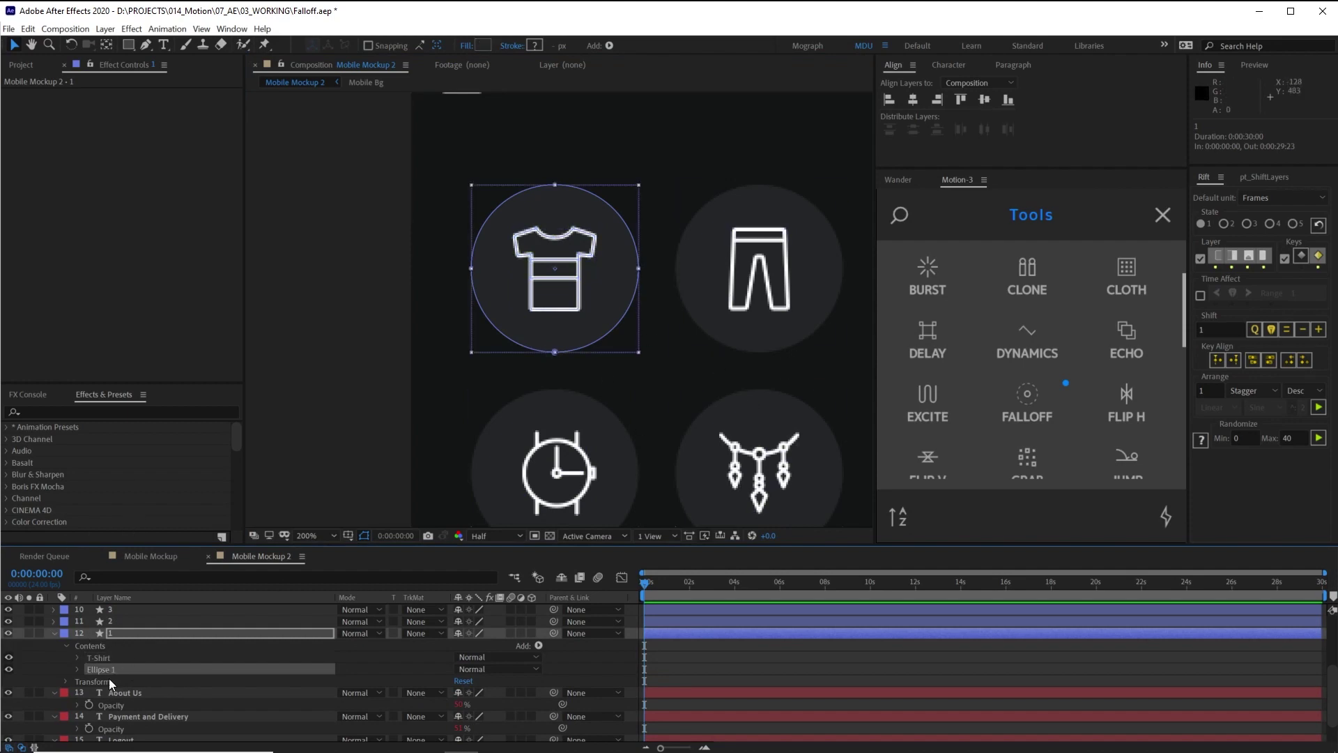
left_click(52, 621)
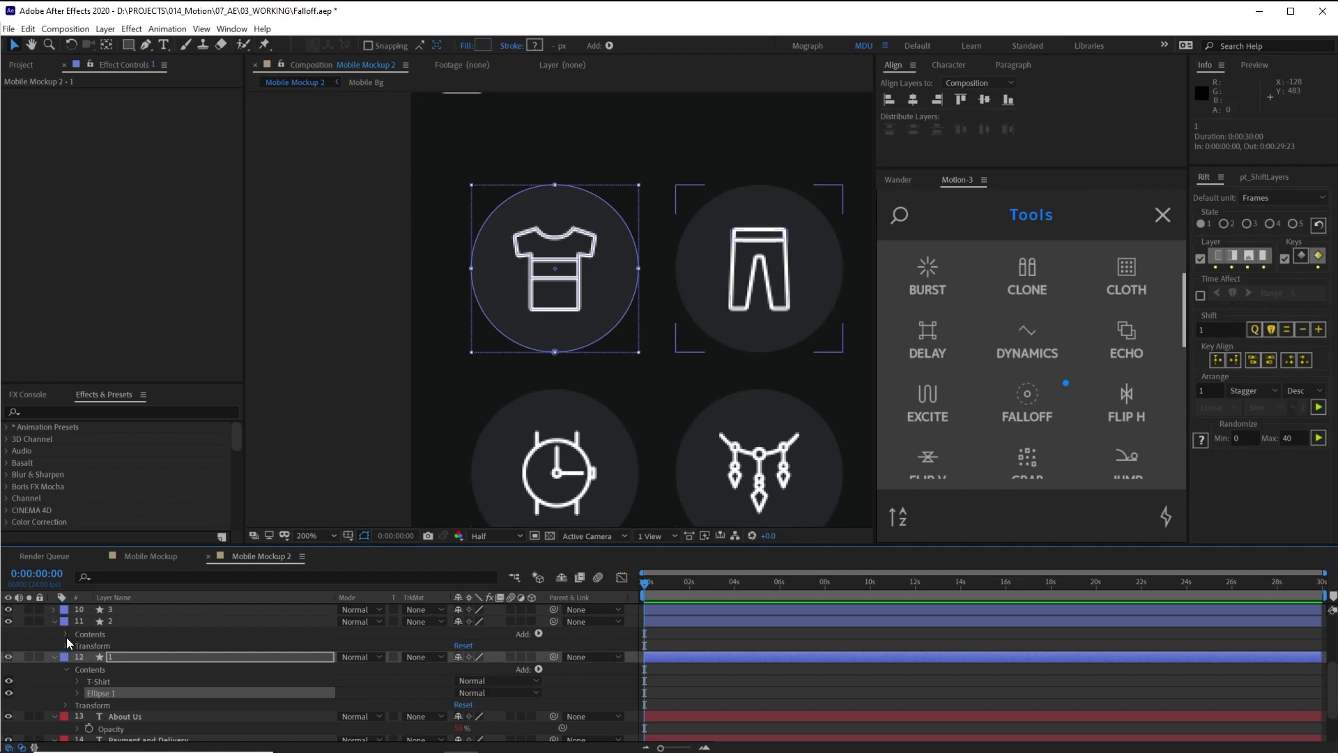
left_click(65, 634)
left_click(102, 657)
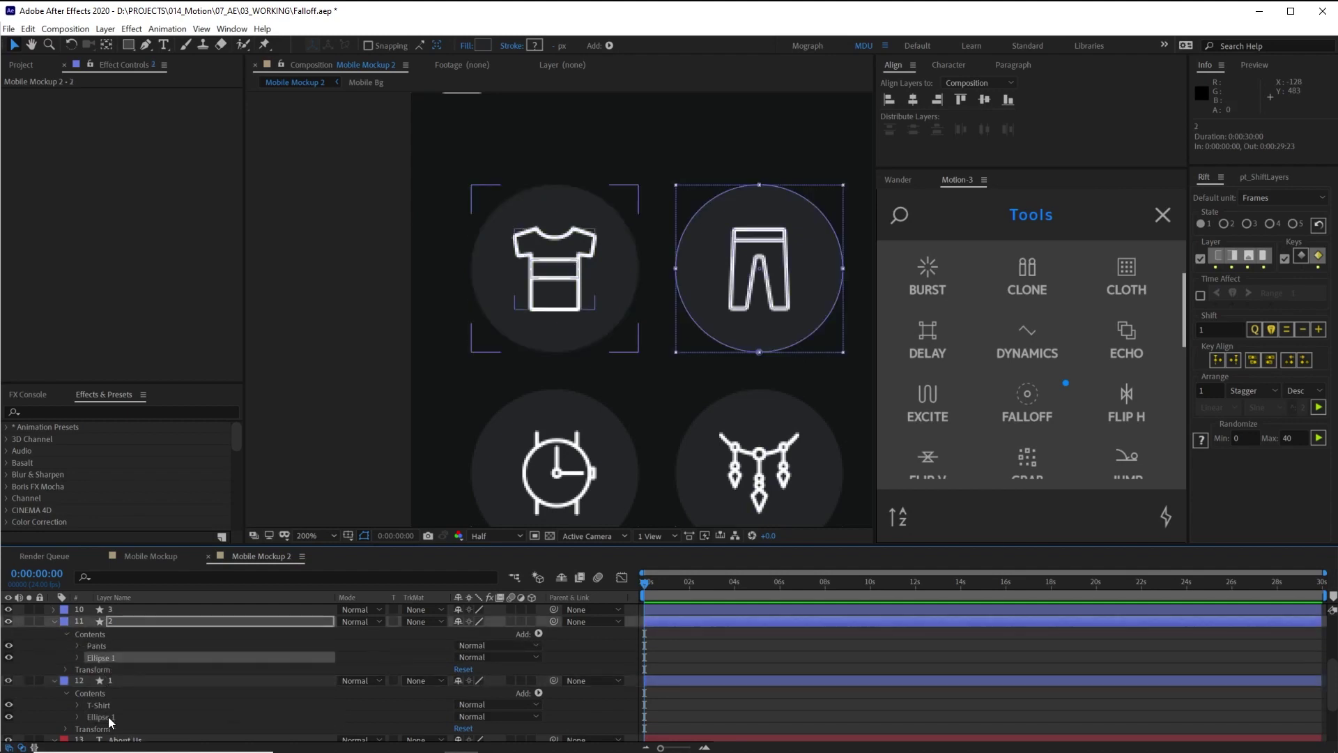
left_click(107, 645)
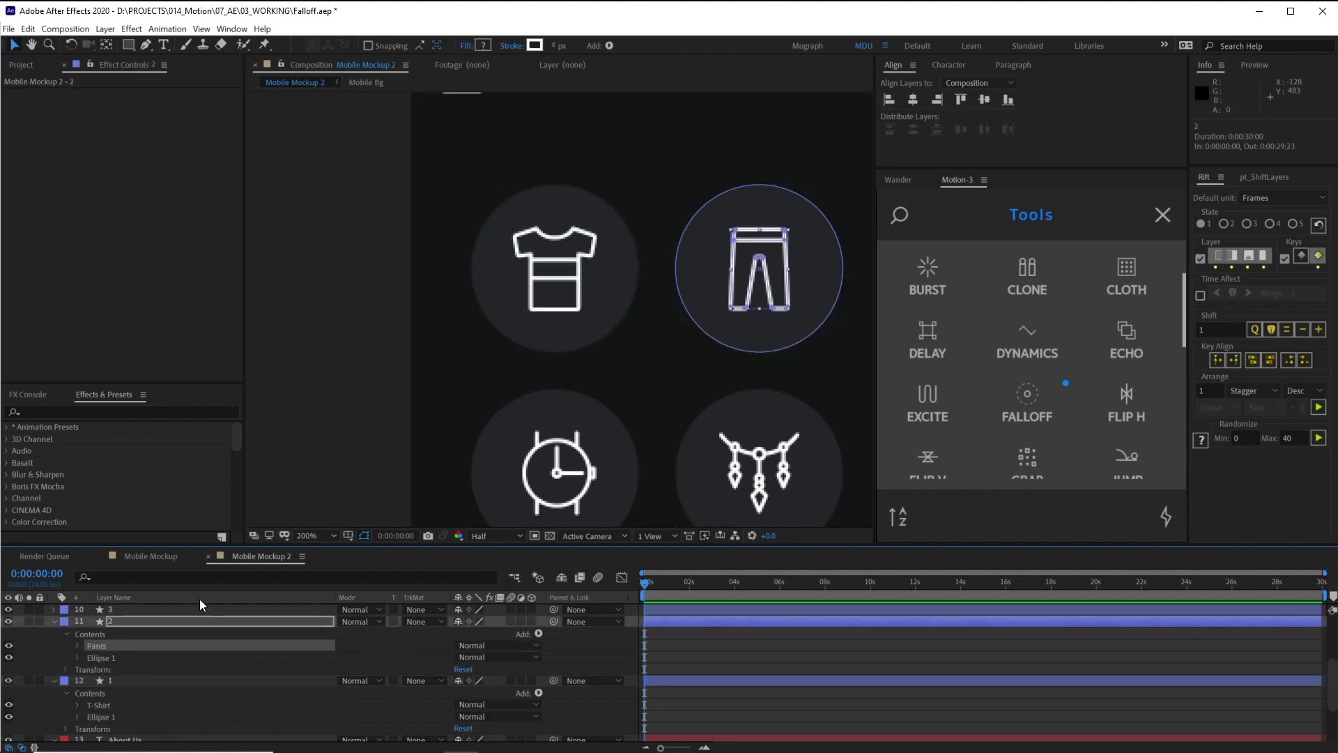
left_click(103, 657)
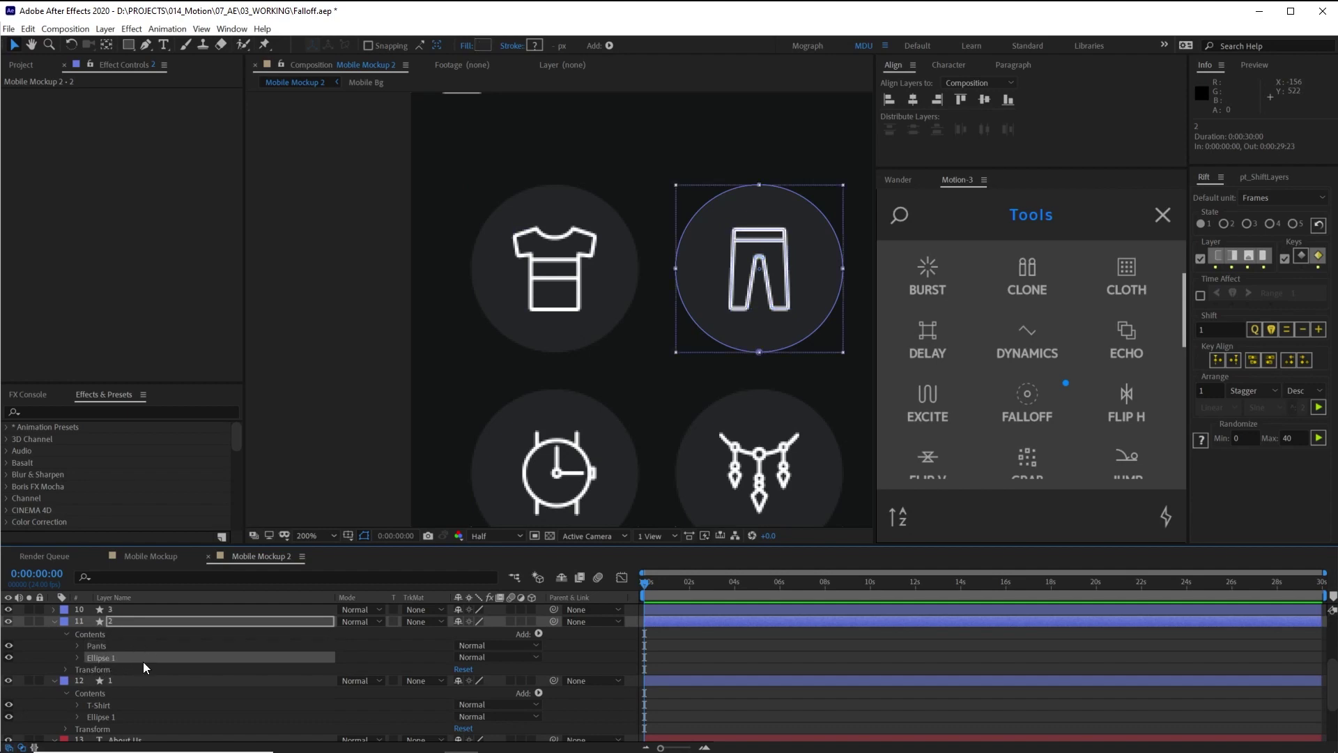
- Inspect the contents of layer 3, including its Ellipse 1 background group
scroll(90, 639, "up", 2)
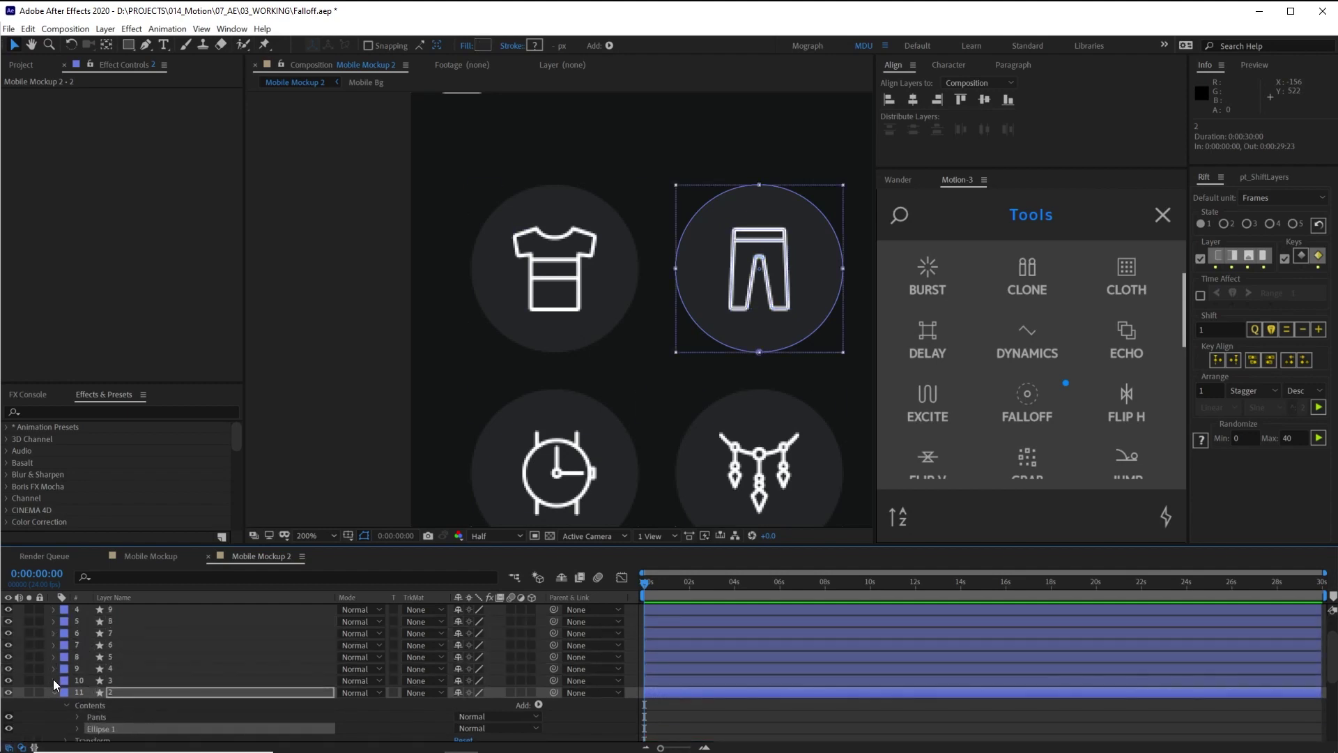
left_click(53, 680, "ctrl")
left_click(77, 633)
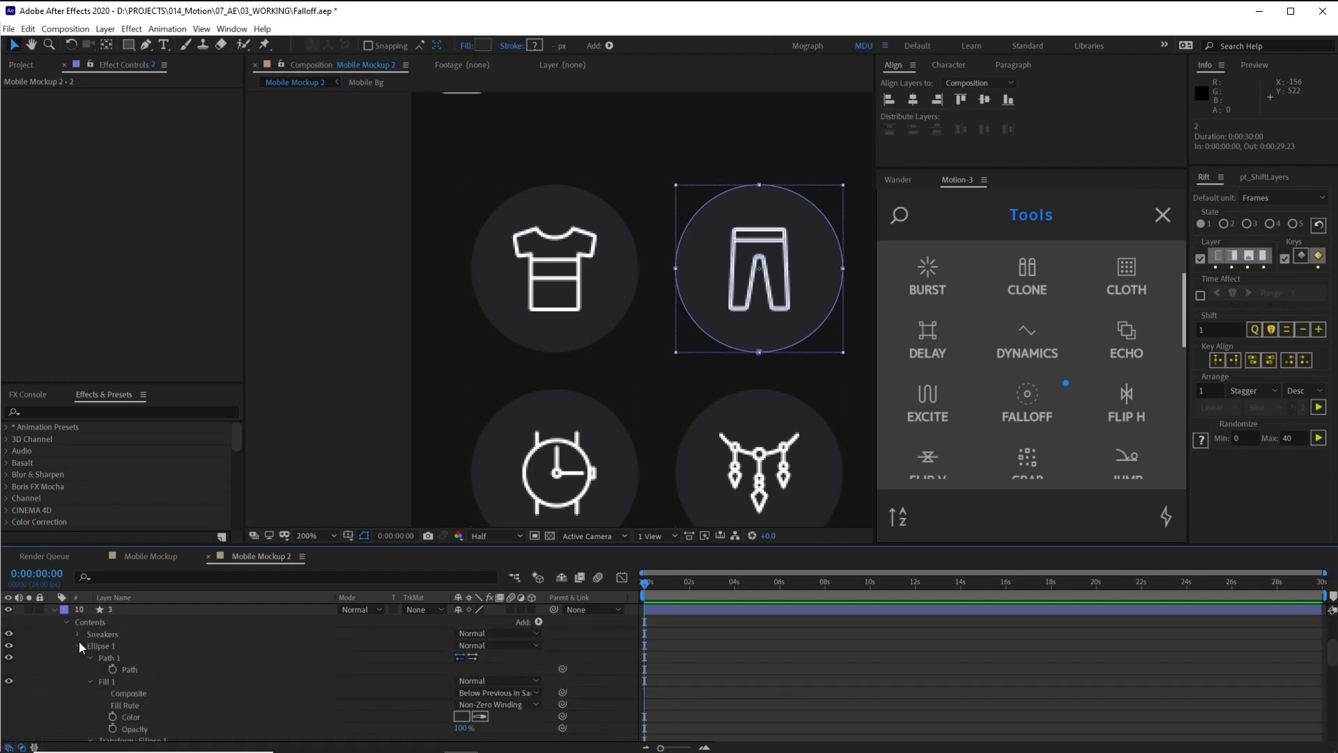
left_click(78, 645)
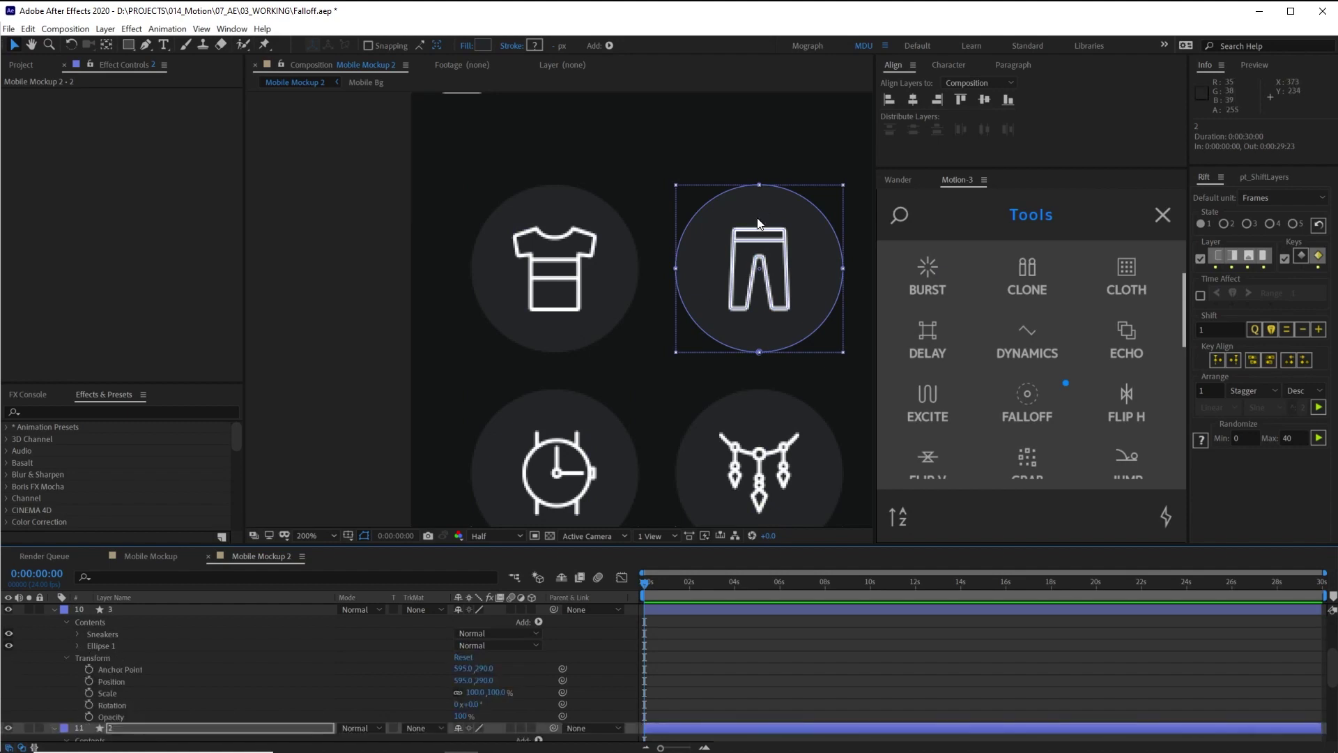
key("comma")
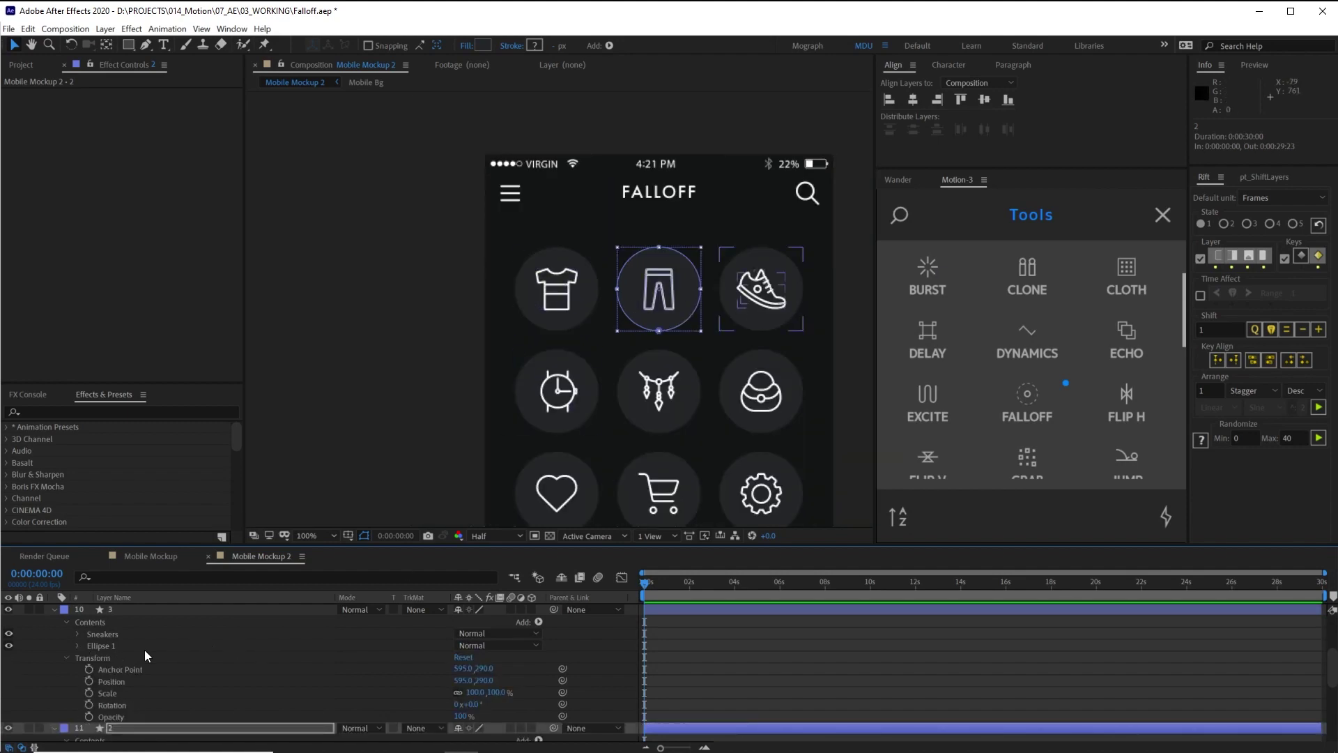
left_click(115, 646)
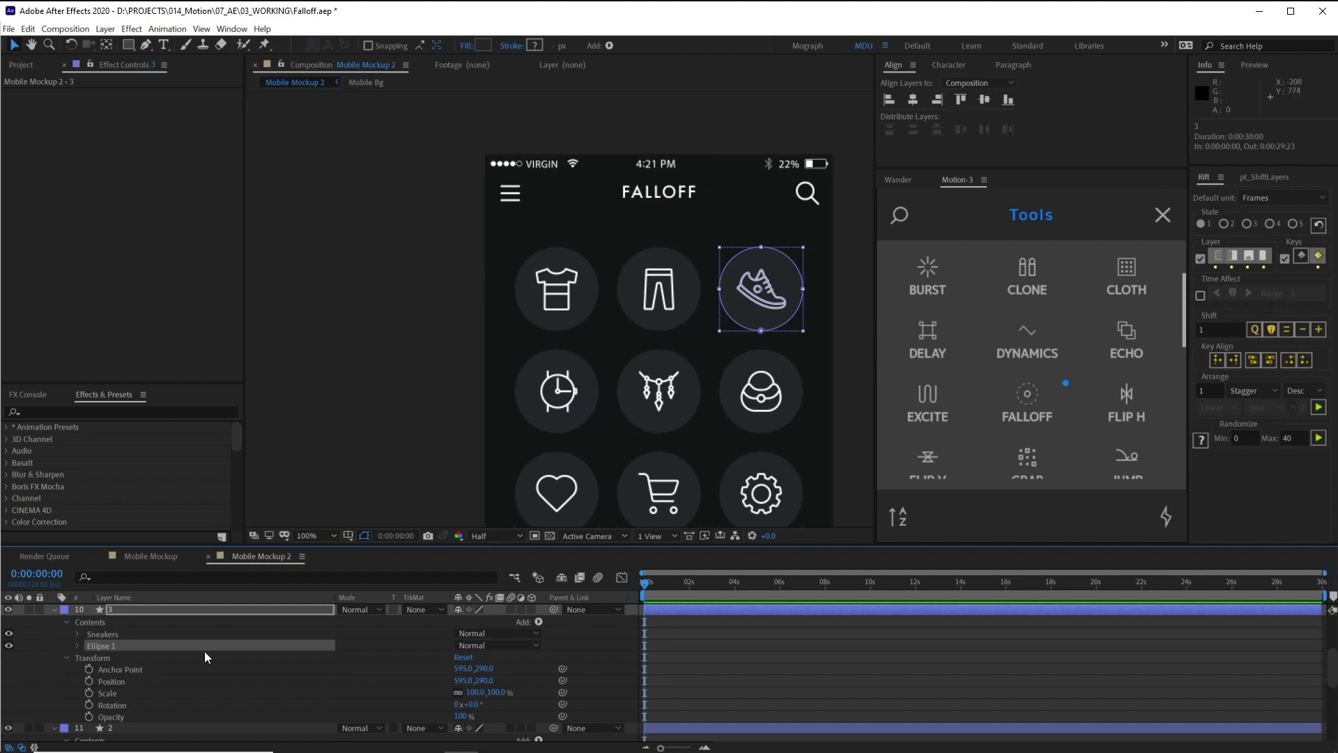
- Collapse the properties of layers 3, 2 and 1 and deselect all layers
scroll(32, 651, "up", 1)
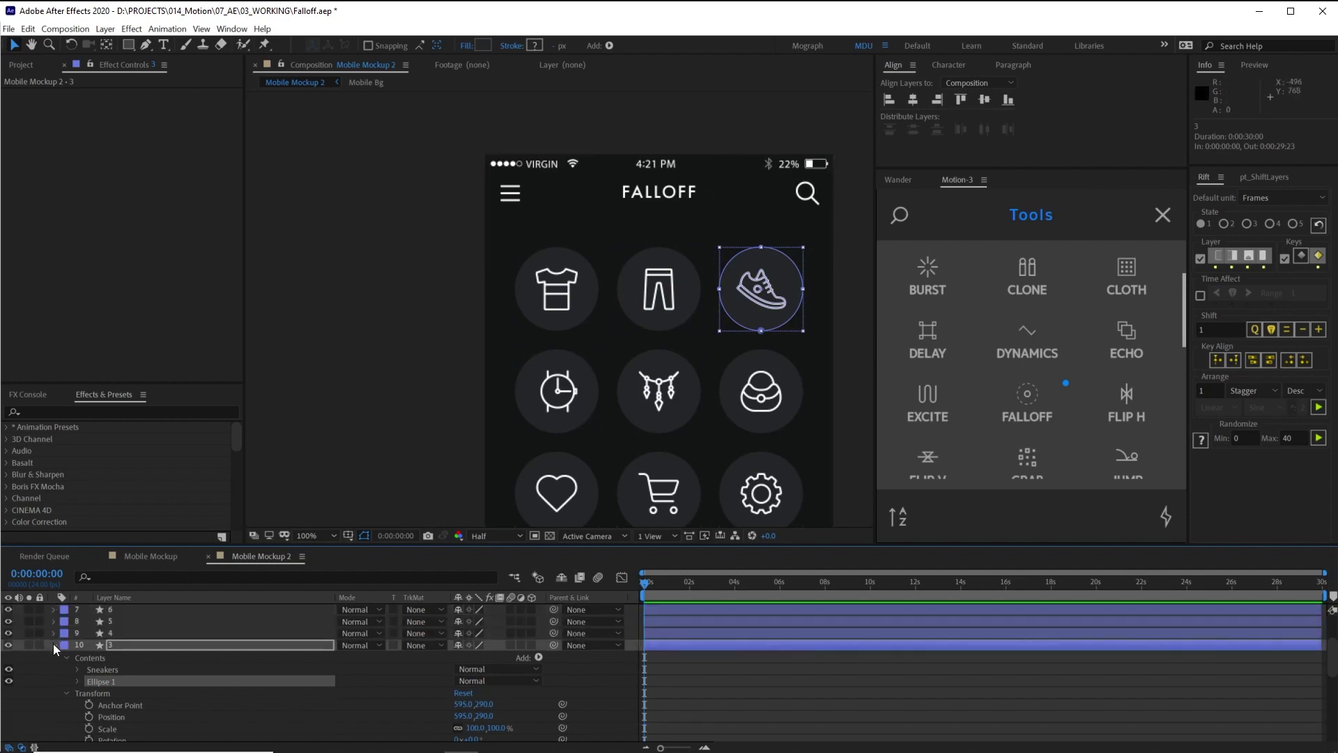
left_click(53, 645)
left_click(55, 657)
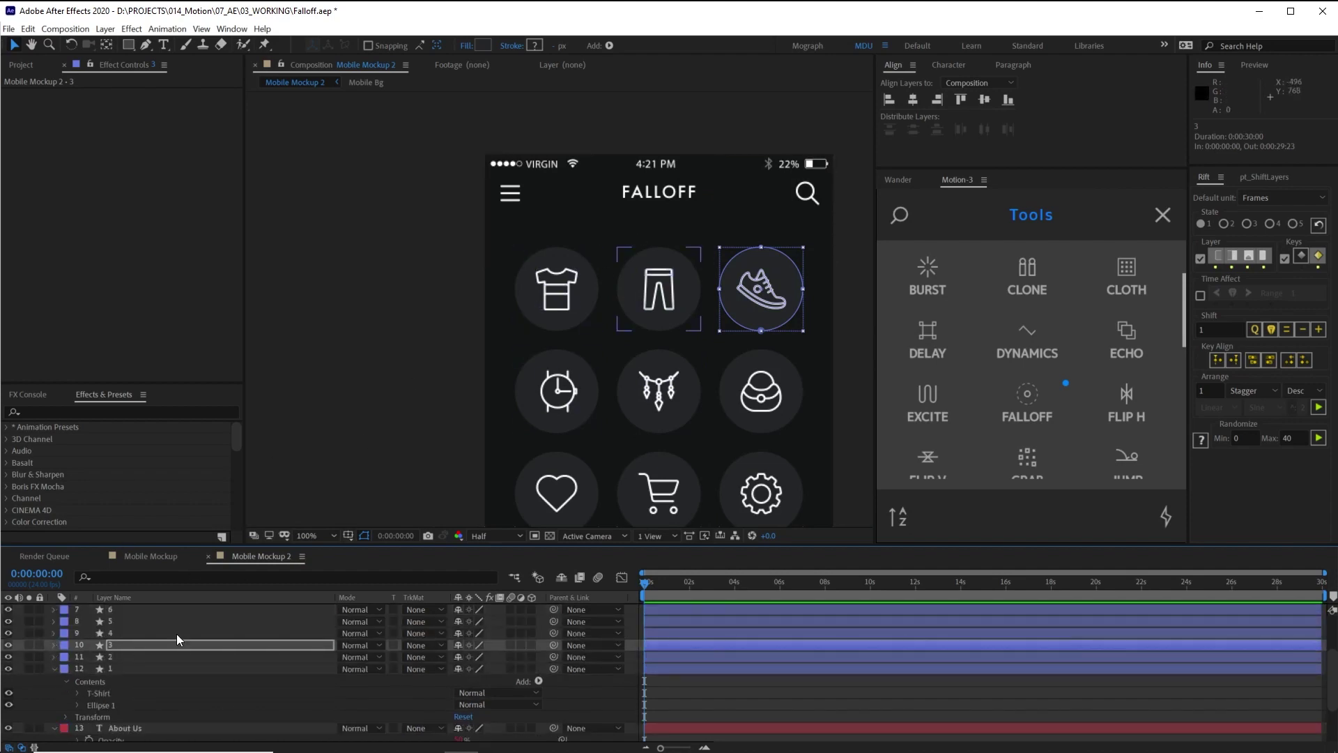
left_click(55, 670)
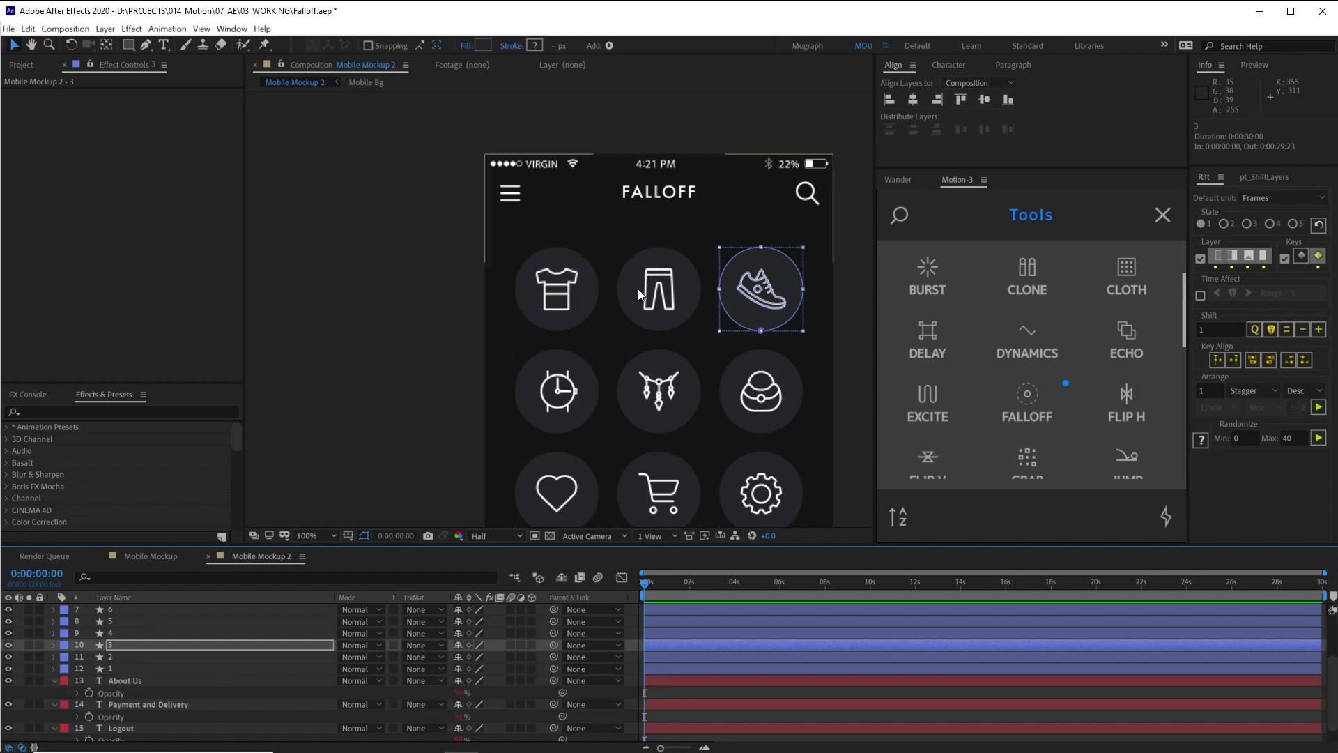
left_click(728, 95)
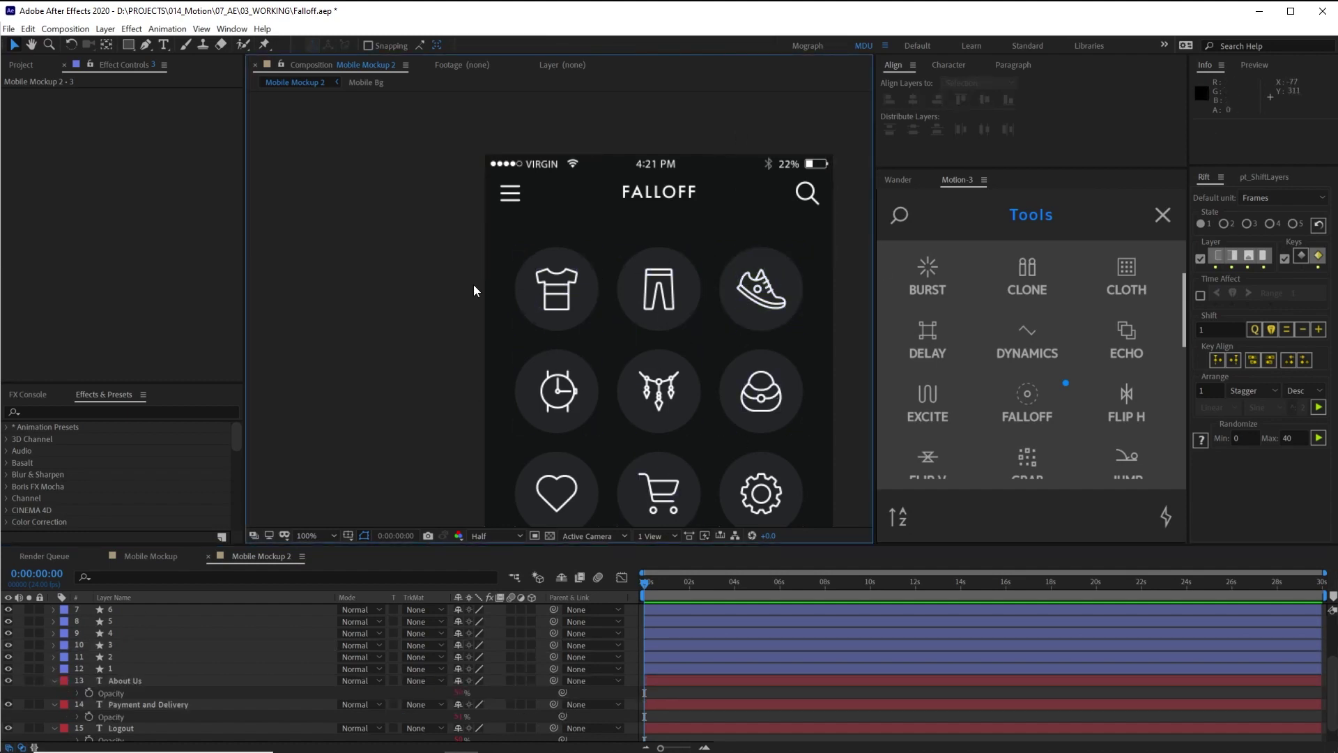
left_click_drag(657, 295, 520, 252)
scroll(123, 672, "up", 2)
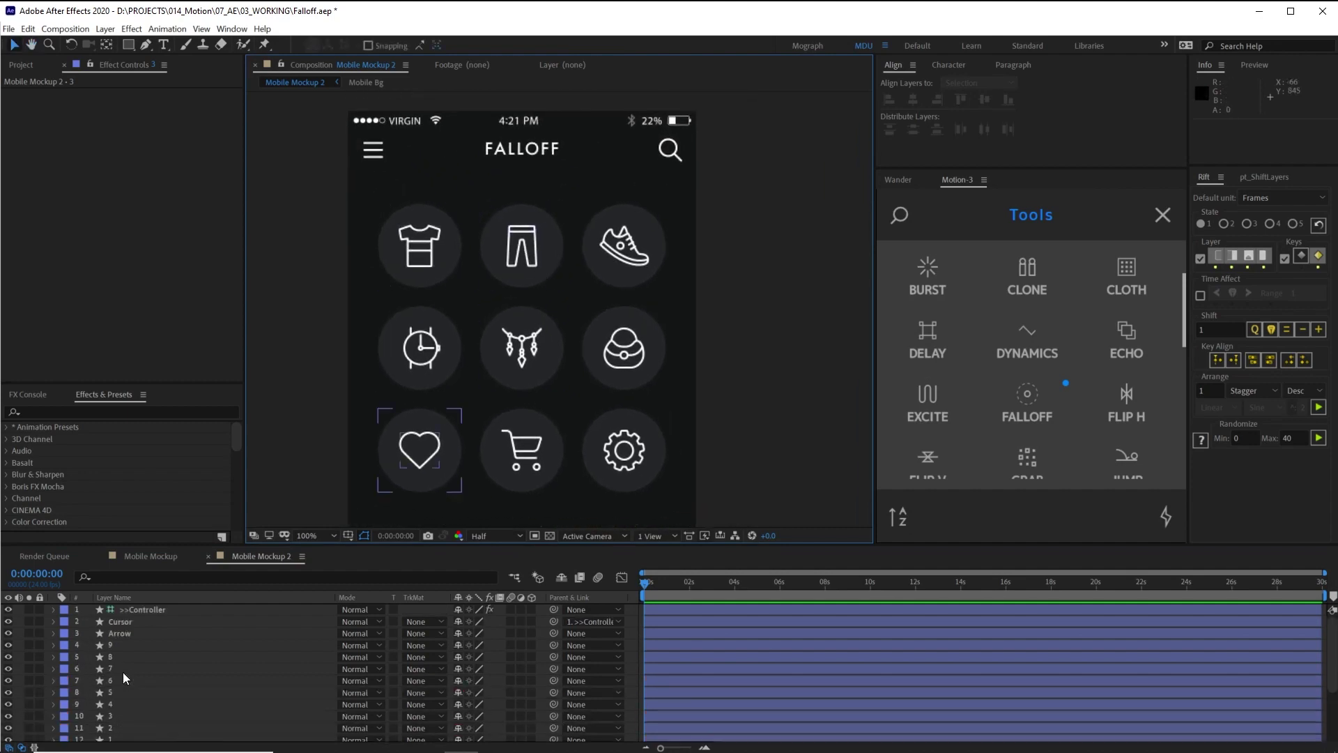
- Expand layer 1's contents down to Fill 1 of the Ellipse 1 group and select its Color property
scroll(122, 655, "up", 1)
left_click(119, 706)
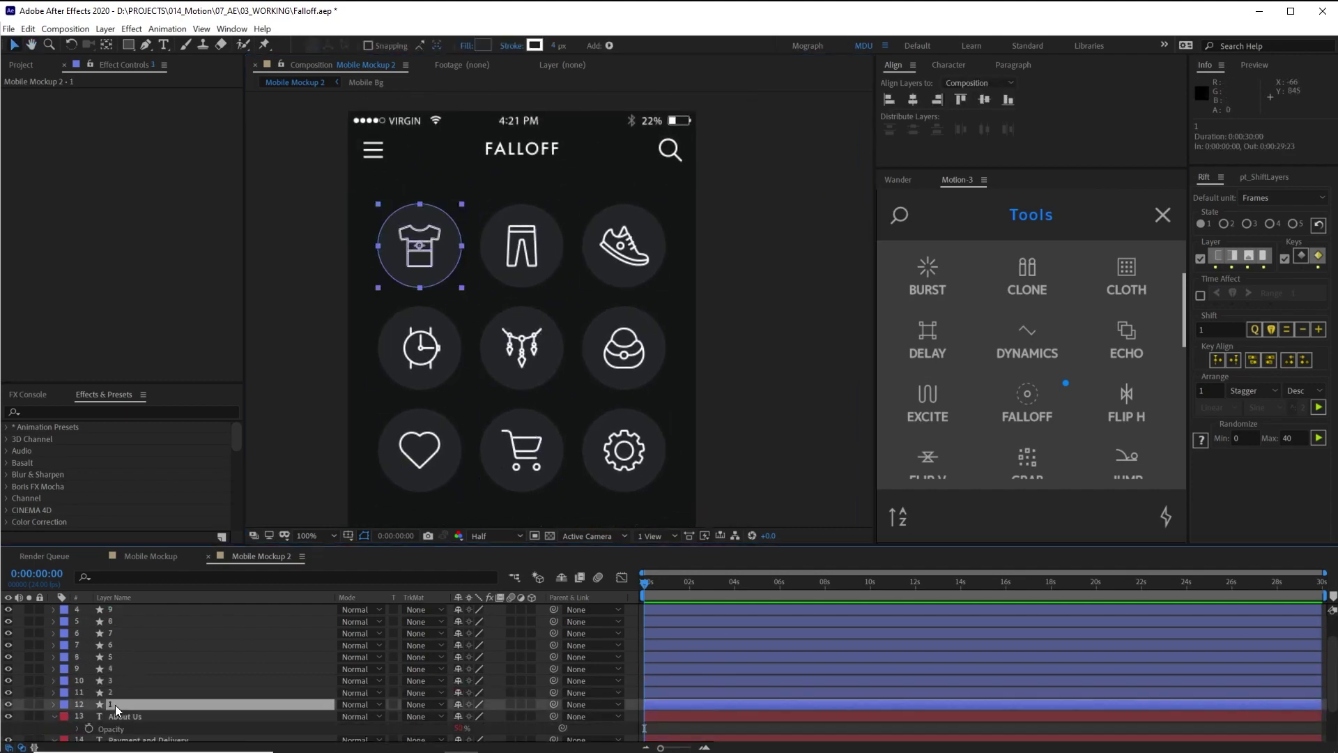
left_click(53, 703)
scroll(56, 696, "down", 3)
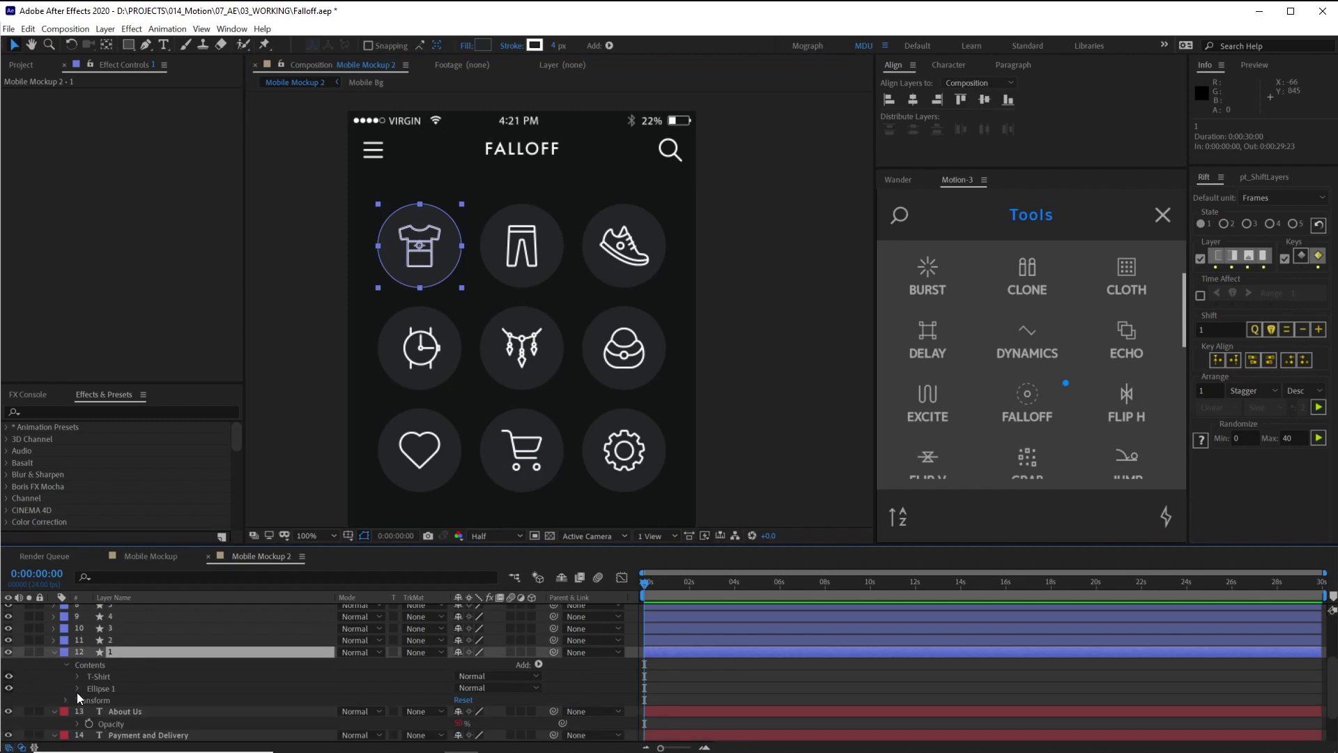
left_click(77, 690)
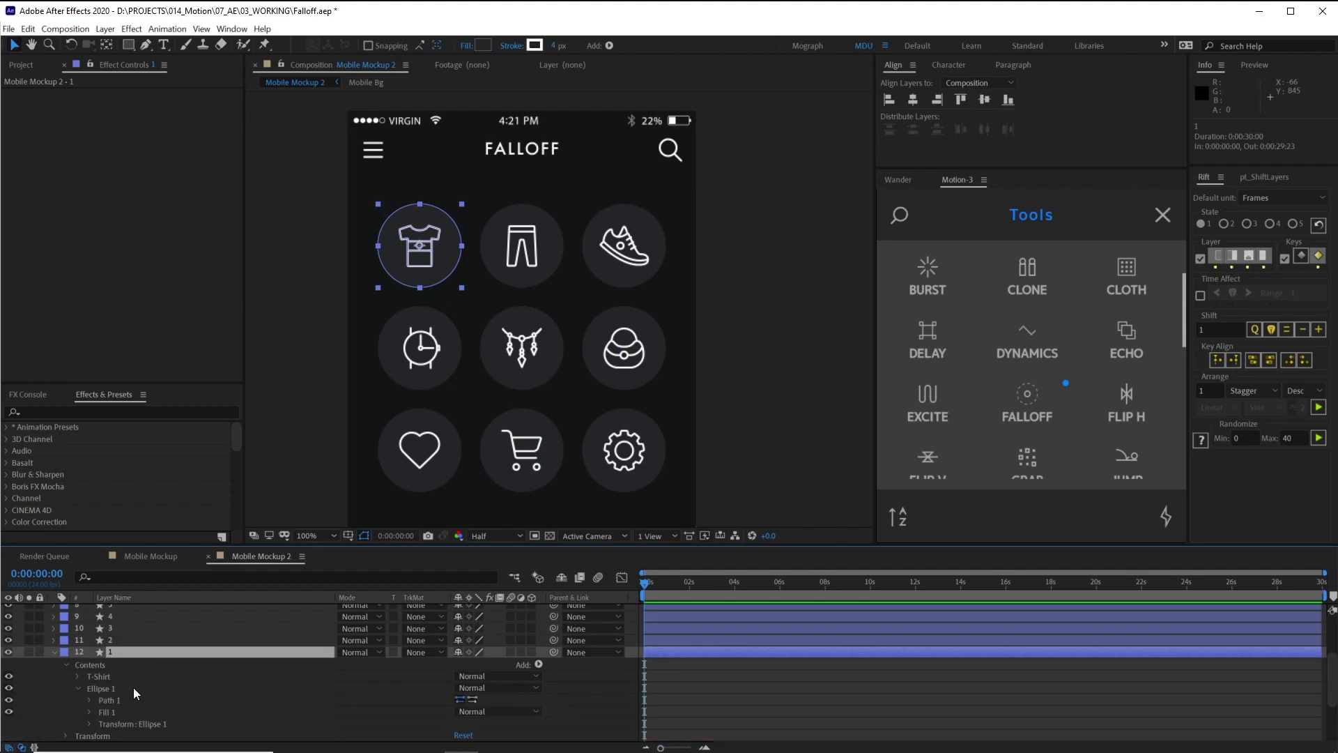
left_click(88, 712)
left_click(140, 722)
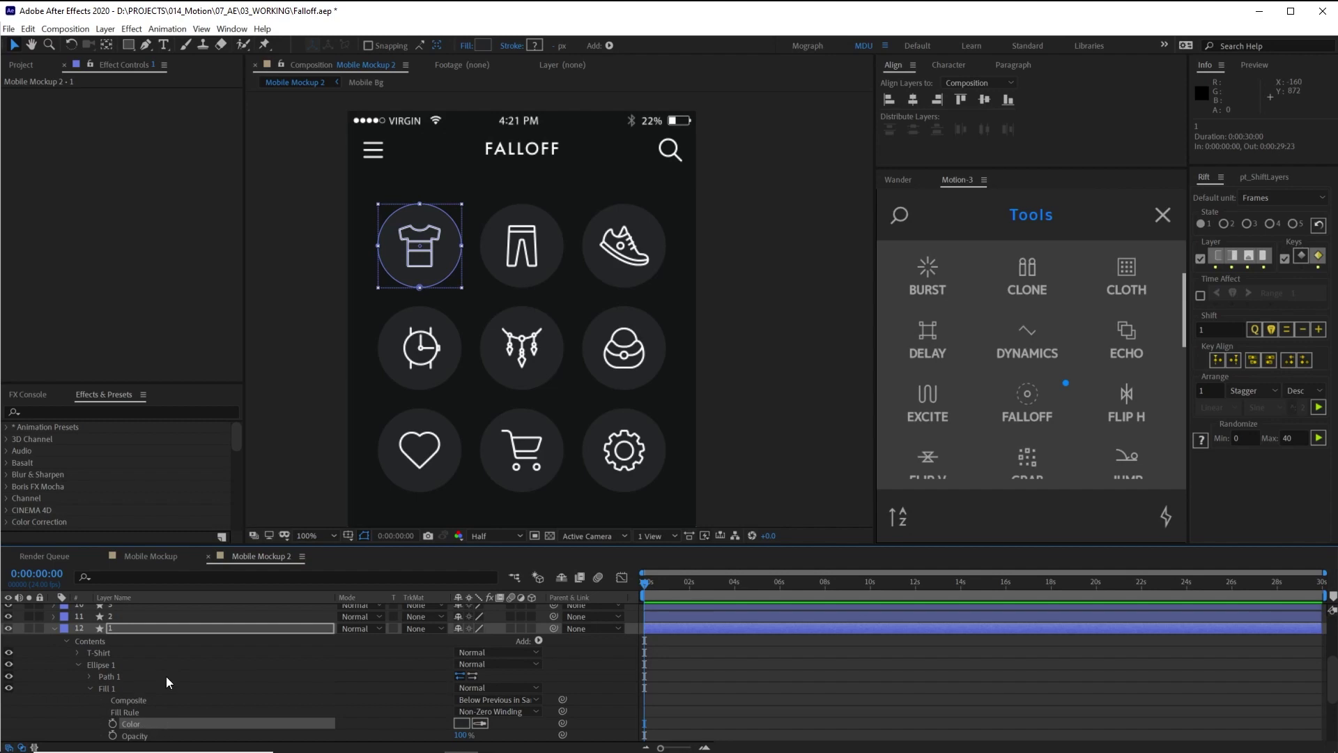
- Apply Falloff to the Ellipse 1 fill colour of icon layers 1 through 9, with the >>Controller layer included in the selection
scroll(142, 690, "up", 4)
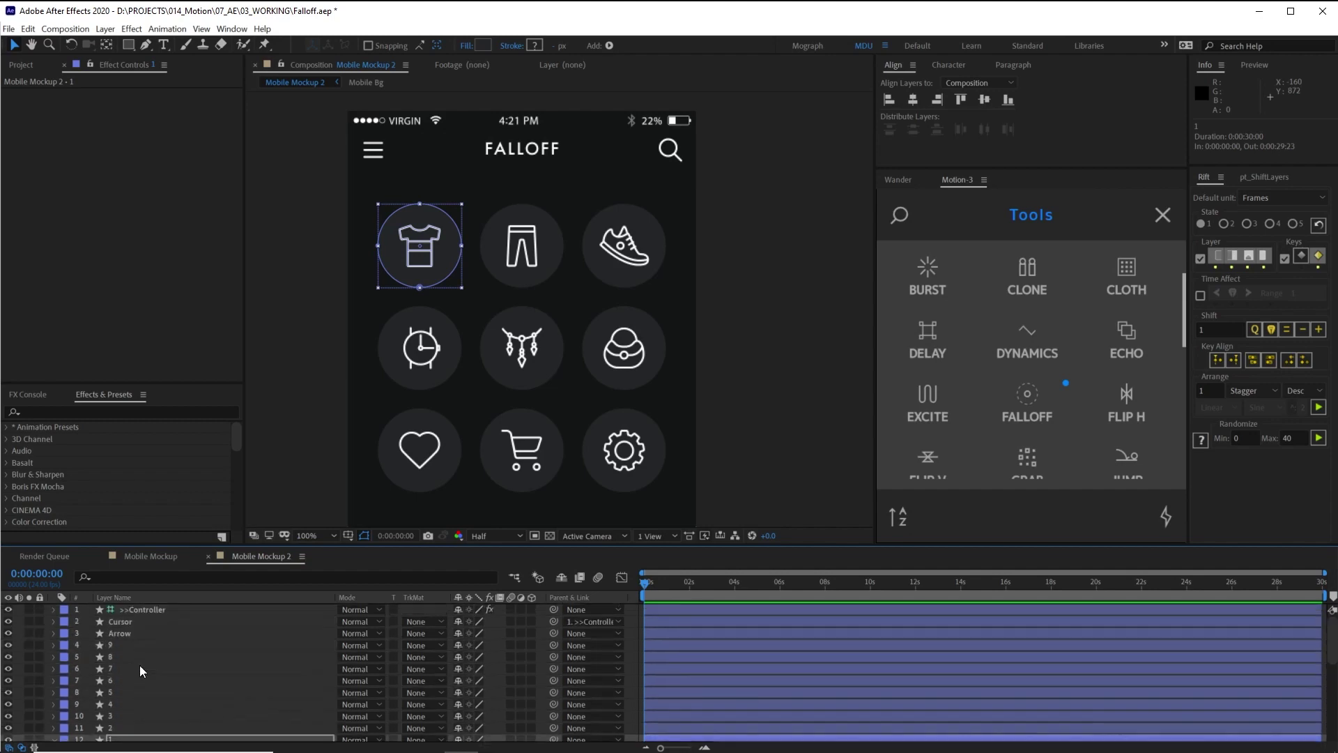
left_click(123, 644, "shift")
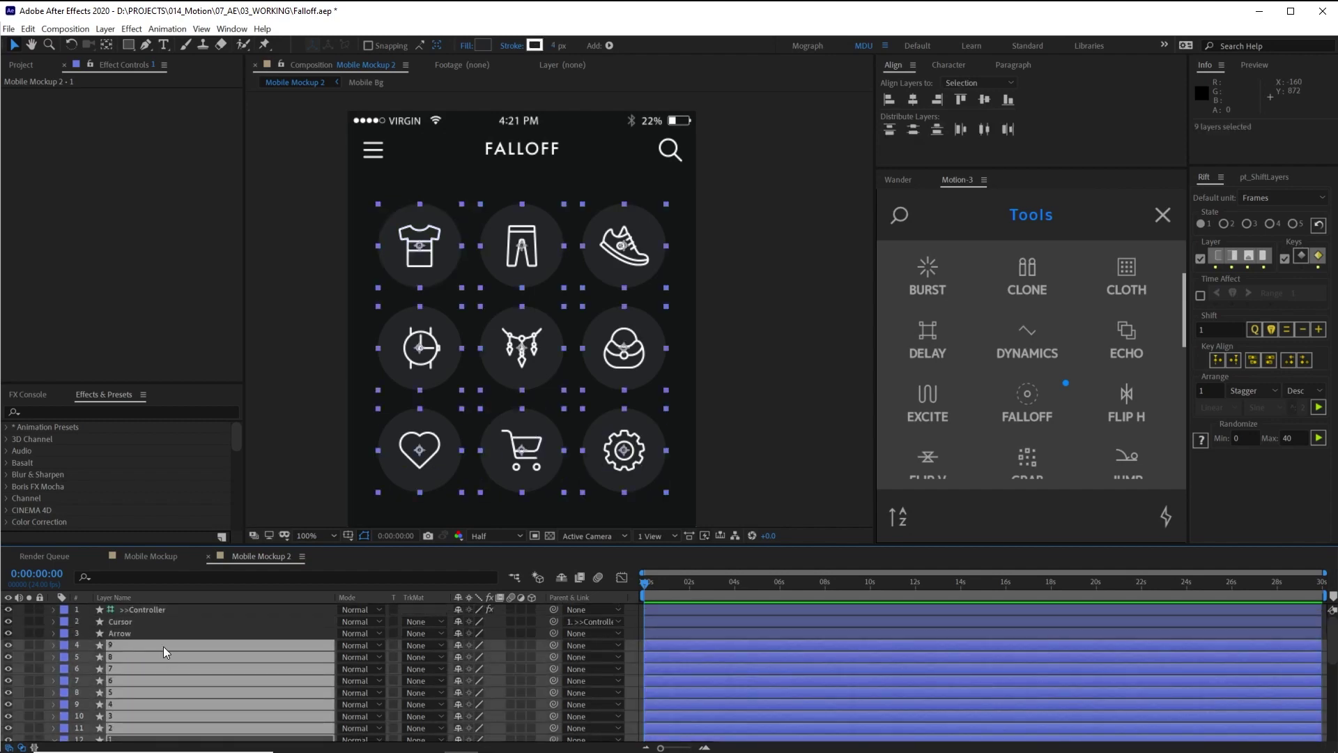
left_click(154, 612, "ctrl")
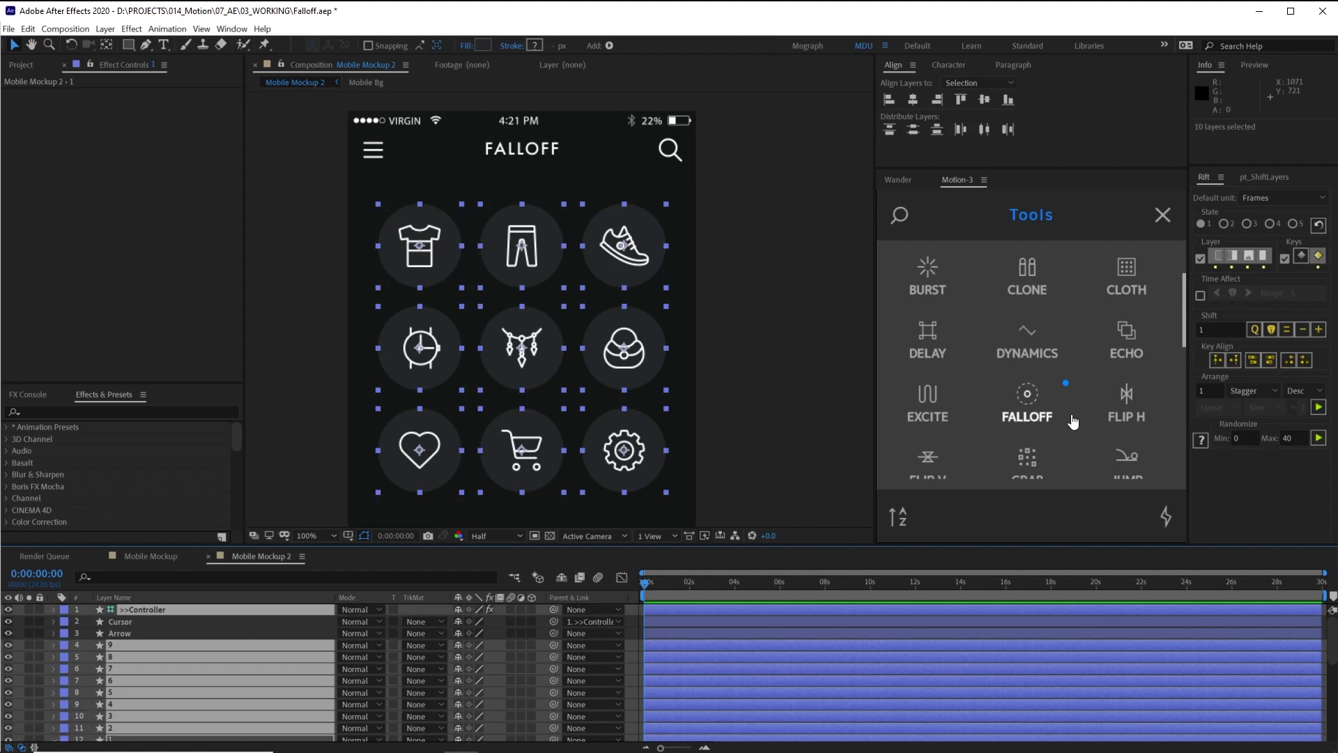
left_click(1039, 414)
- Move the >>Controller around the cart icon to test the shared colour falloff, and undo that Falloff application
left_click_drag(428, 322, 544, 429)
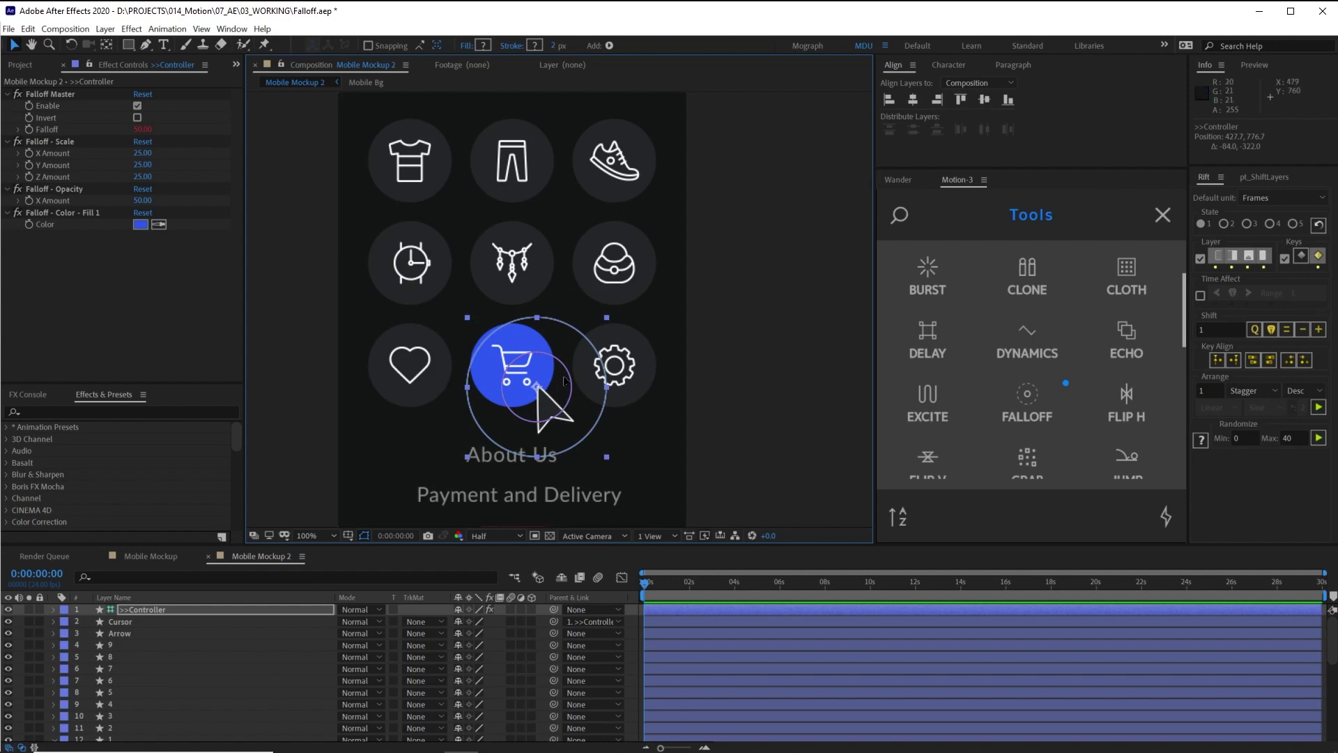
left_click_drag(564, 381, 518, 386)
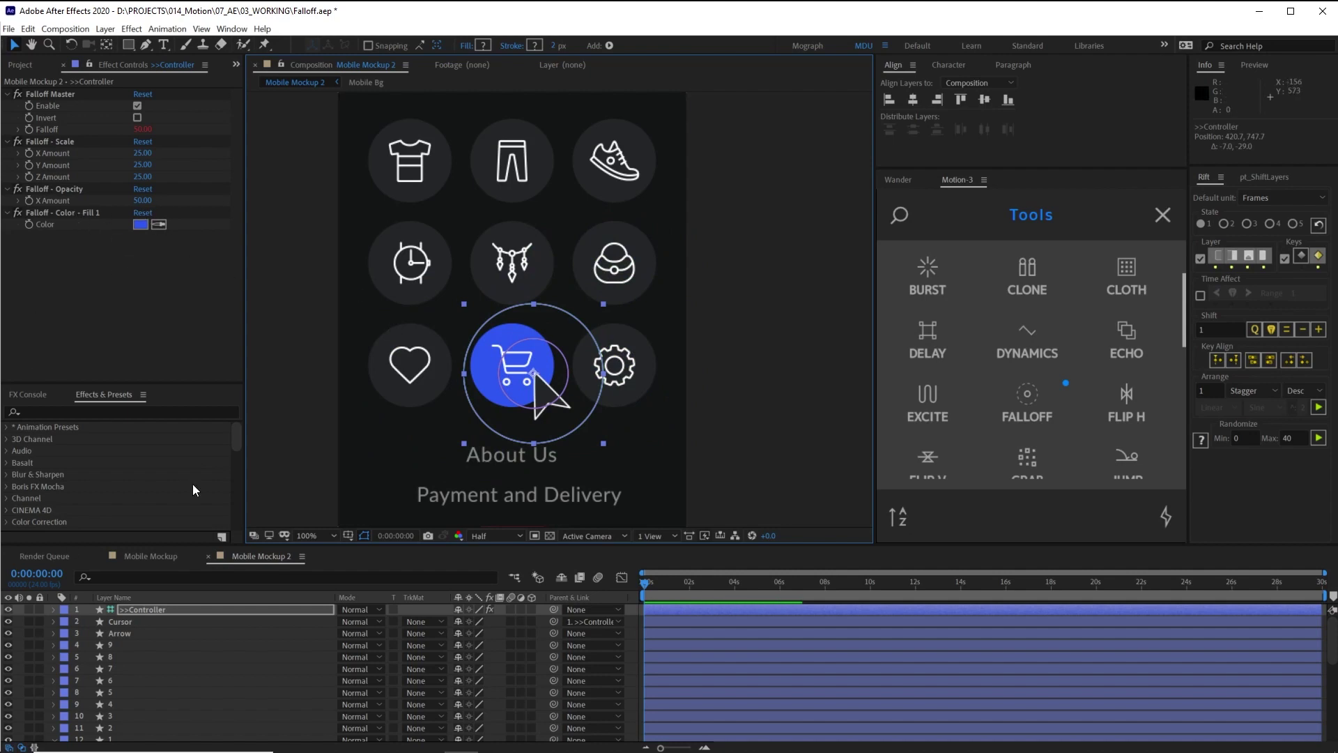
left_click(526, 416)
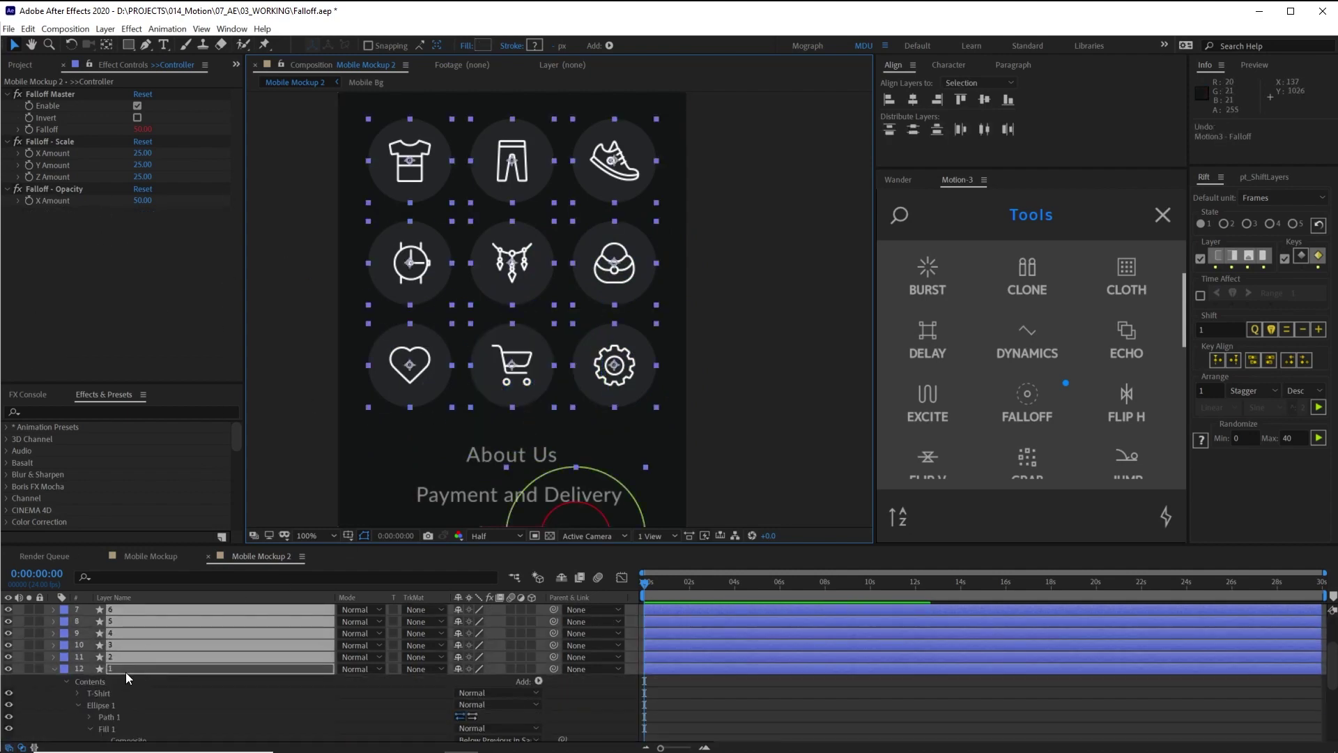
- Select the Fill 1 Color of layer 1's Ellipse 1 and use Grab to select the same property across icon layers 1 through 9
scroll(126, 672, "down", 3)
left_click(123, 659)
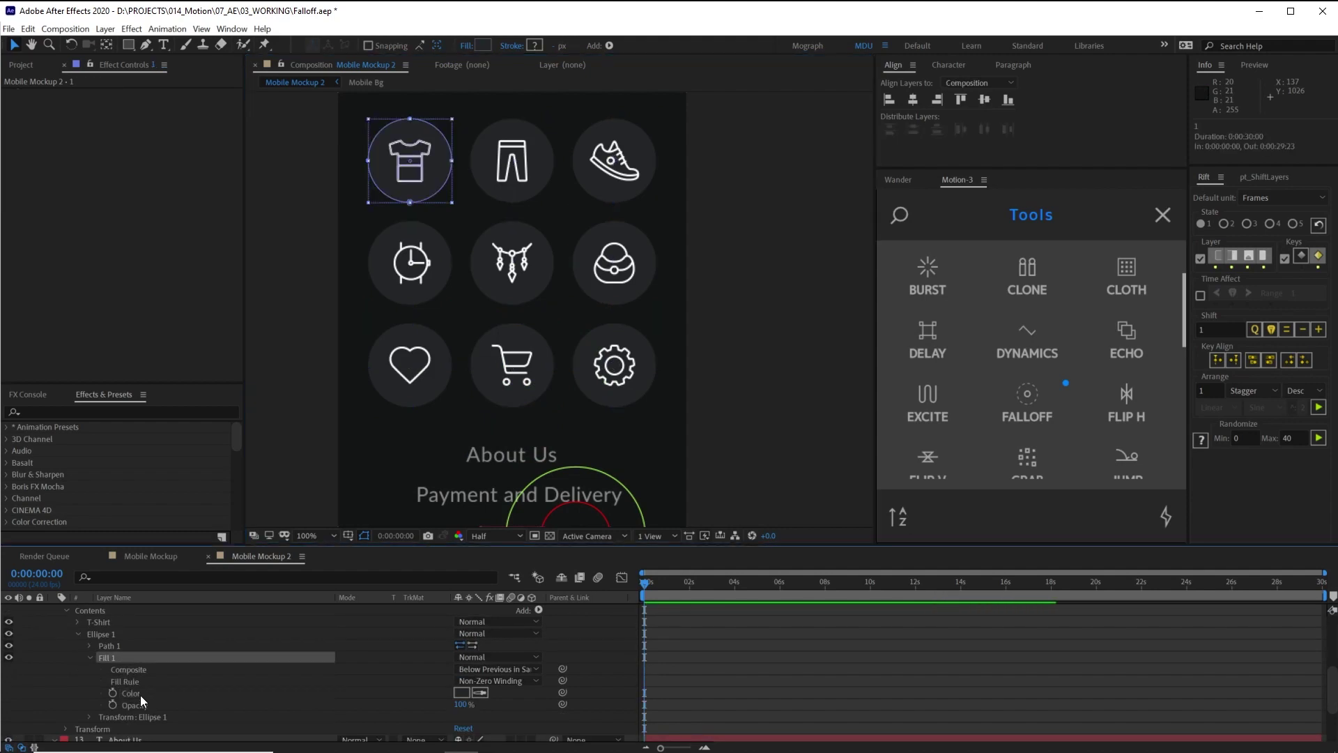
left_click(140, 694)
key("Return")
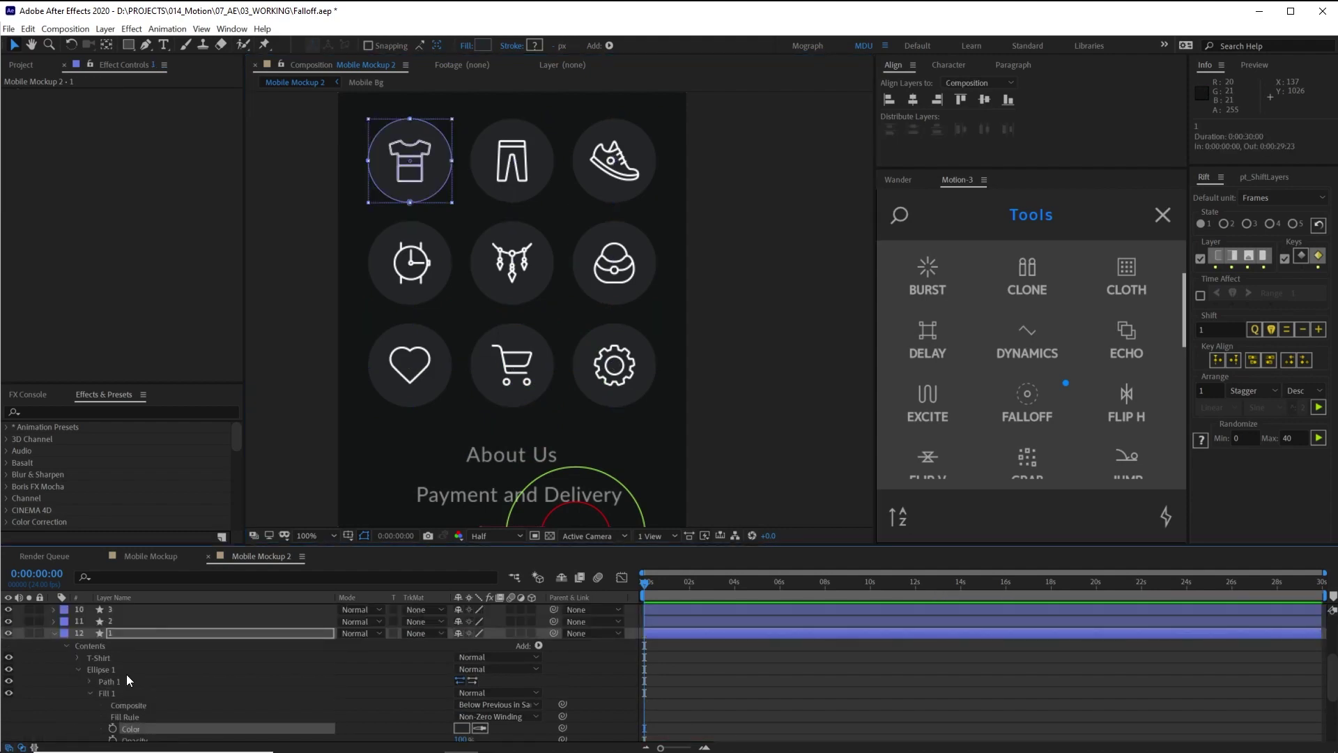
scroll(111, 637, "up", 3)
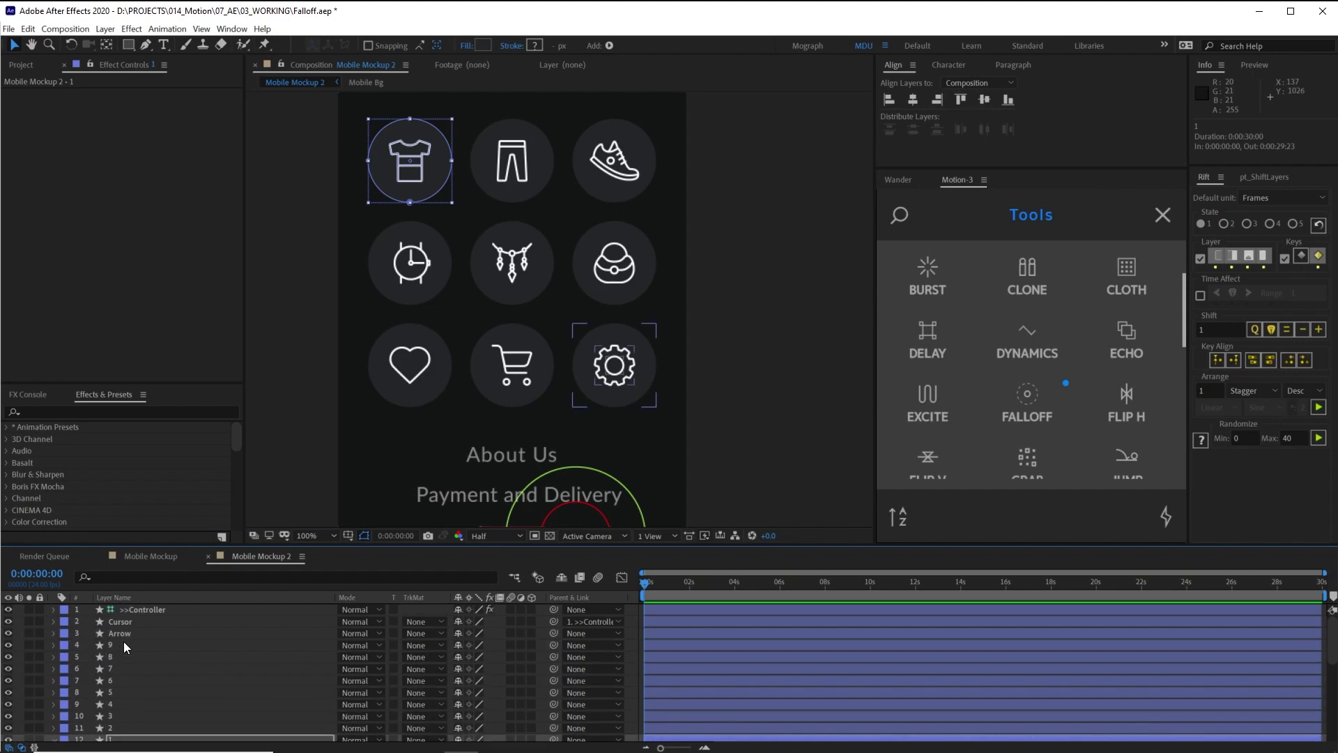
left_click(119, 647, "shift")
scroll(1028, 349, "down", 1)
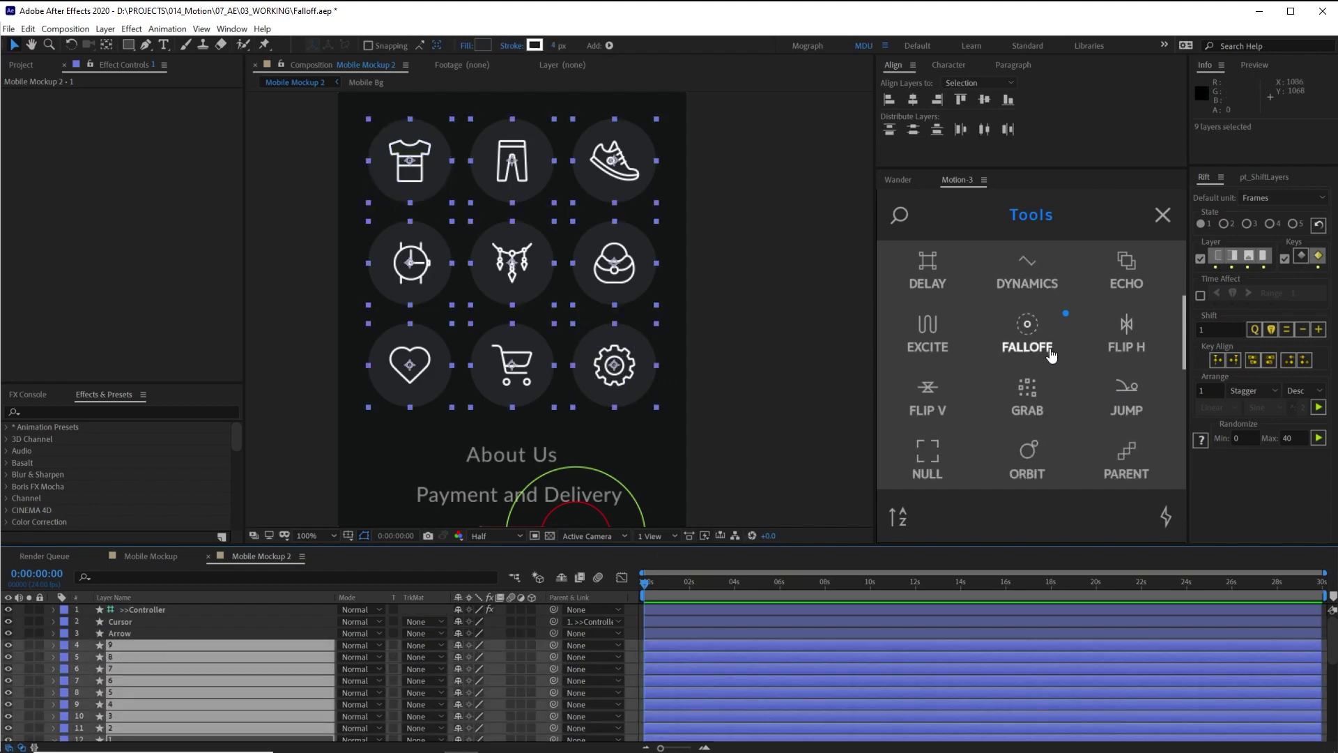
left_click(1030, 395)
scroll(174, 659, "down", 3)
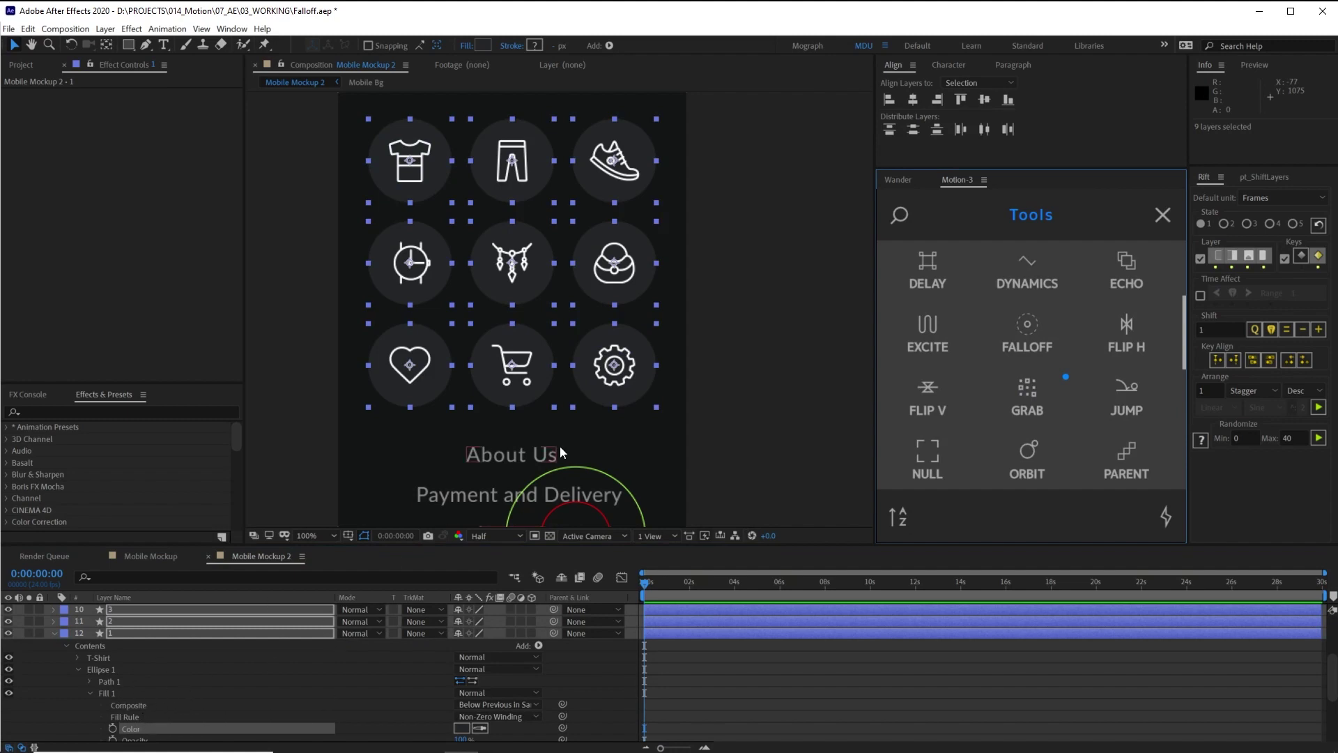
scroll(316, 625, "up", 3)
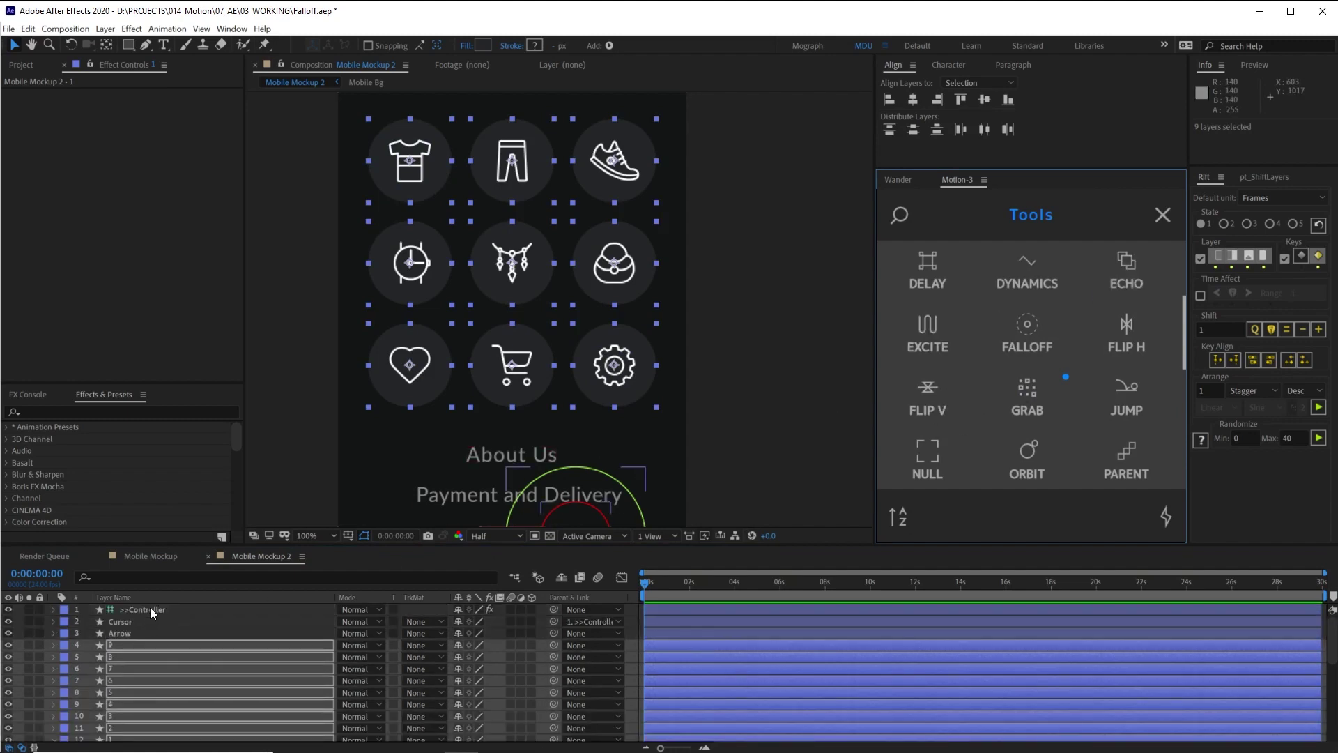
- Apply Falloff with individual colour controls to the grabbed fill colours using the >>Controller layer, and place the controller over the heart icon
left_click(149, 607, "ctrl")
left_click(1037, 338)
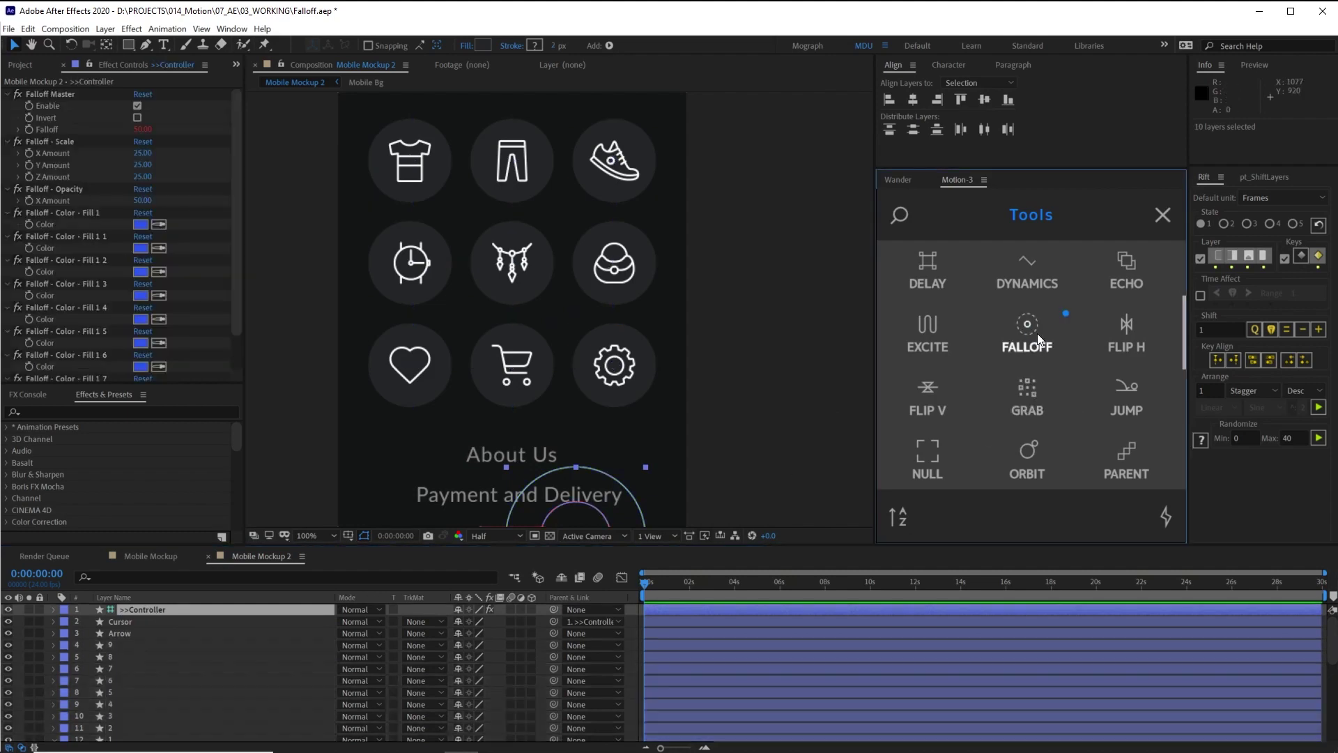
left_click_drag(569, 517, 418, 345)
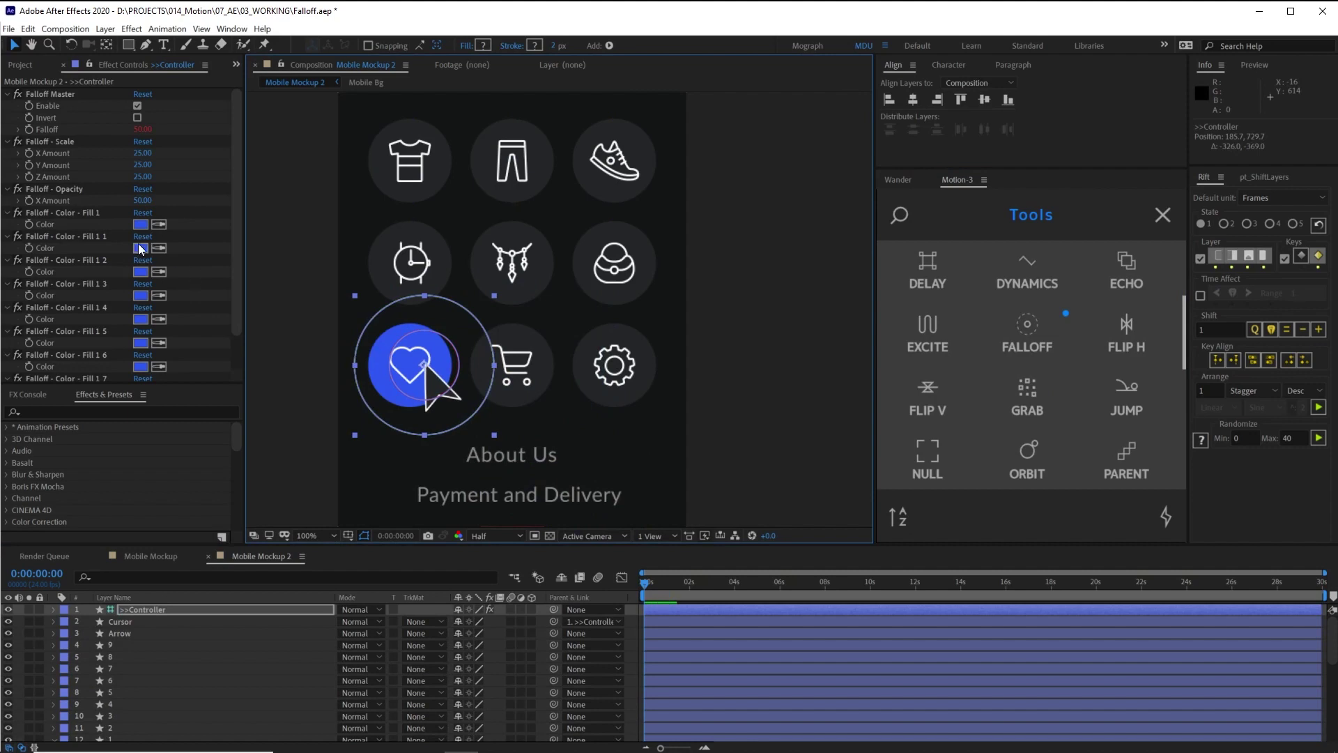
- Set the controller's falloff colours to magenta F22DCB for Fill 1 1, green for Fill 1 2 and orange for Fill 1 3
left_click(141, 247)
left_click(549, 481)
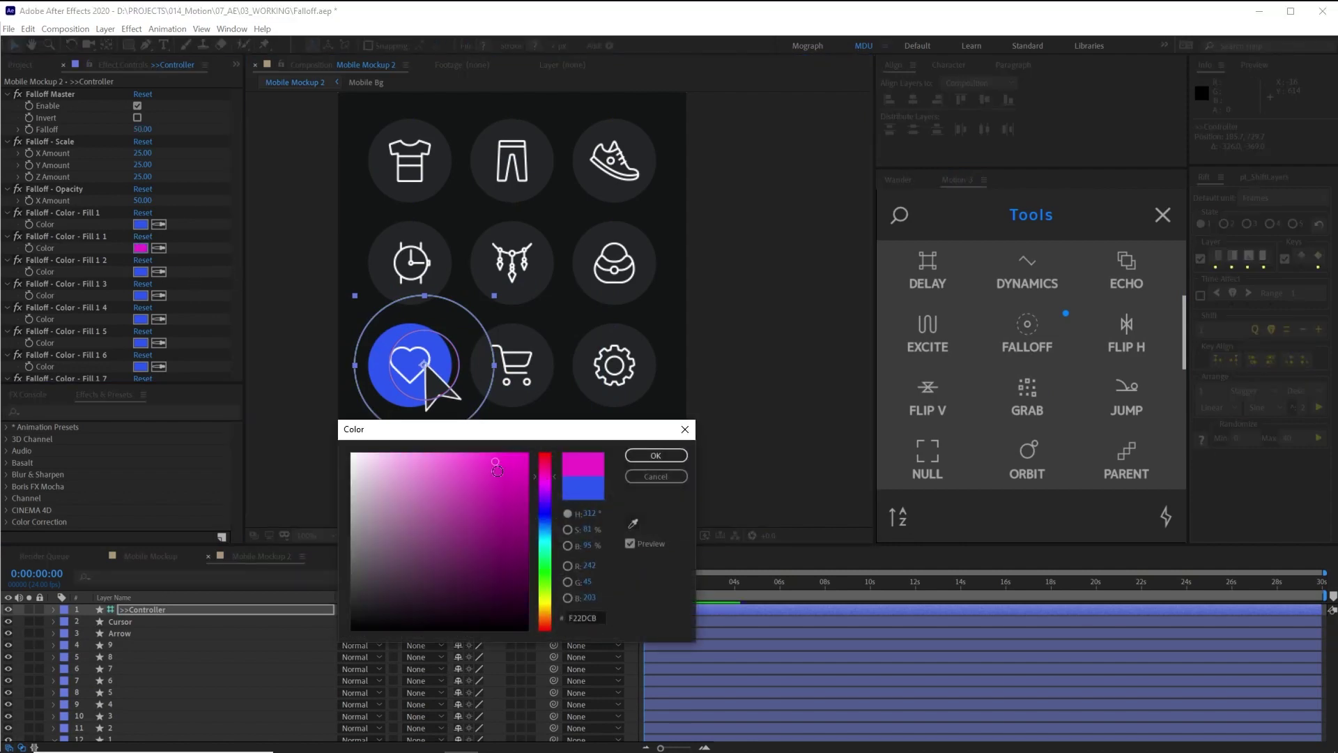
key("Return")
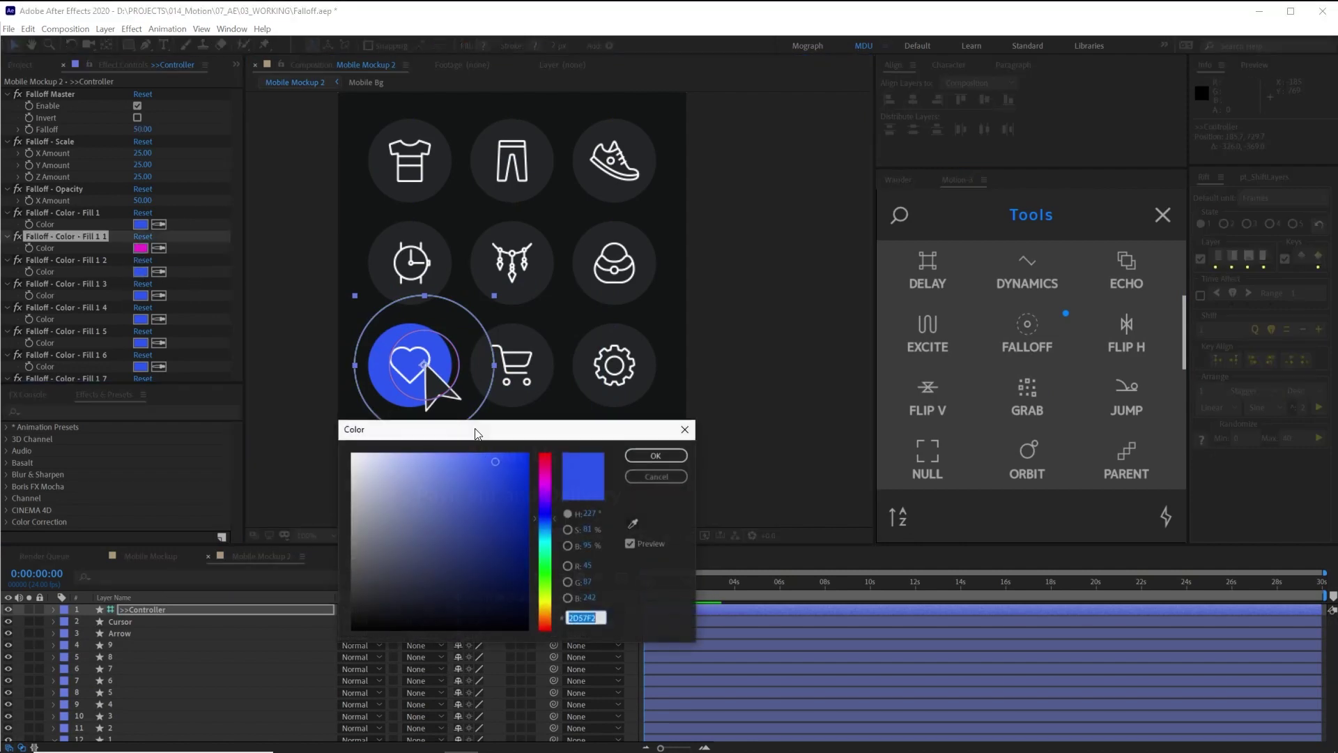
left_click(548, 570)
key("Return")
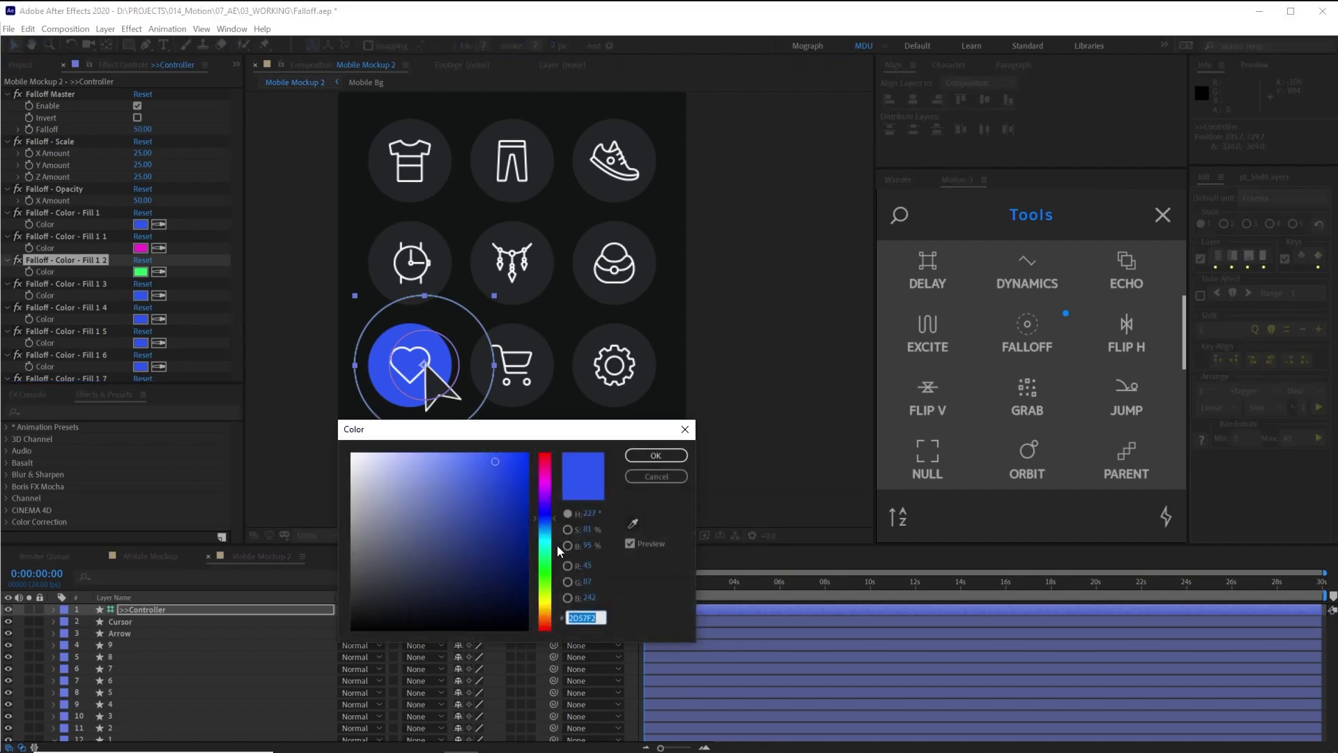
left_click(546, 609)
key("Return")
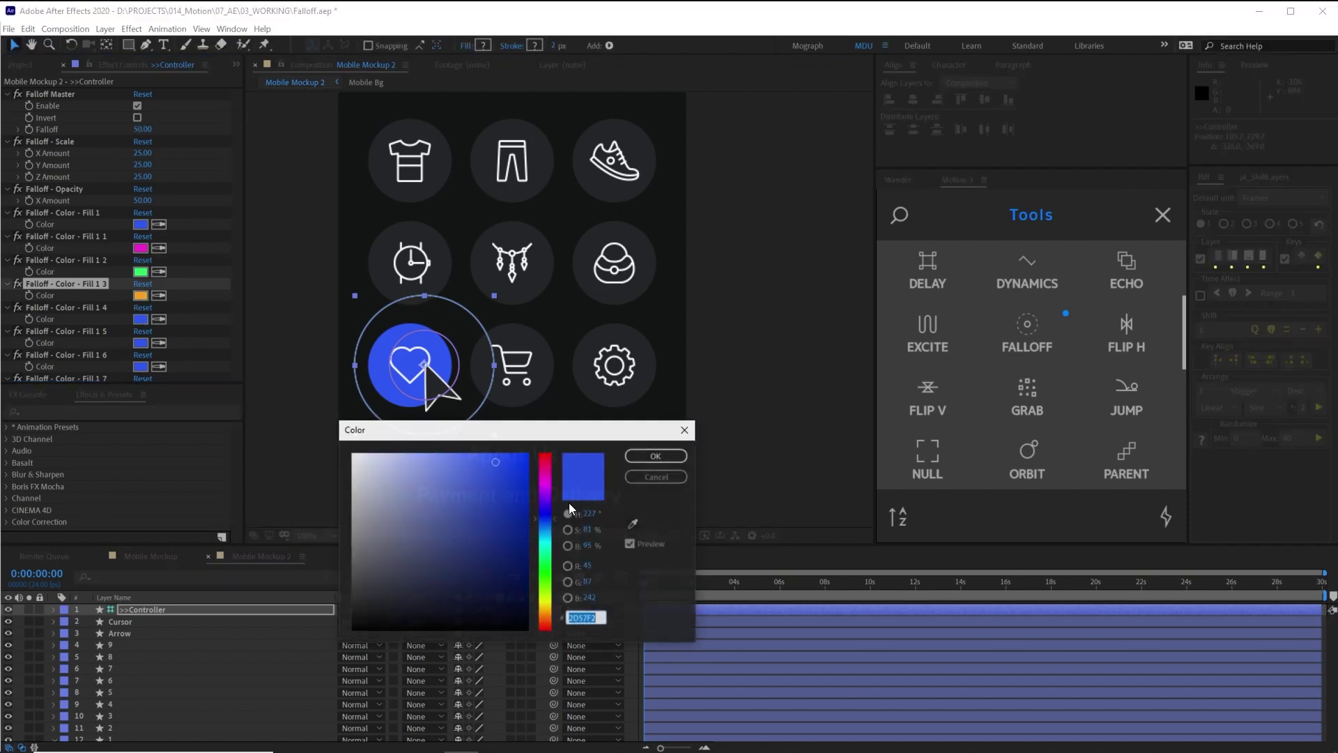
- Set the falloff colour of Fill 1 4 to a dark red-orange and that of Fill 1 5 to magenta F22DF0
left_click(414, 481)
left_click_drag(414, 481, 364, 457)
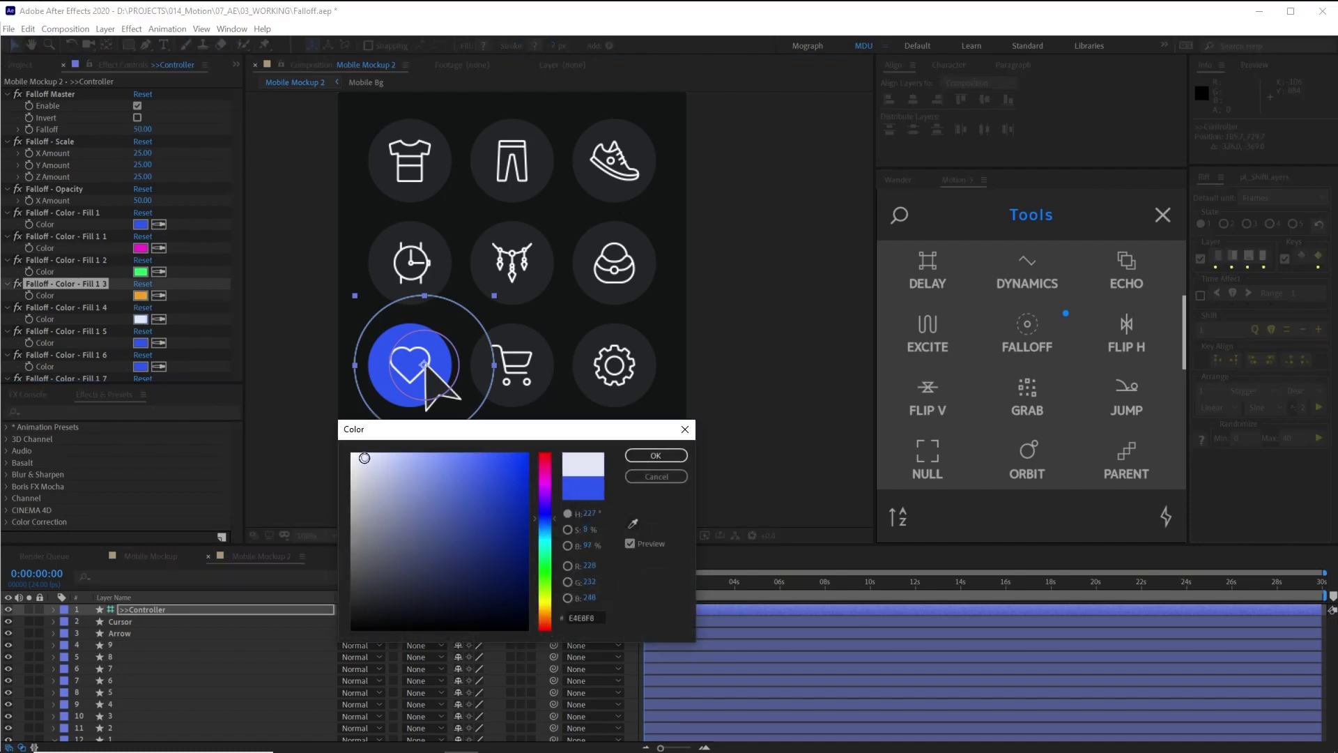
left_click(547, 613)
left_click(496, 543)
key("Return")
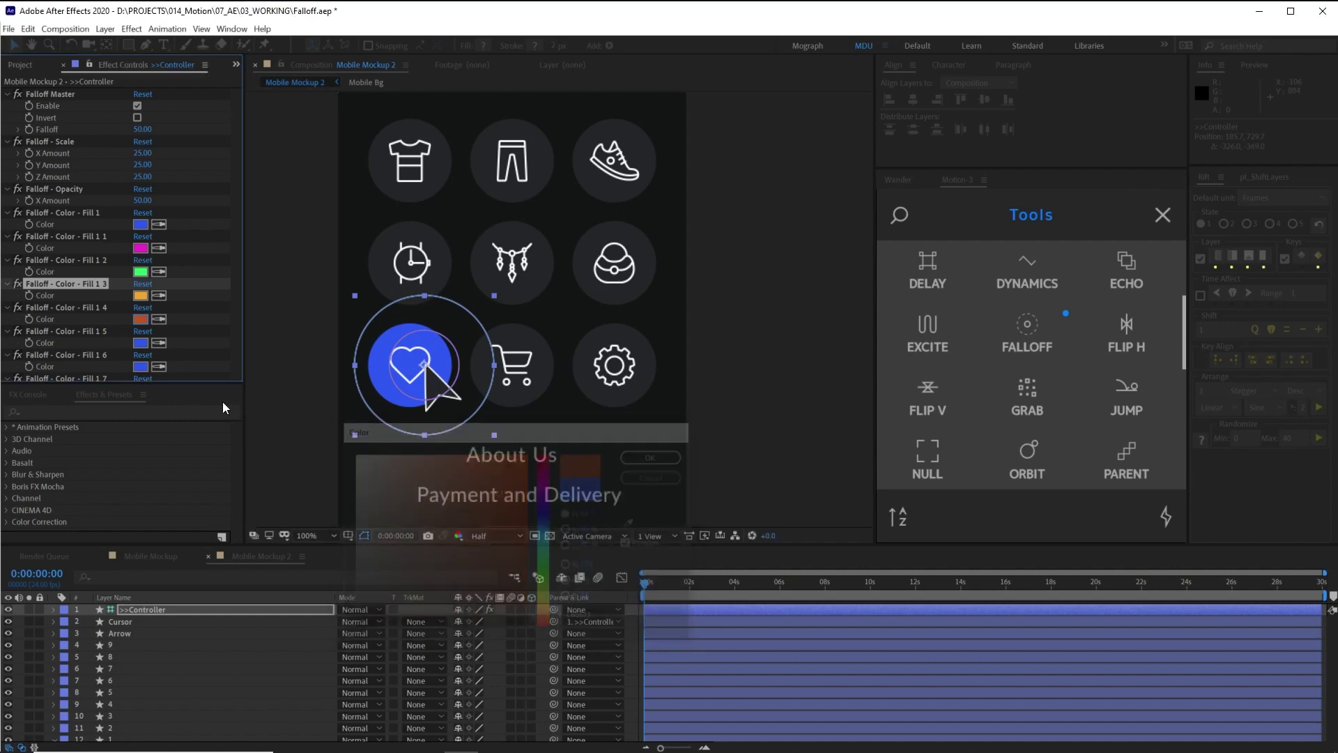
left_click(140, 342)
left_click(544, 482)
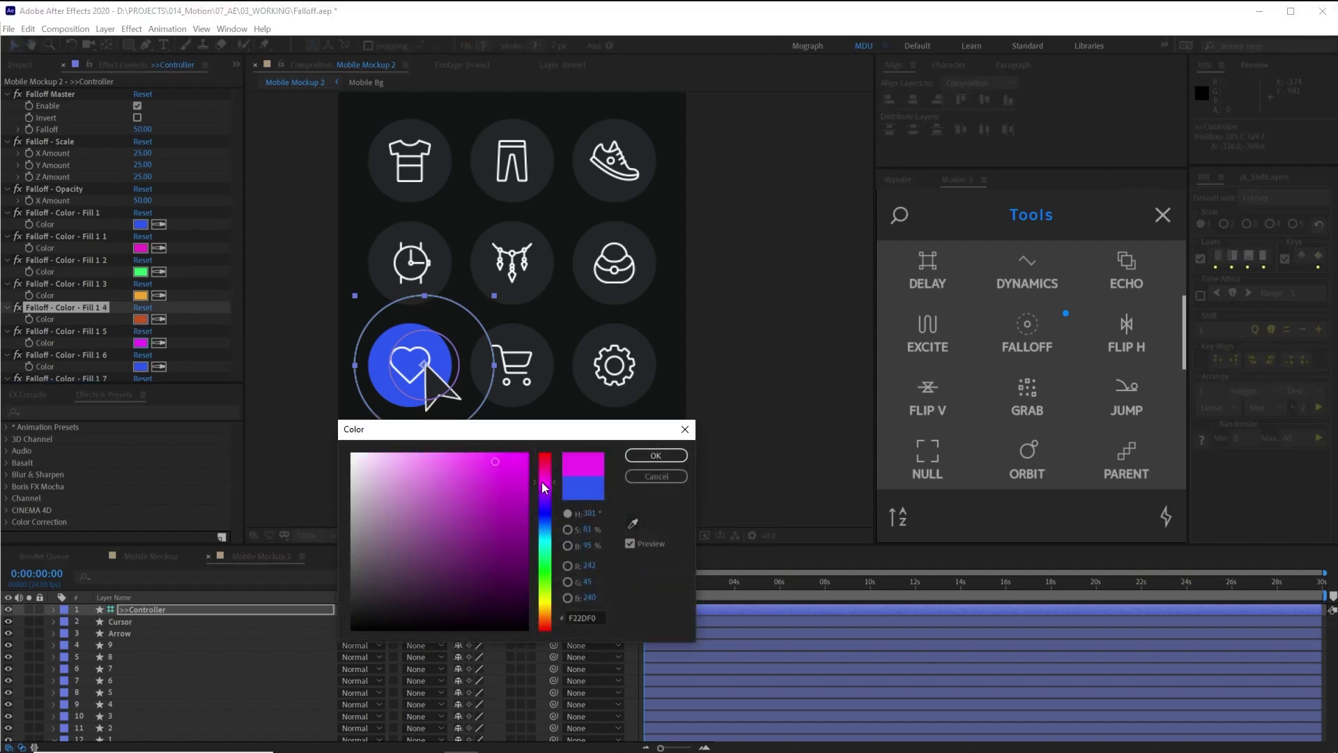
key("Return")
- Move the >>Controller across the icons to between the handbag and gear to test the individual falloff colours
scroll(118, 230, "down", 2)
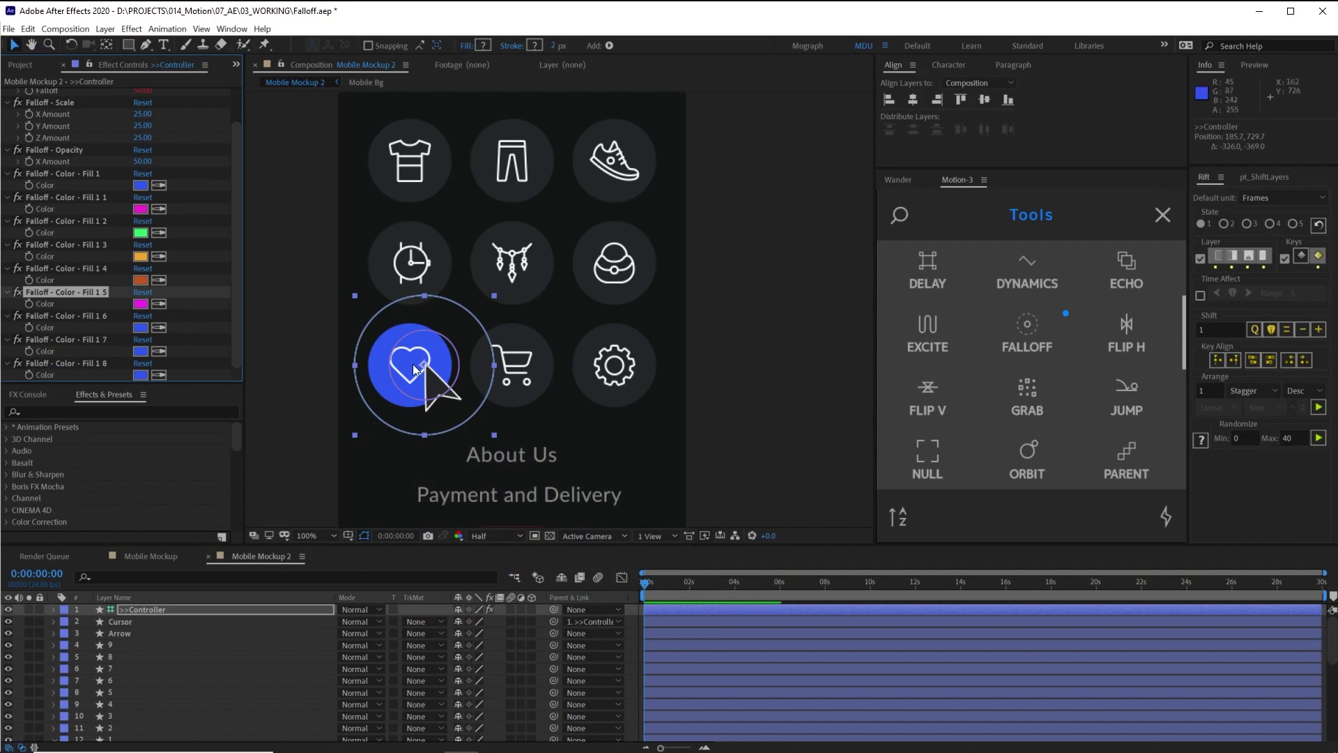
left_click_drag(430, 365, 515, 313)
- Reveal layer 1's Scale property and apply Falloff to the scale of icon layers 1 through 9 with the >>Controller layer
left_click(132, 644)
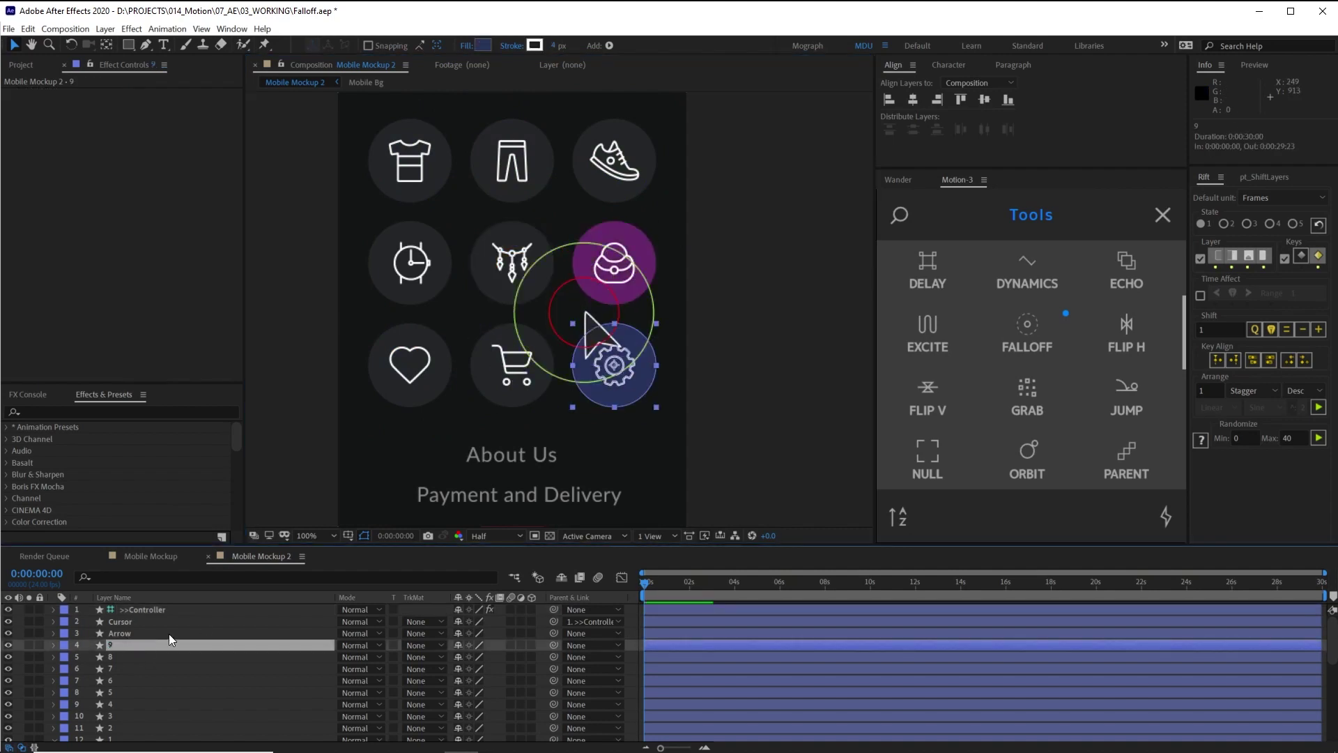
scroll(132, 641, "down", 3)
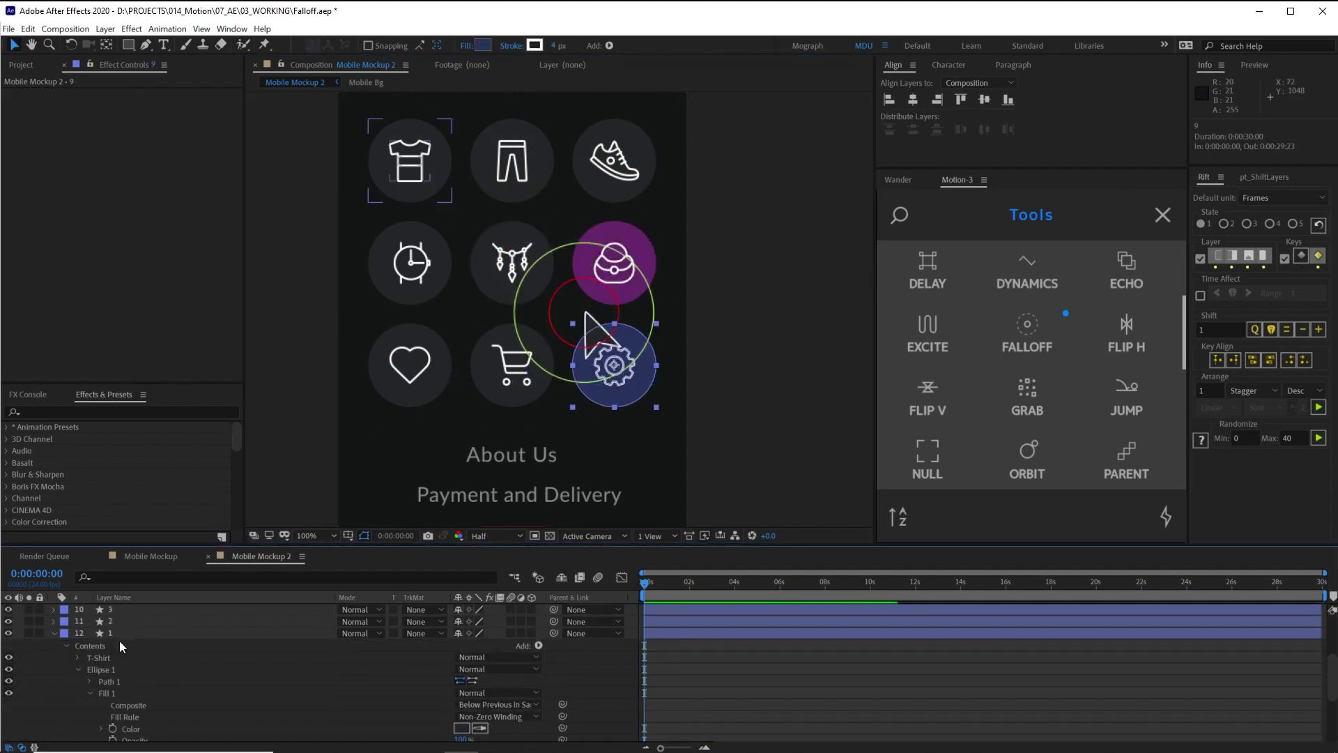
left_click(127, 635)
key("s")
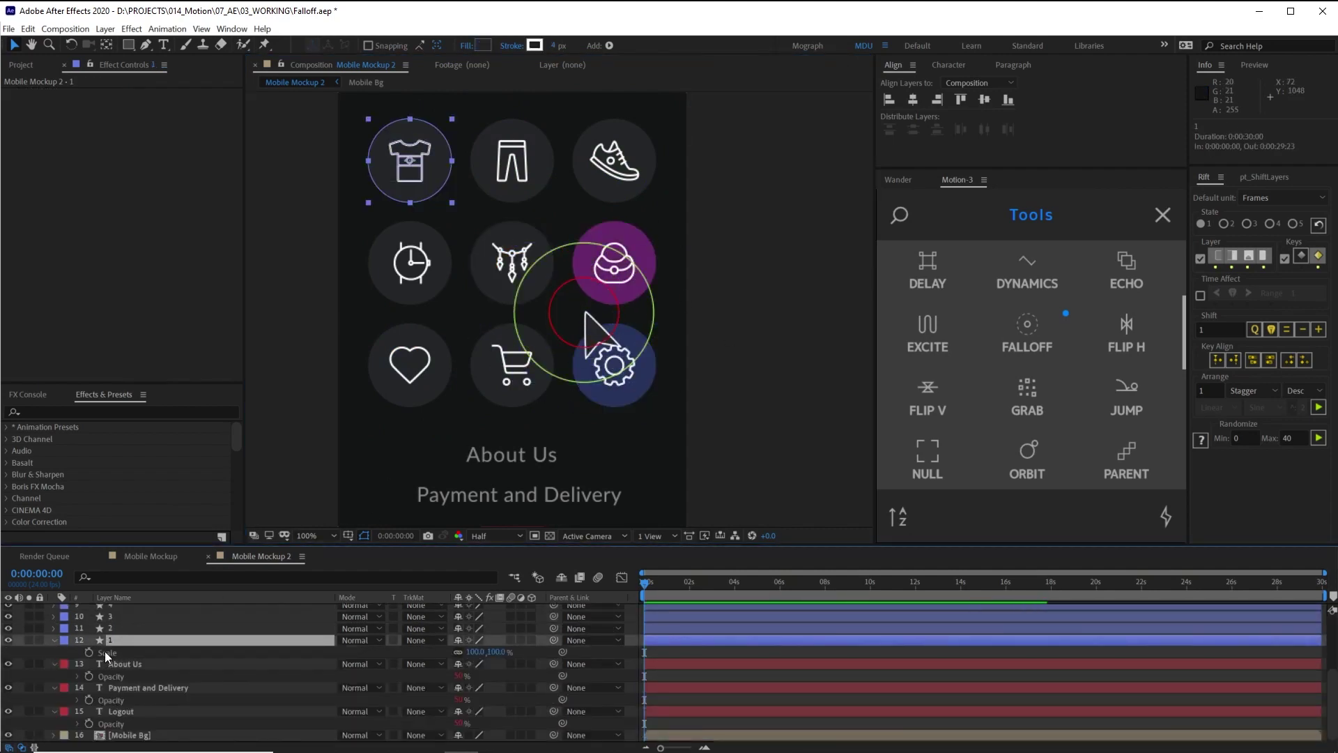
scroll(144, 643, "up", 3)
left_click(127, 642, "shift")
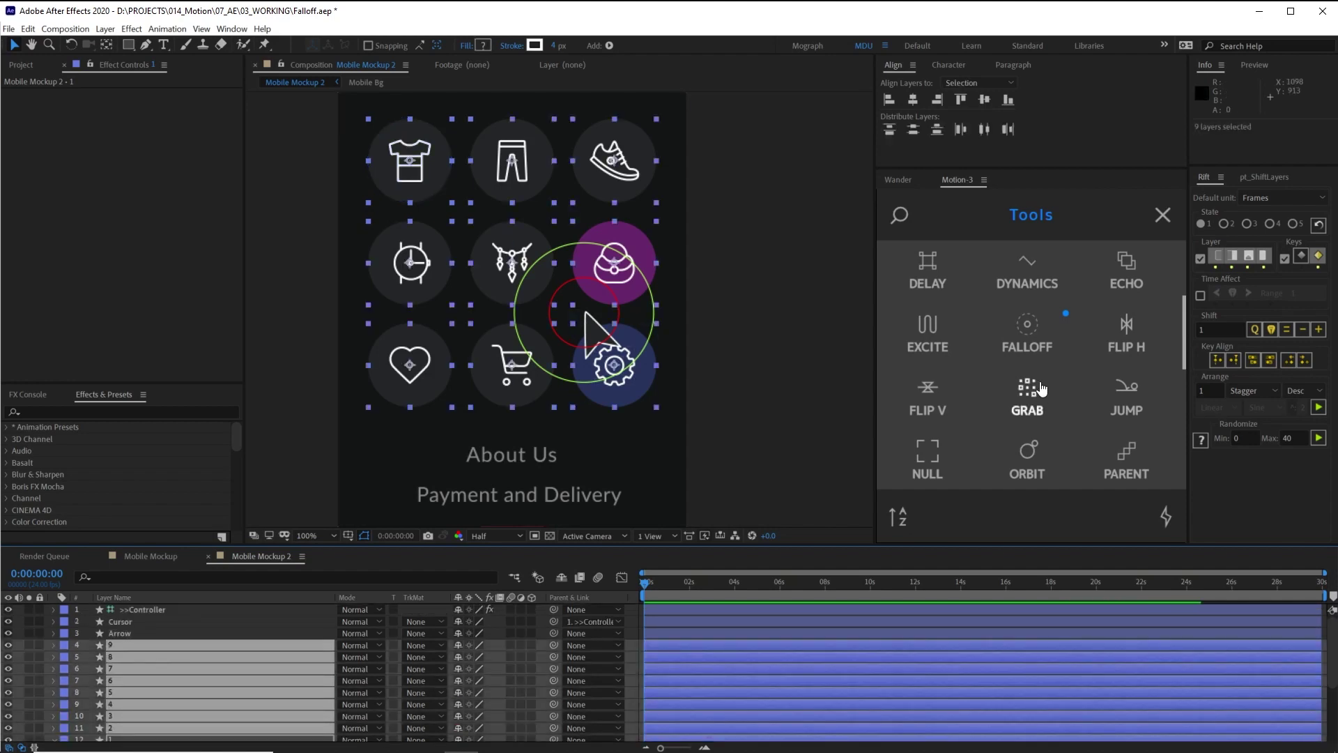
left_click(137, 607, "ctrl")
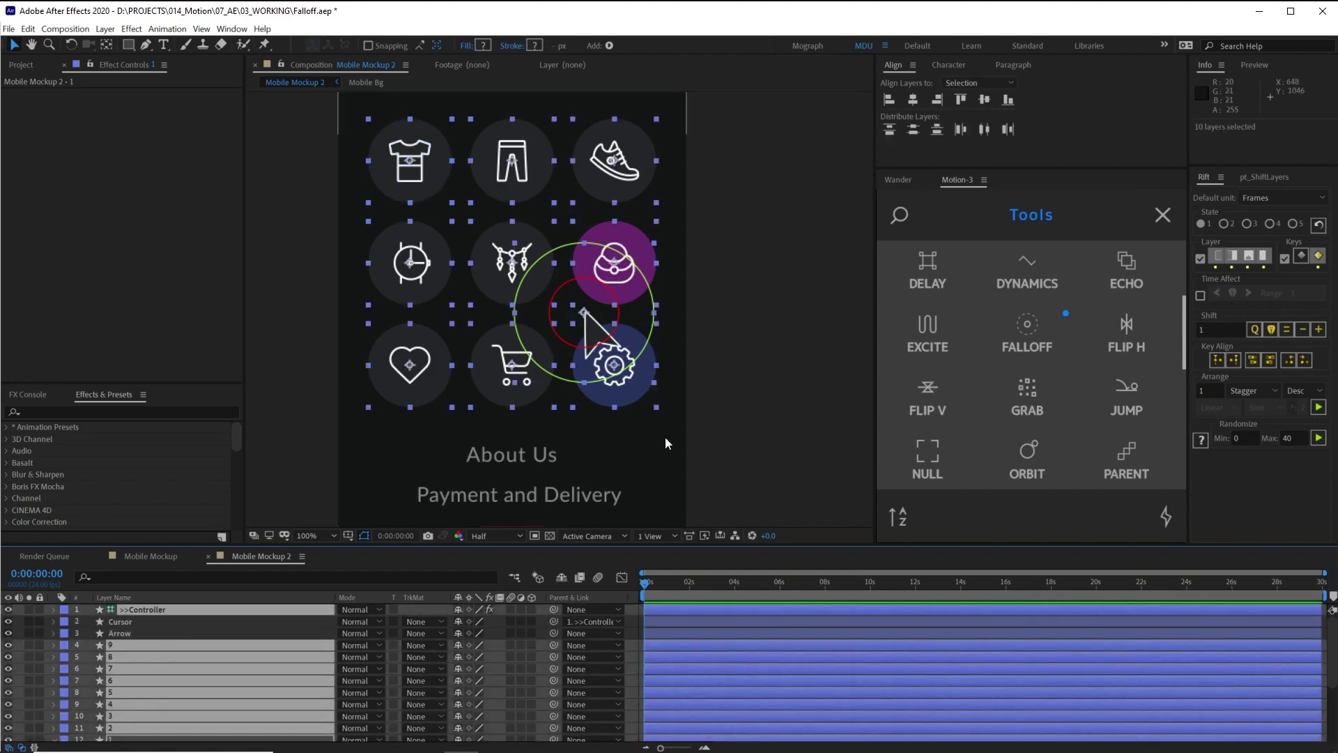
left_click(1026, 342)
- Test the combined scale and colour falloff by moving the >>Controller over the cart icon and on to the gear icon's right side
left_click_drag(526, 323, 433, 384)
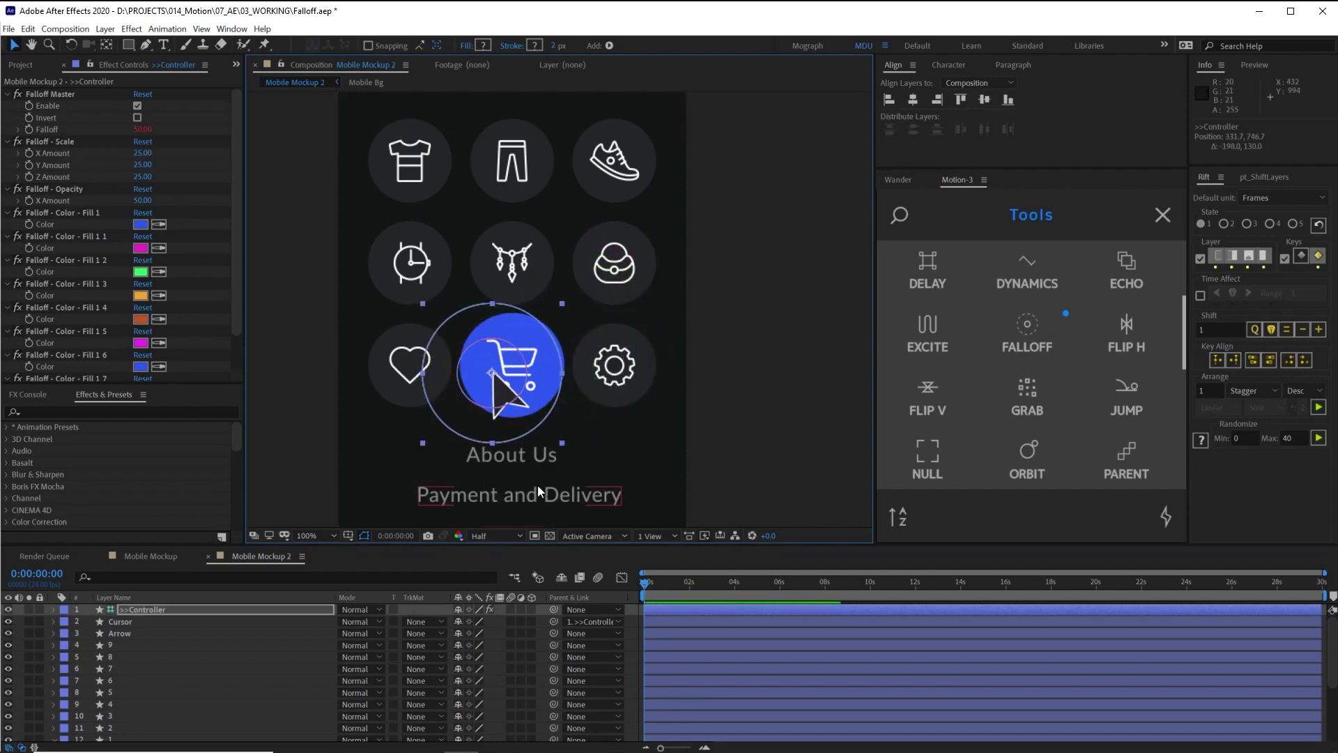
key("comma")
key("comma")
key("comma")
key("comma")
key("comma")
key("comma")
key("comma")
key("comma")
key("period")
key("period")
key("period")
key("period")
key("period")
key("period")
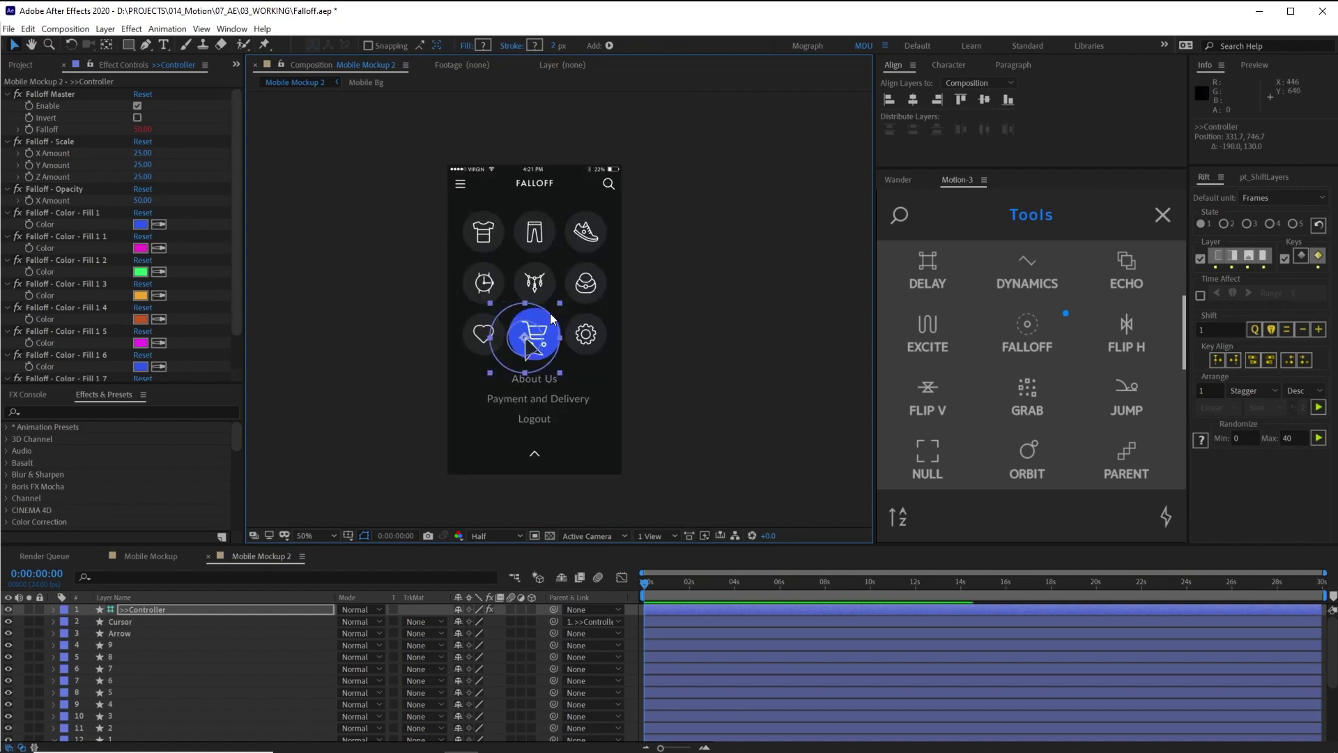
key("period")
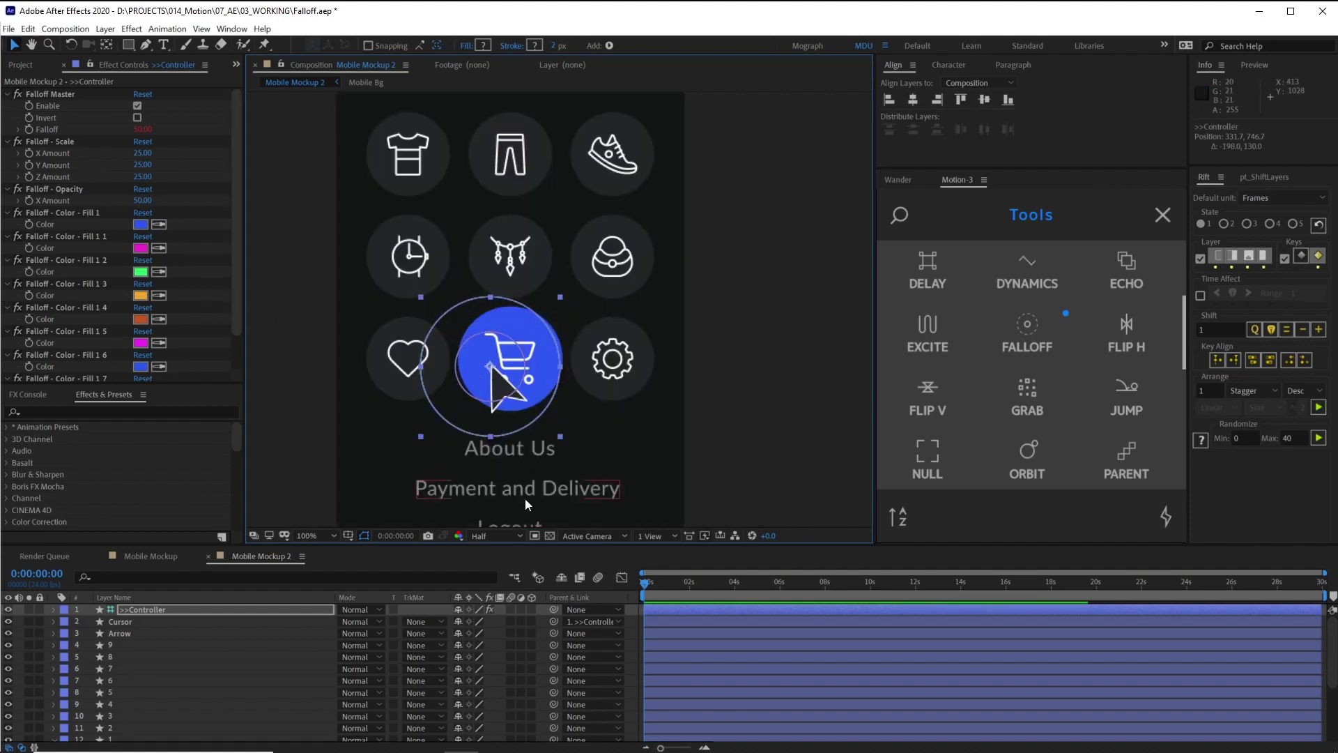
left_click_drag(499, 376, 688, 421)
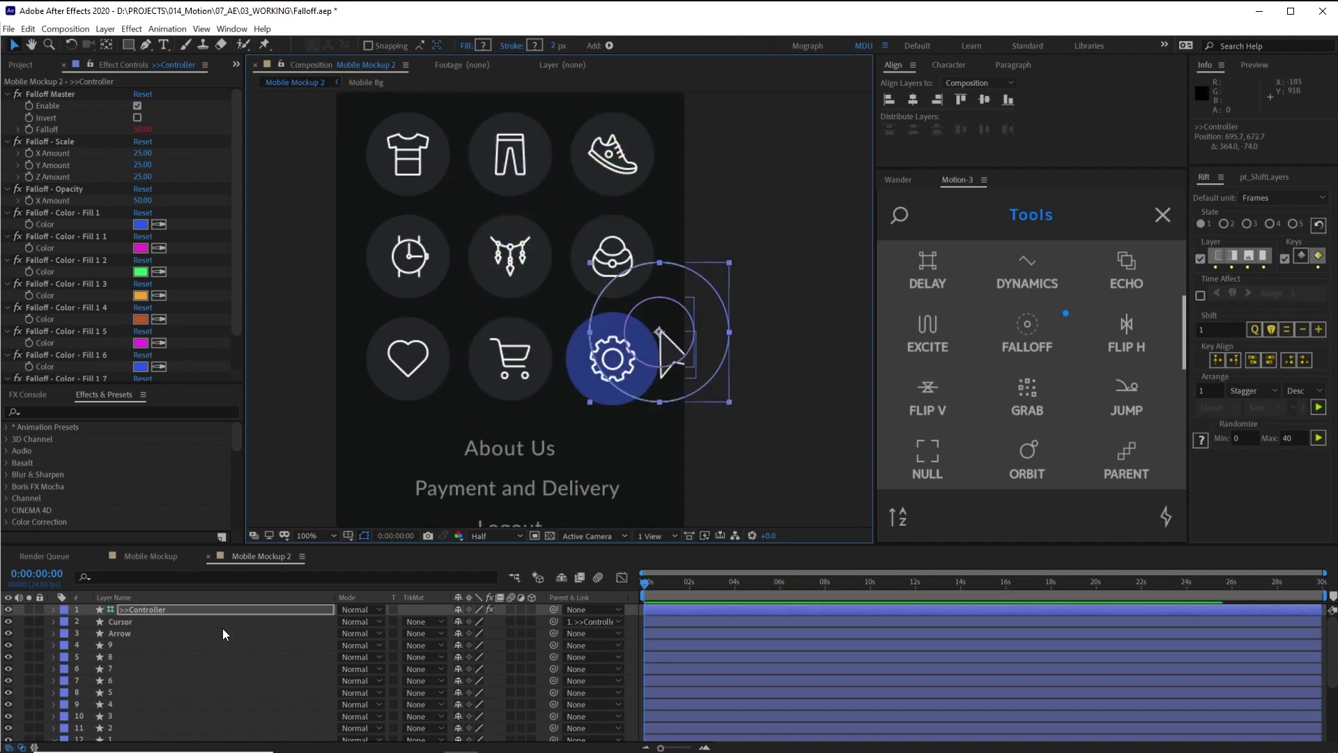
- Move the >>Controller off the gear icon to between the handbag and gear to test the scale falloff
left_click_drag(648, 343, 565, 286)
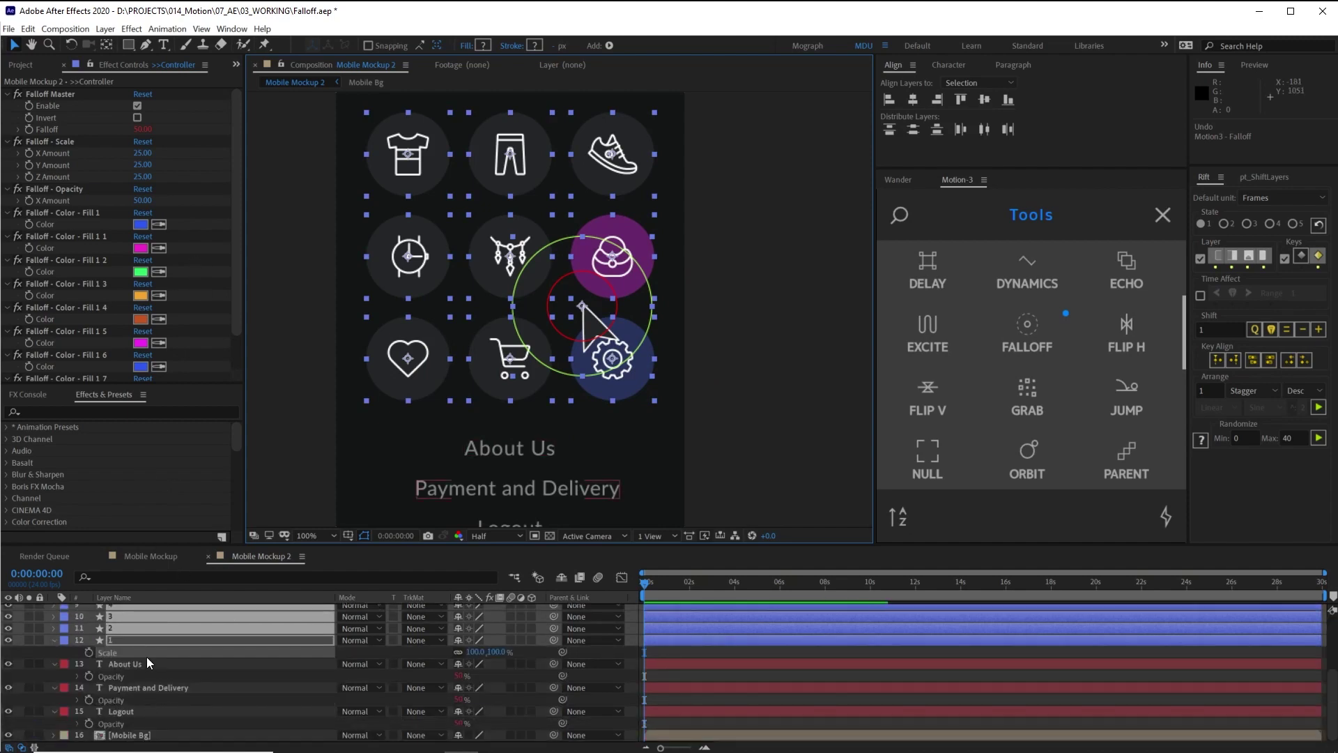
- Expand layer 1's contents down to the transform properties of the Ellipse 1 group
left_click(159, 654)
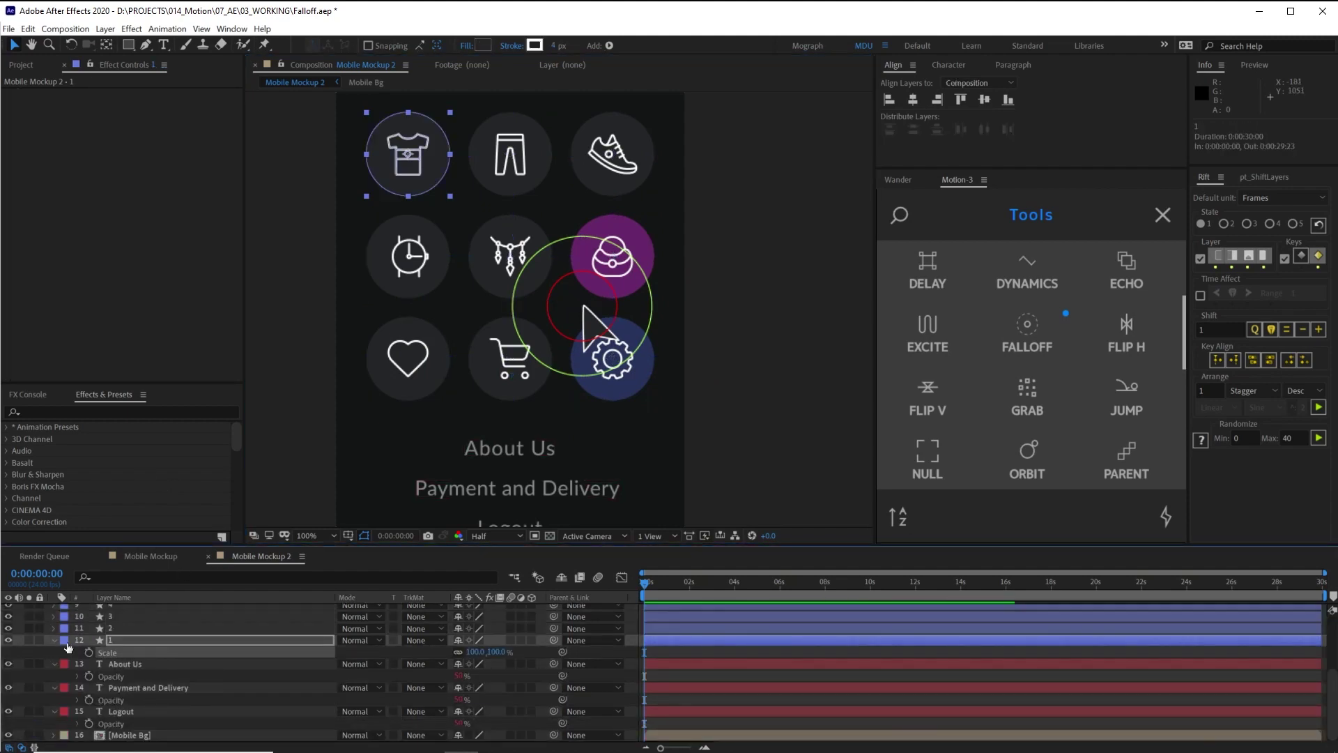
left_click(56, 645)
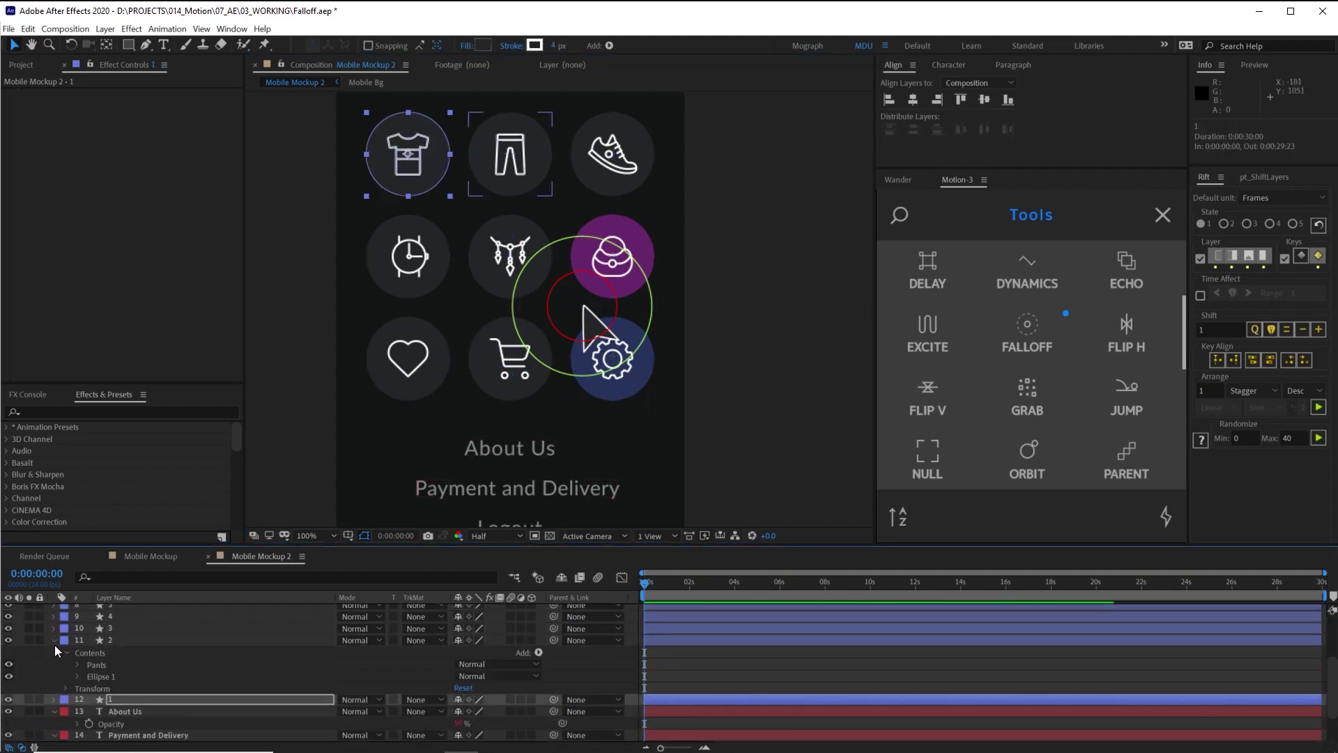
left_click(55, 699)
scroll(69, 692, "down", 3)
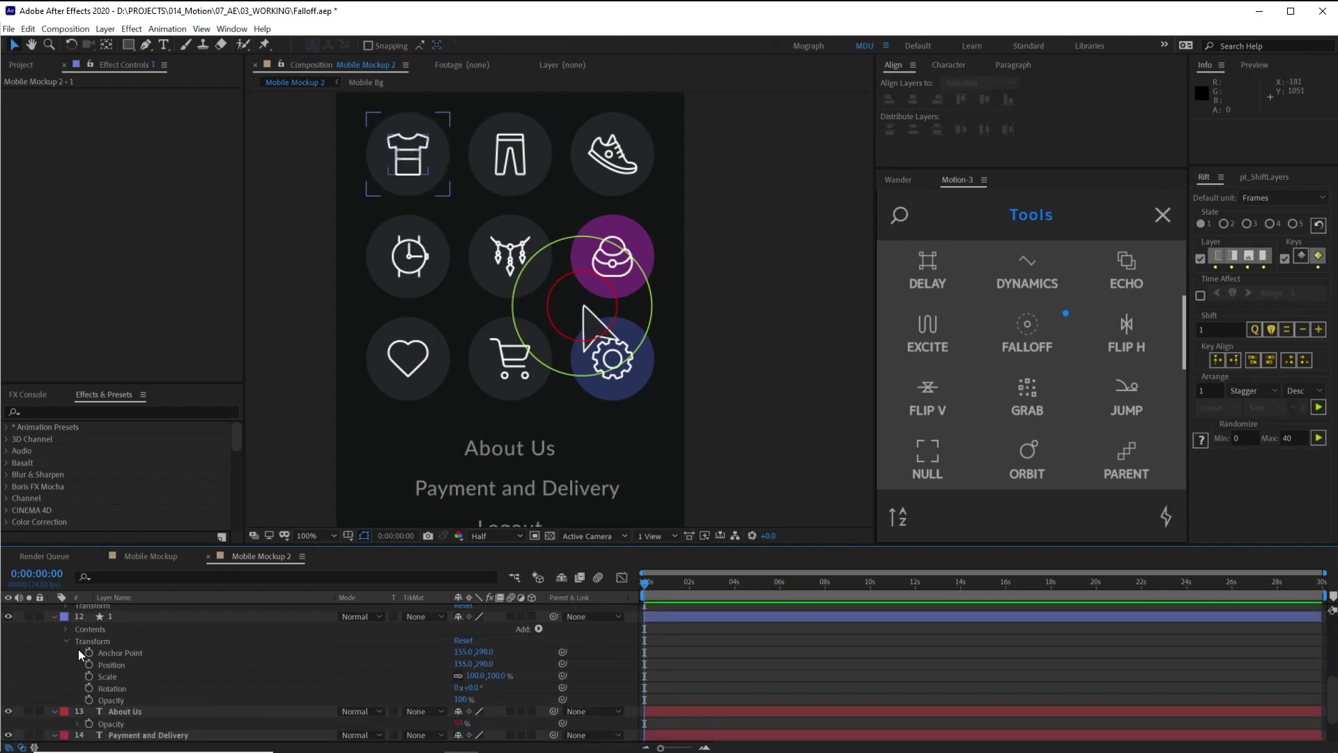
left_click(68, 630)
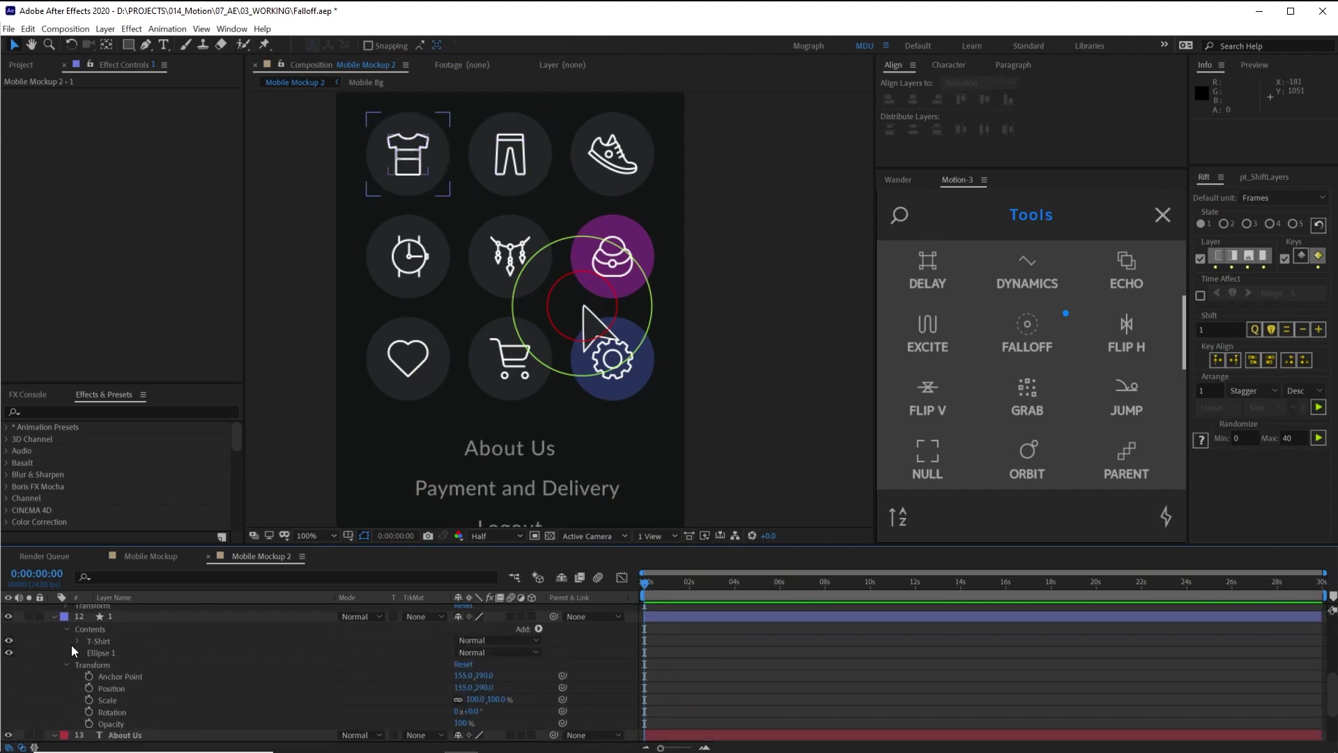
left_click(75, 651)
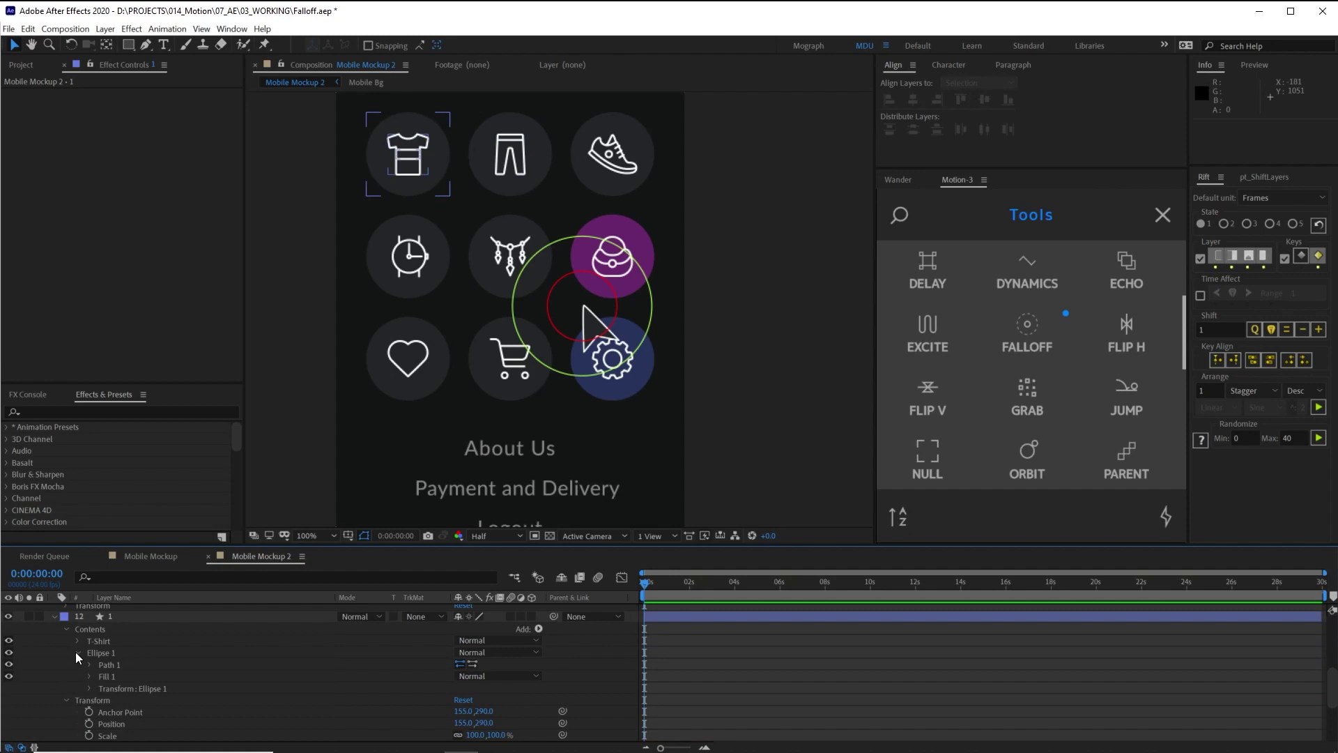
left_click(88, 688)
scroll(111, 676, "down", 2)
- Apply Falloff to the Ellipse 1 transform Scale of icon layers 1 through 9 with the >>Controller layer
left_click(139, 688)
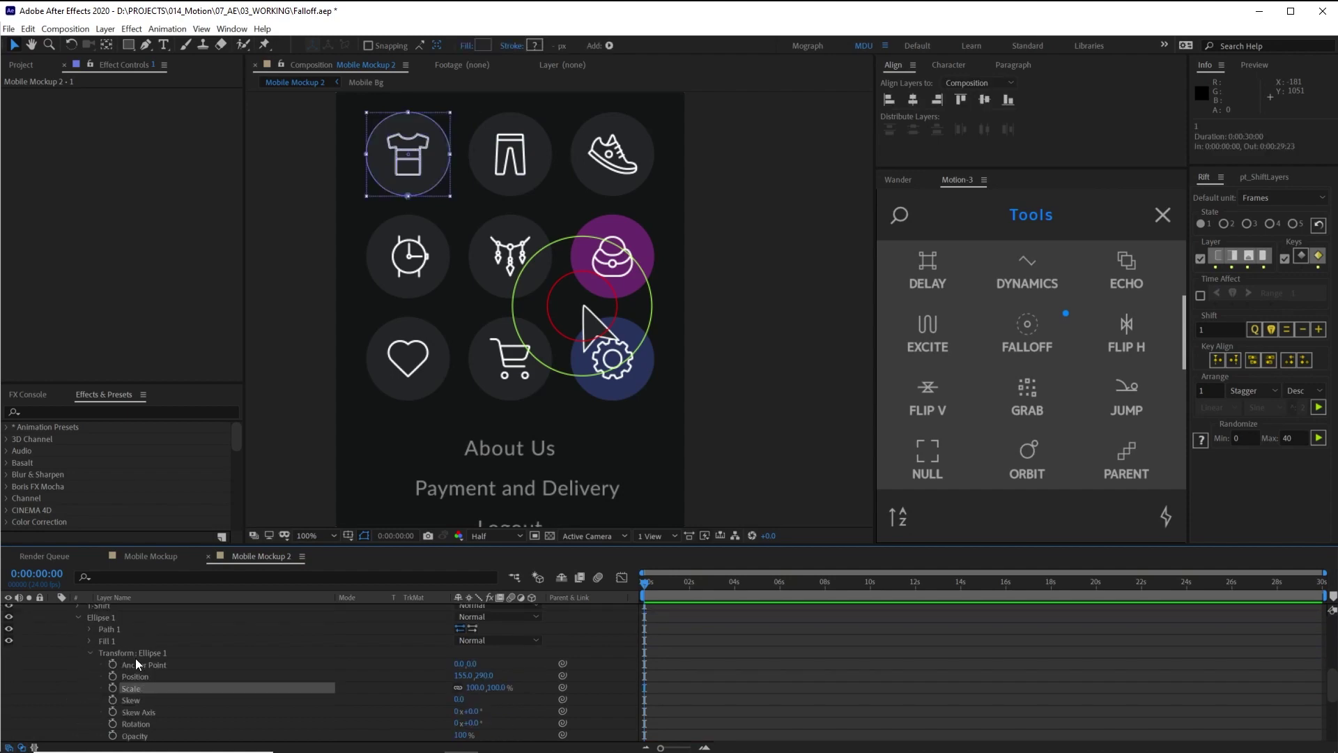
scroll(145, 679, "down", 2)
scroll(160, 666, "up", 6)
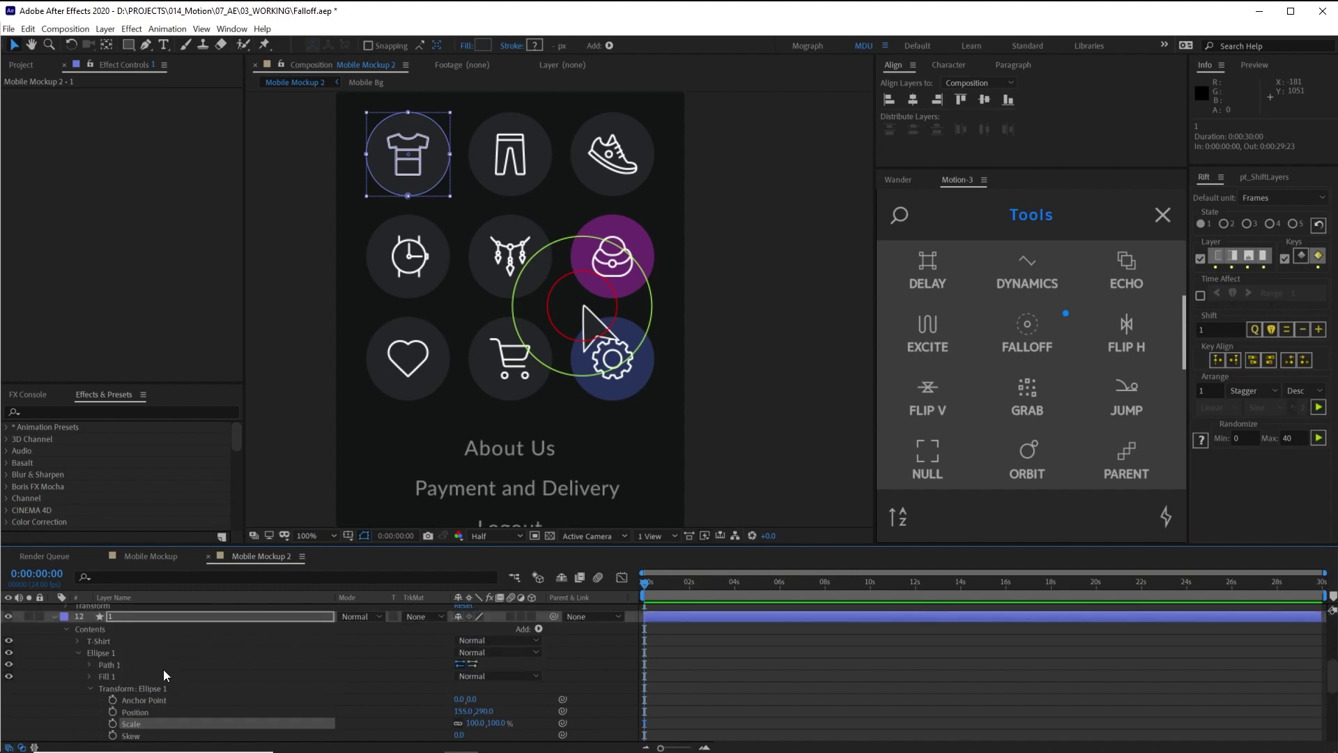
scroll(136, 667, "up", 5)
left_click(119, 638, "shift")
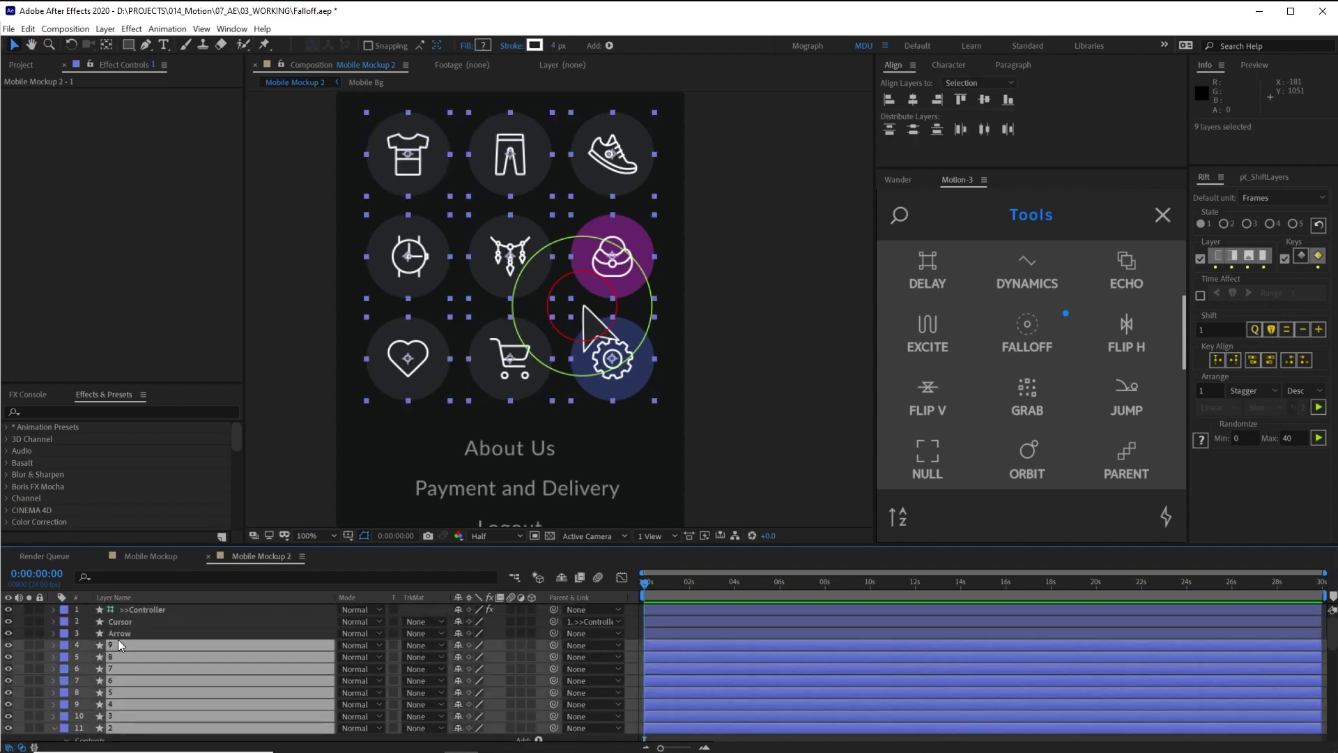
left_click(132, 609, "ctrl")
left_click(1027, 331)
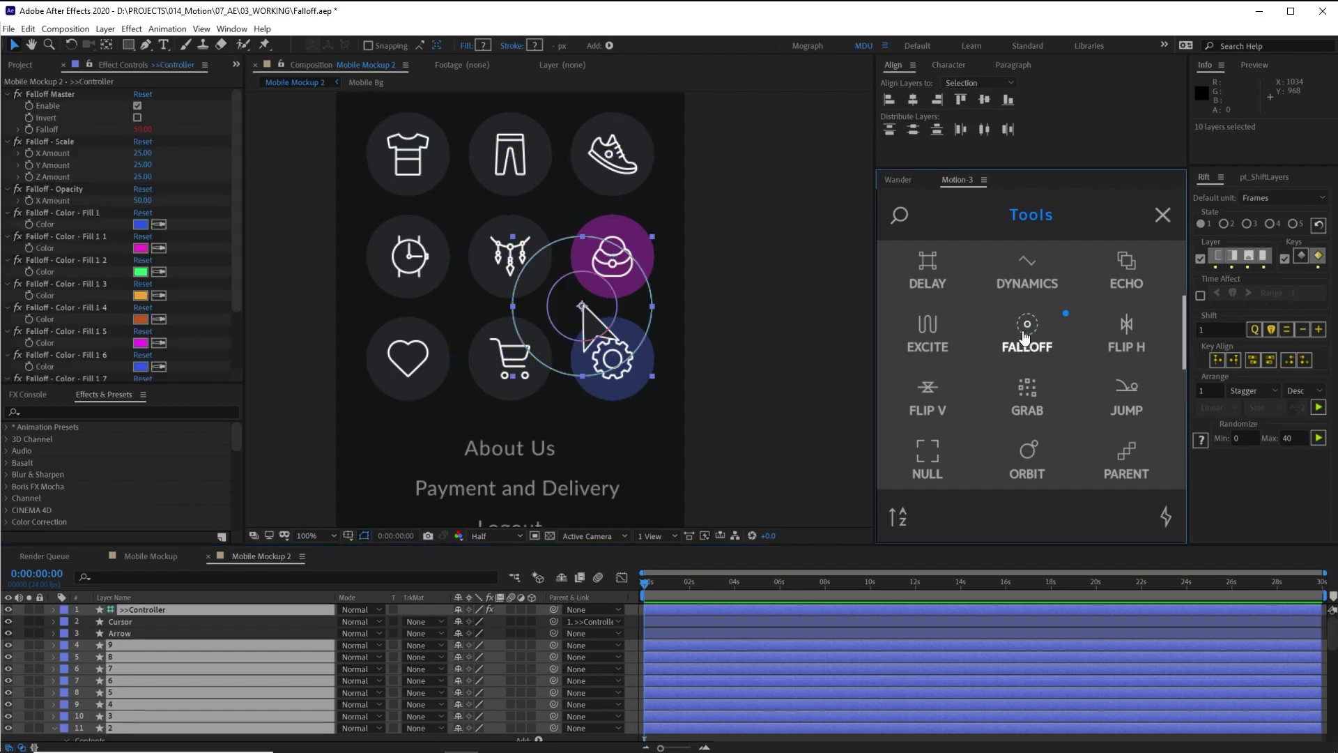
- Set both the X Amount and Y Amount of the Falloff - Scale - Transform effect to 31
scroll(203, 208, "down", 2)
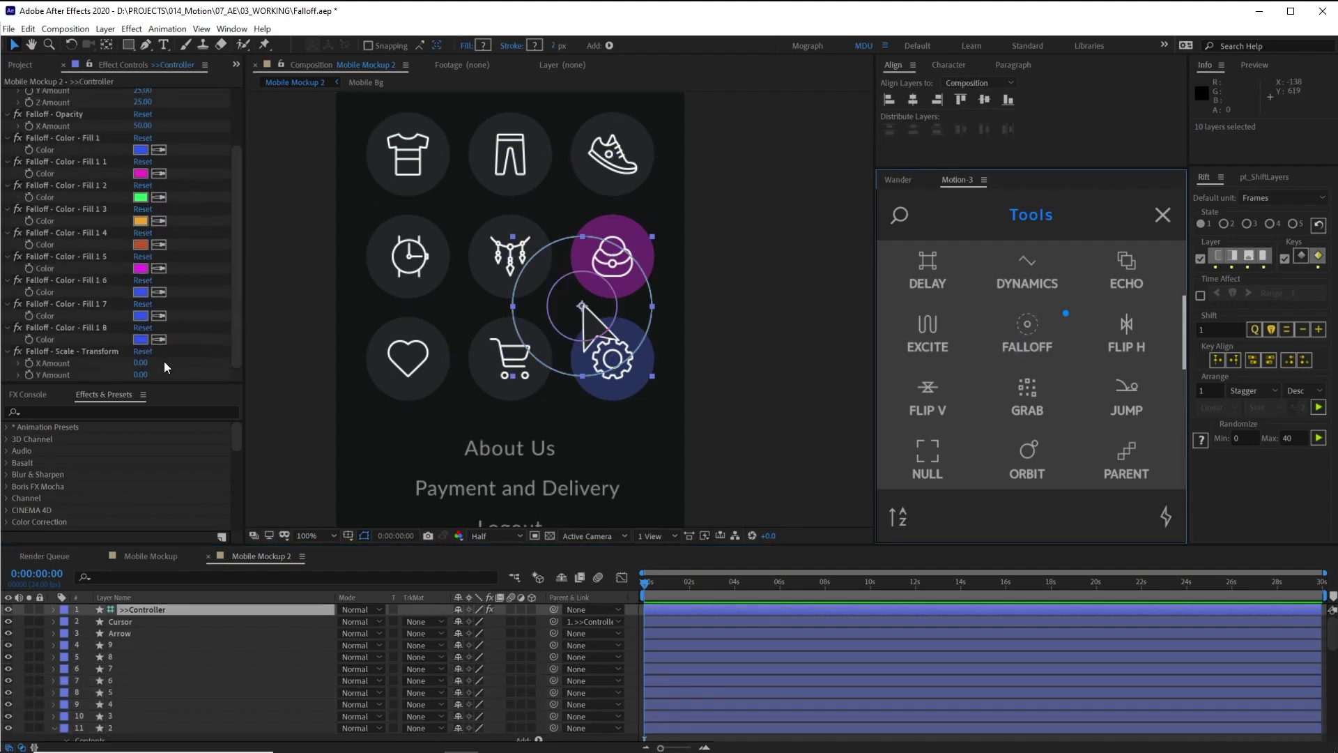
left_click_drag(143, 362, 163, 356)
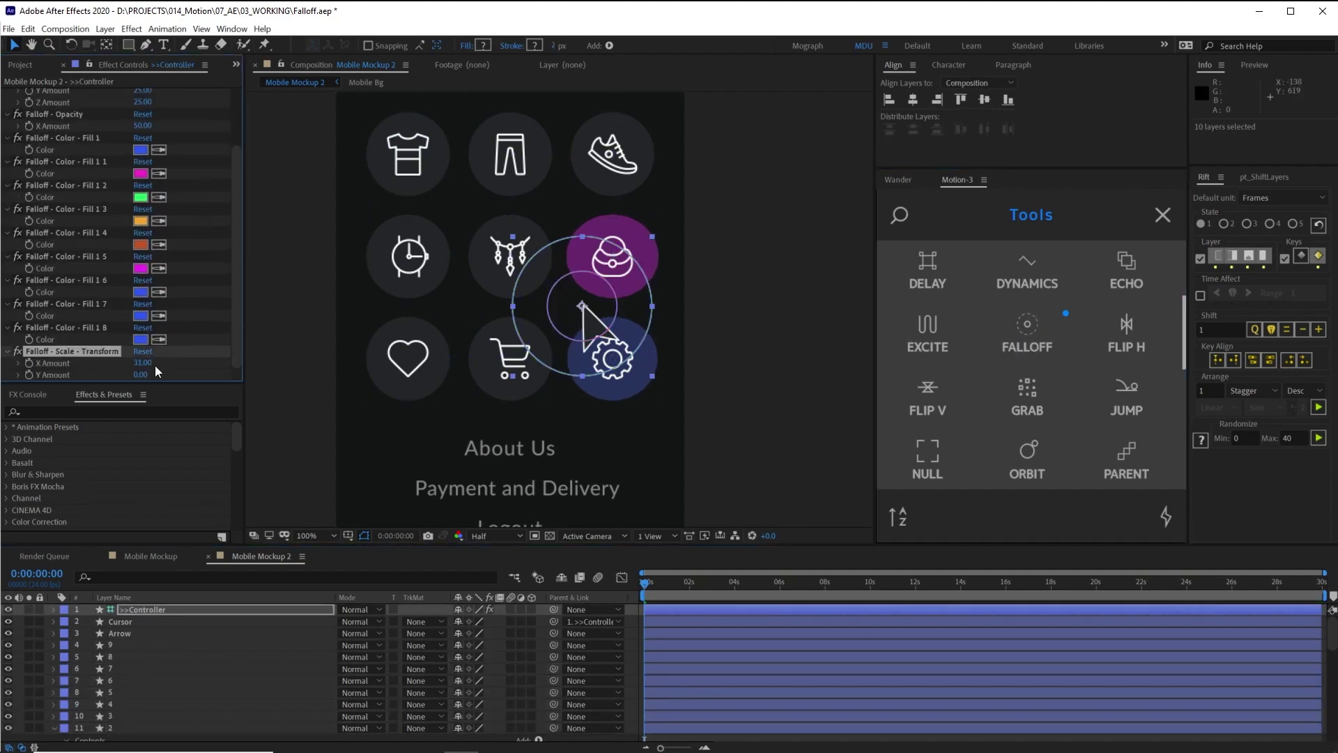
left_click(144, 375)
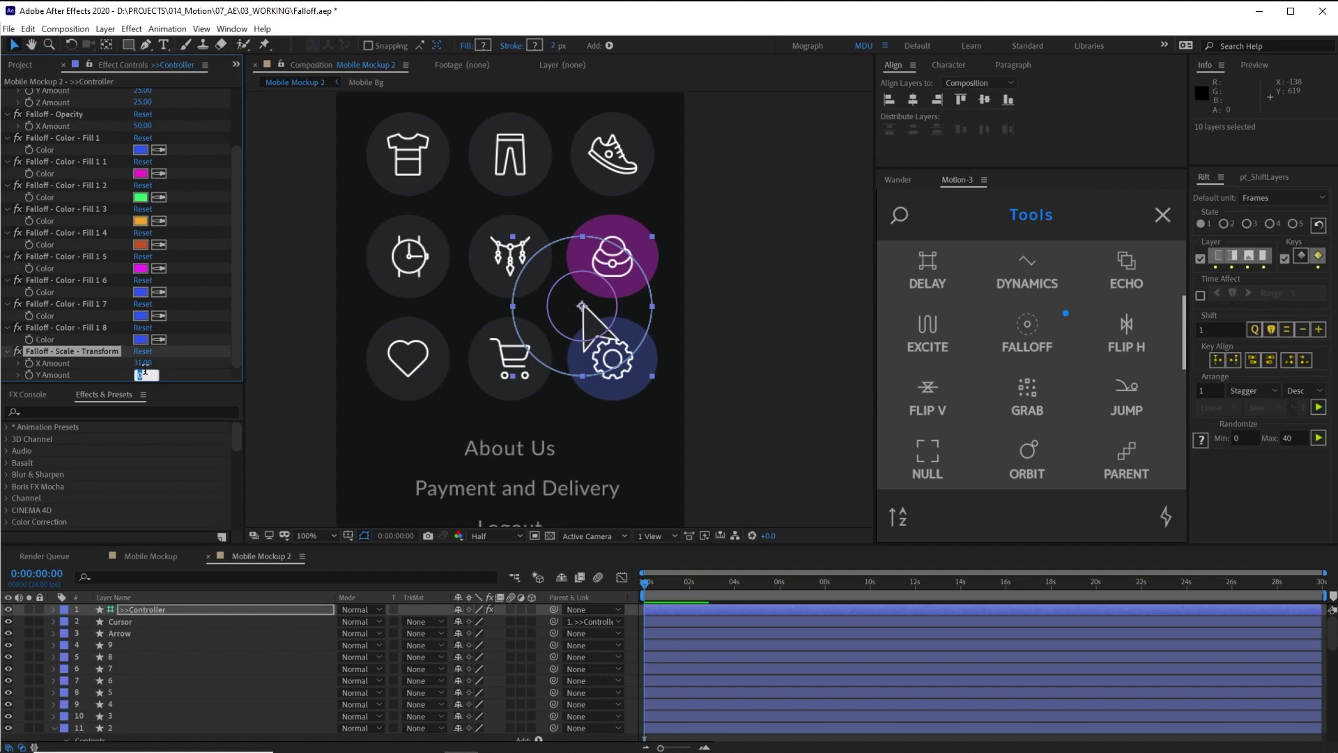
left_click(706, 342)
- Test the circle-only scale falloff by moving the >>Controller to the T-shirt icon and on toward the trousers icon
left_click_drag(592, 313, 437, 204)
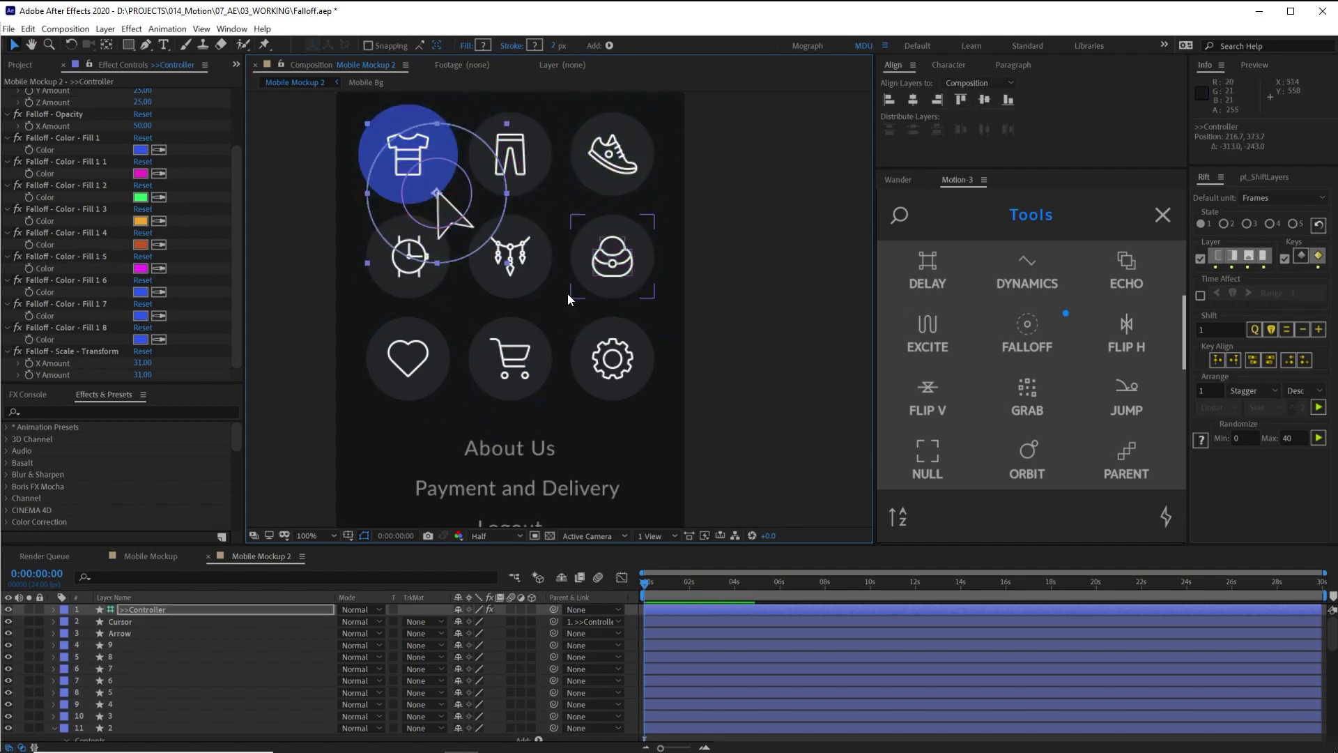
left_click_drag(457, 189, 524, 216)
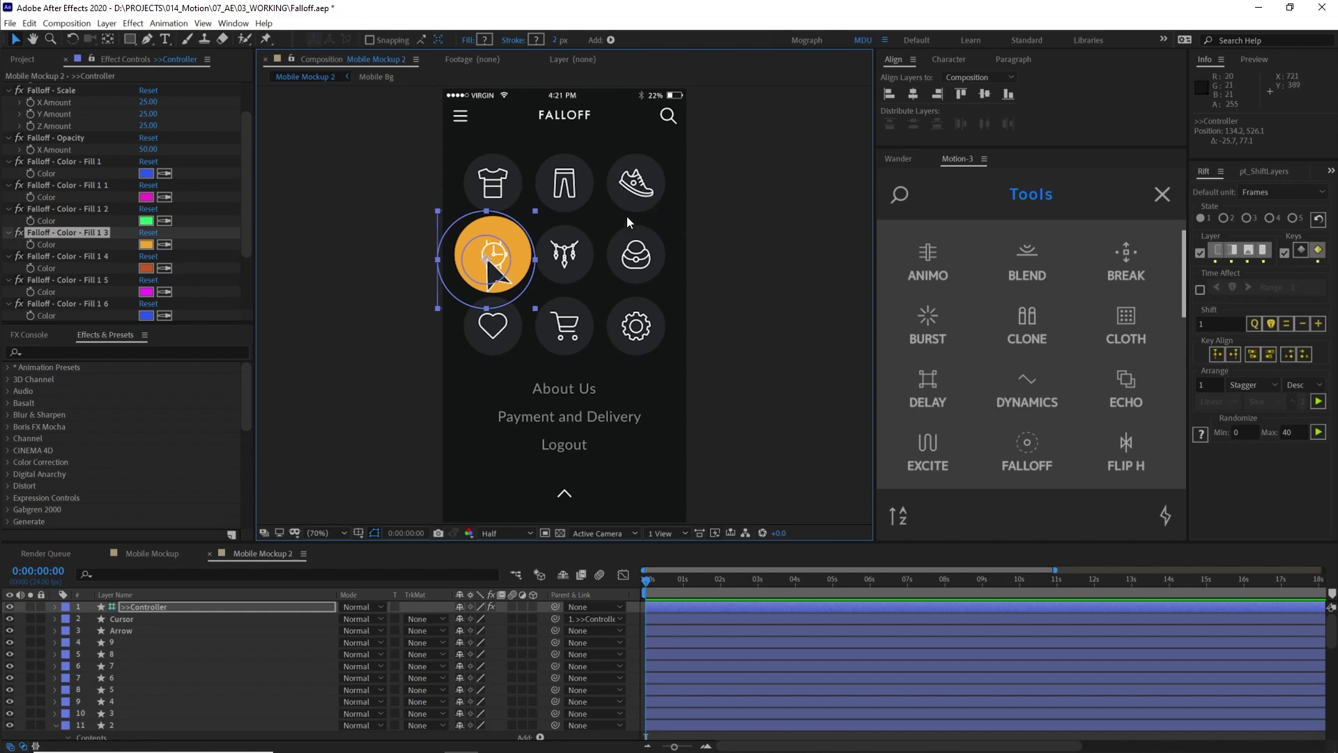
- Delete the Falloff - Color - Fill 1 3 effect from the >>Controller layer
left_click(91, 236)
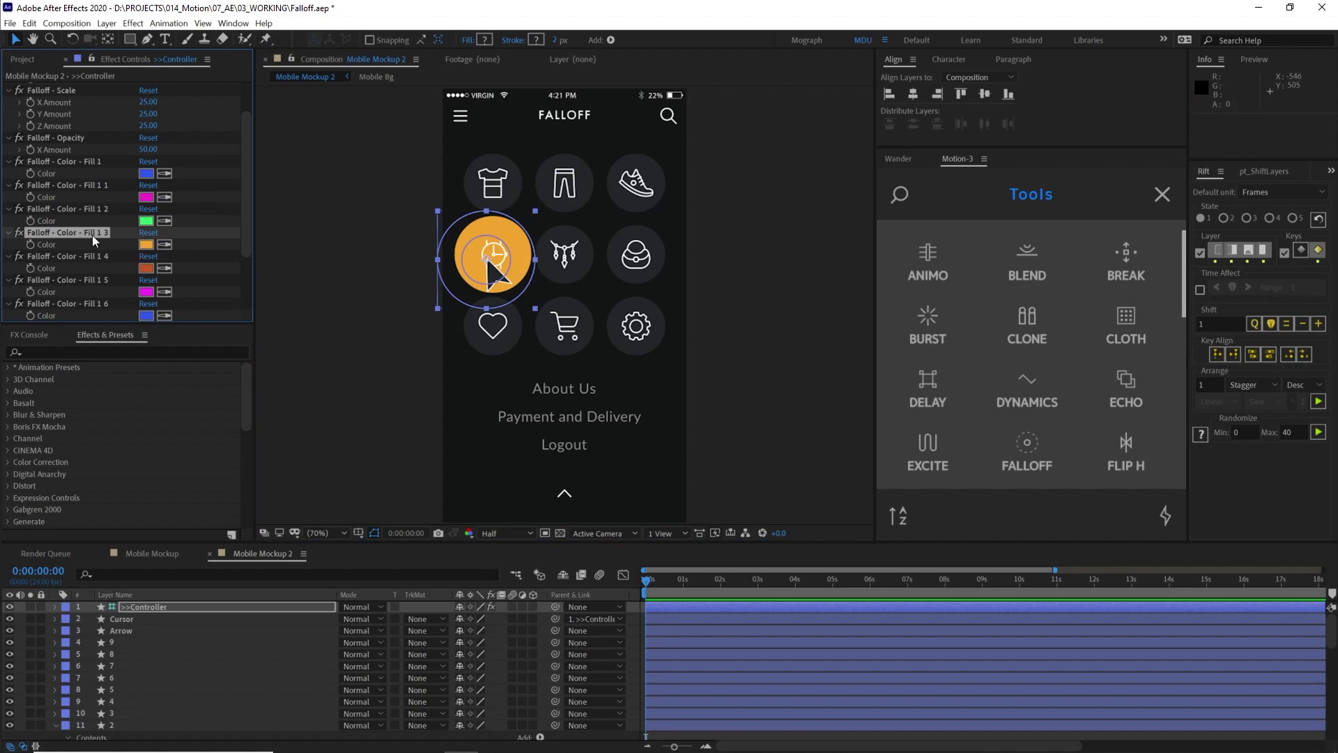
key("Delete")
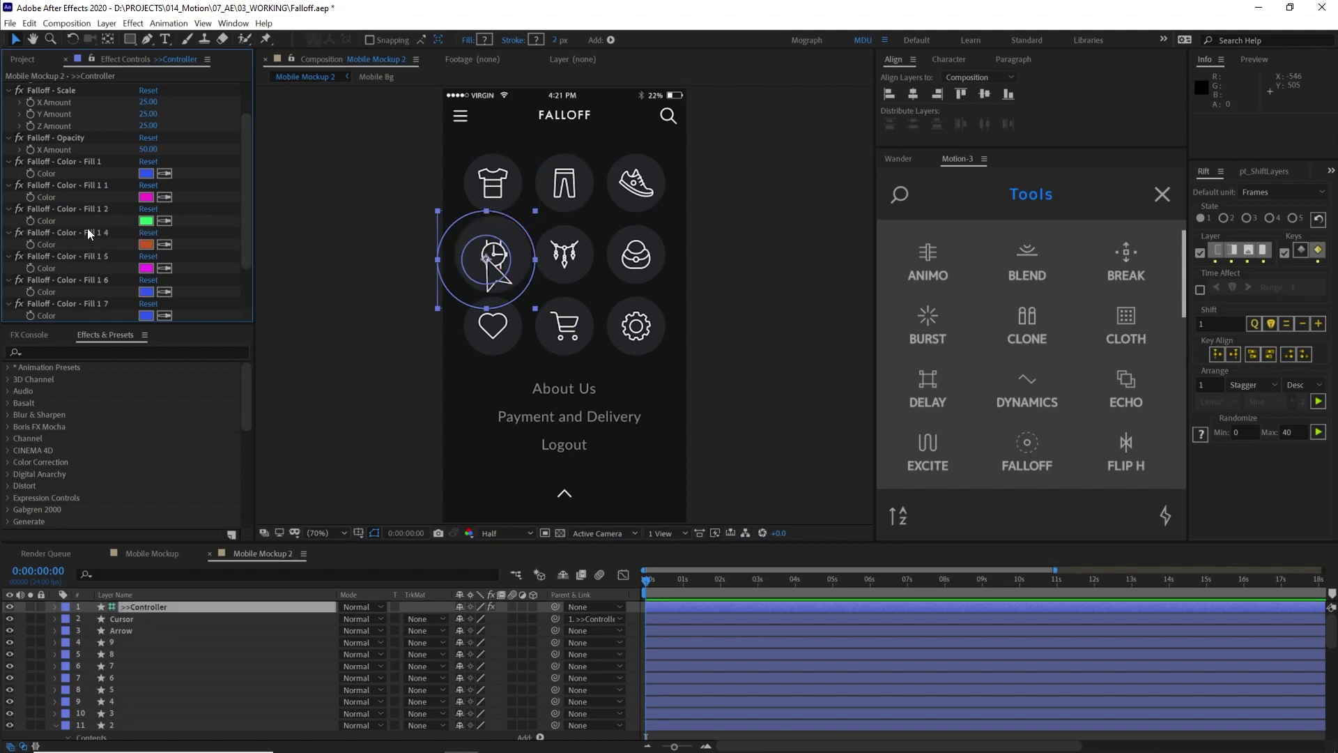
- Check icon layers 9 down to 4 to find the watch icon's layer and reveal the expressions on layer 4
left_click(128, 641)
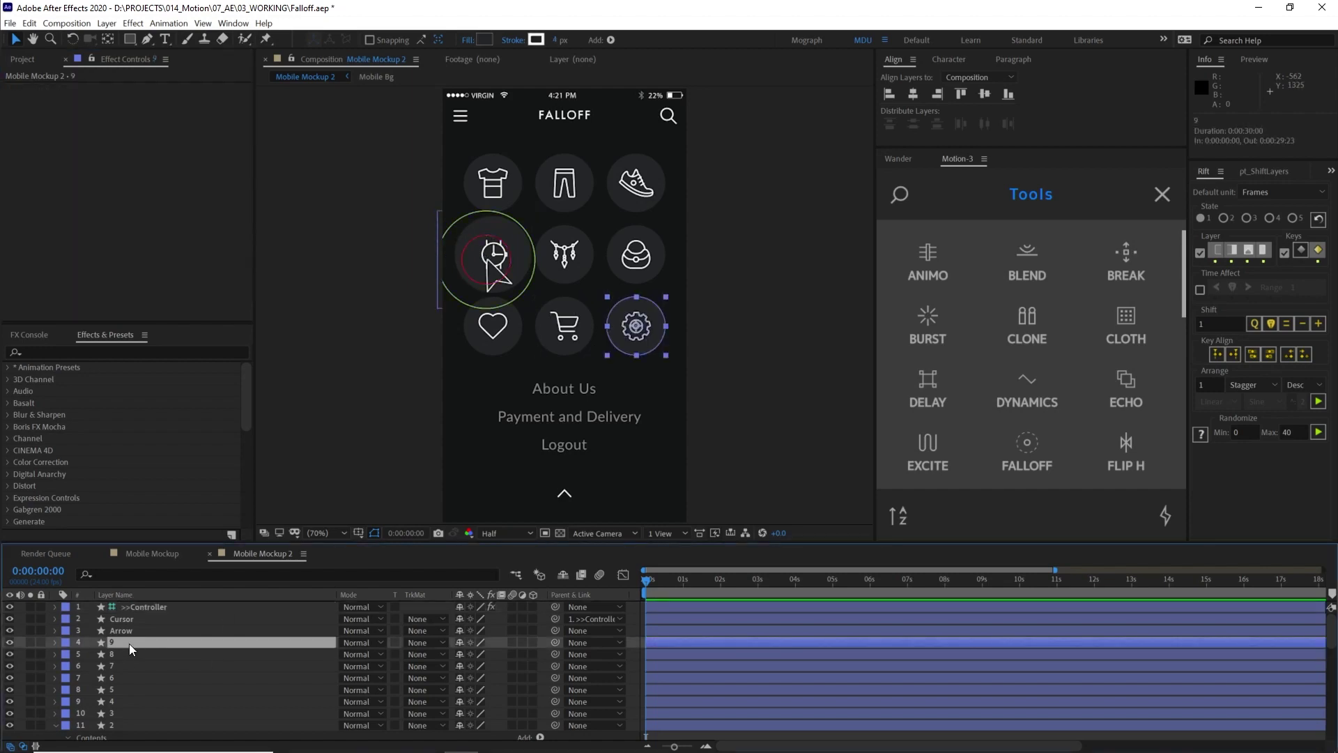
left_click(128, 653)
left_click(128, 666)
left_click(126, 678)
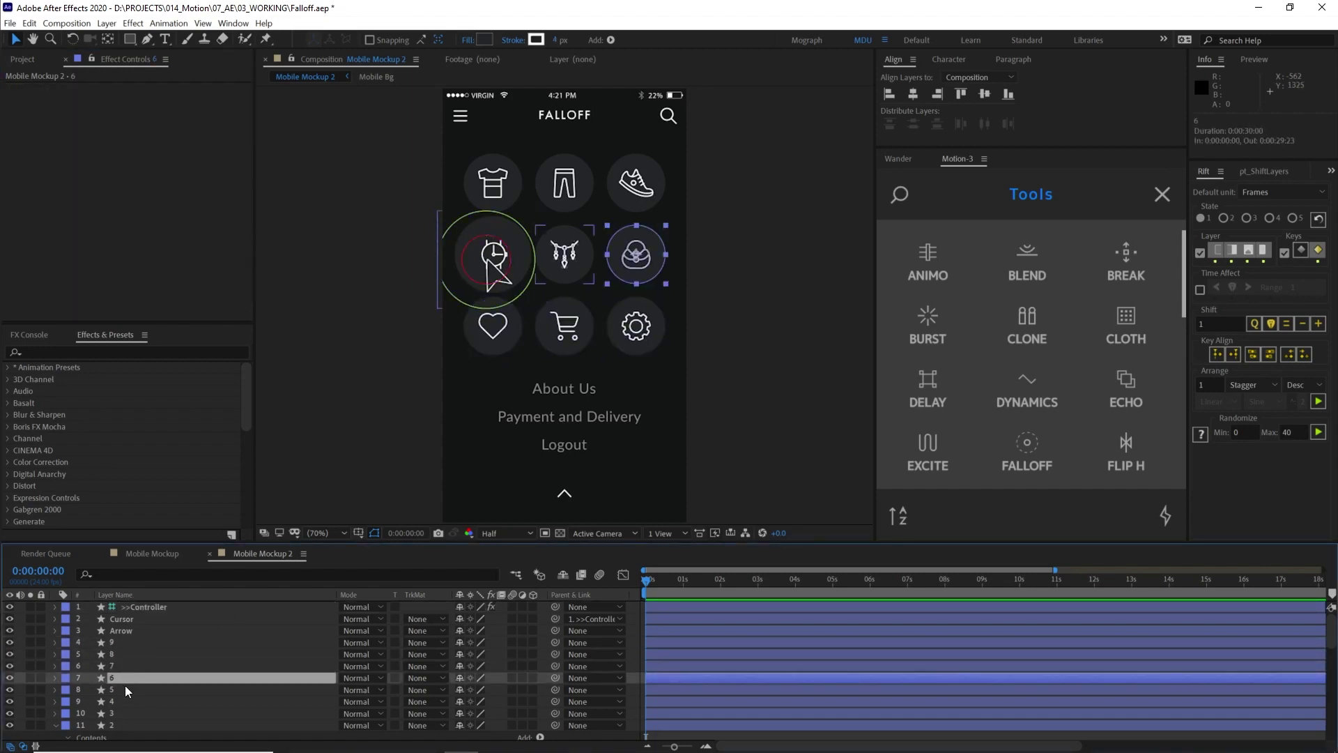
left_click(122, 689)
left_click(120, 701)
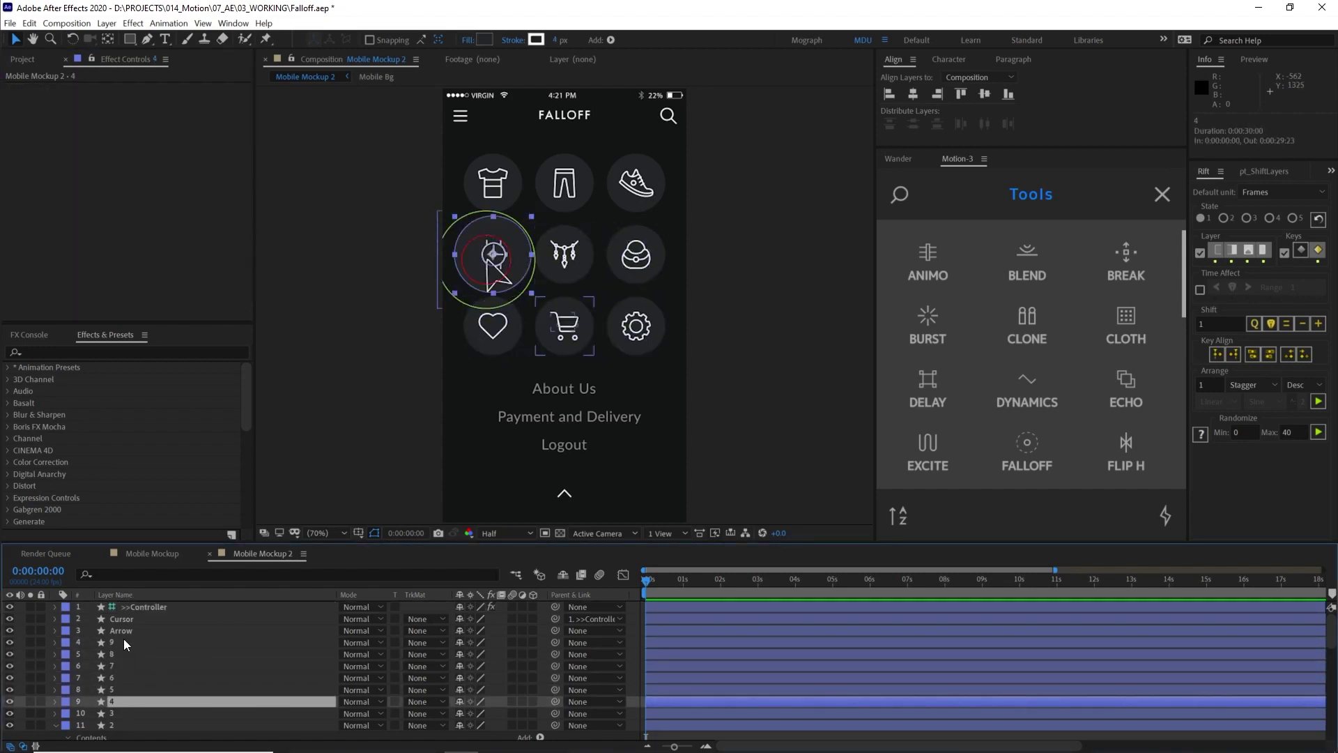
scroll(140, 672, "down", 2)
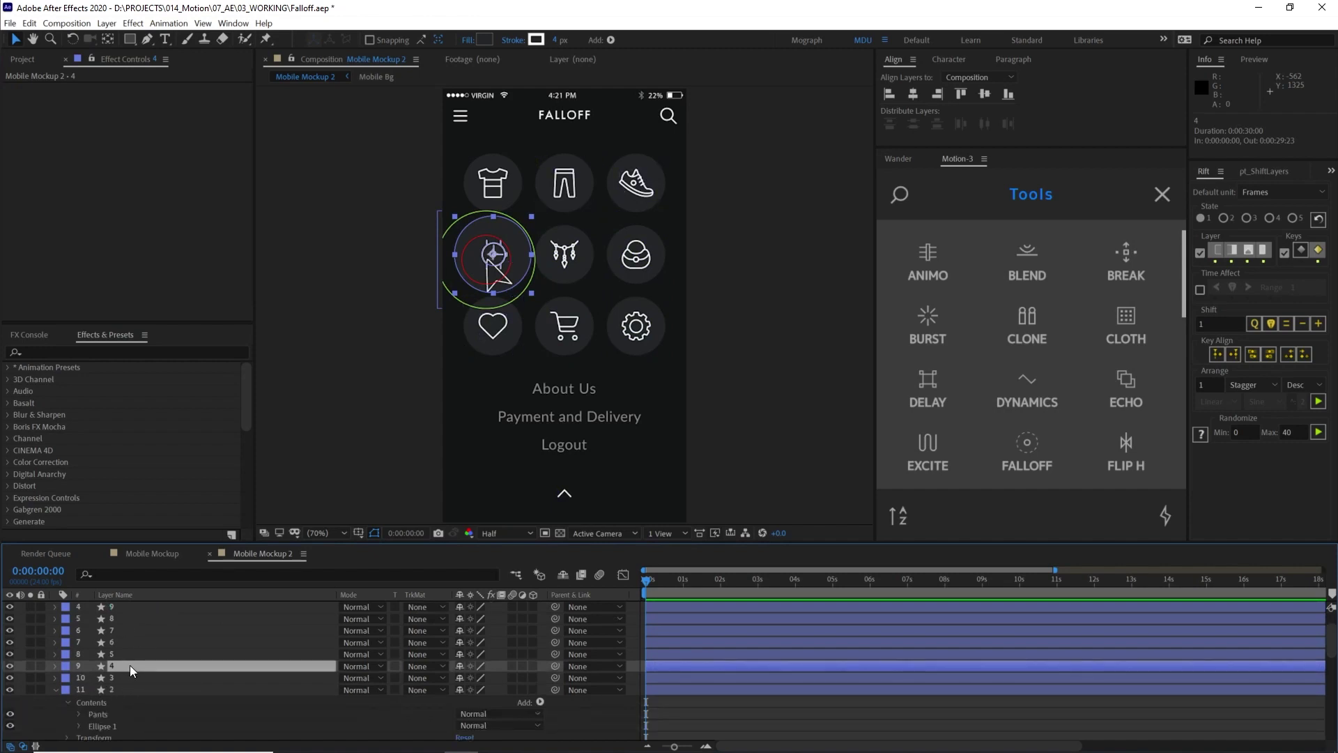
left_click(56, 667, "ctrl")
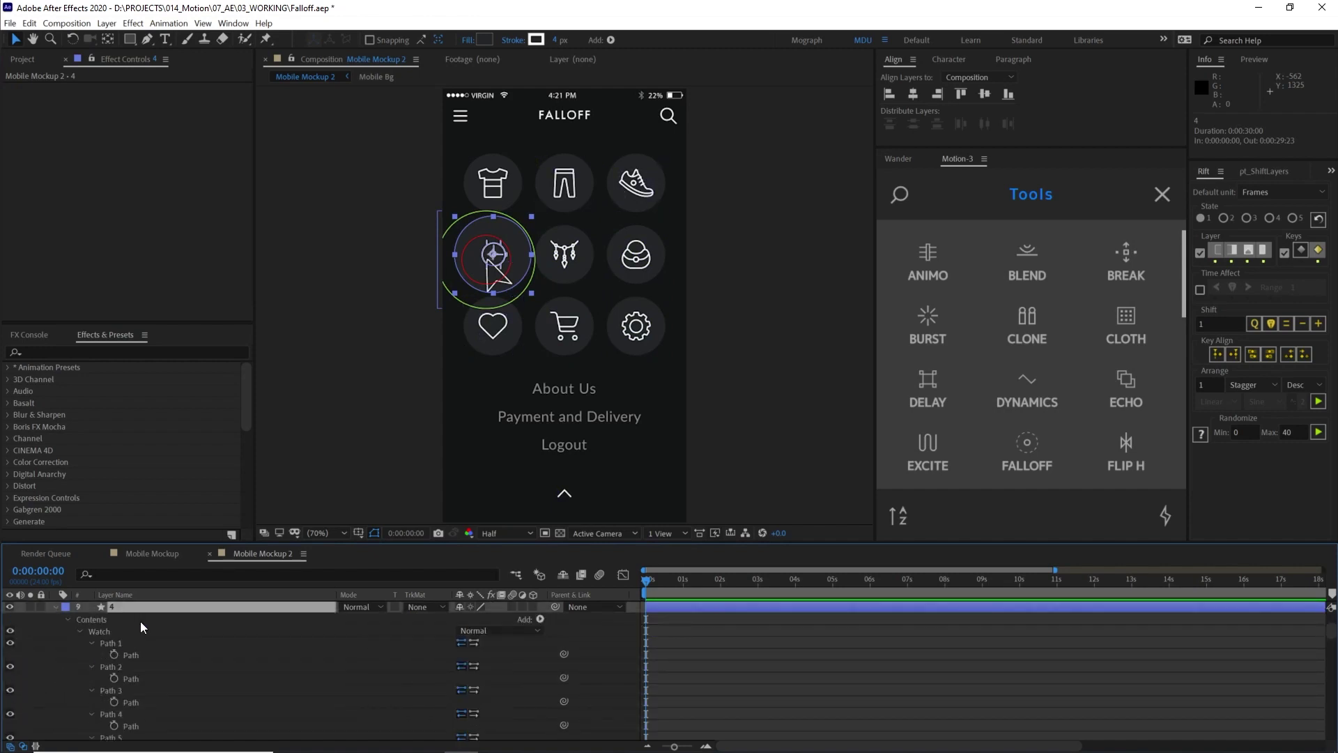
left_click(131, 599)
key("e")
key("e")
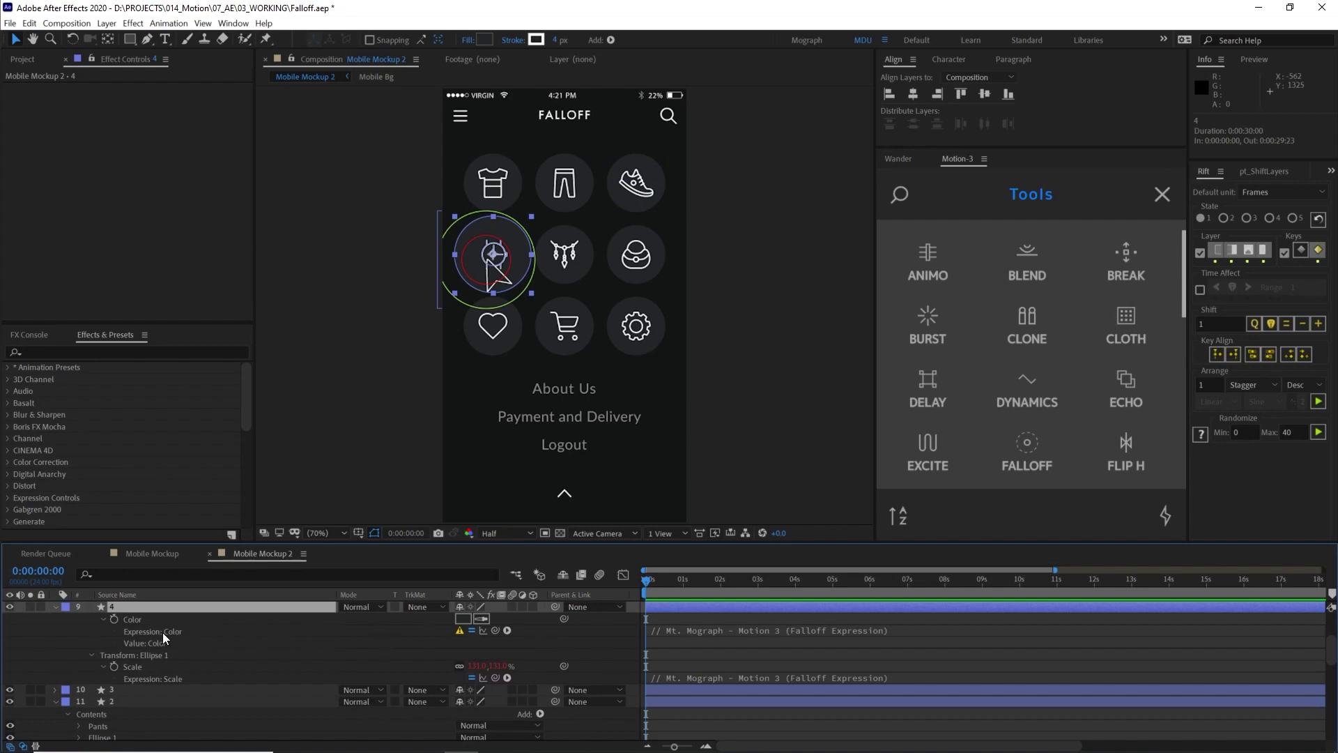
- Remove the falloff expressions from layer 4's Color and Ellipse 1 Scale with Motion 3's Trash tool
left_click(465, 632)
left_click(144, 620)
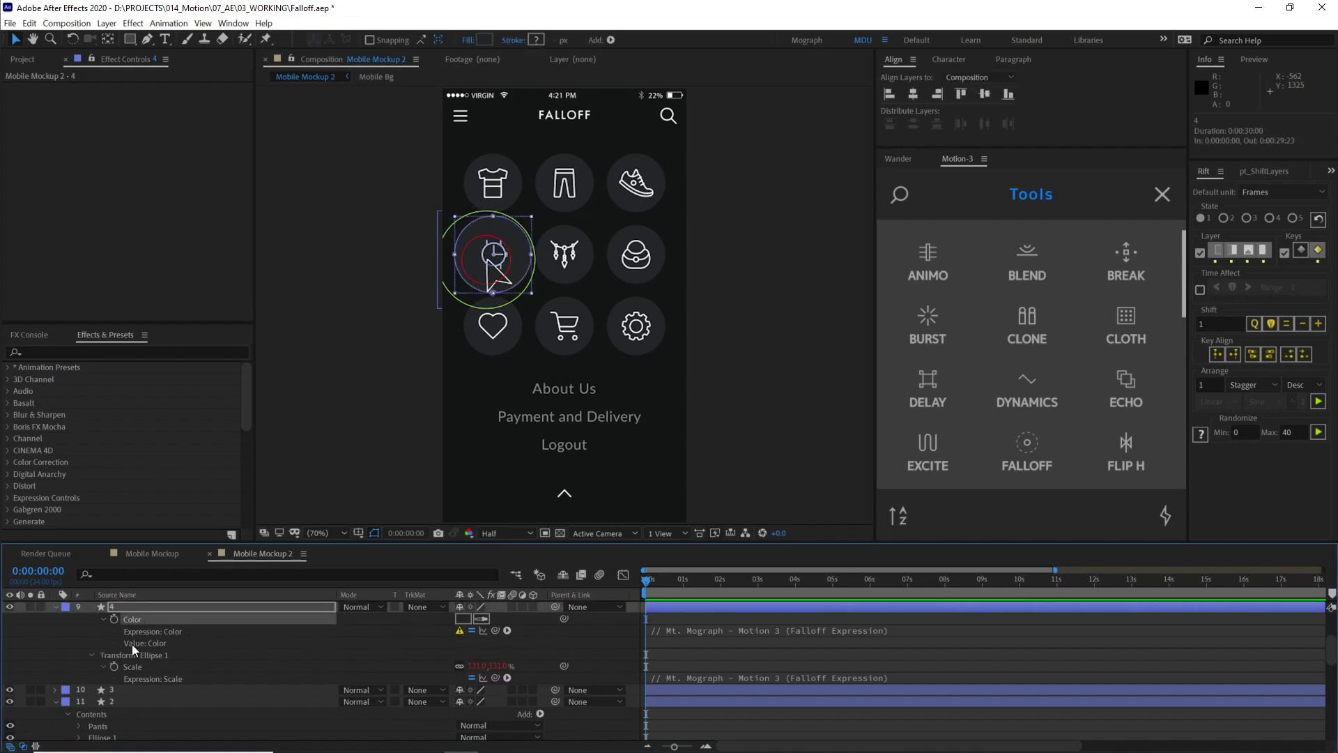
scroll(1045, 314, "down", 4)
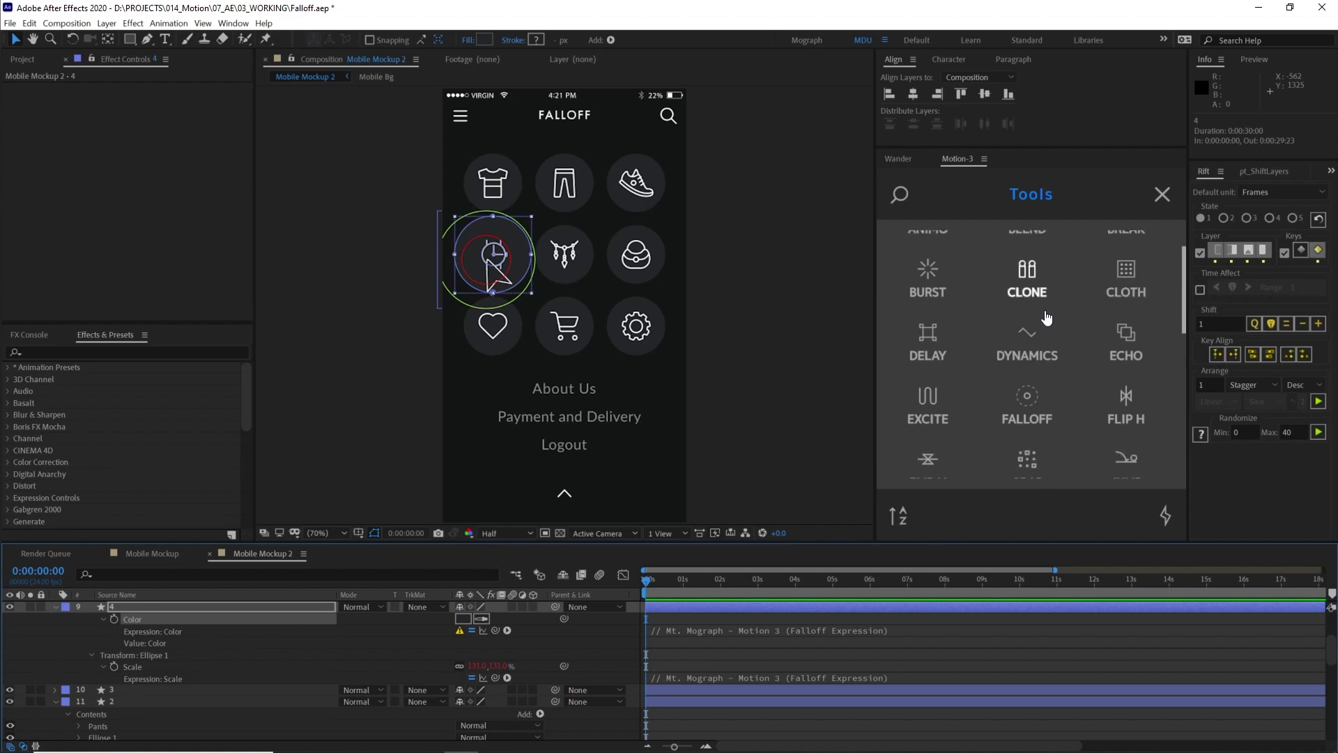
scroll(962, 418, "down", 2)
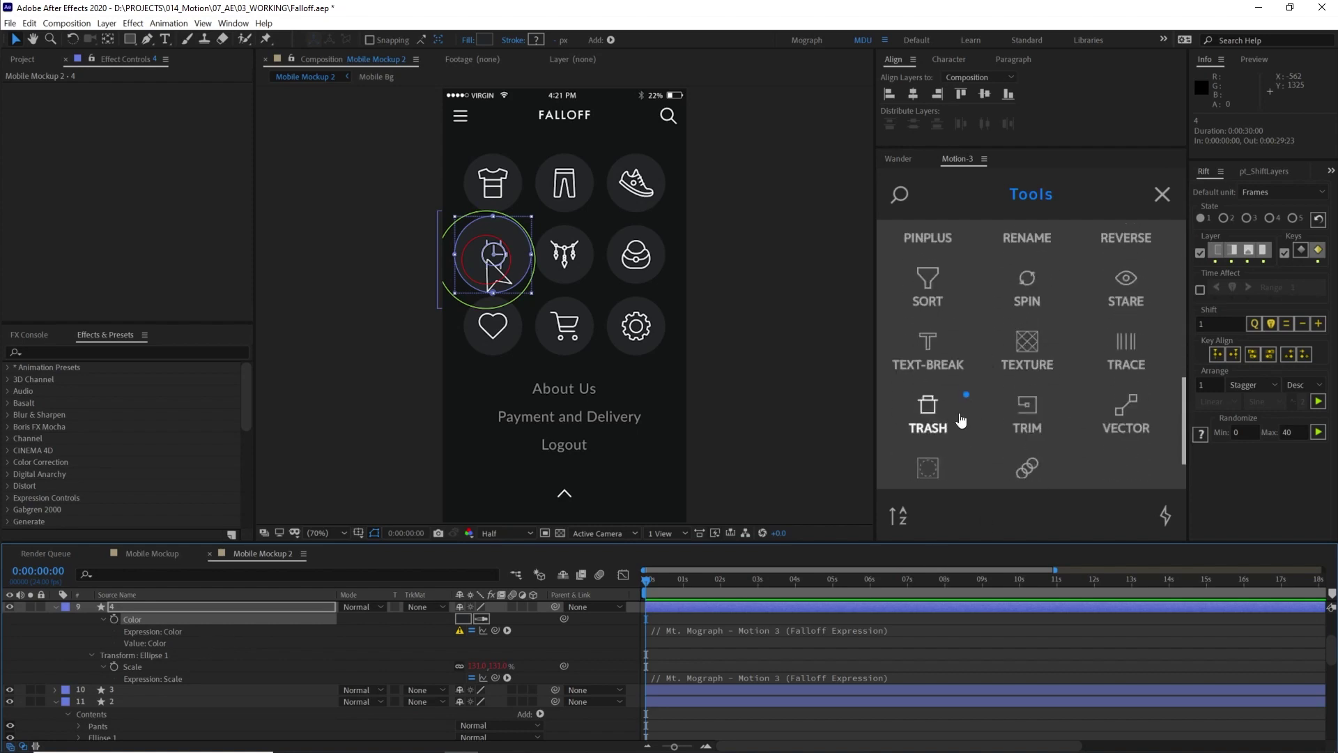
left_click(928, 418)
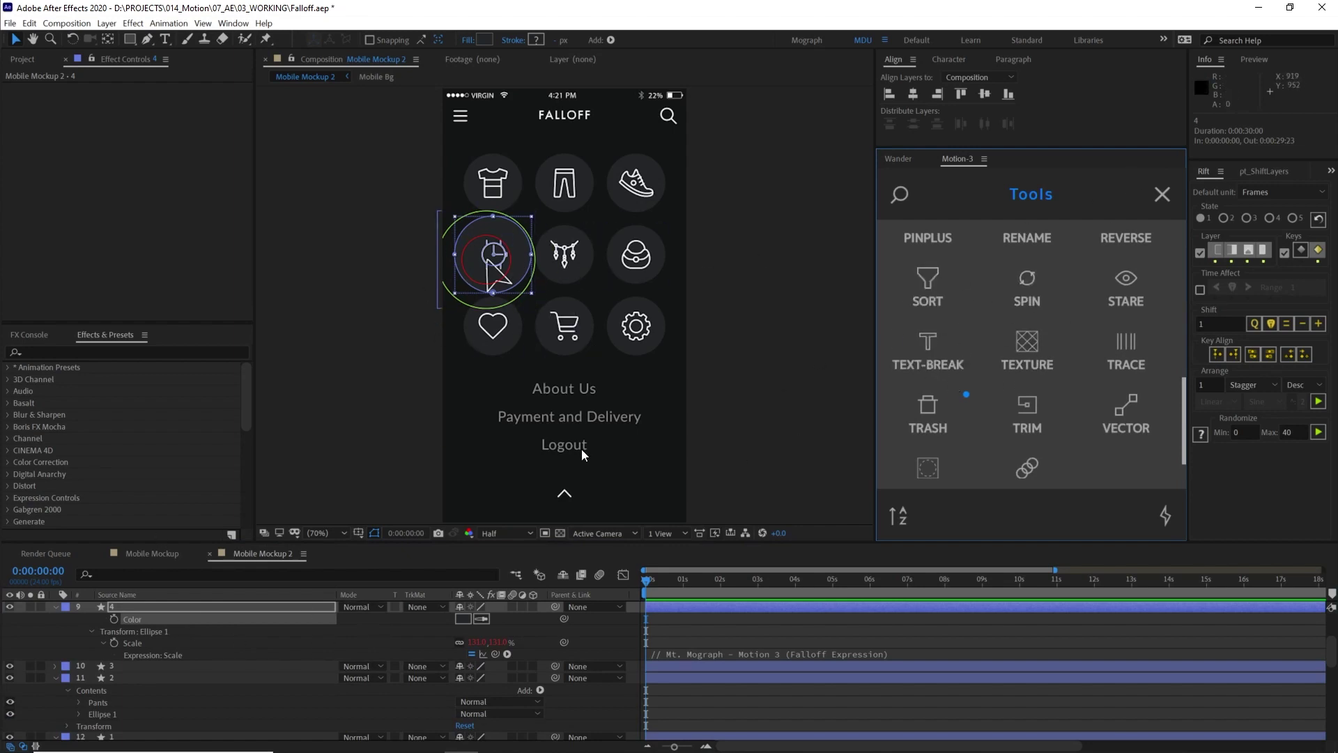
left_click(143, 645)
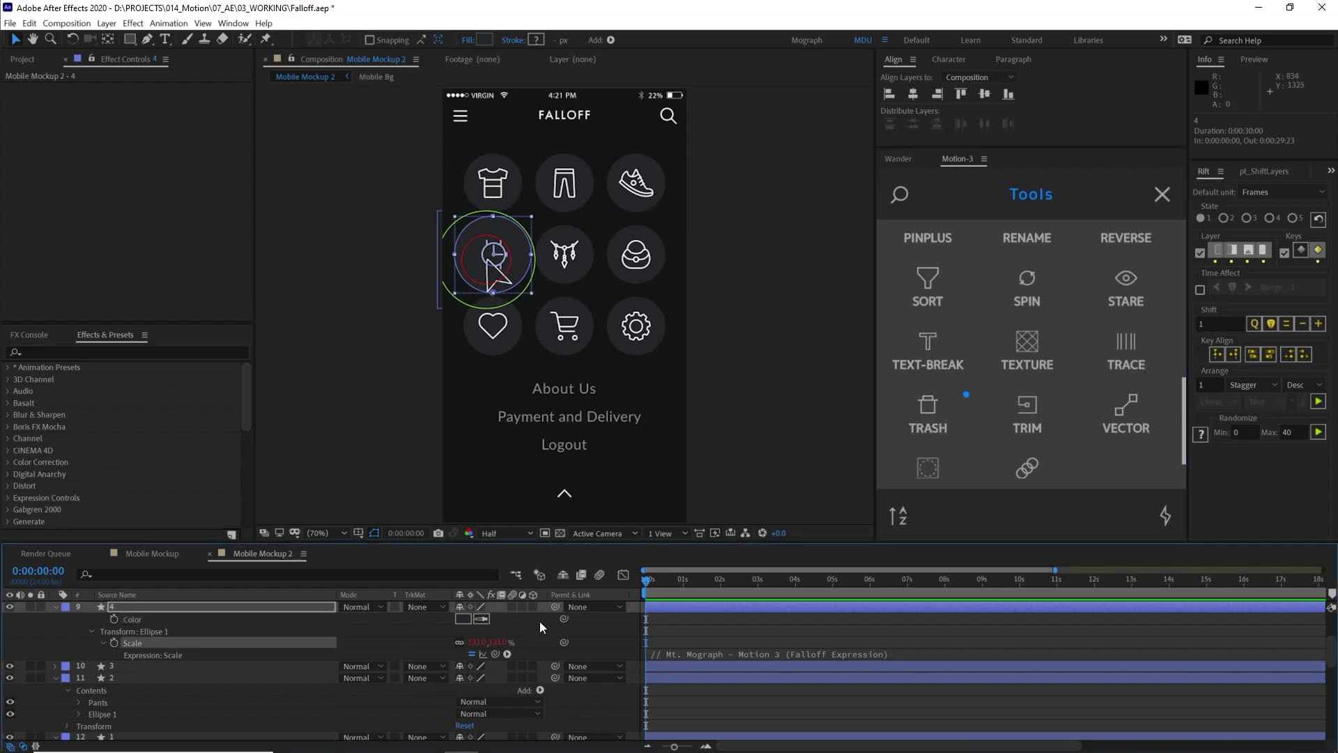
left_click(927, 411)
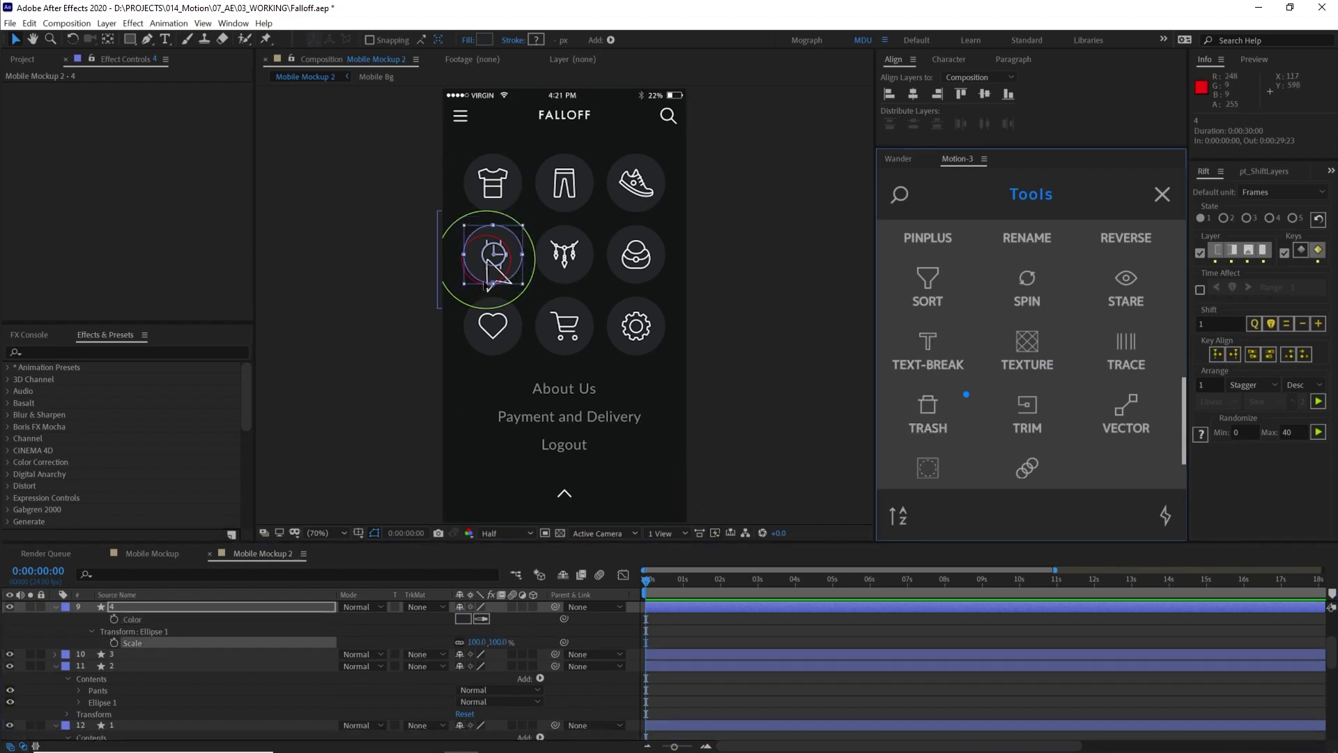
- Move the >>Controller layer around the watch and necklace icons to check the watch without its falloff expressions
scroll(238, 652, "up", 3)
left_click(152, 606)
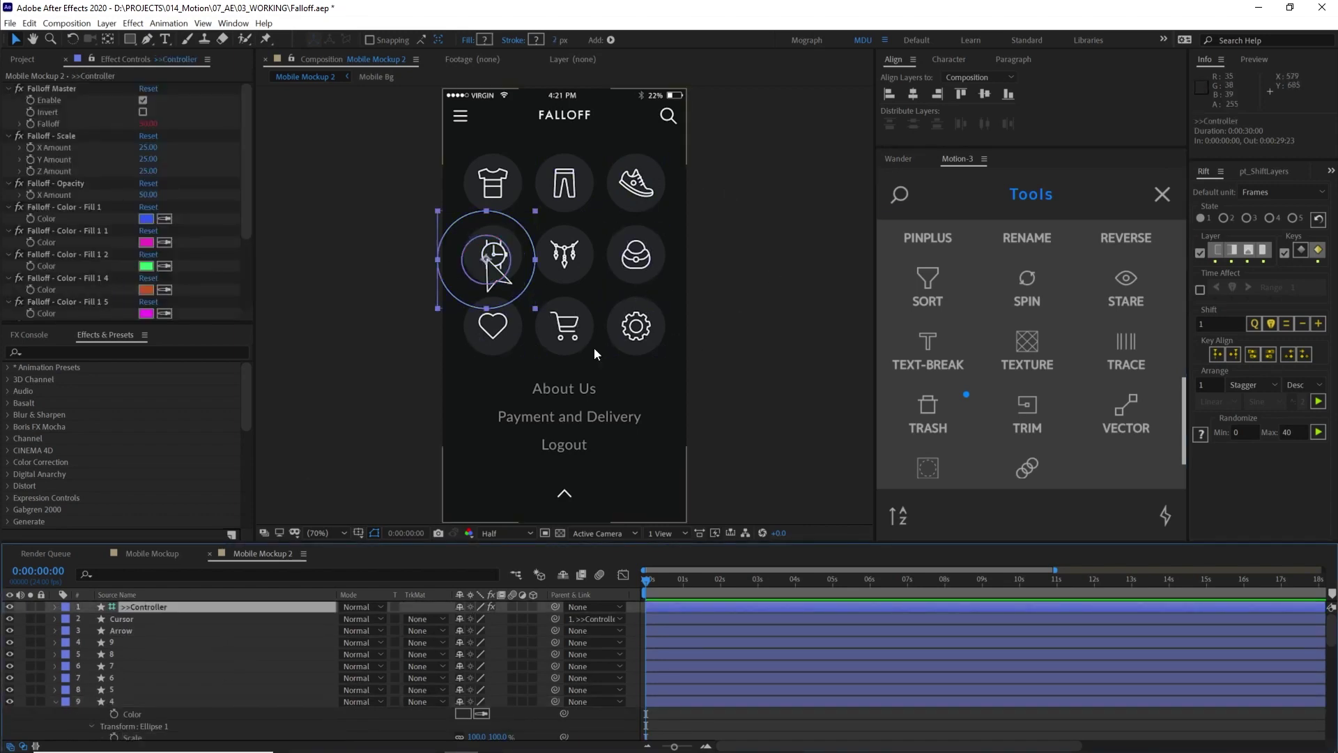
scroll(1043, 347, "up", 3)
scroll(1039, 300, "up", 4)
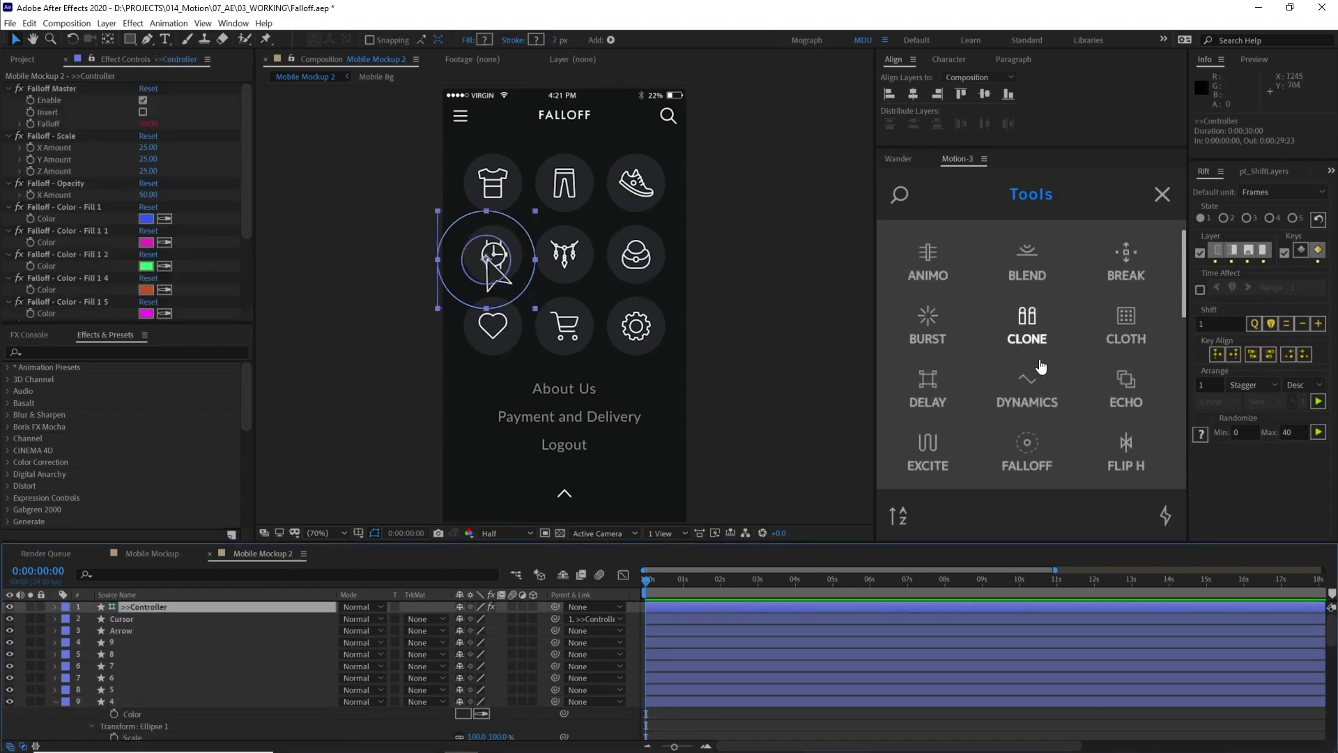
scroll(1032, 331, "down", 7)
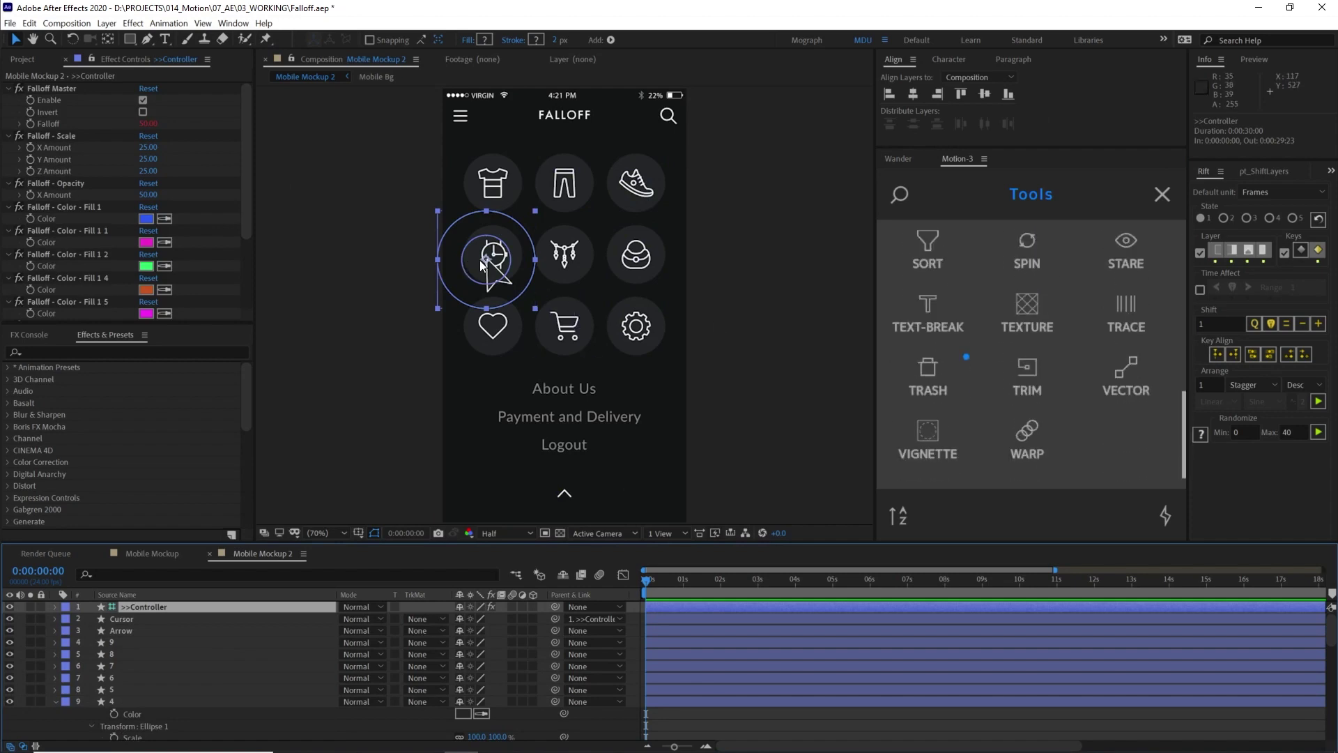
left_click_drag(481, 265, 507, 211)
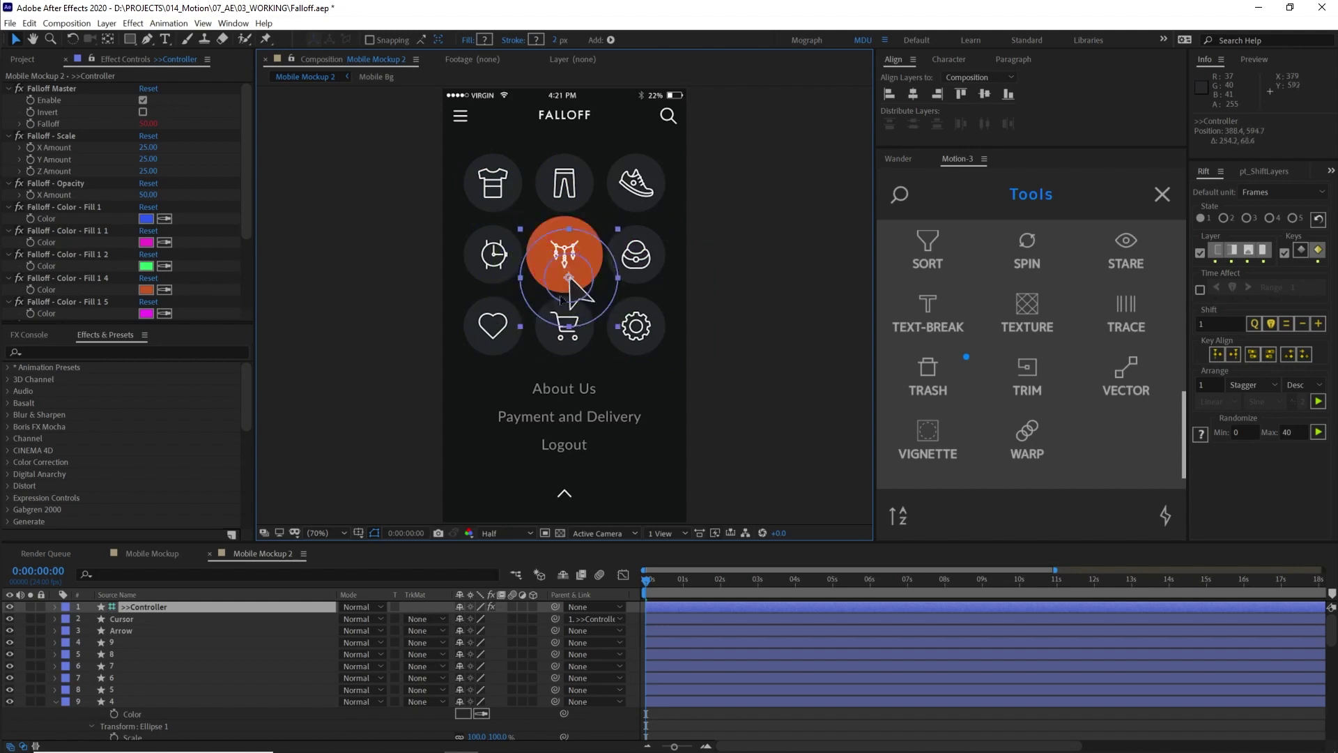
left_click_drag(566, 280, 527, 291)
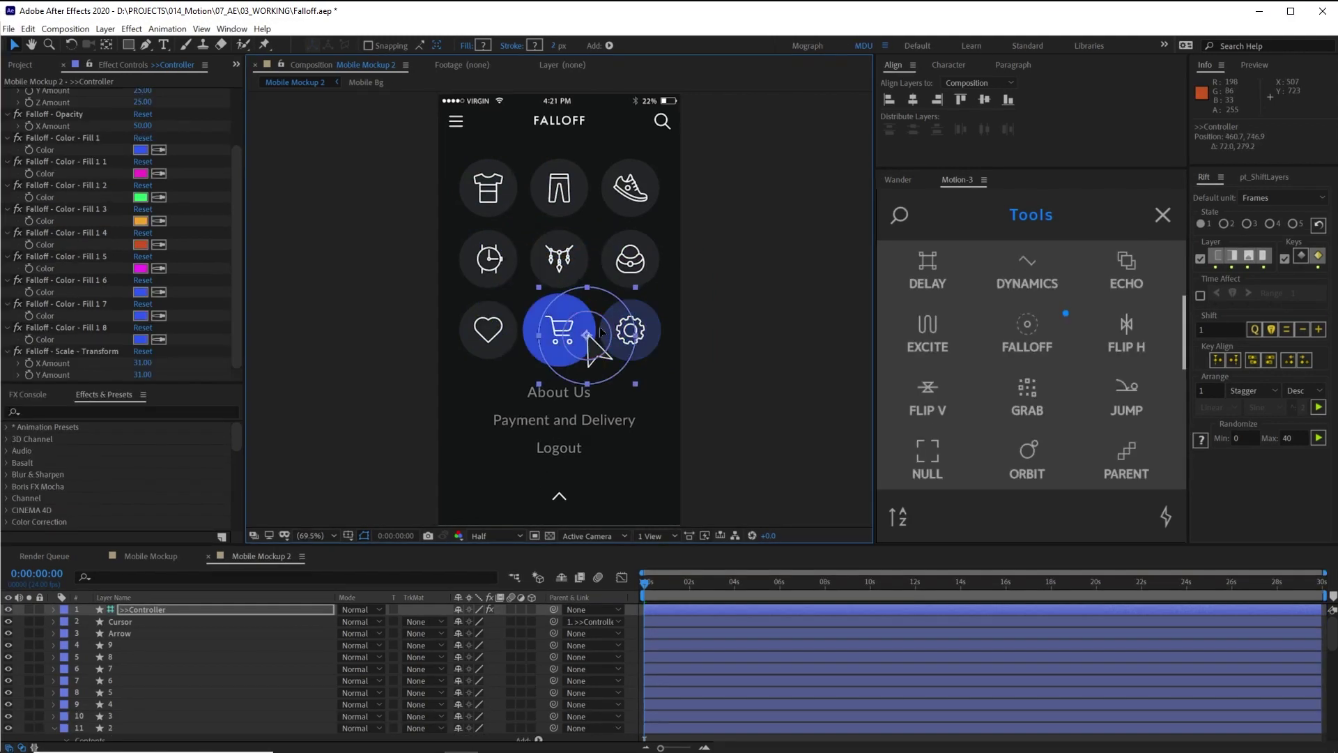
- Move the >>Controller from the cart icon over the handbag and on to between the watch and necklace icons
left_click_drag(597, 346, 664, 241)
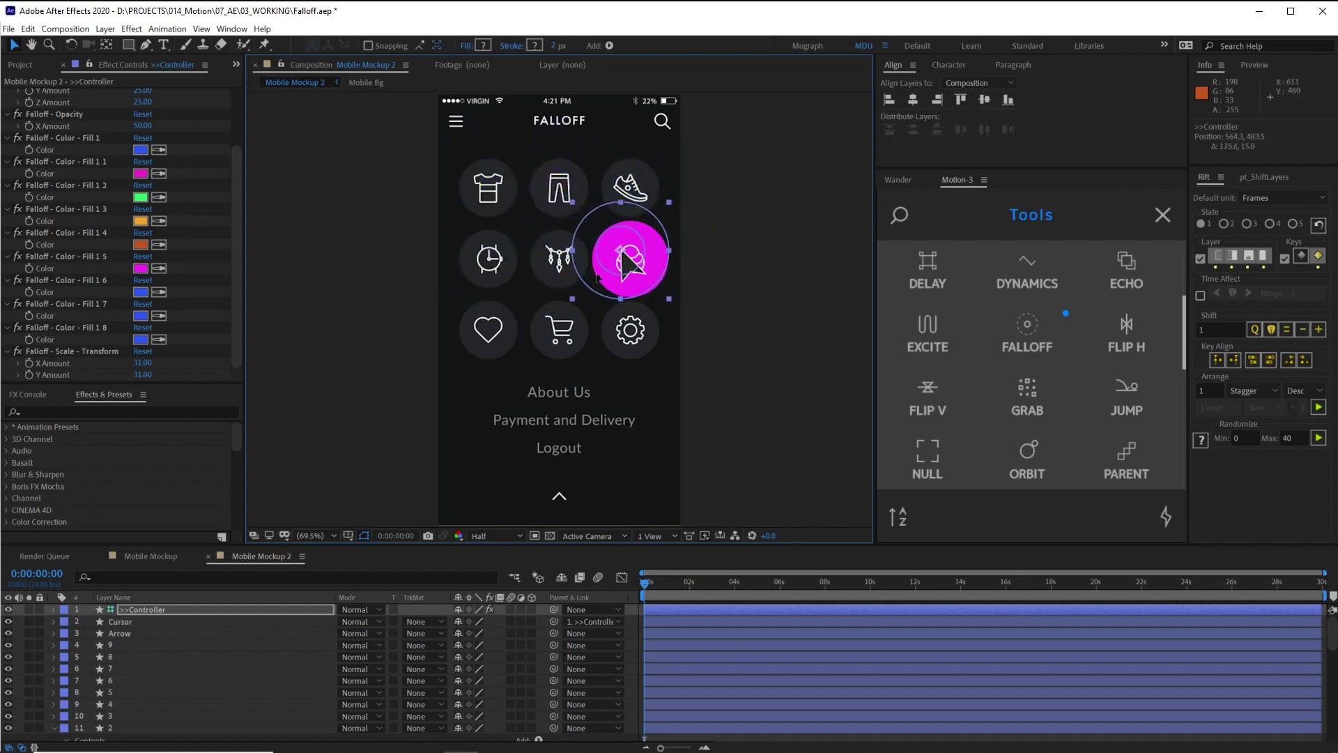
left_click_drag(597, 277, 490, 300)
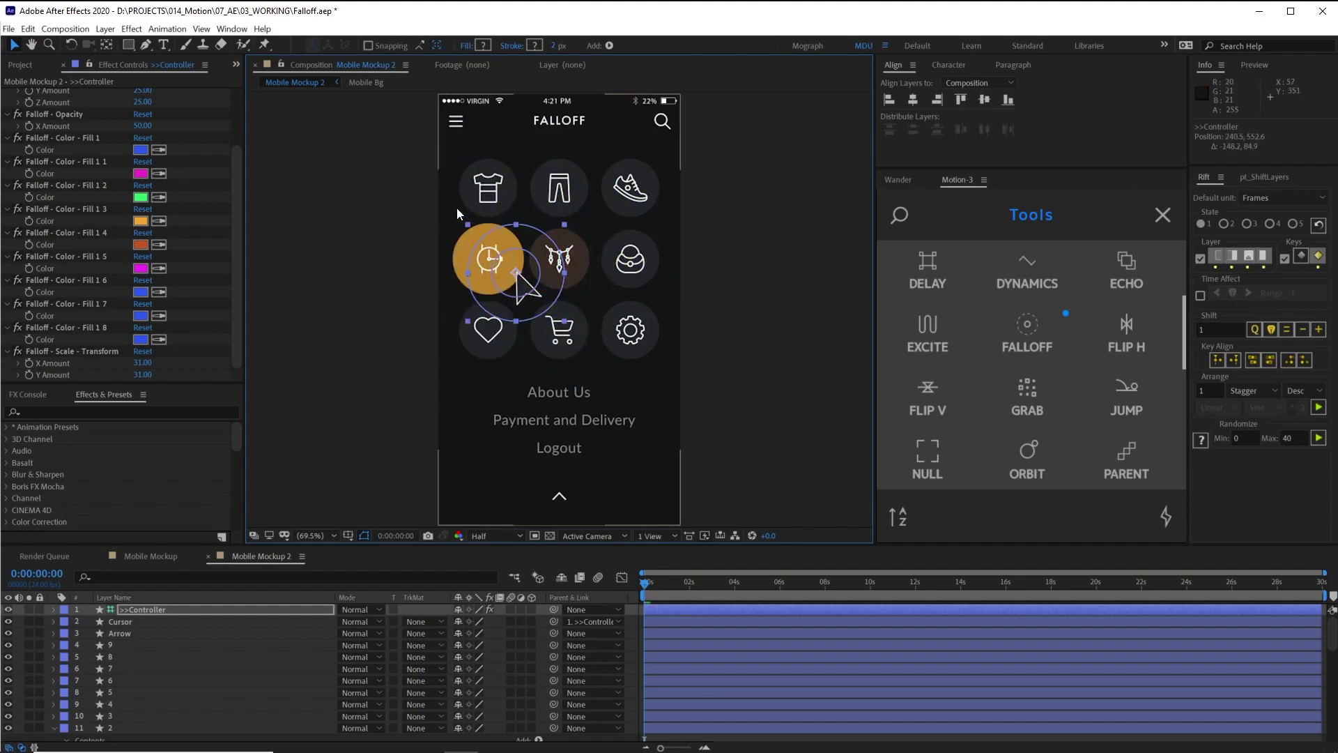